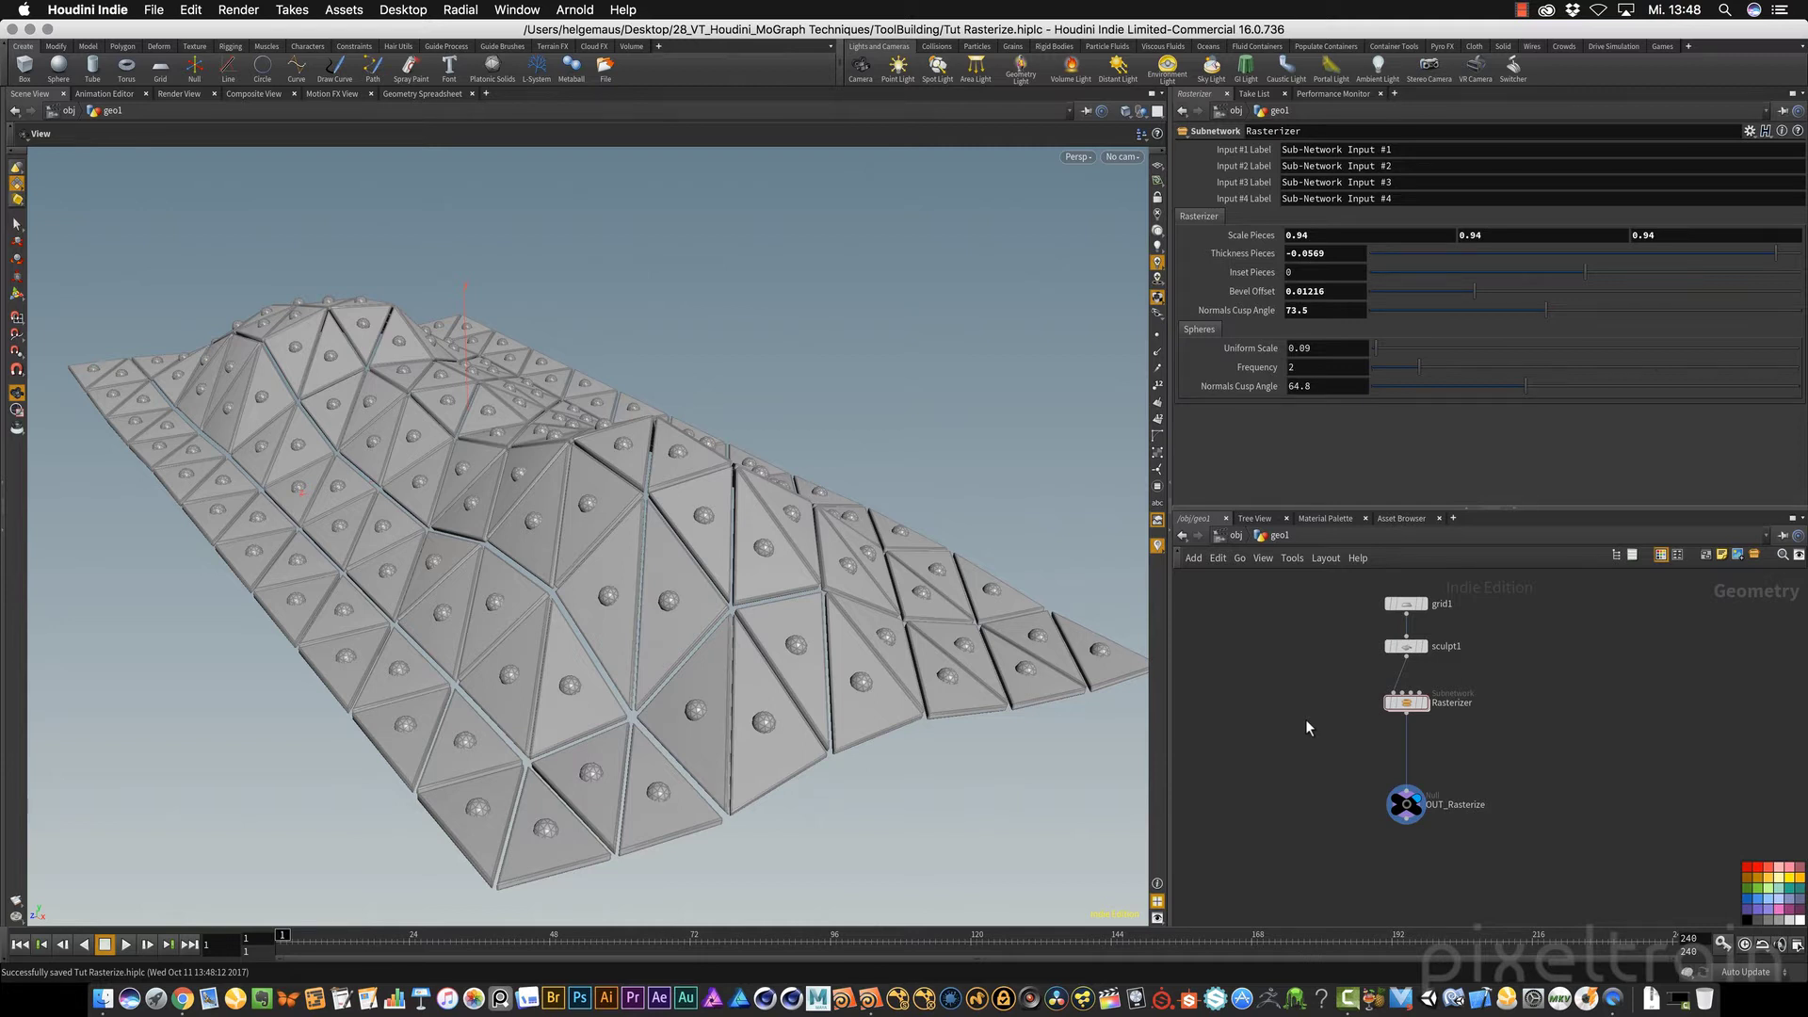
Step: Orbit and dolly out the viewport until the whole sculpted triangle-plate mesh is visible
drag(854, 646, 880, 708)
mouse_move(880, 708)
right_down()
mouse_move(860, 678)
mouse_move(694, 654)
mouse_move(710, 646)
right_up()
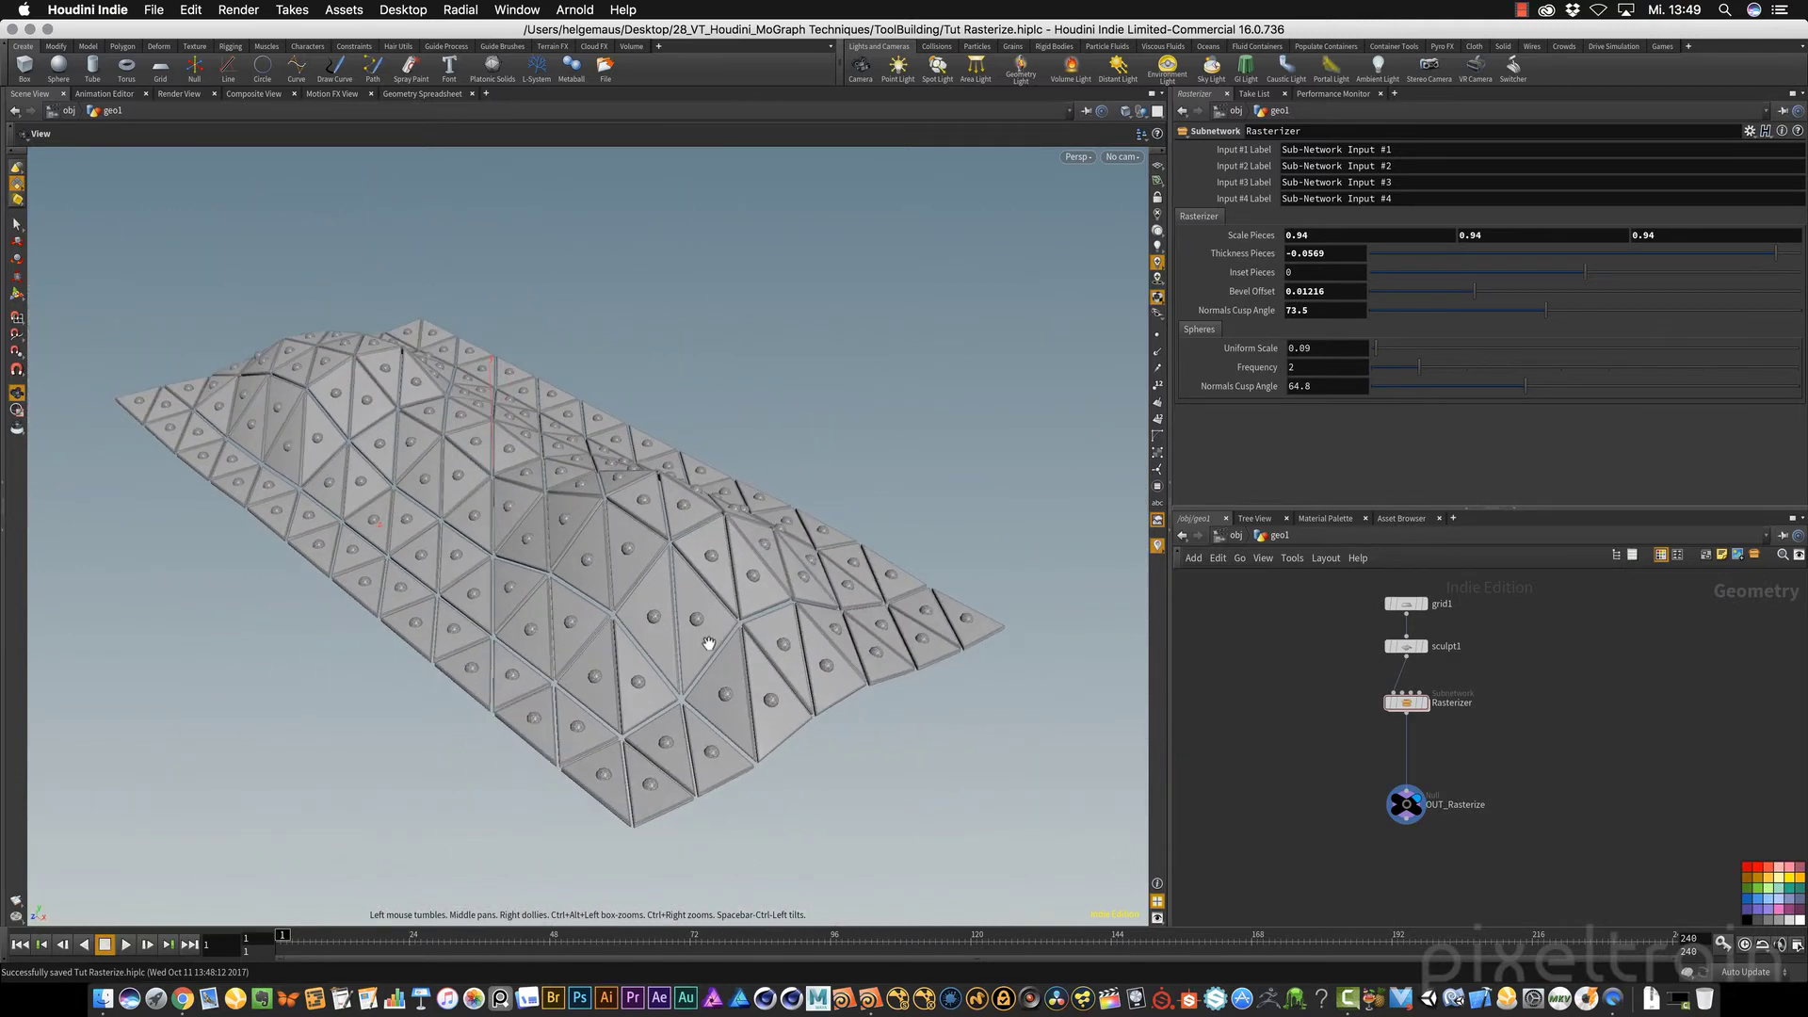
click(180, 94)
click(47, 116)
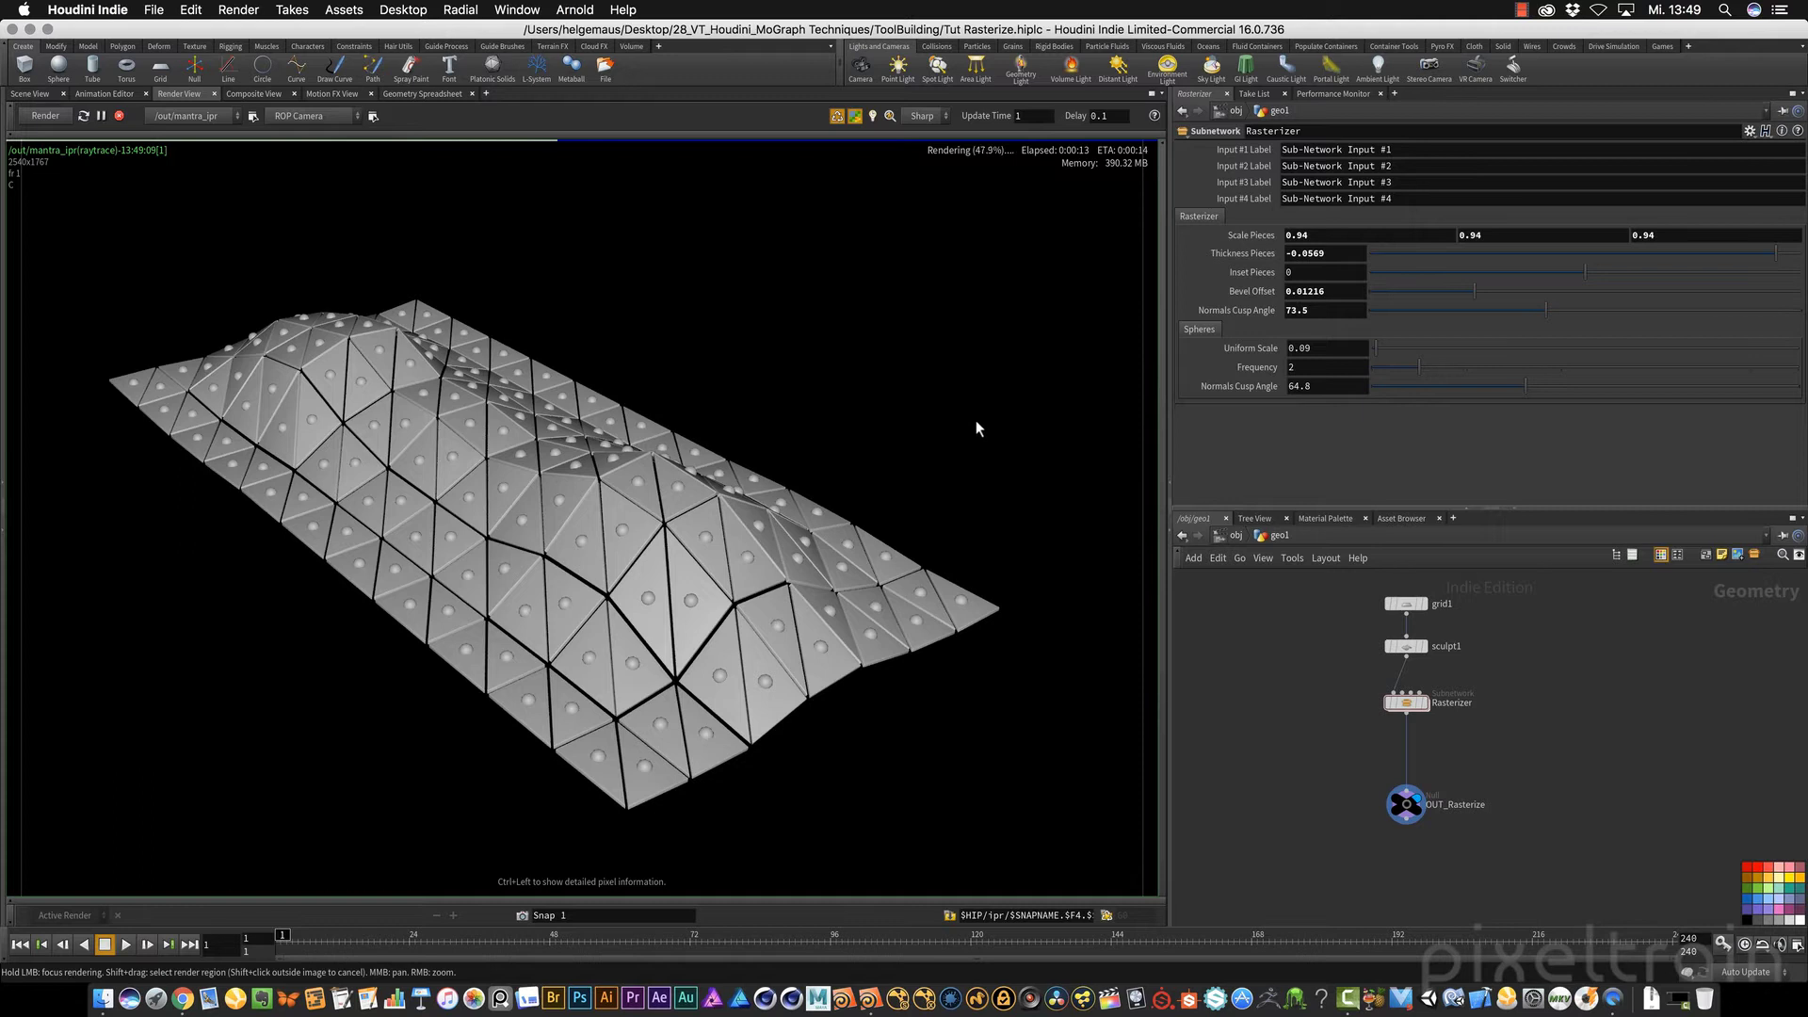
click(118, 115)
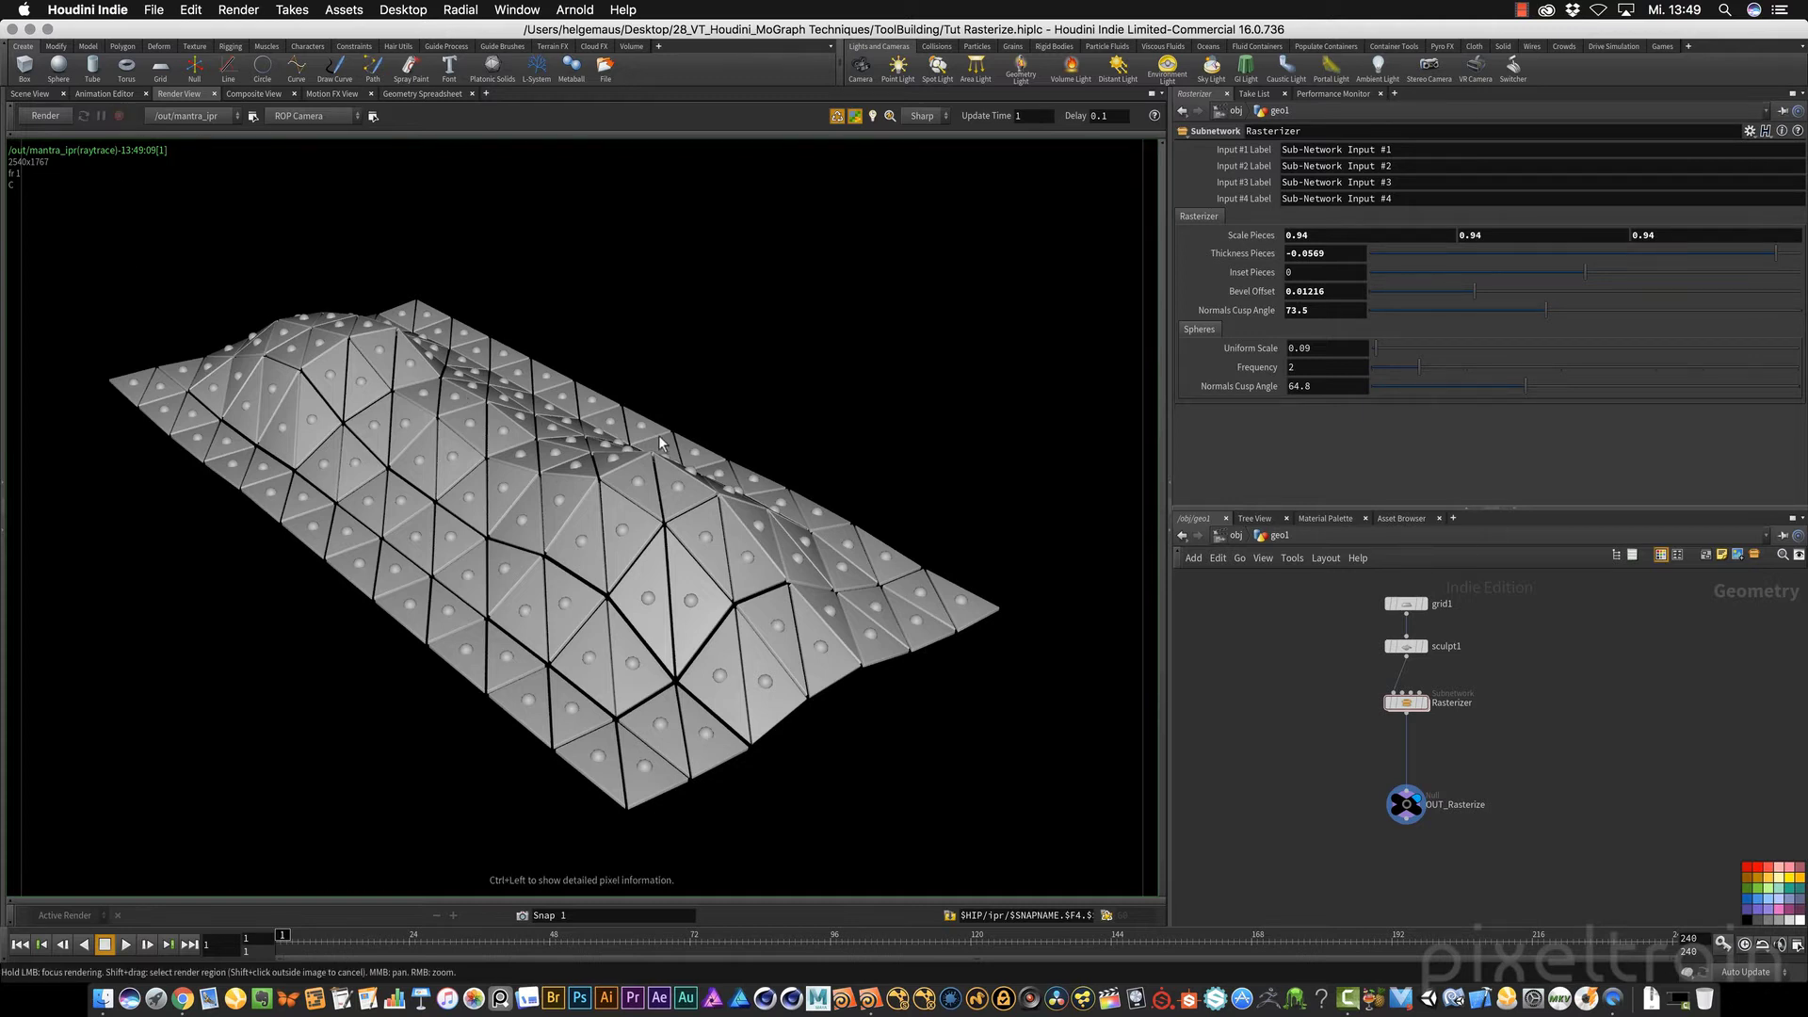
Step: At the /obj level, rename the geo1 object to rasterizer
click(30, 93)
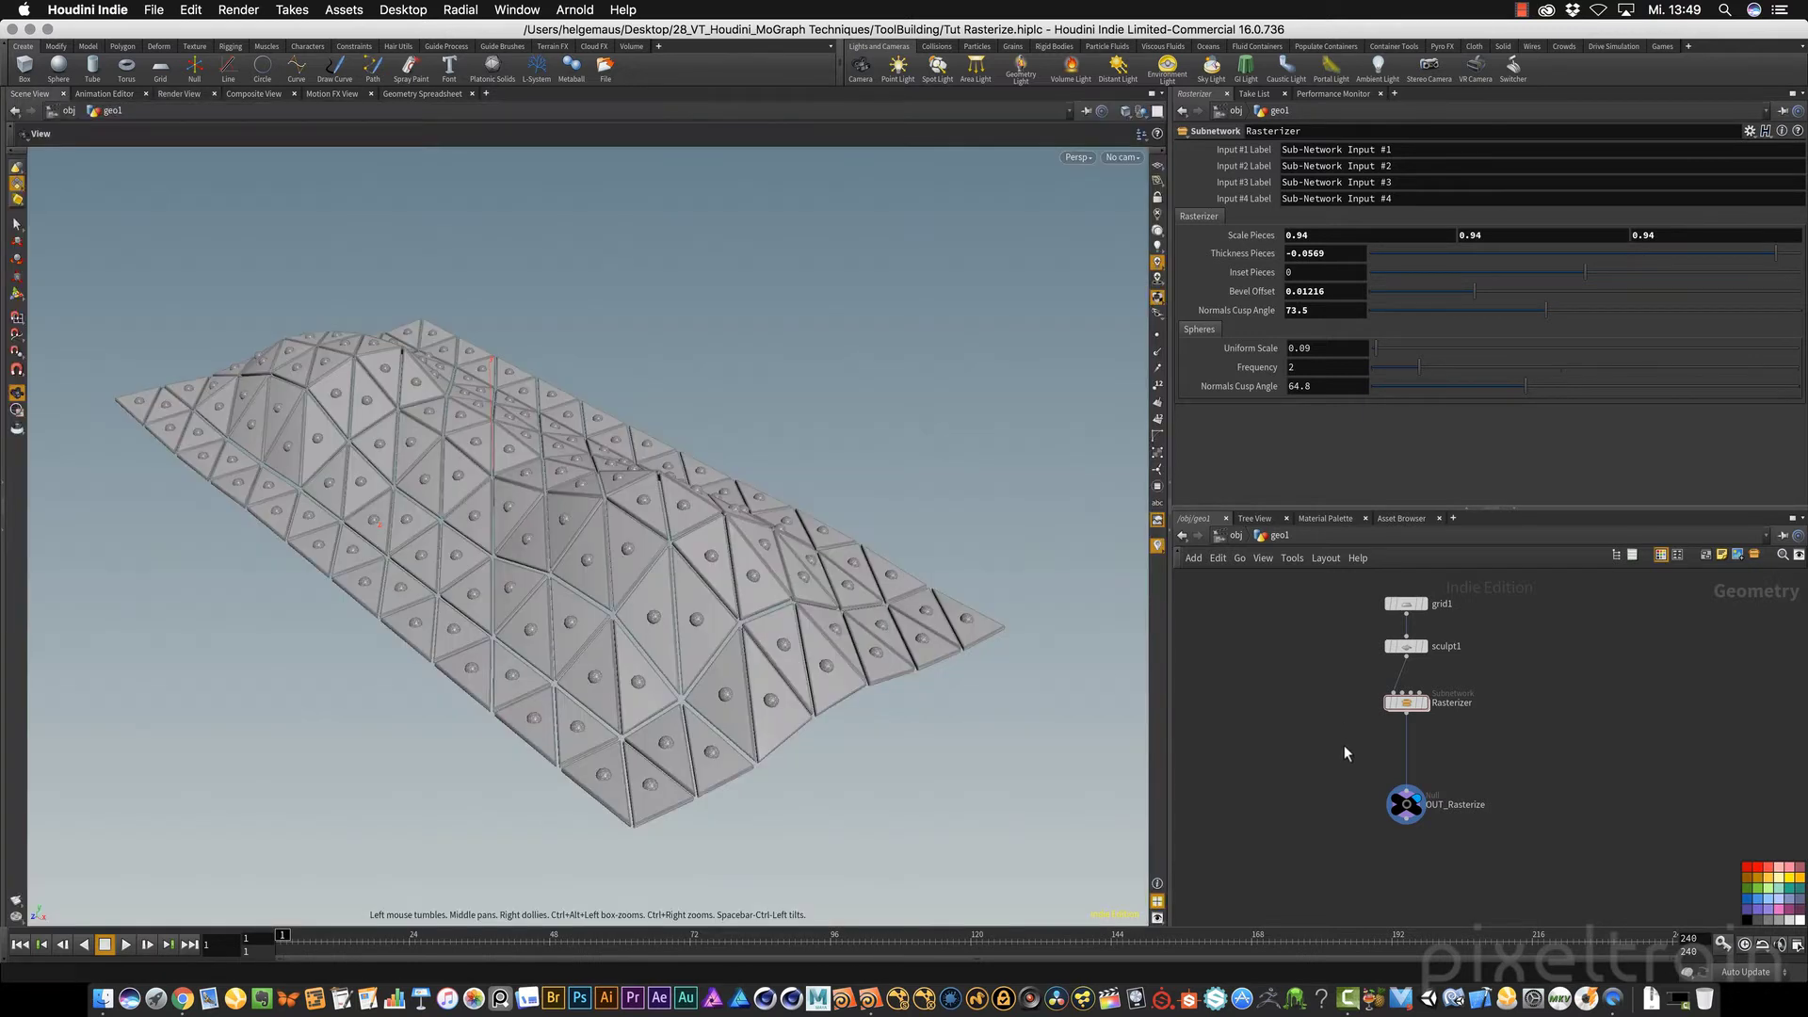
click(1234, 535)
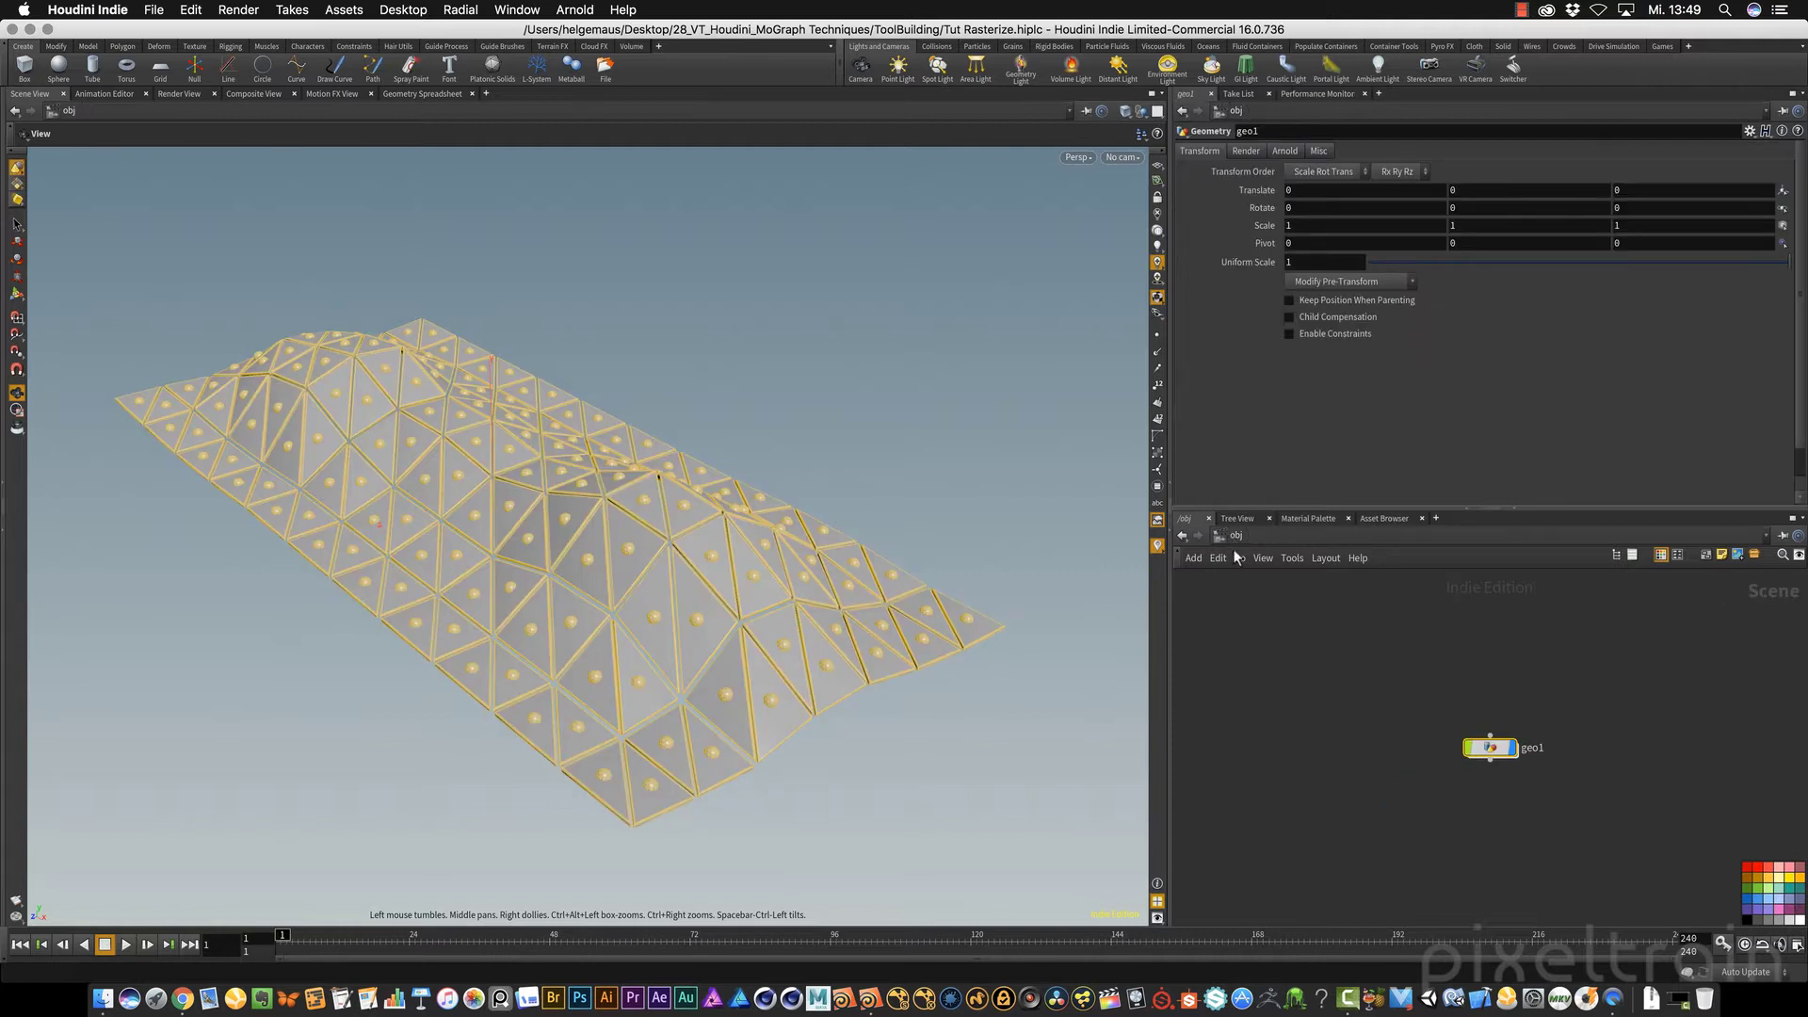
click(1533, 747)
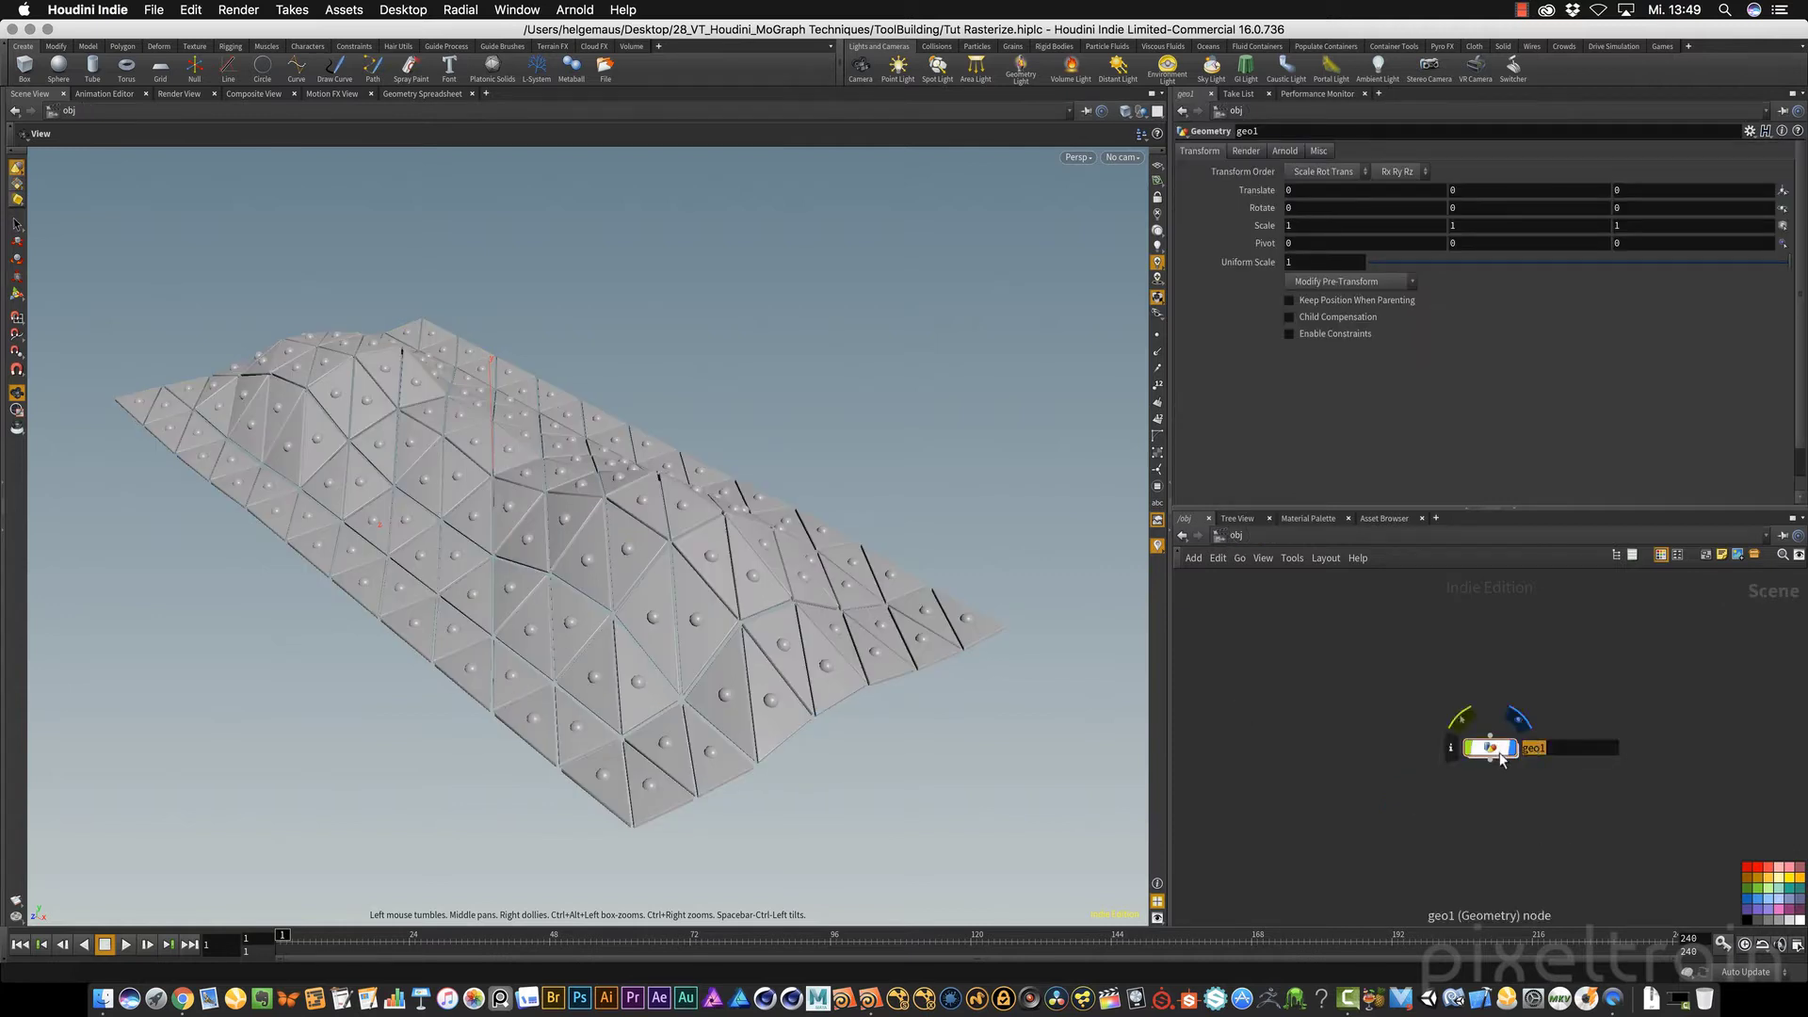
text(rasterizer)
key(Return)
Step: Colour the rasterizer node yellow and reposition it in the network
drag(1501, 759, 1320, 661)
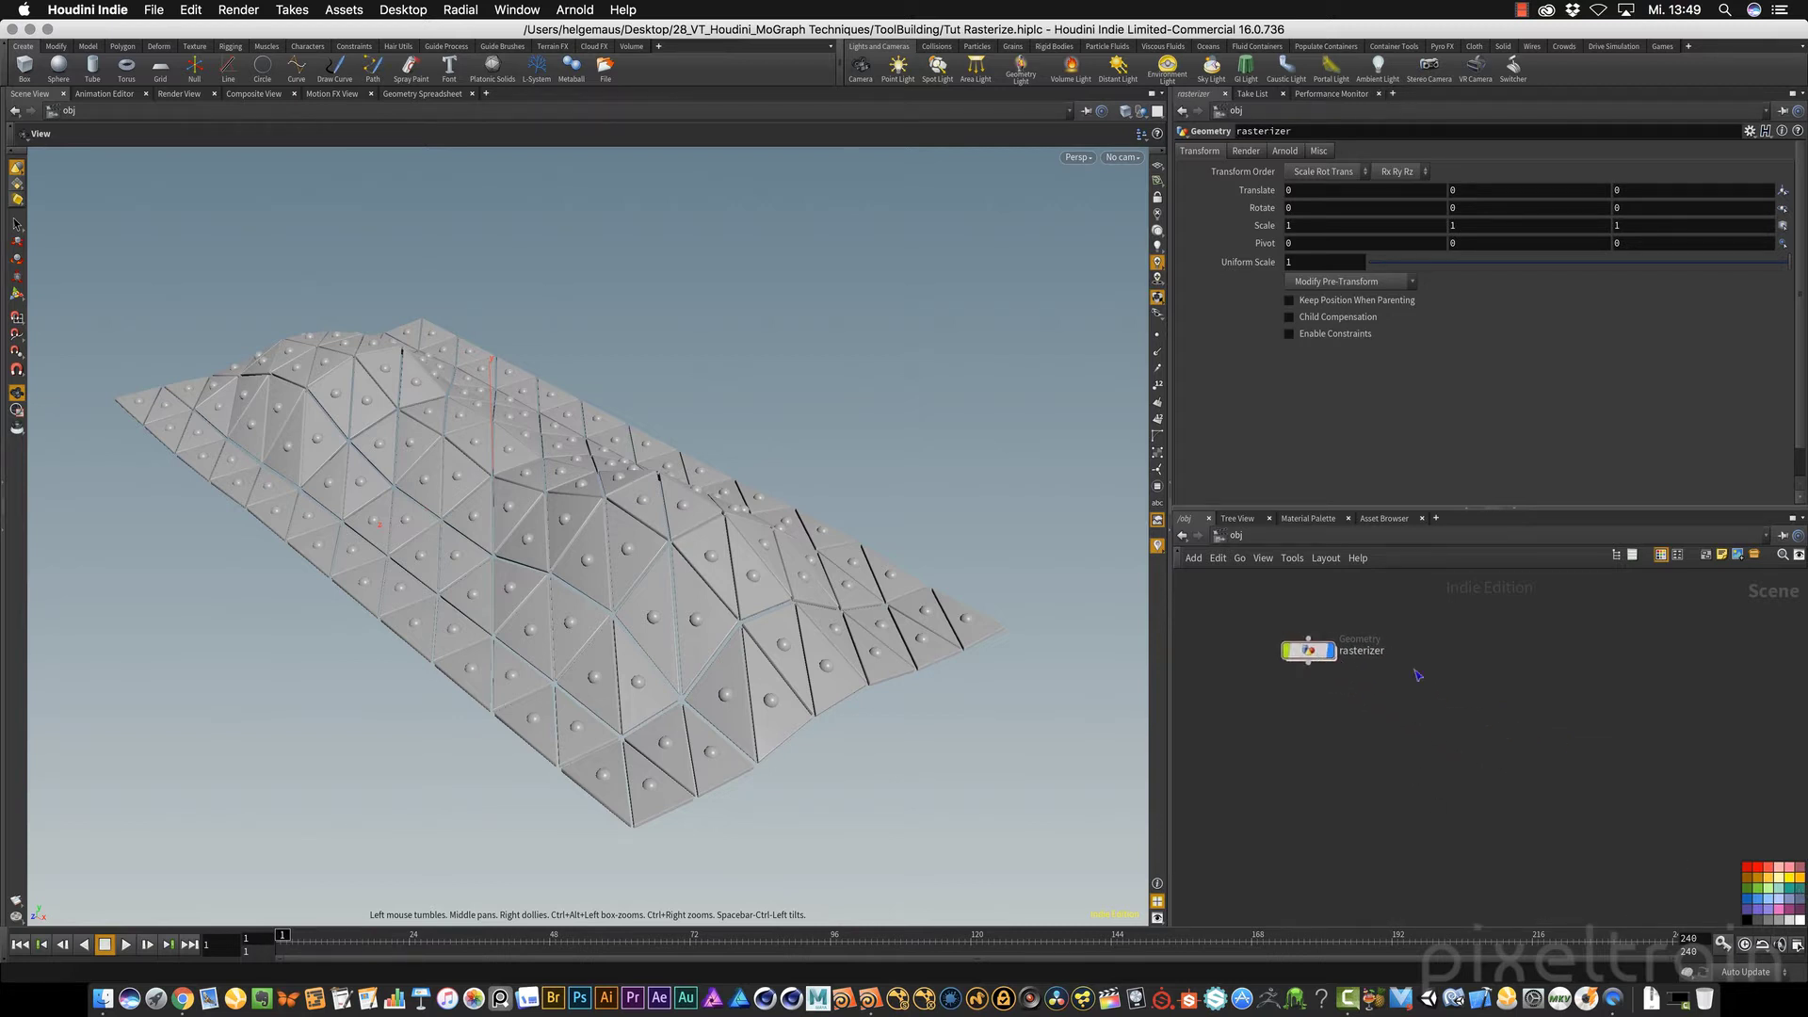
click(1307, 650)
click(1800, 881)
middle_drag(1339, 709, 1283, 694)
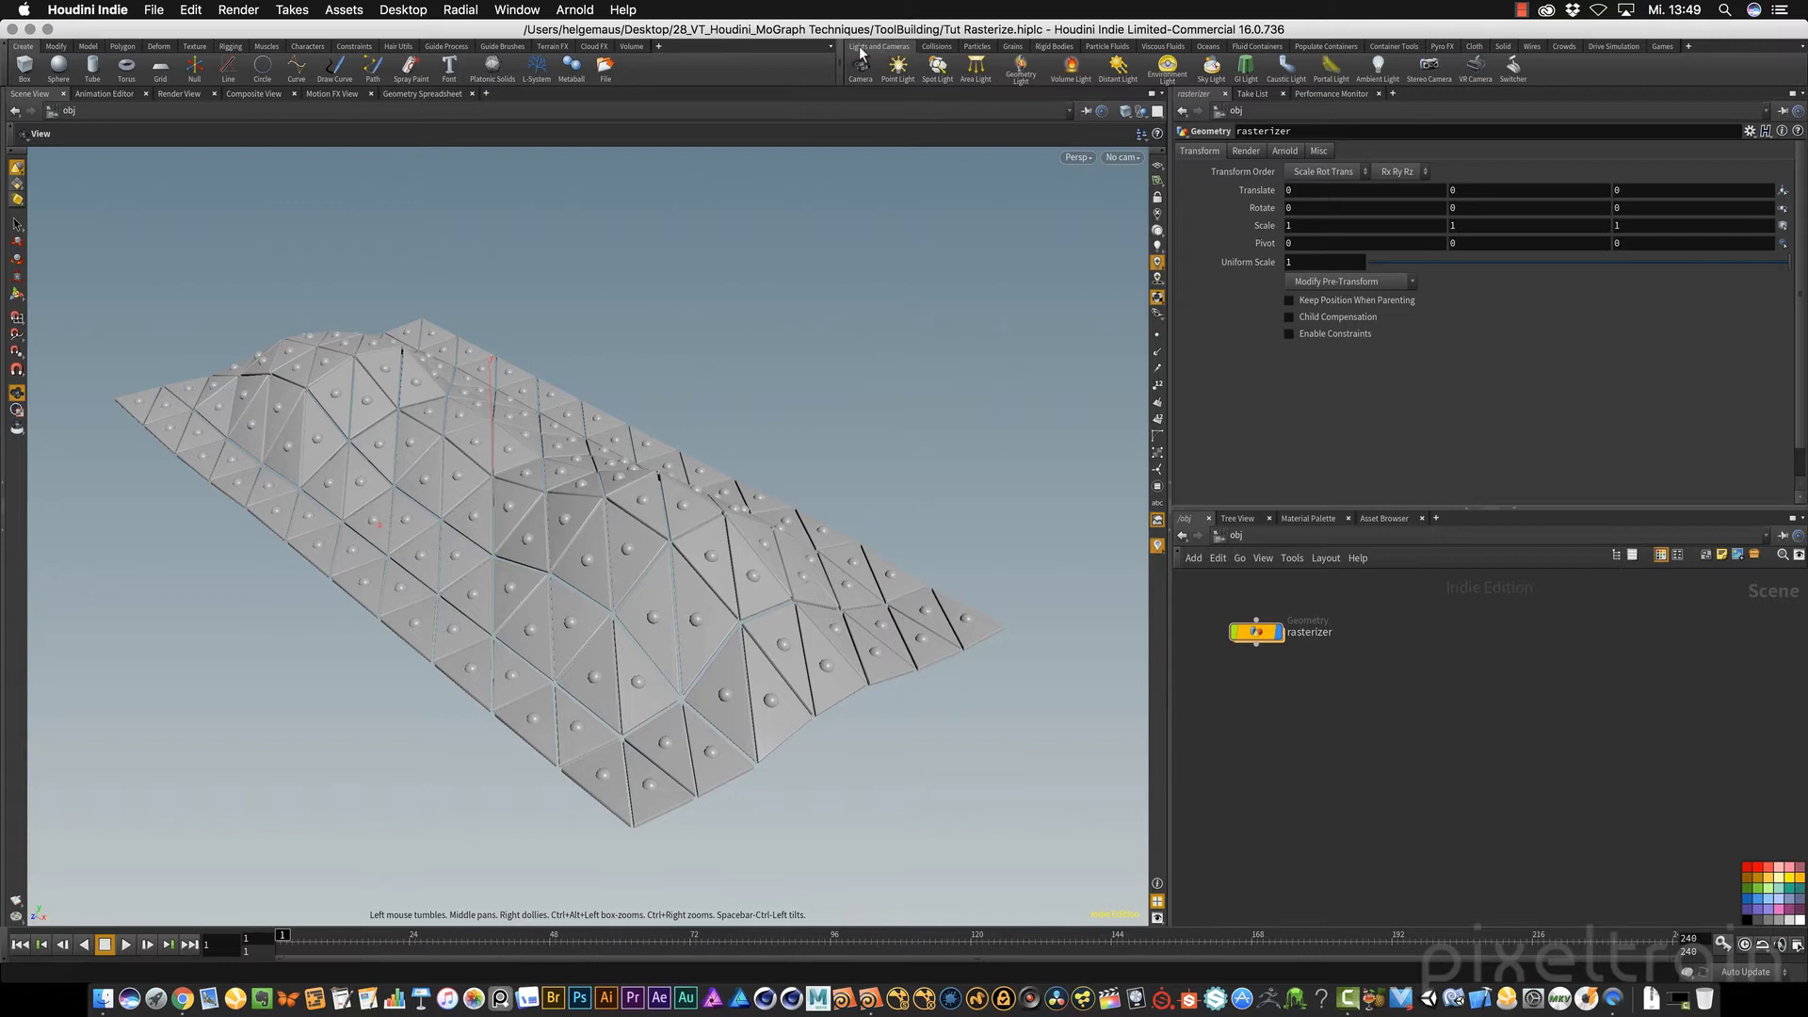
Step: Add an environment light, envlight1, placed under the rasterizer node
click(1167, 65)
key(h)
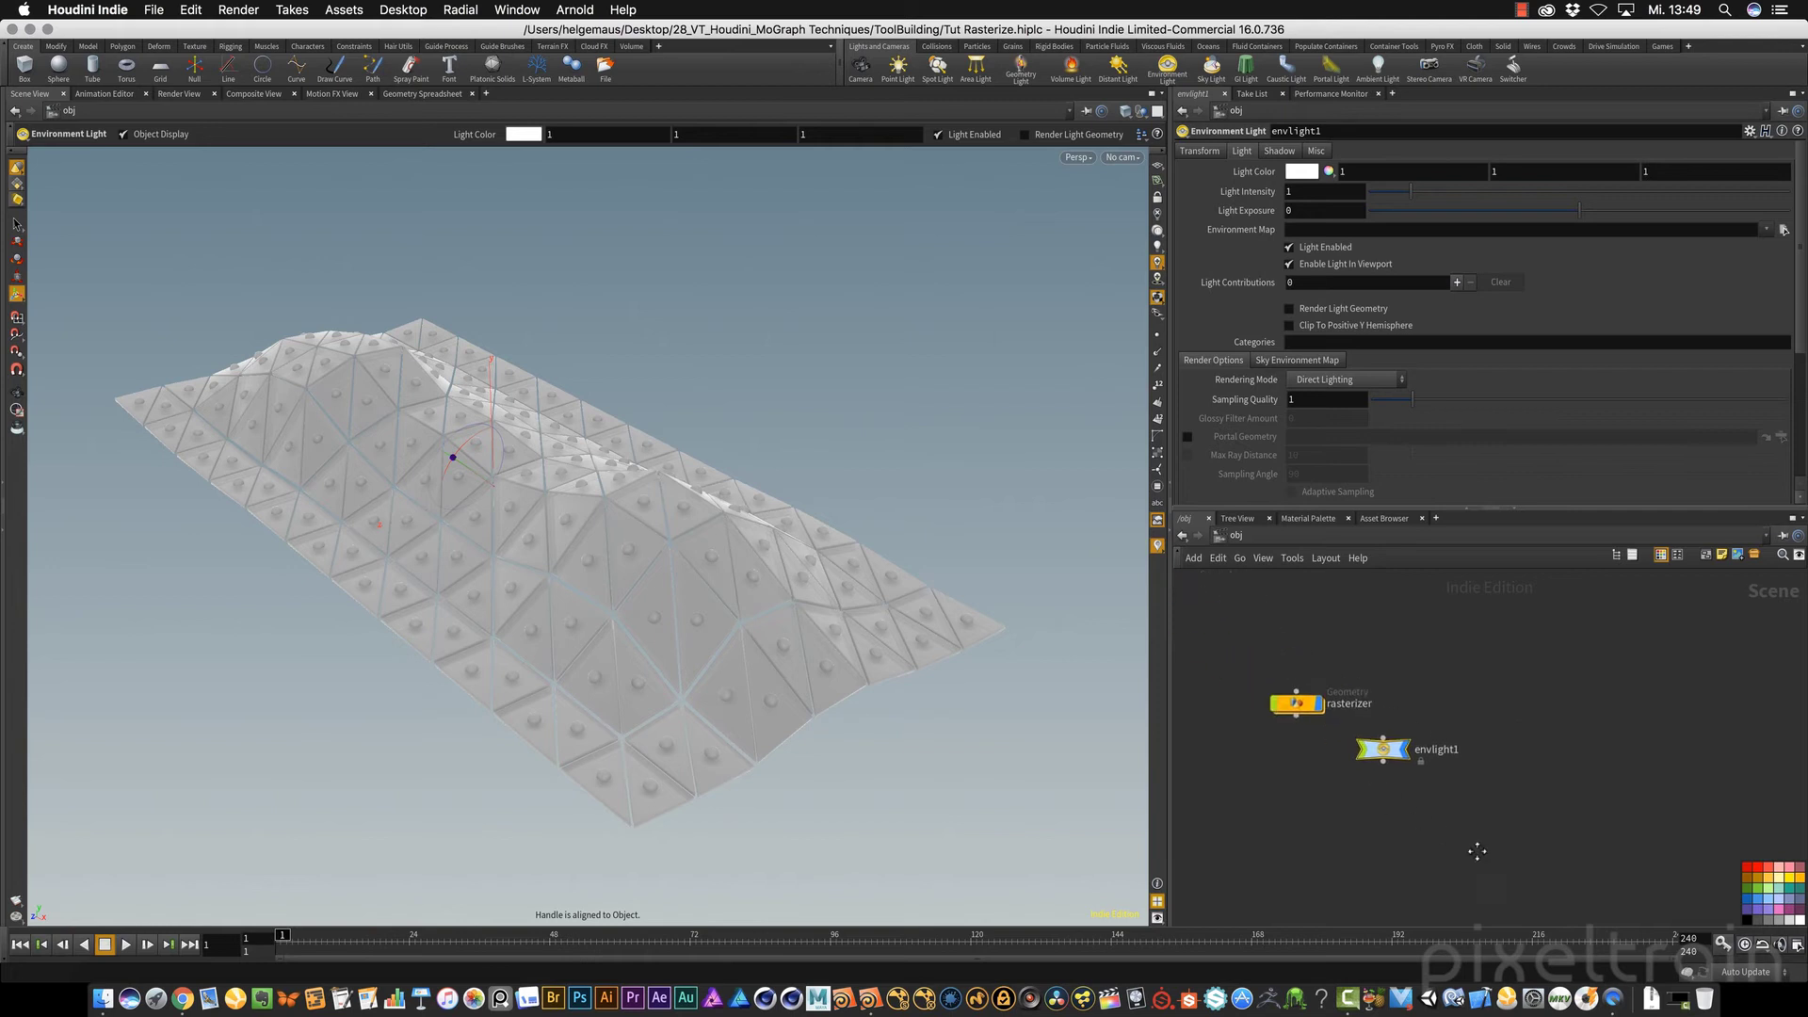
drag(1394, 757, 1330, 761)
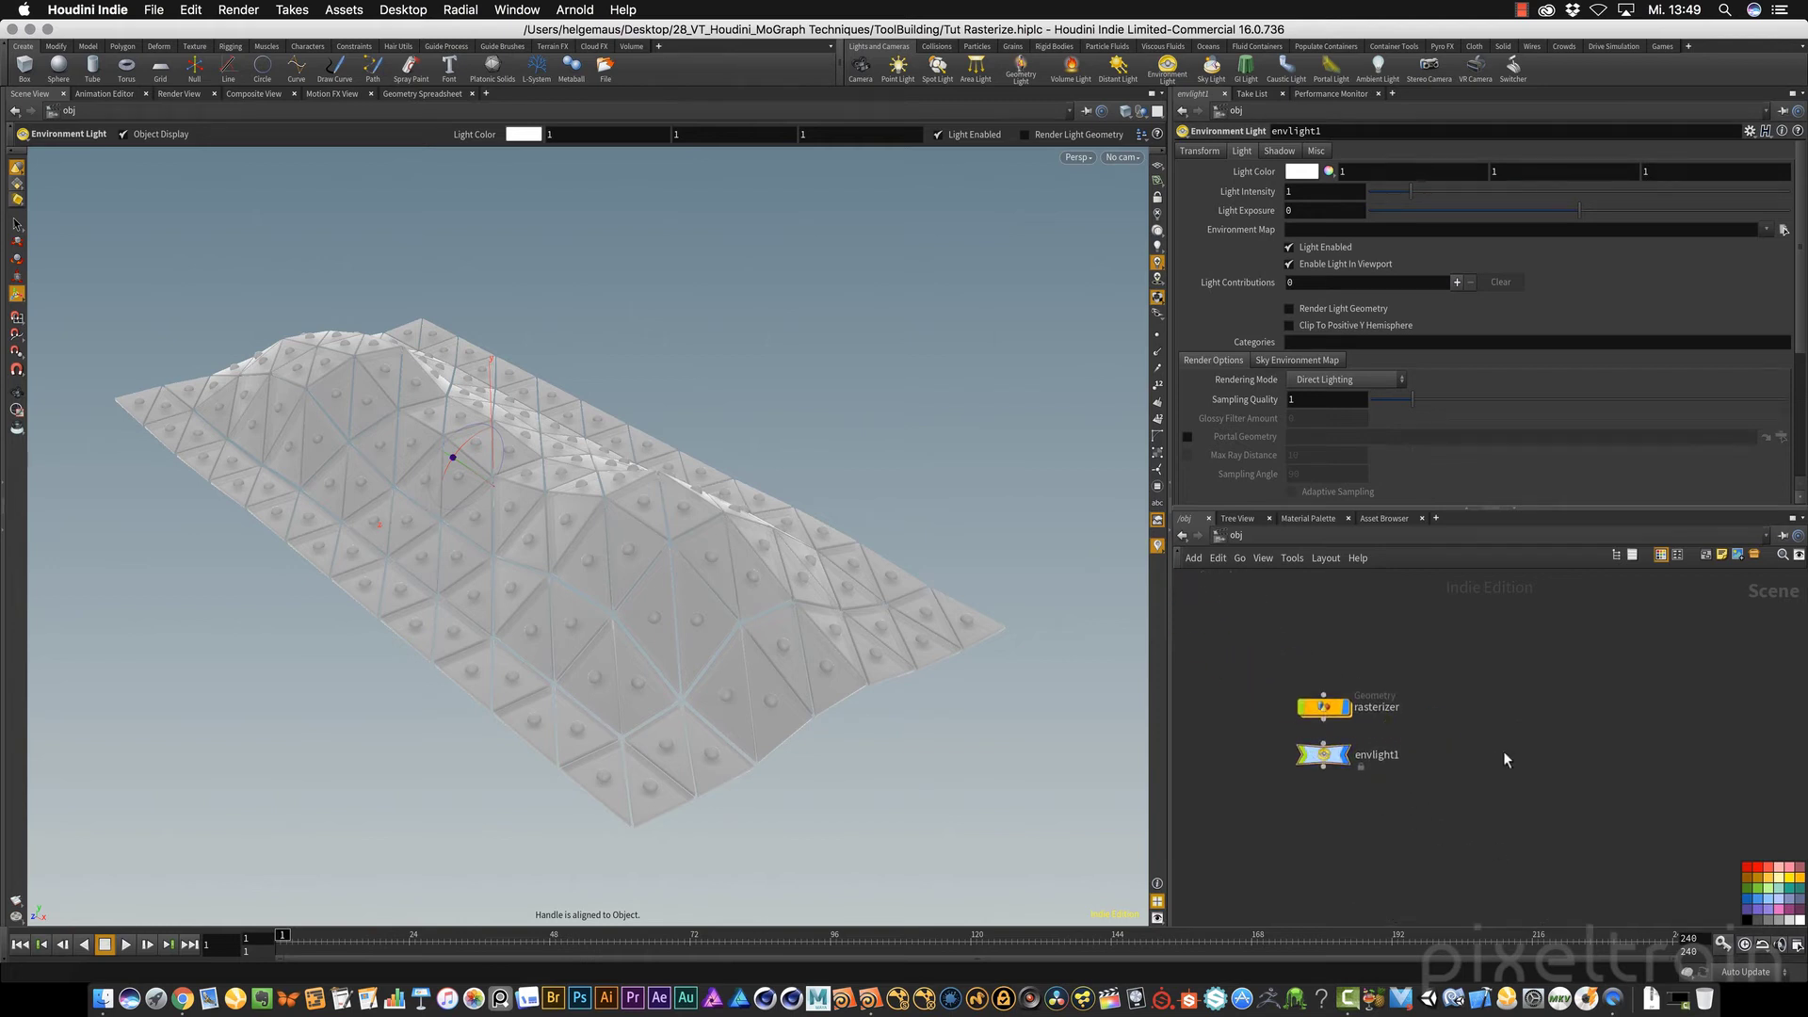
drag(885, 520, 847, 527)
key(Return)
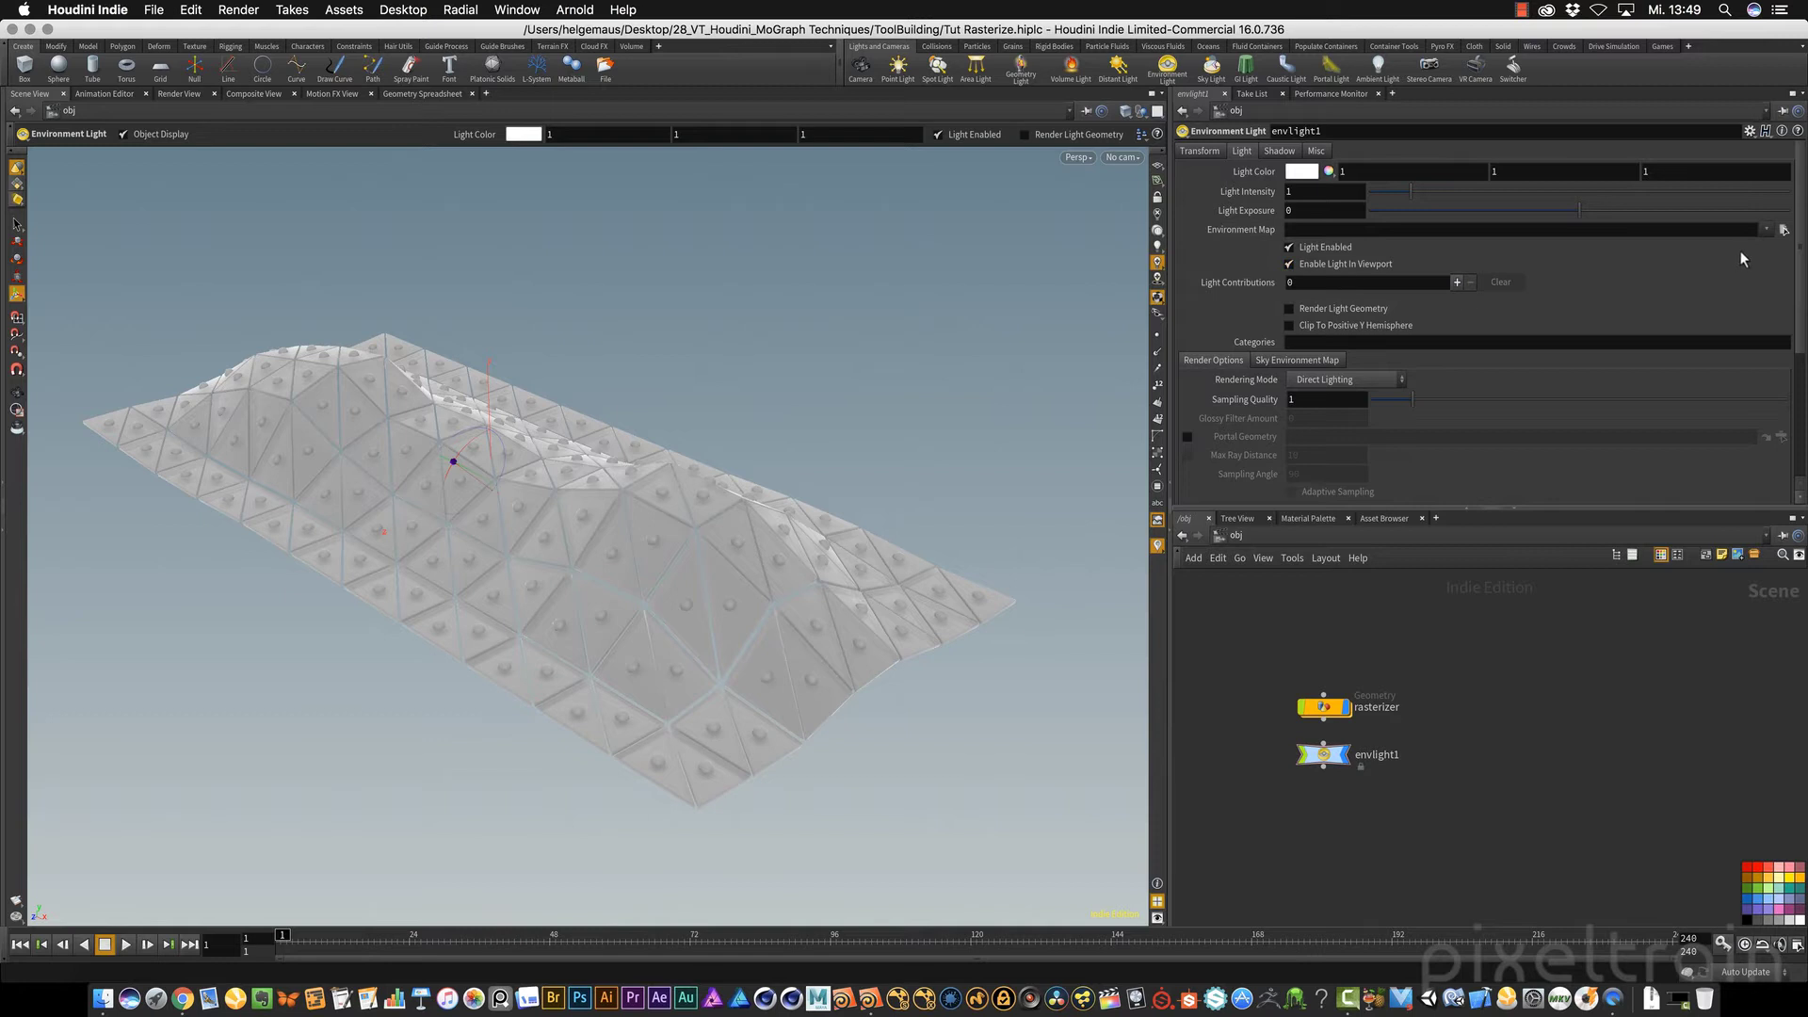
Step: Set envlight1's environment map to industrial estate.hdr from the HDRI folder
click(1782, 231)
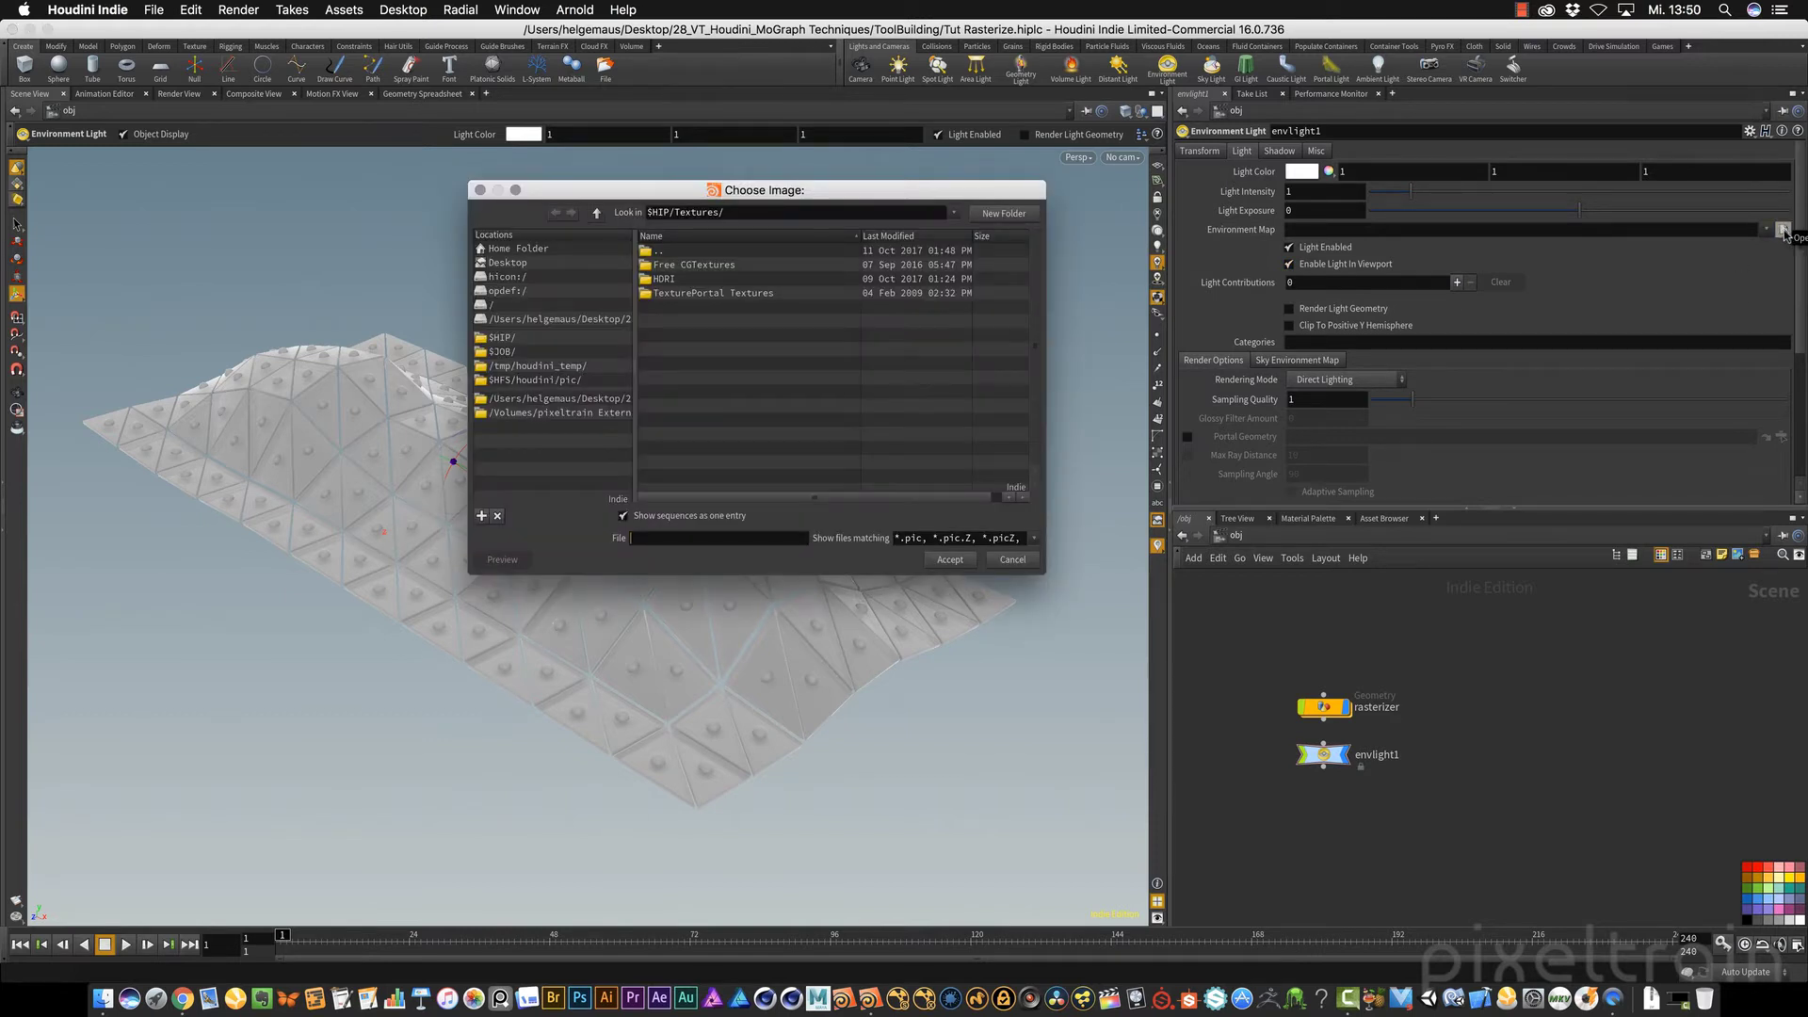
drag(740, 195, 675, 212)
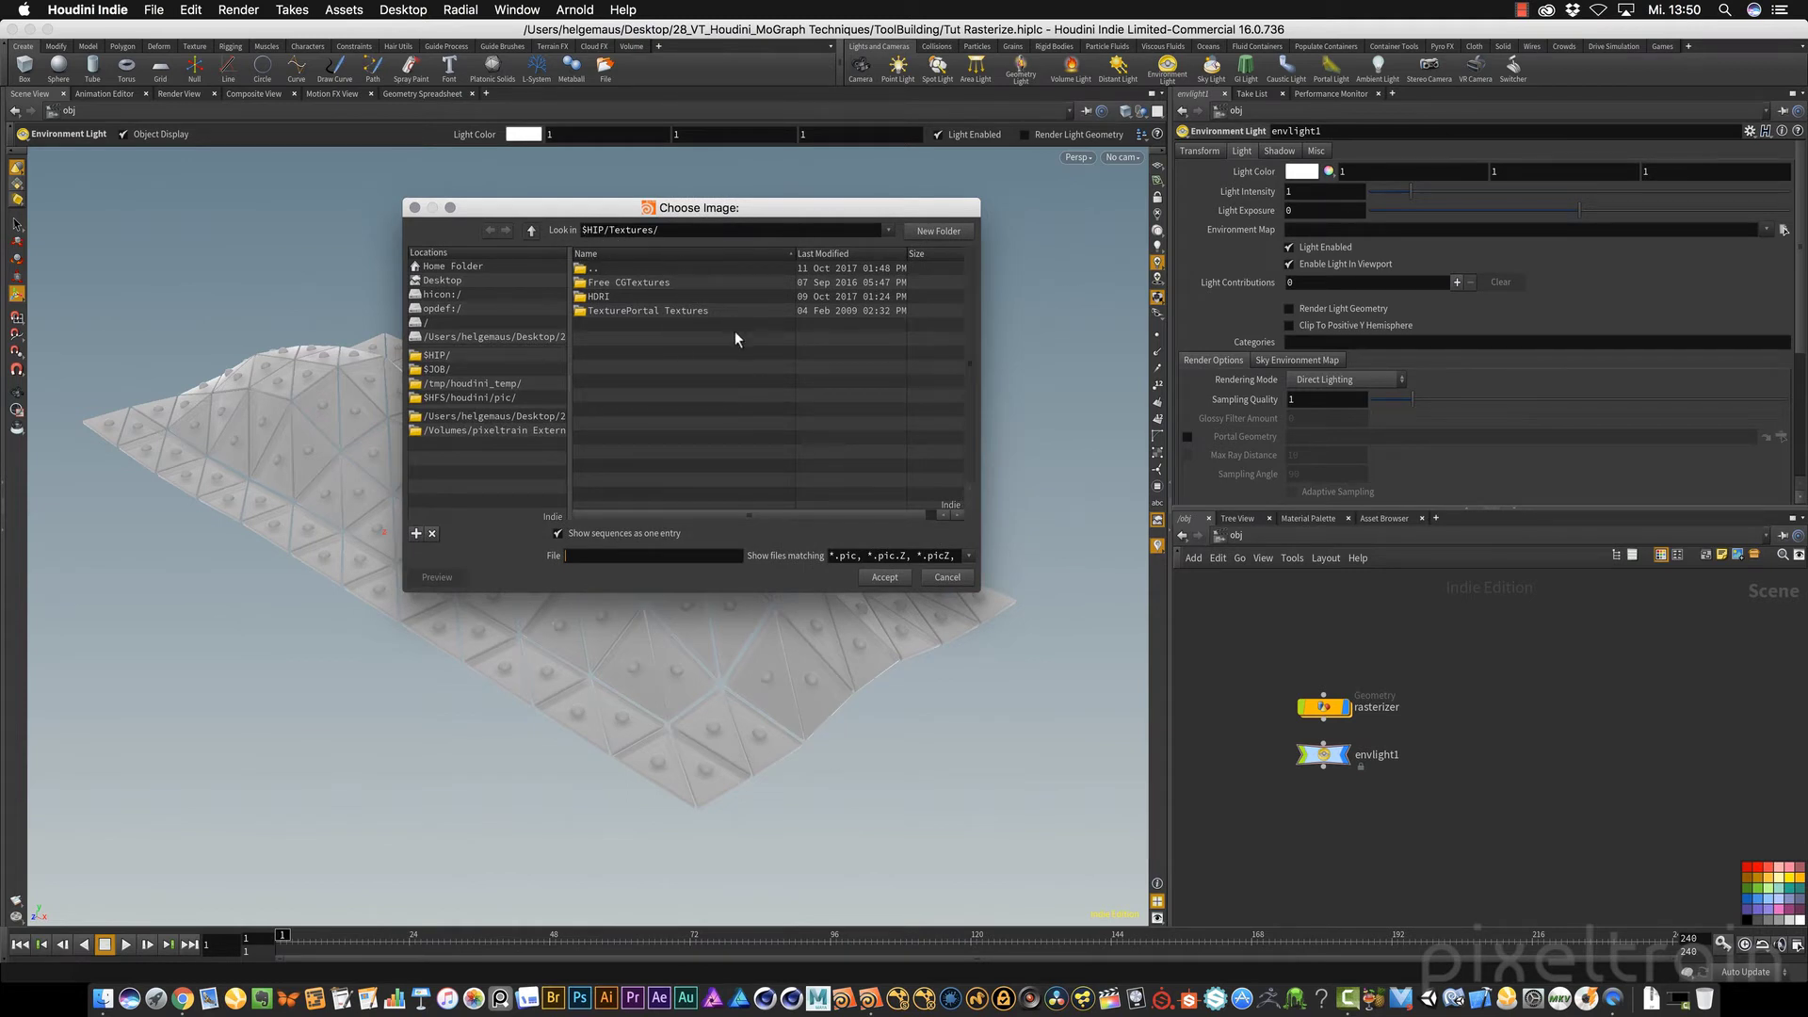
double_click(584, 297)
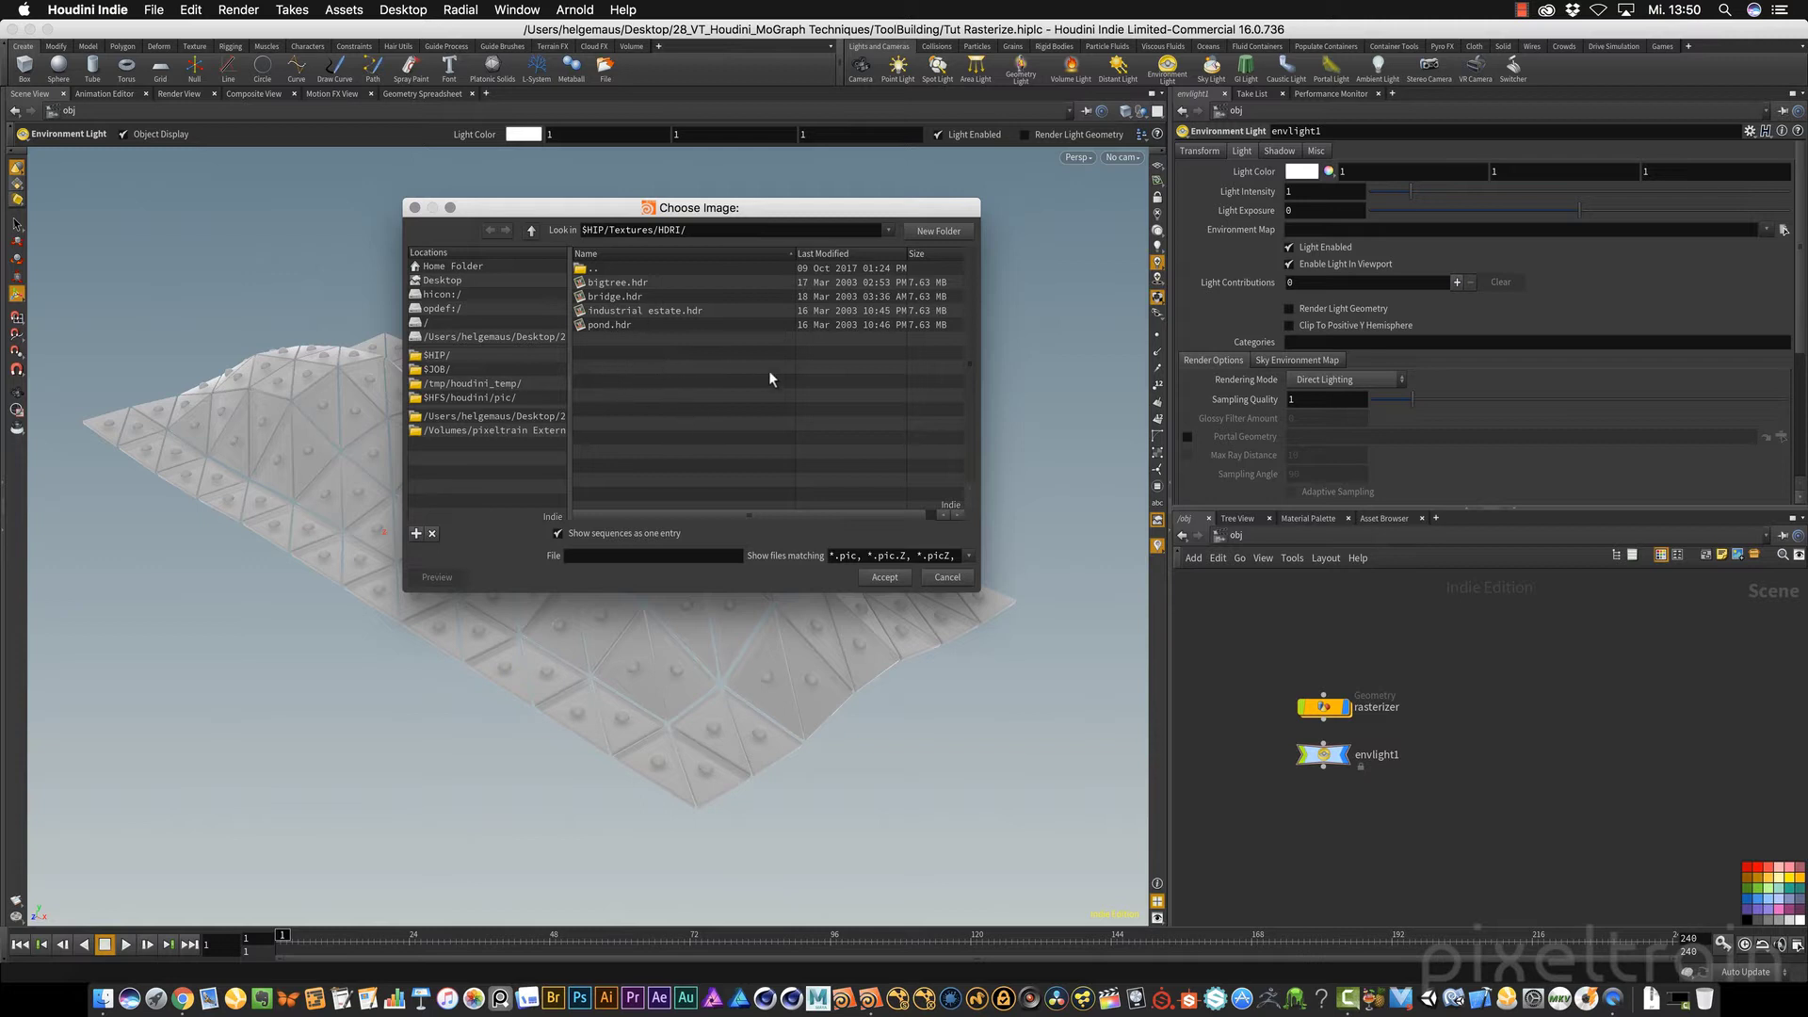
right_click(618, 354)
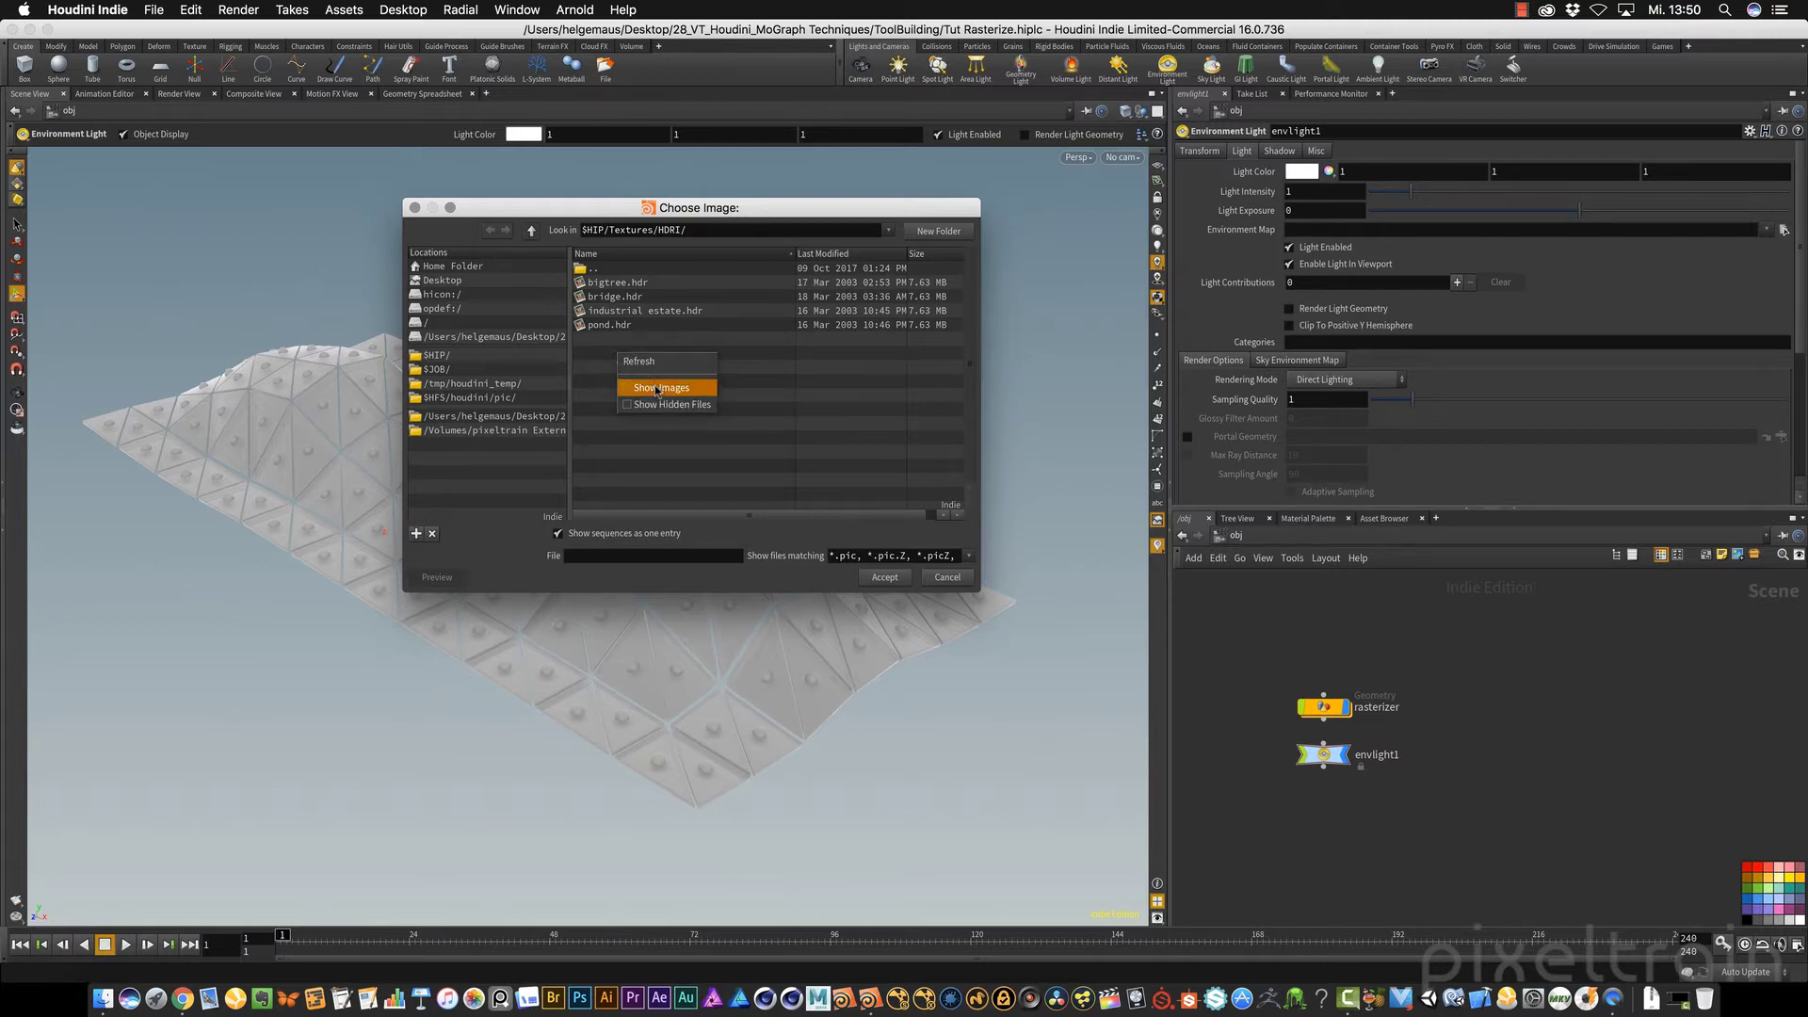
click(627, 392)
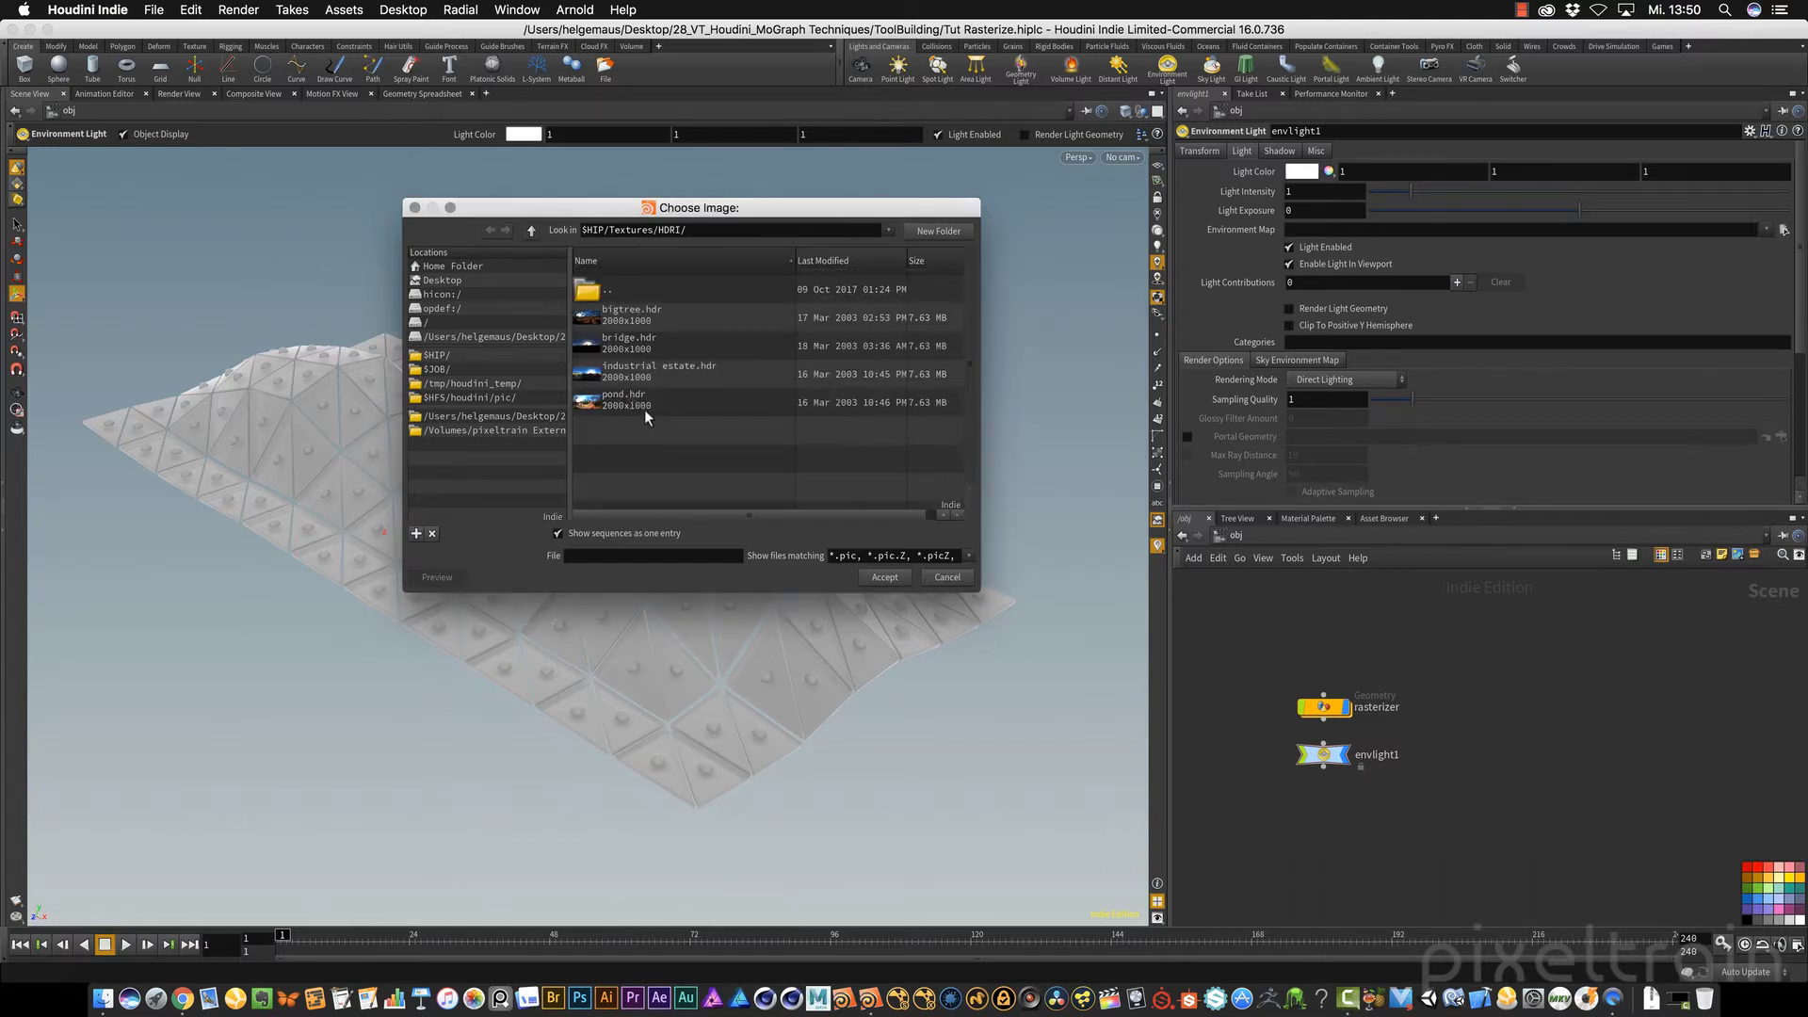
click(627, 374)
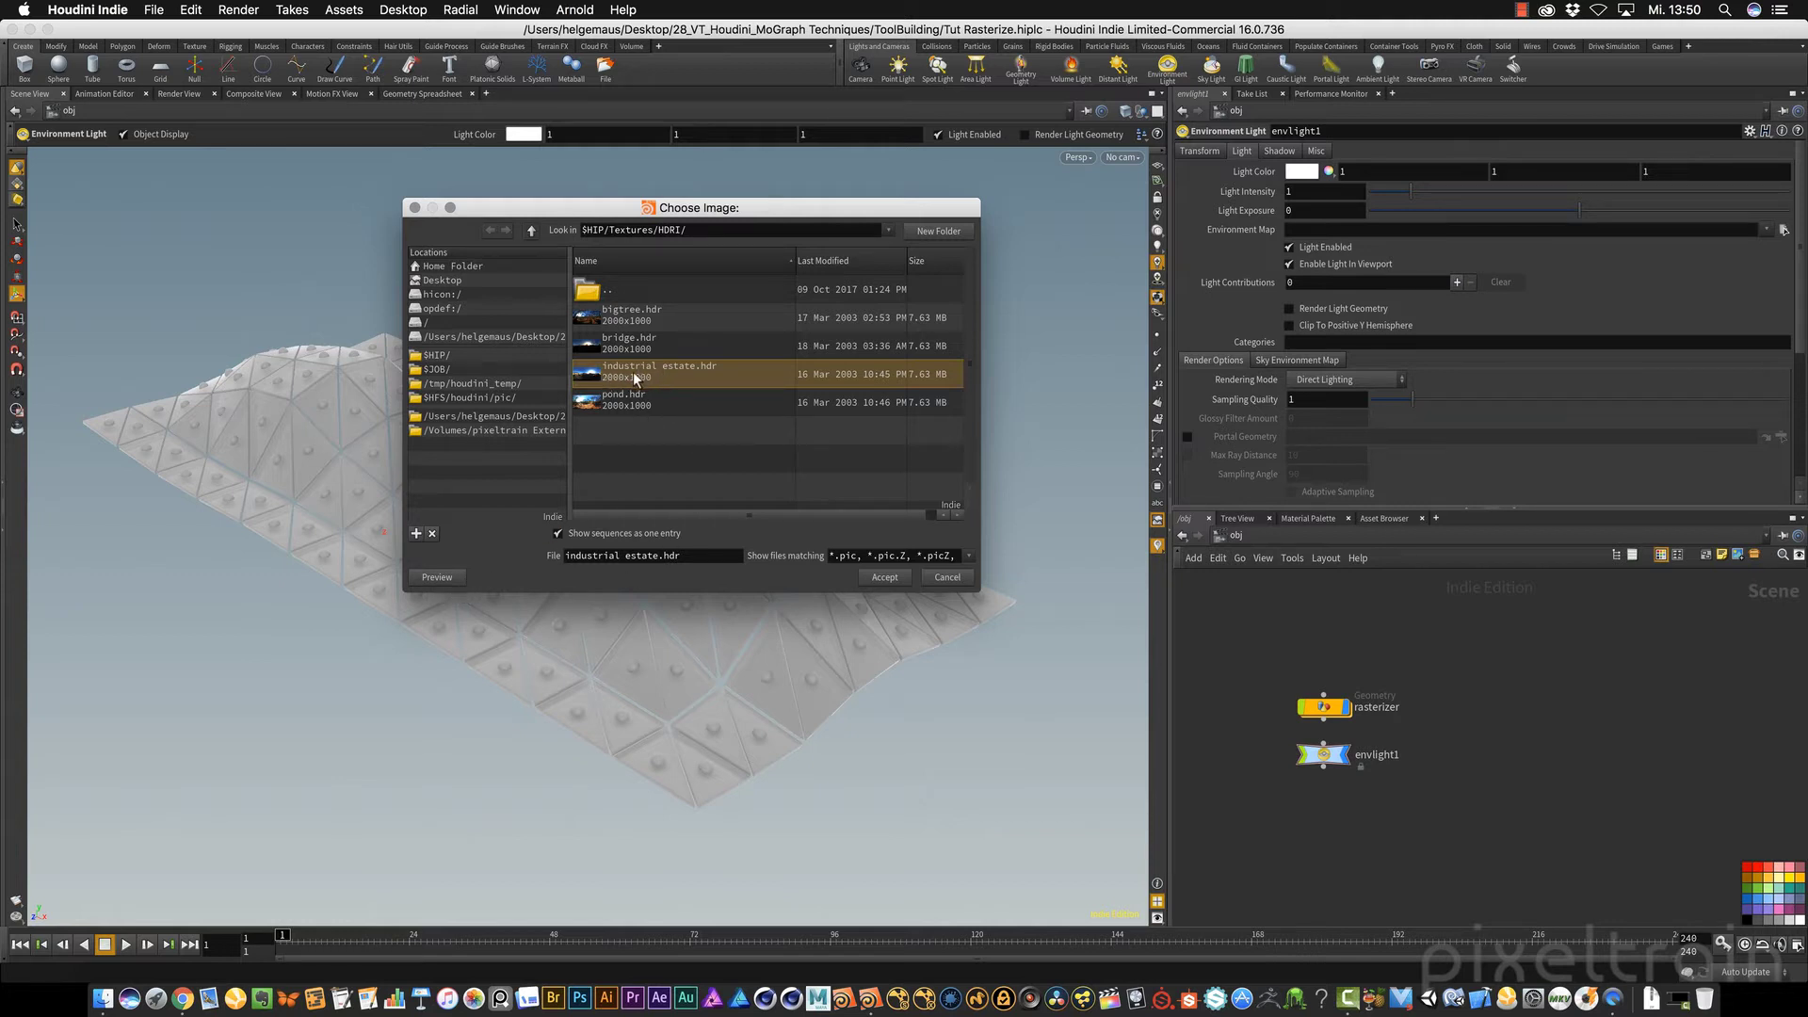
click(874, 577)
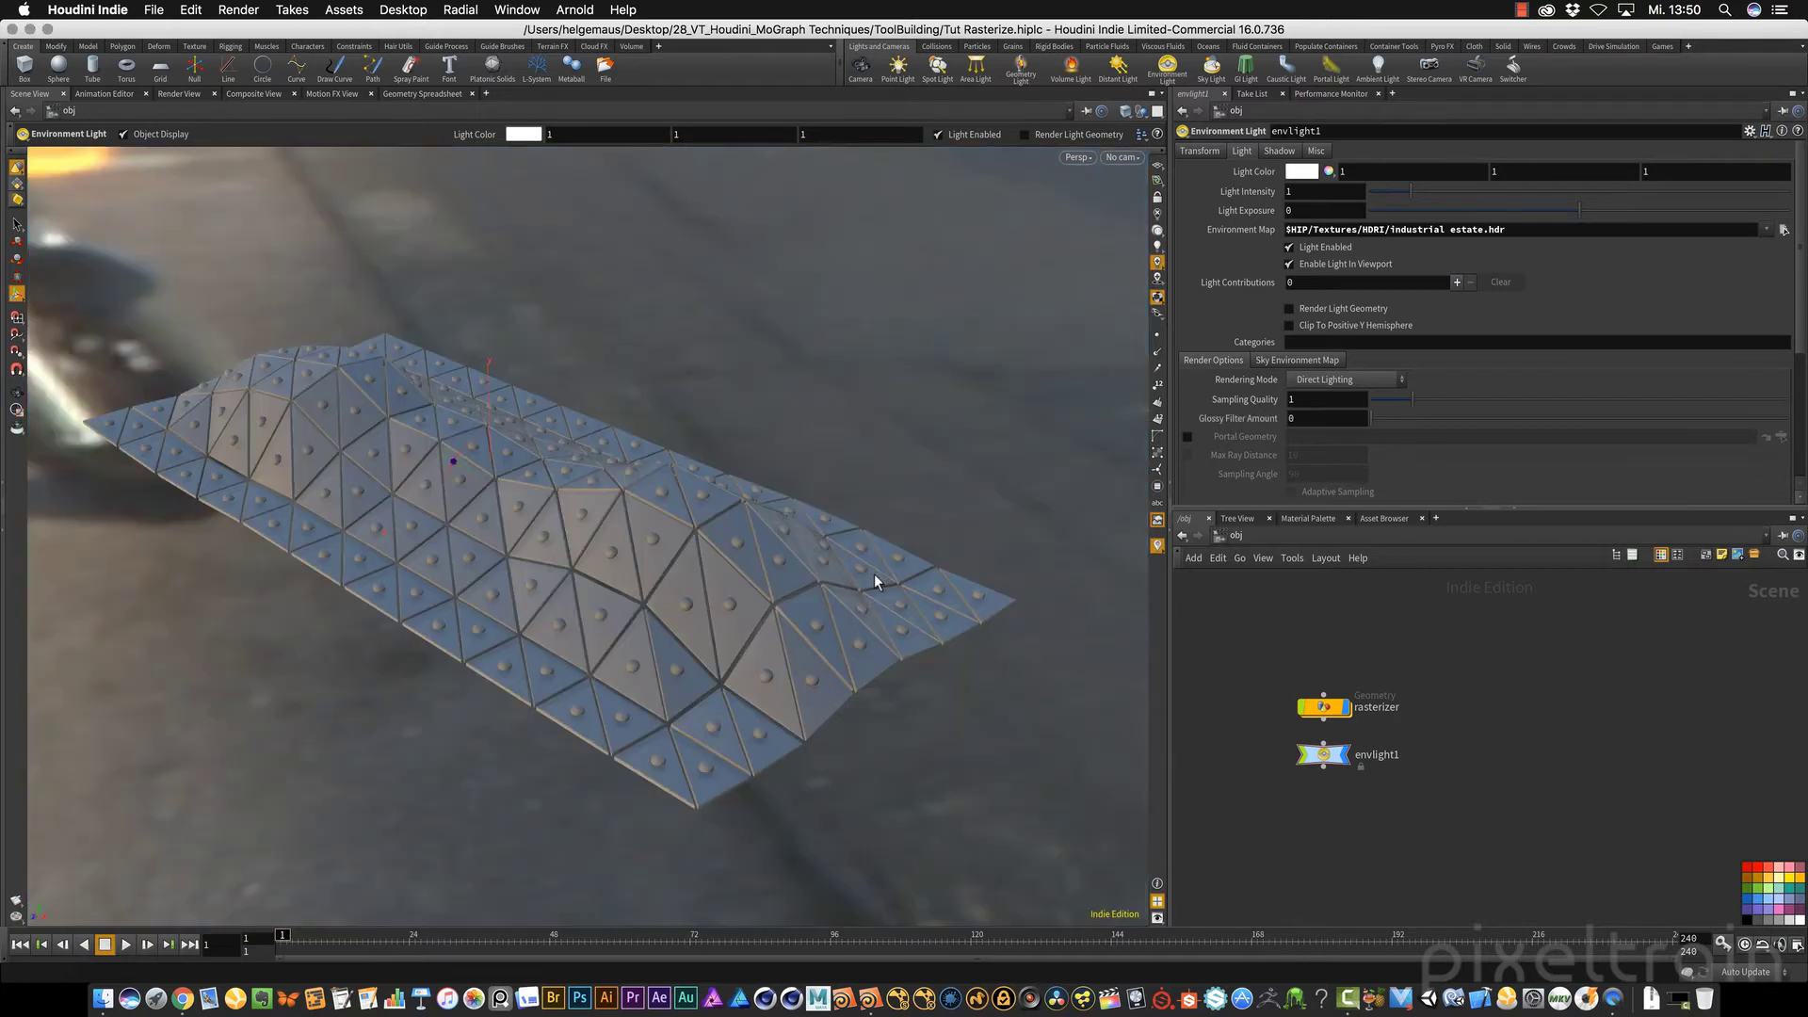
key(Escape)
drag(706, 536, 660, 528)
key(Return)
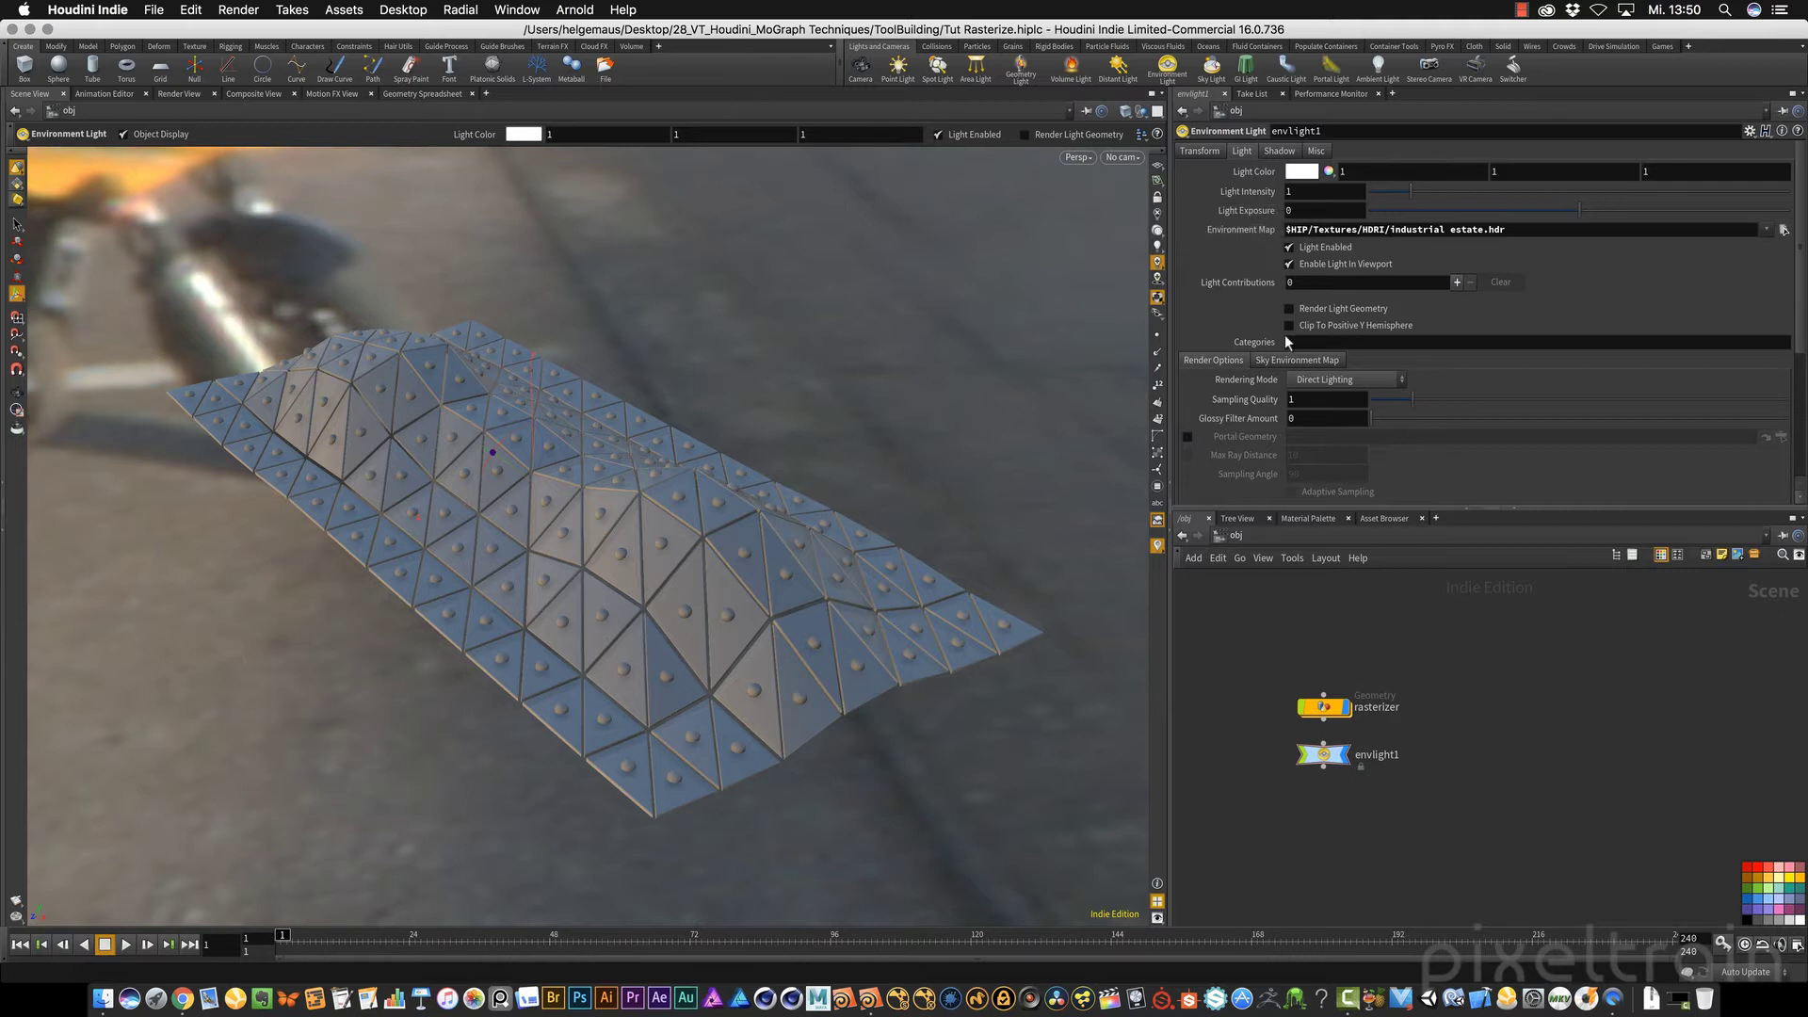
click(1299, 264)
click(1304, 263)
click(1309, 264)
click(1309, 263)
key(Escape)
drag(795, 517, 768, 489)
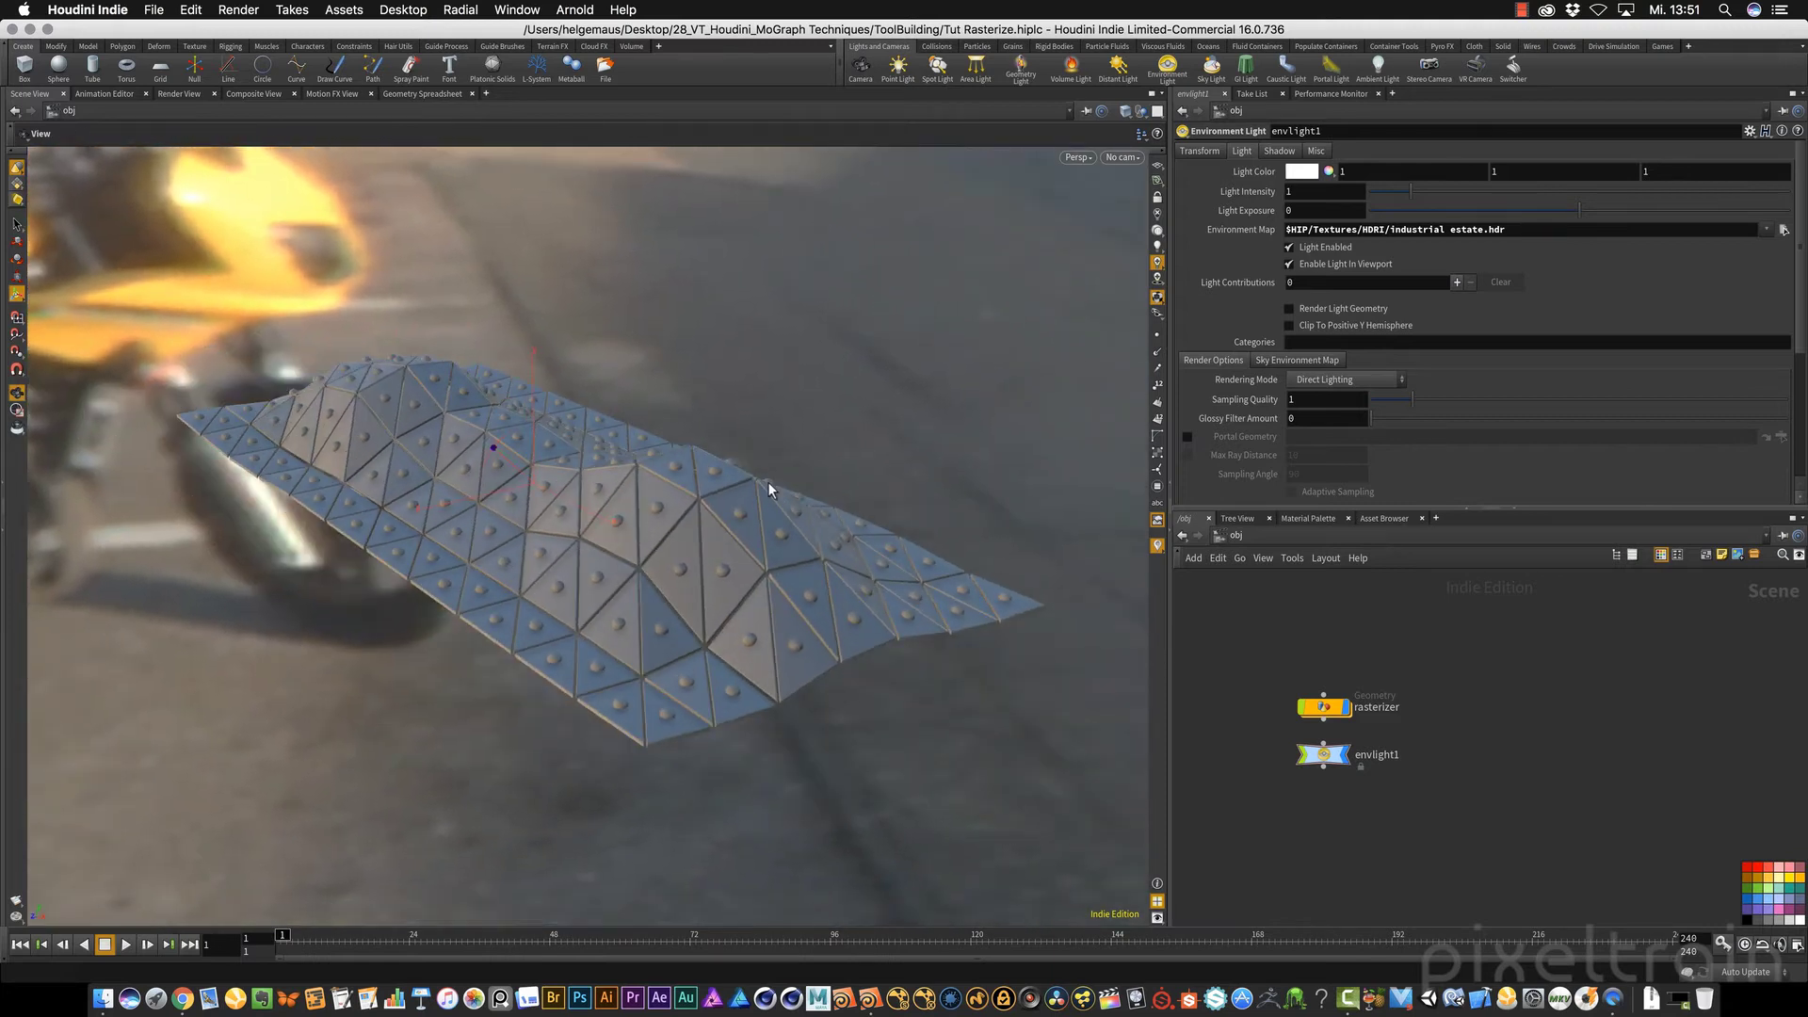
Step: Run and stop a Mantra IPR render of the plates in Render View, then select rasterizer
click(175, 94)
click(45, 116)
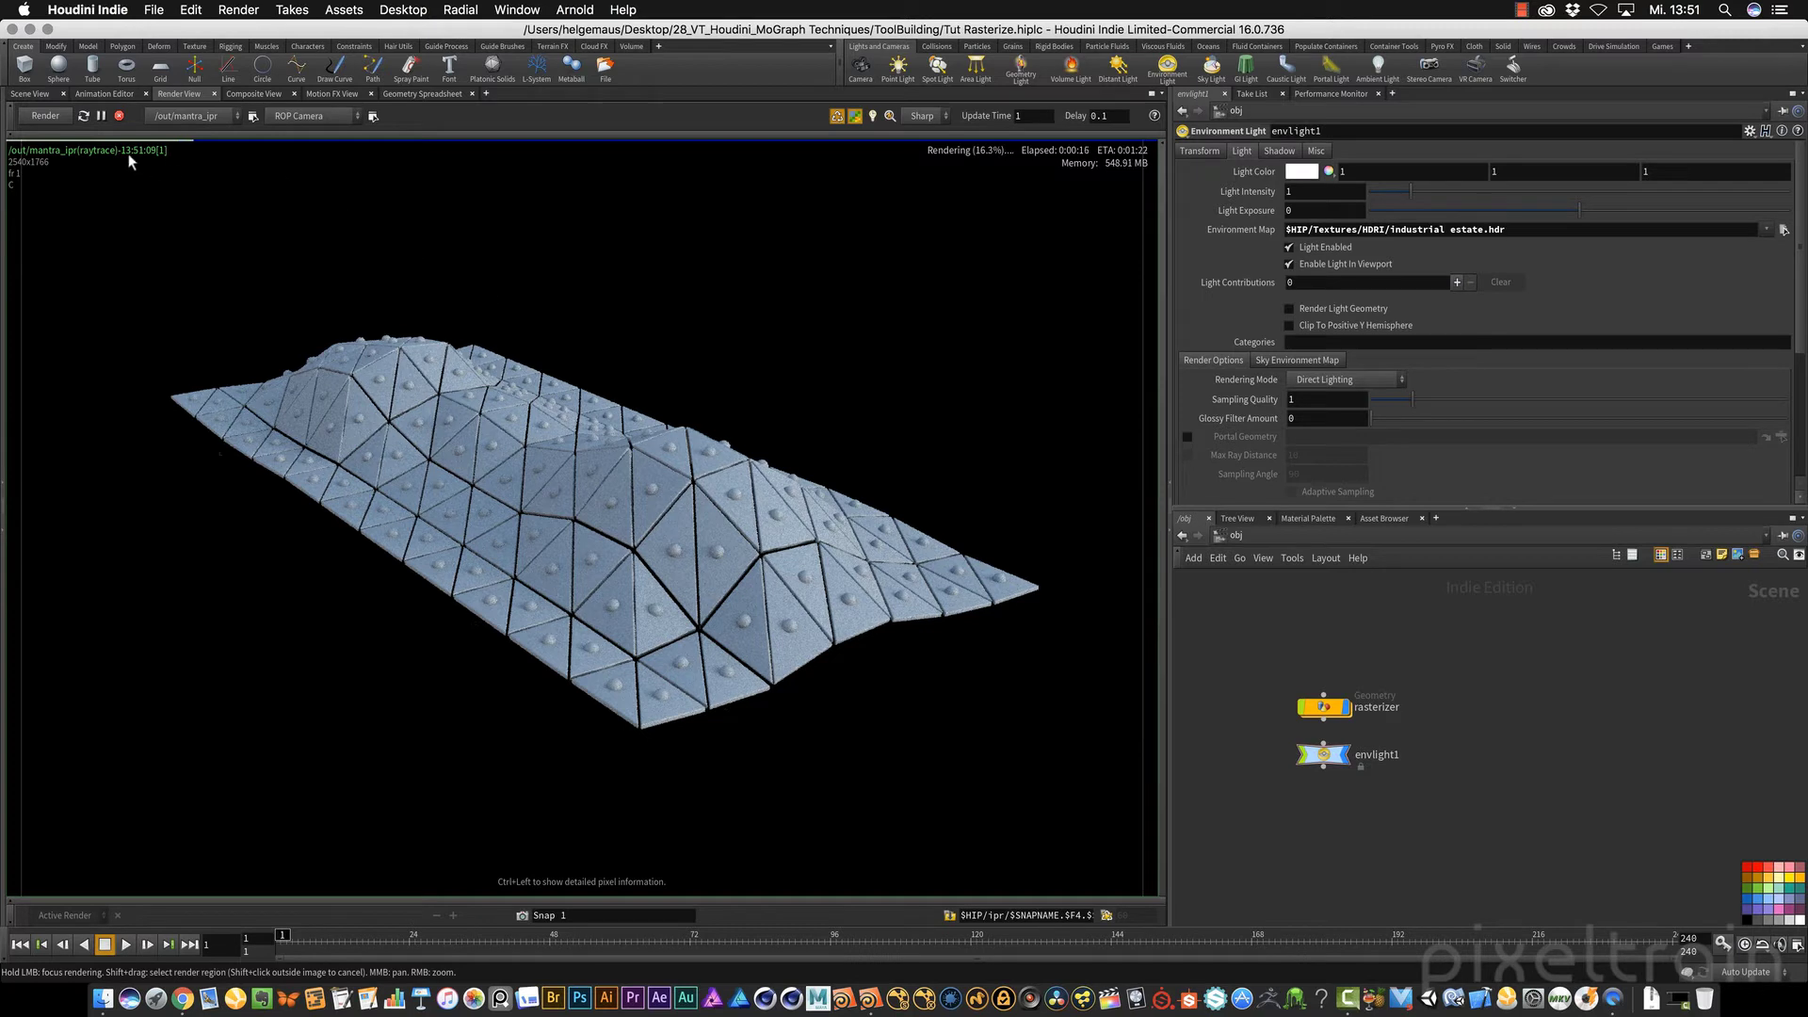
click(120, 116)
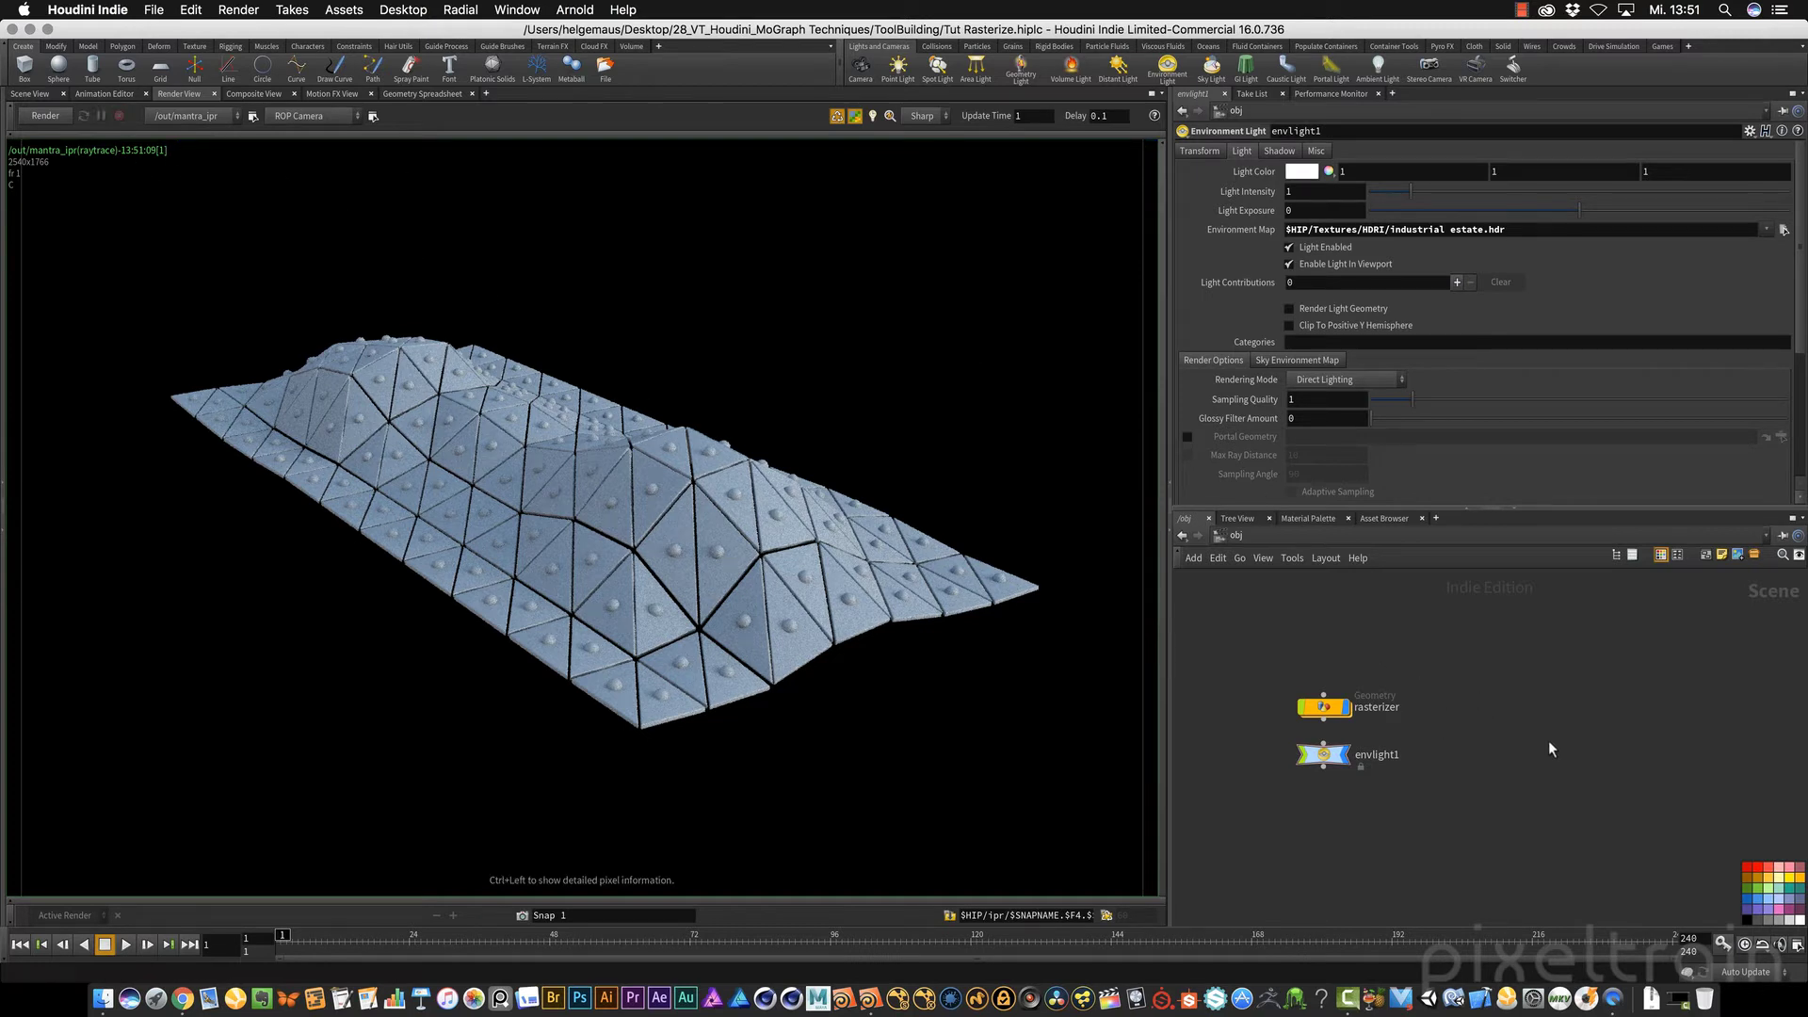
click(1326, 706)
Step: Inside rasterizer, save the scene and insert material1 between Rasterizer and OUT_Rasterize
double_click(1326, 706)
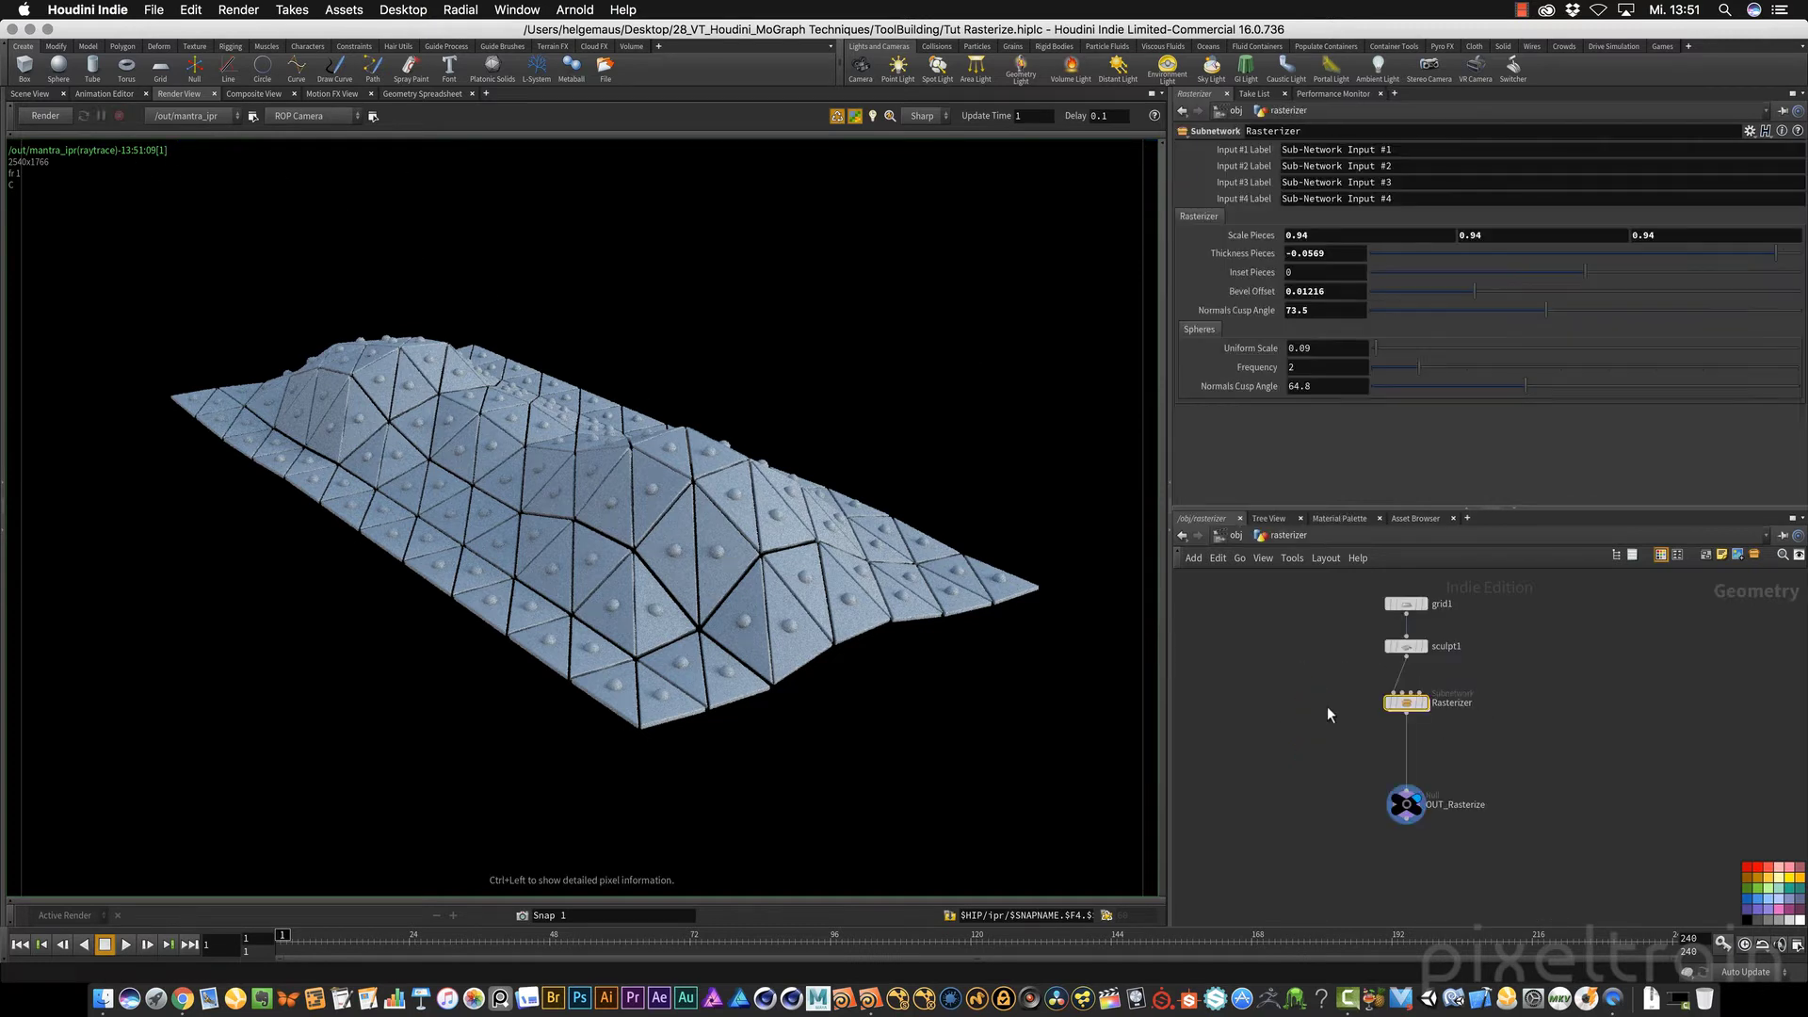
key(super+s)
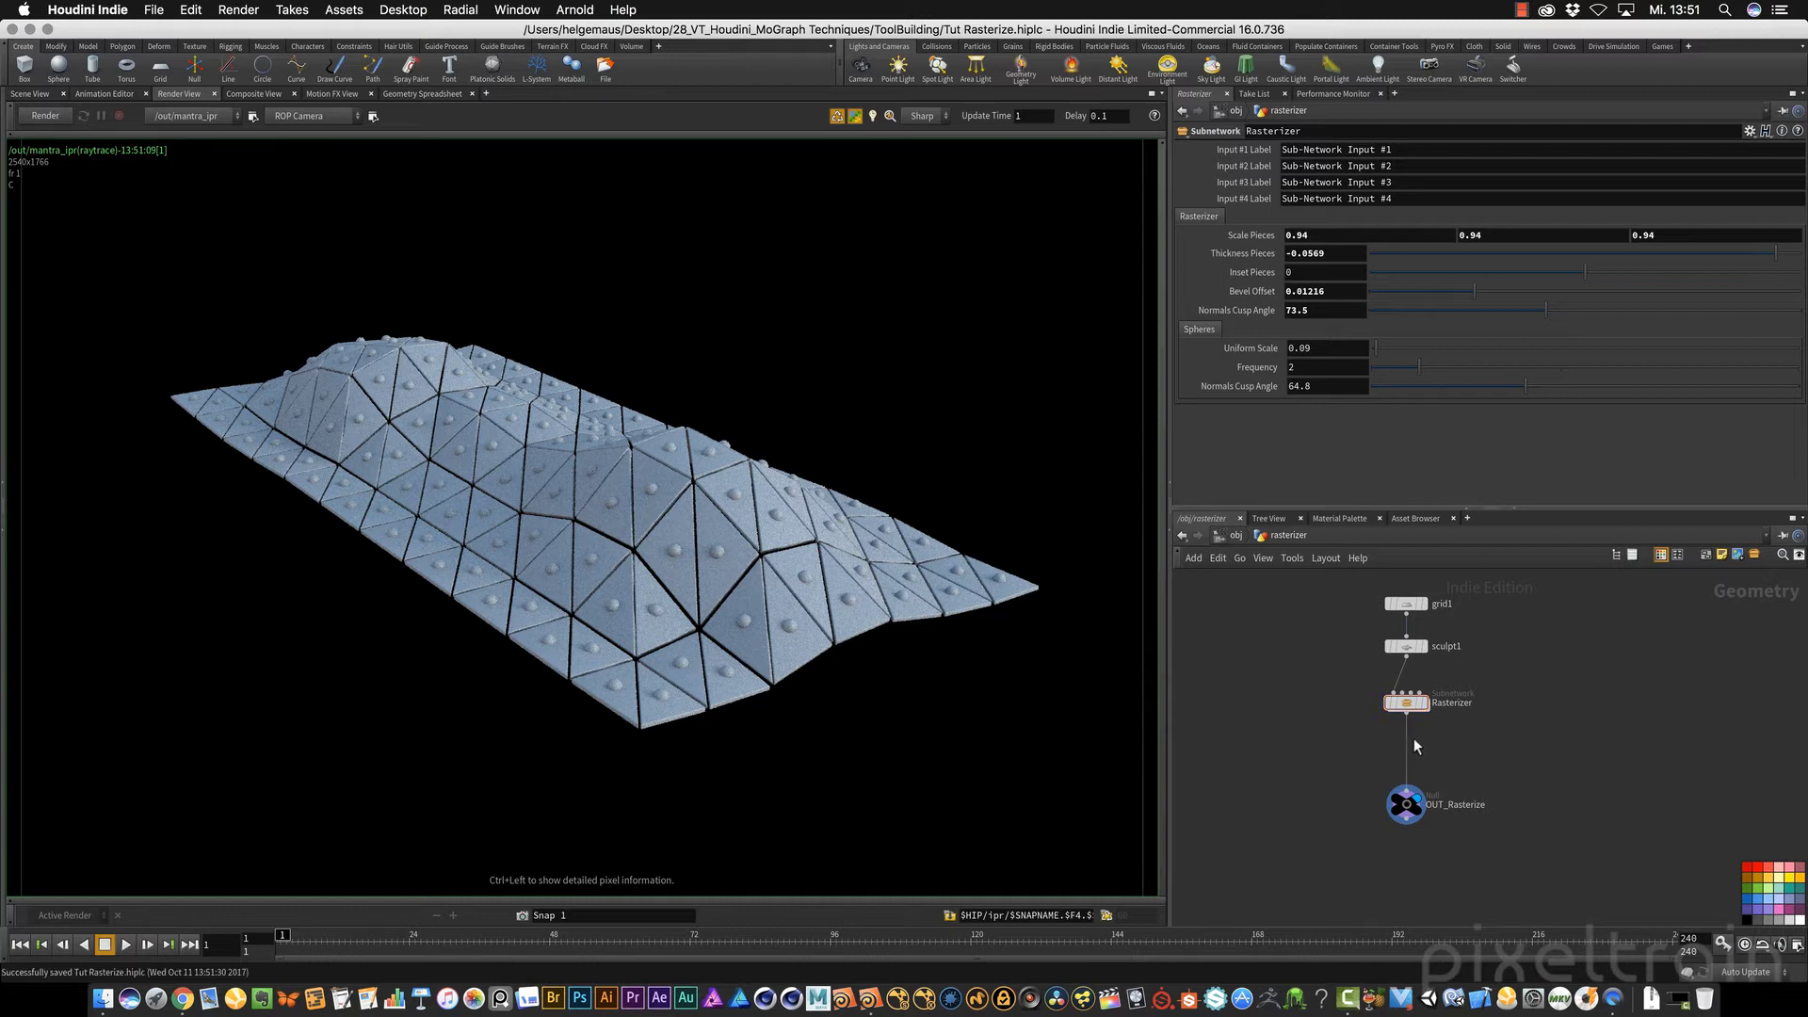
mouse_move(1414, 735)
key(Tab)
text(ma)
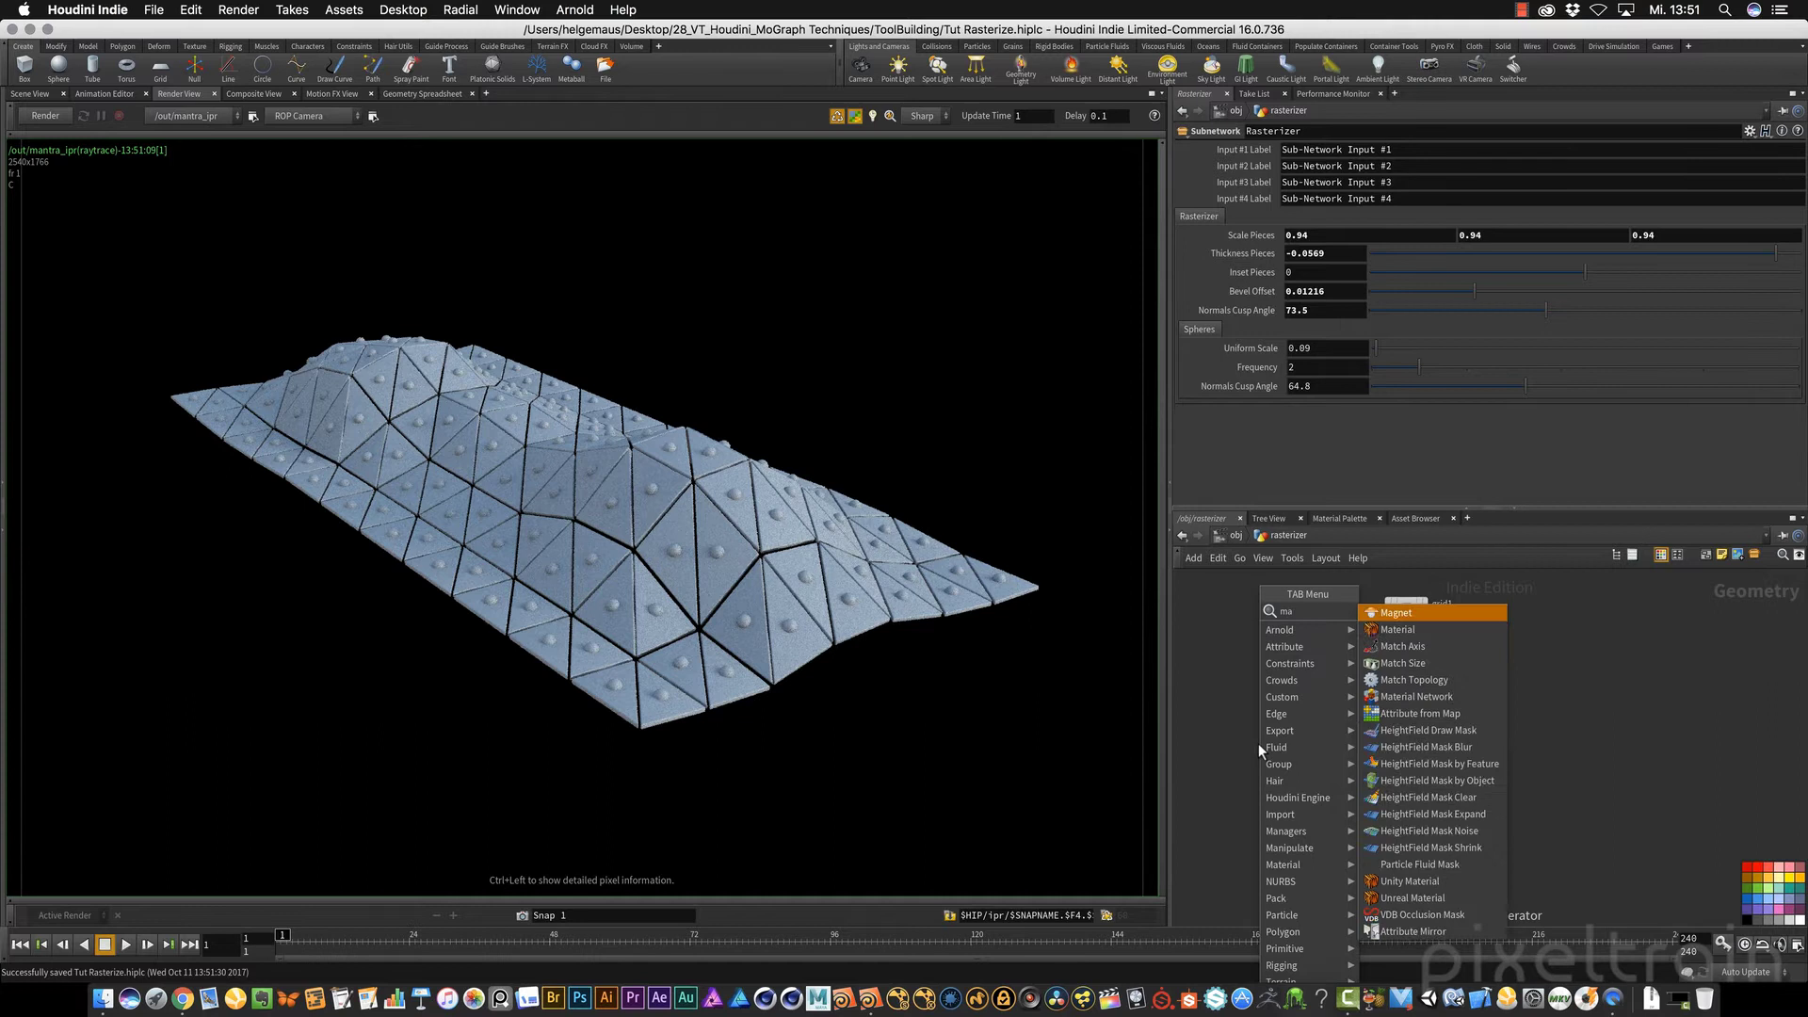
text(te)
key(Return)
click(1258, 743)
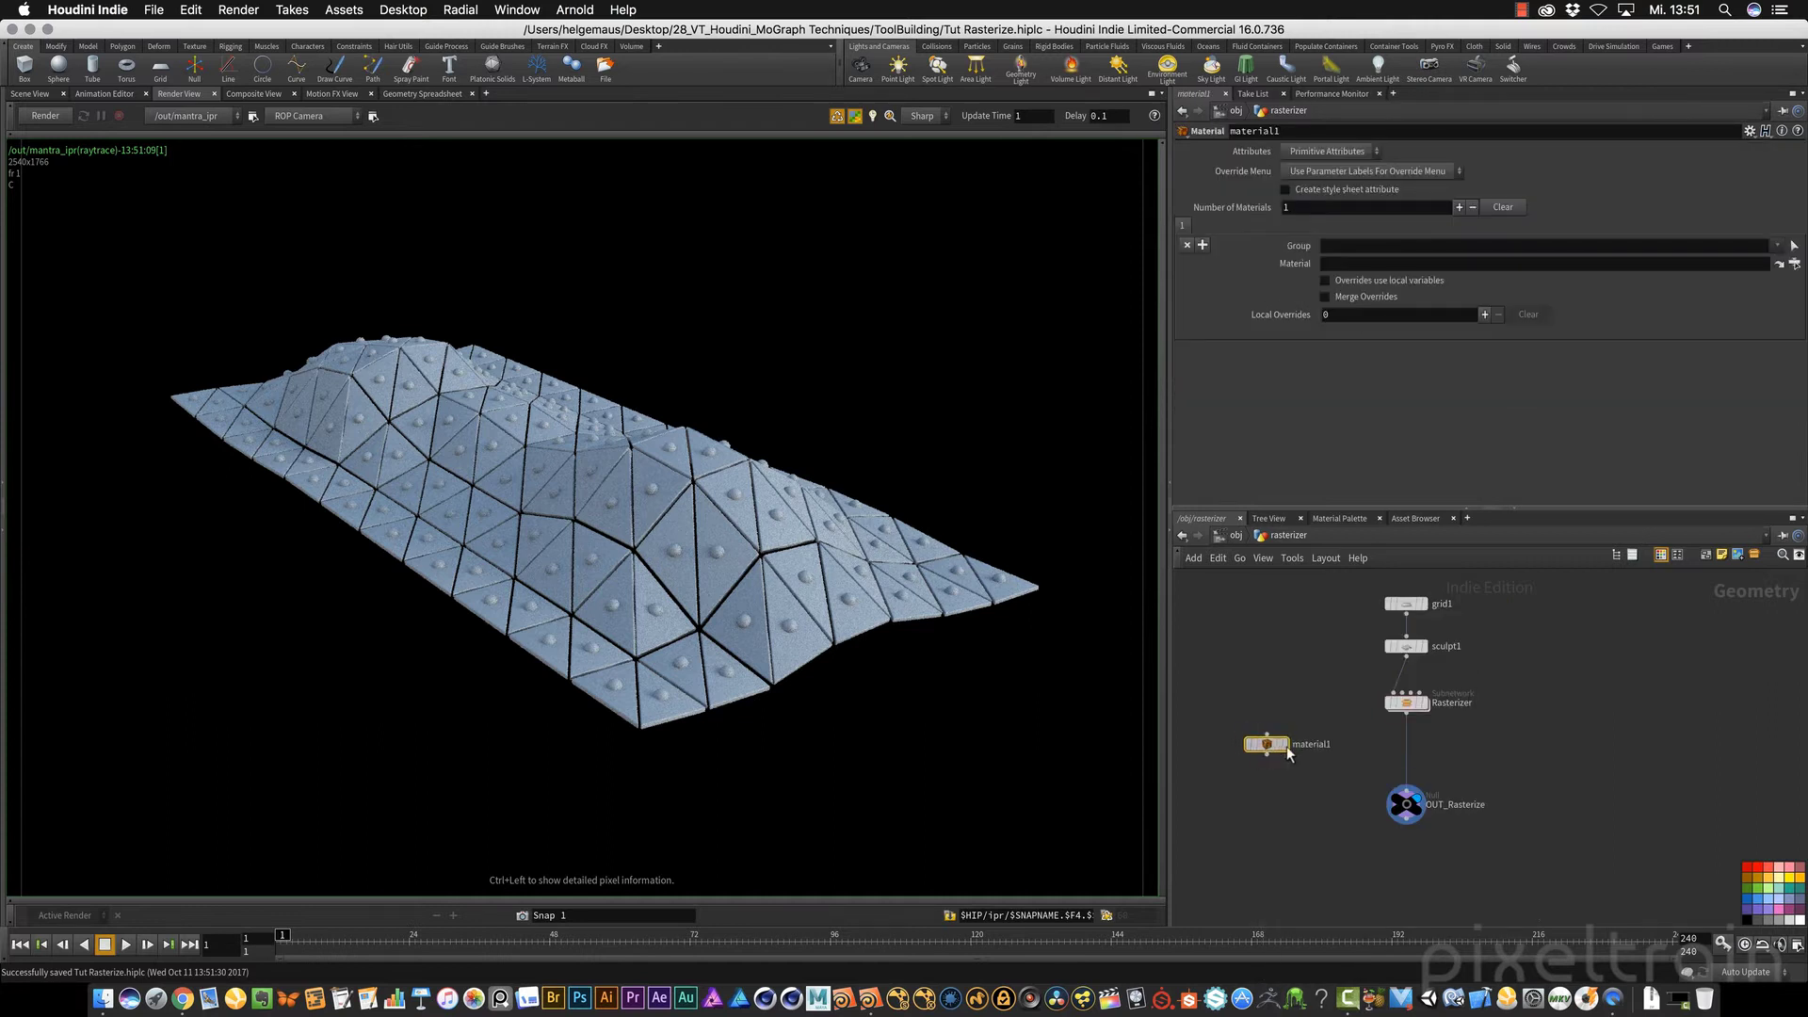
drag(1288, 752, 1408, 753)
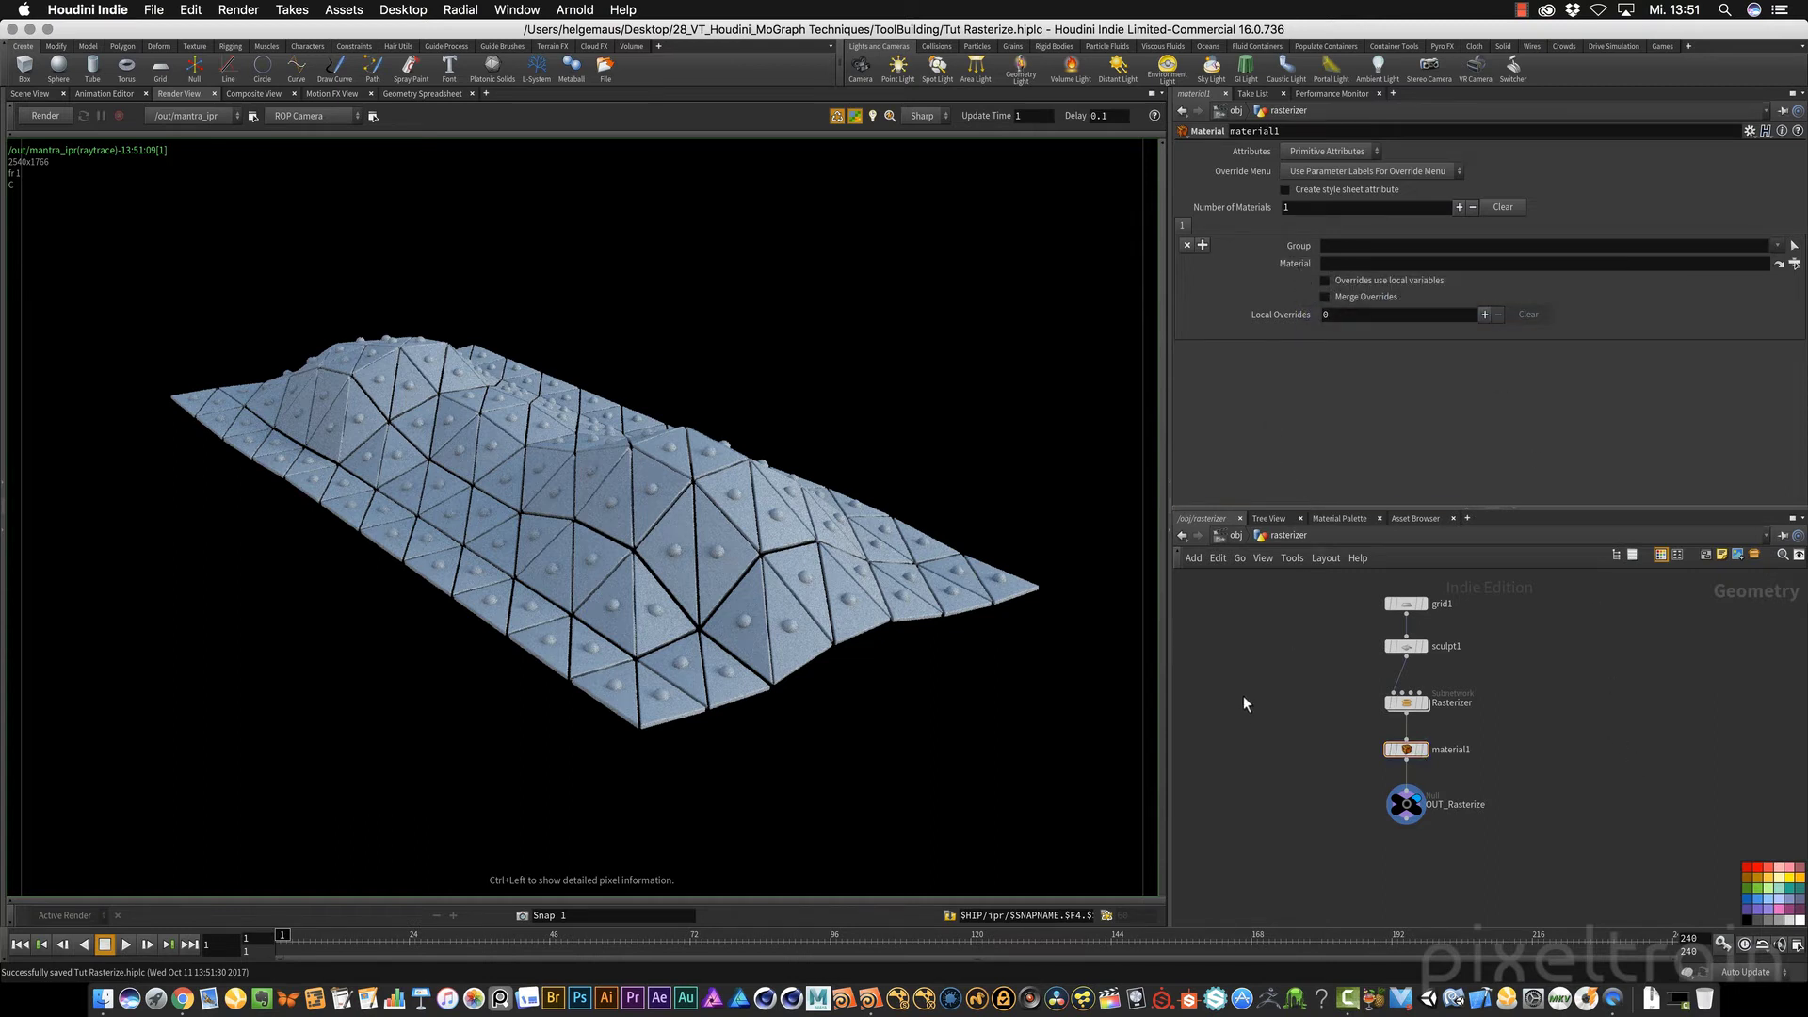
Step: Switch to the /mat network and show the Material Palette in an enlarged pane
key(u)
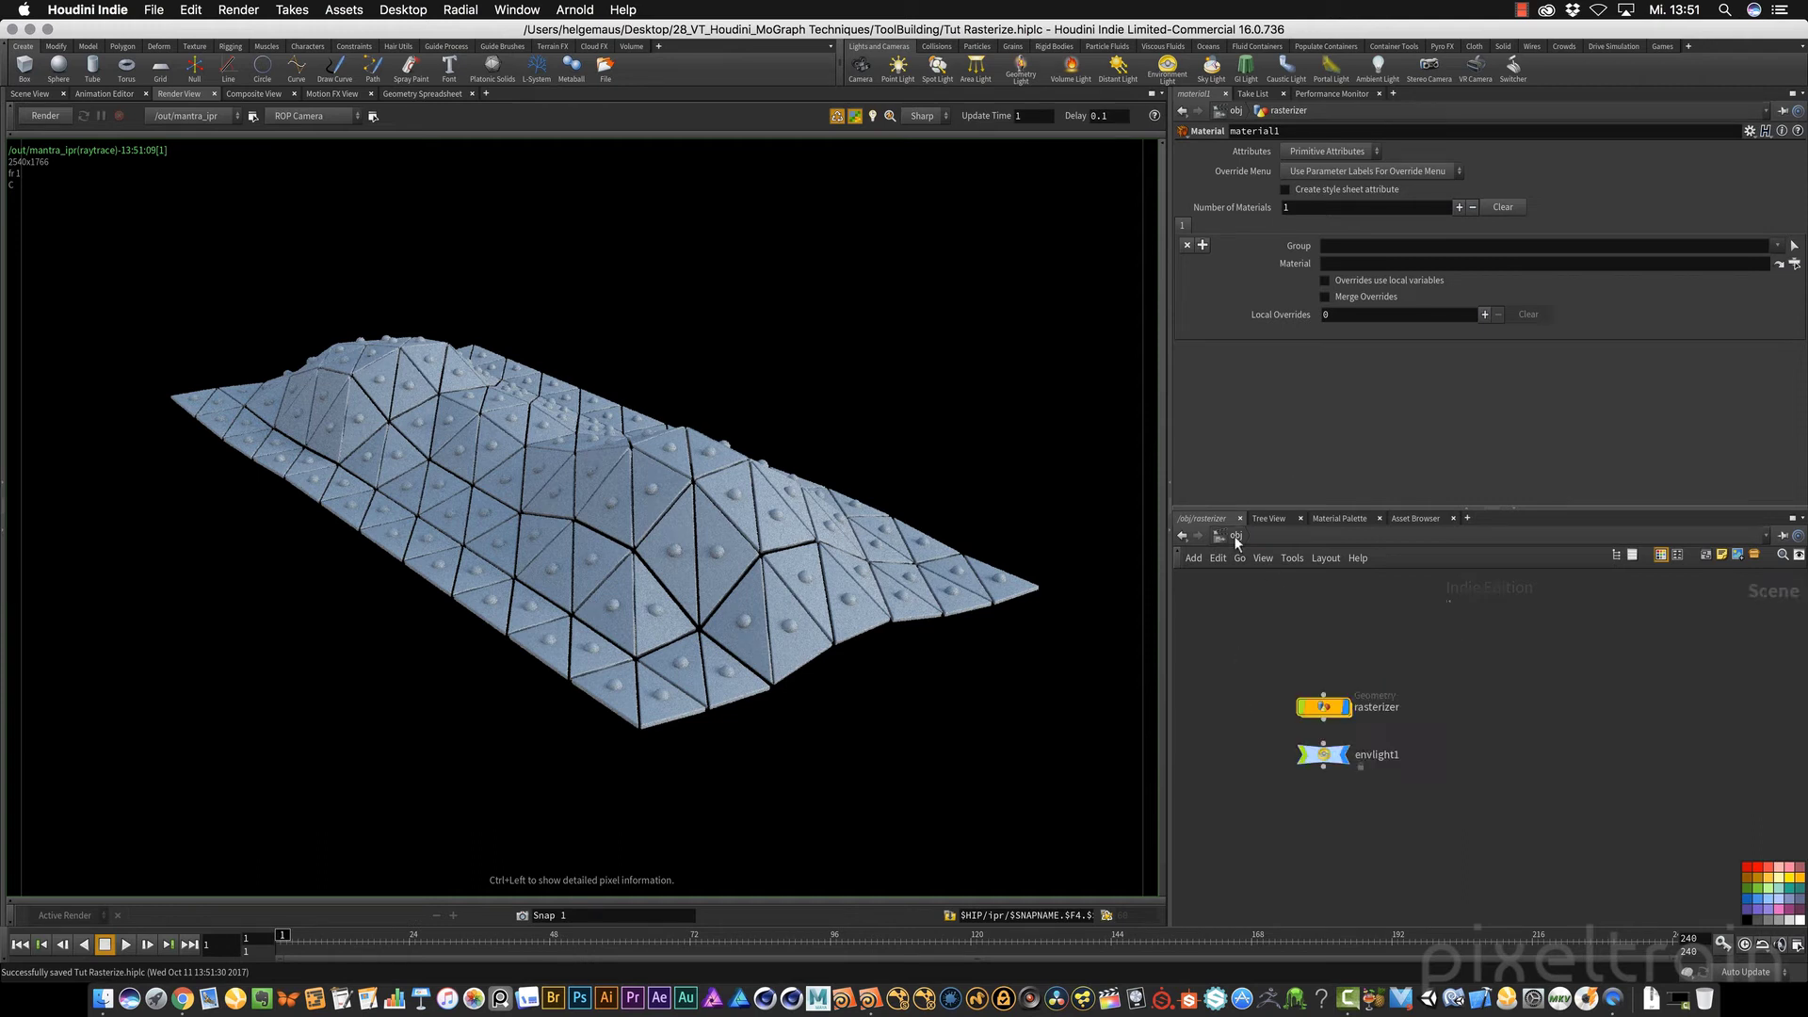
click(1233, 535)
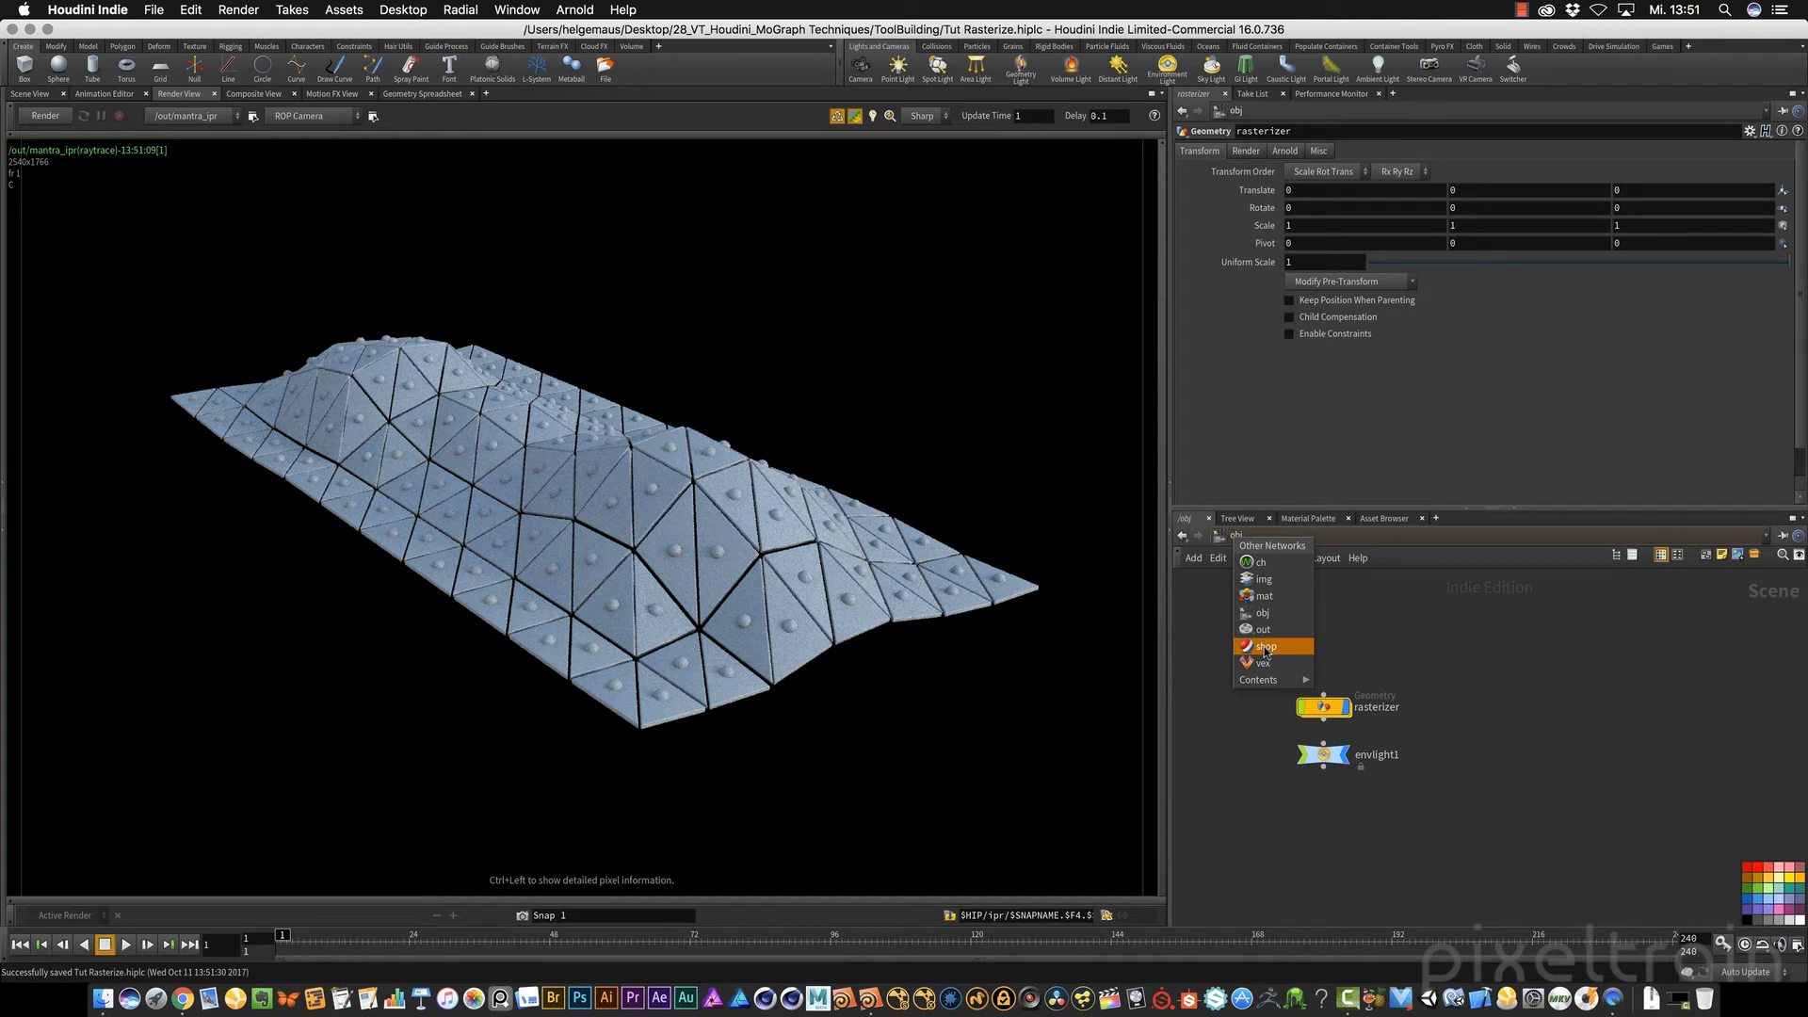
click(1262, 596)
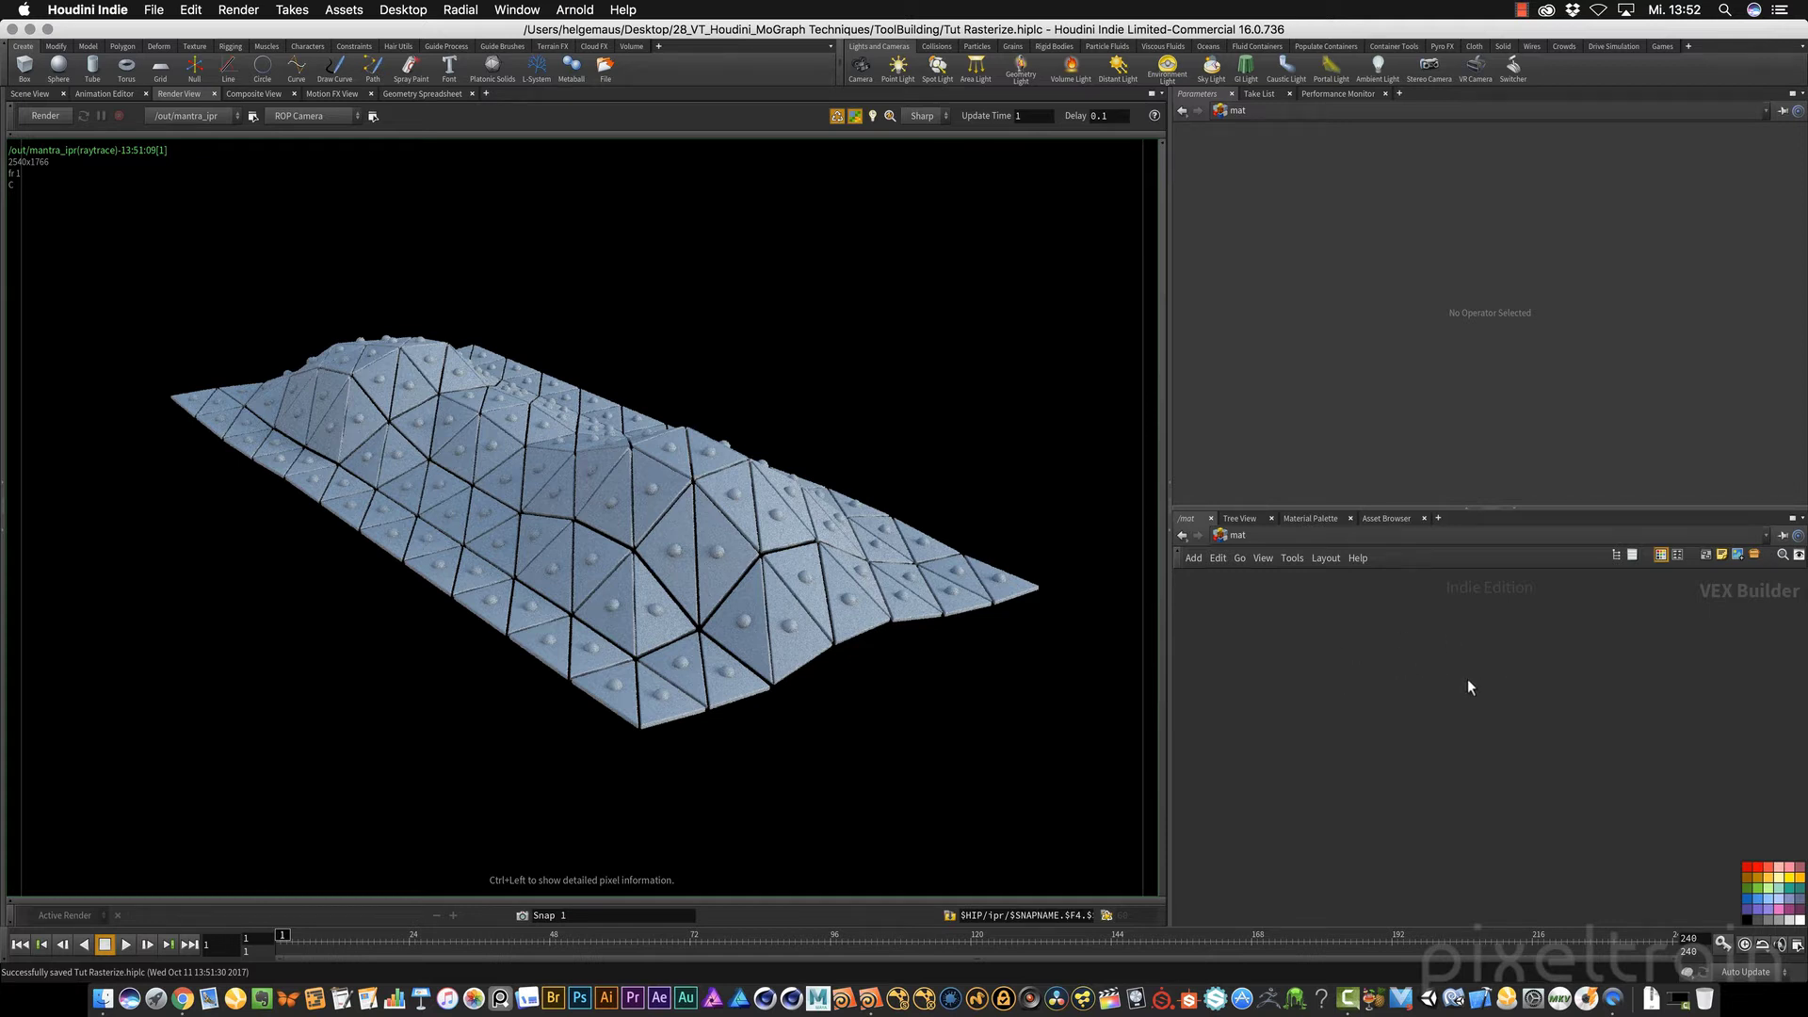
key(Tab)
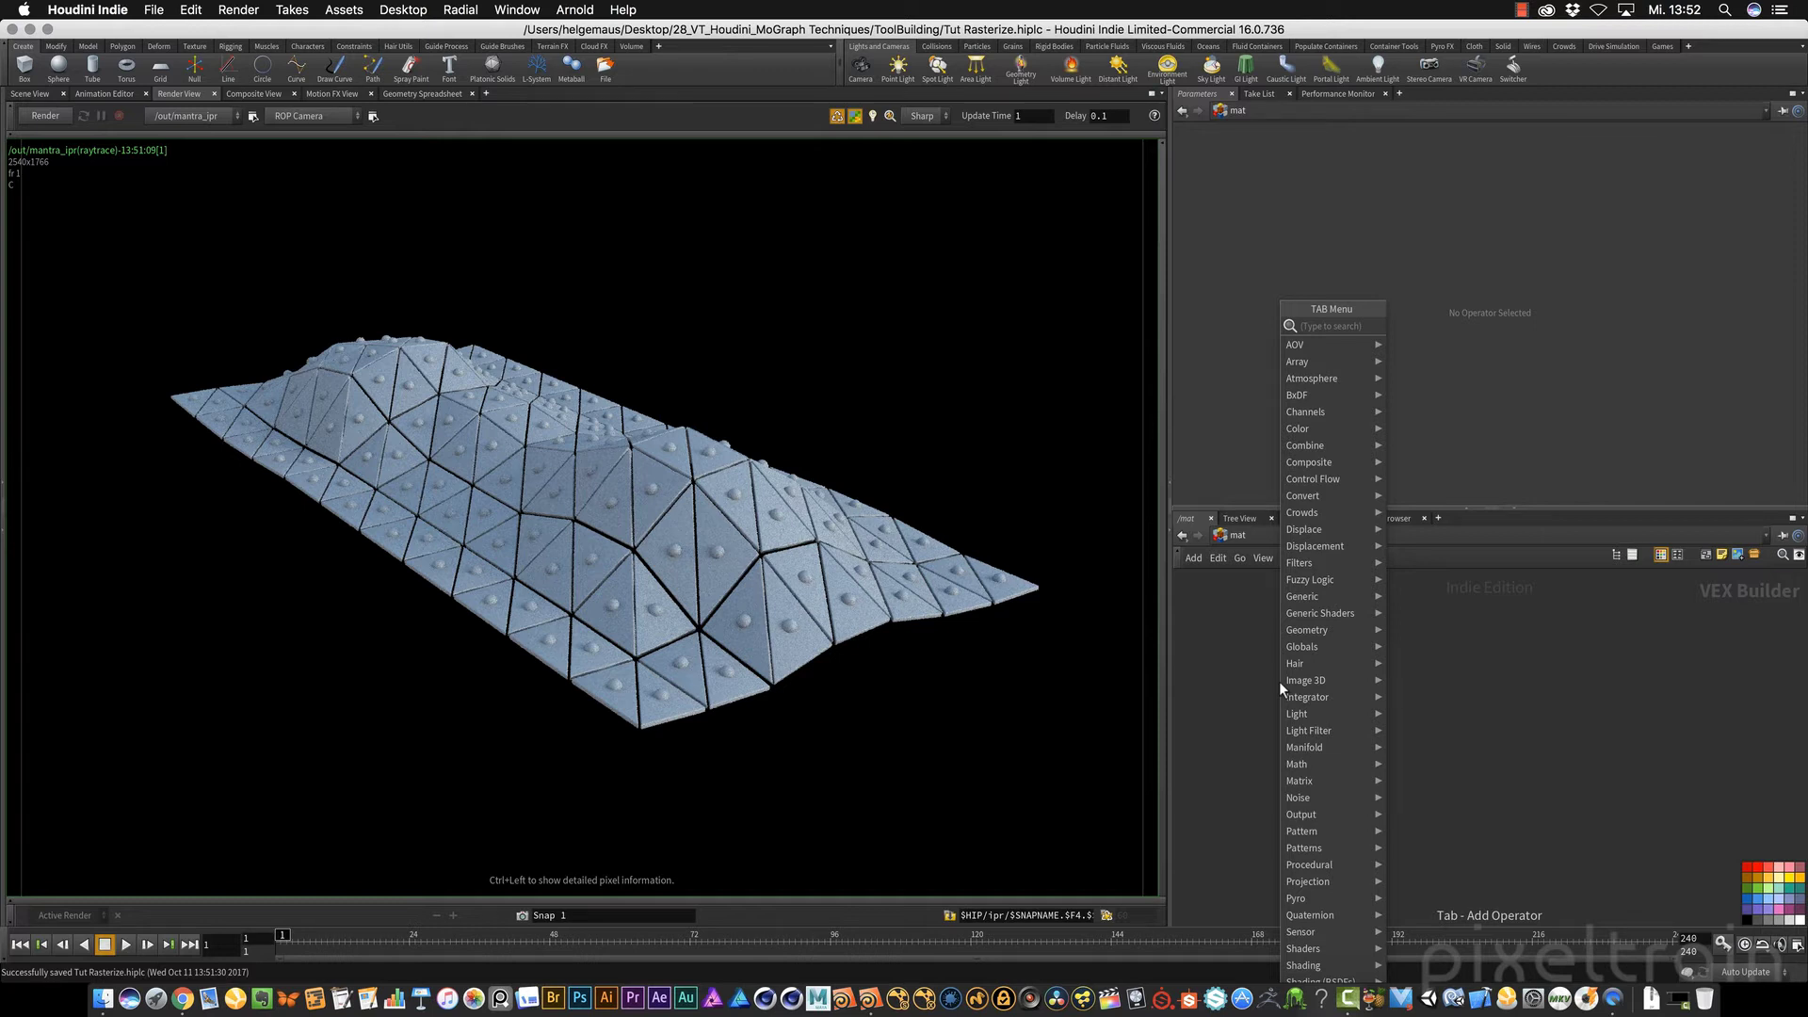
click(1207, 666)
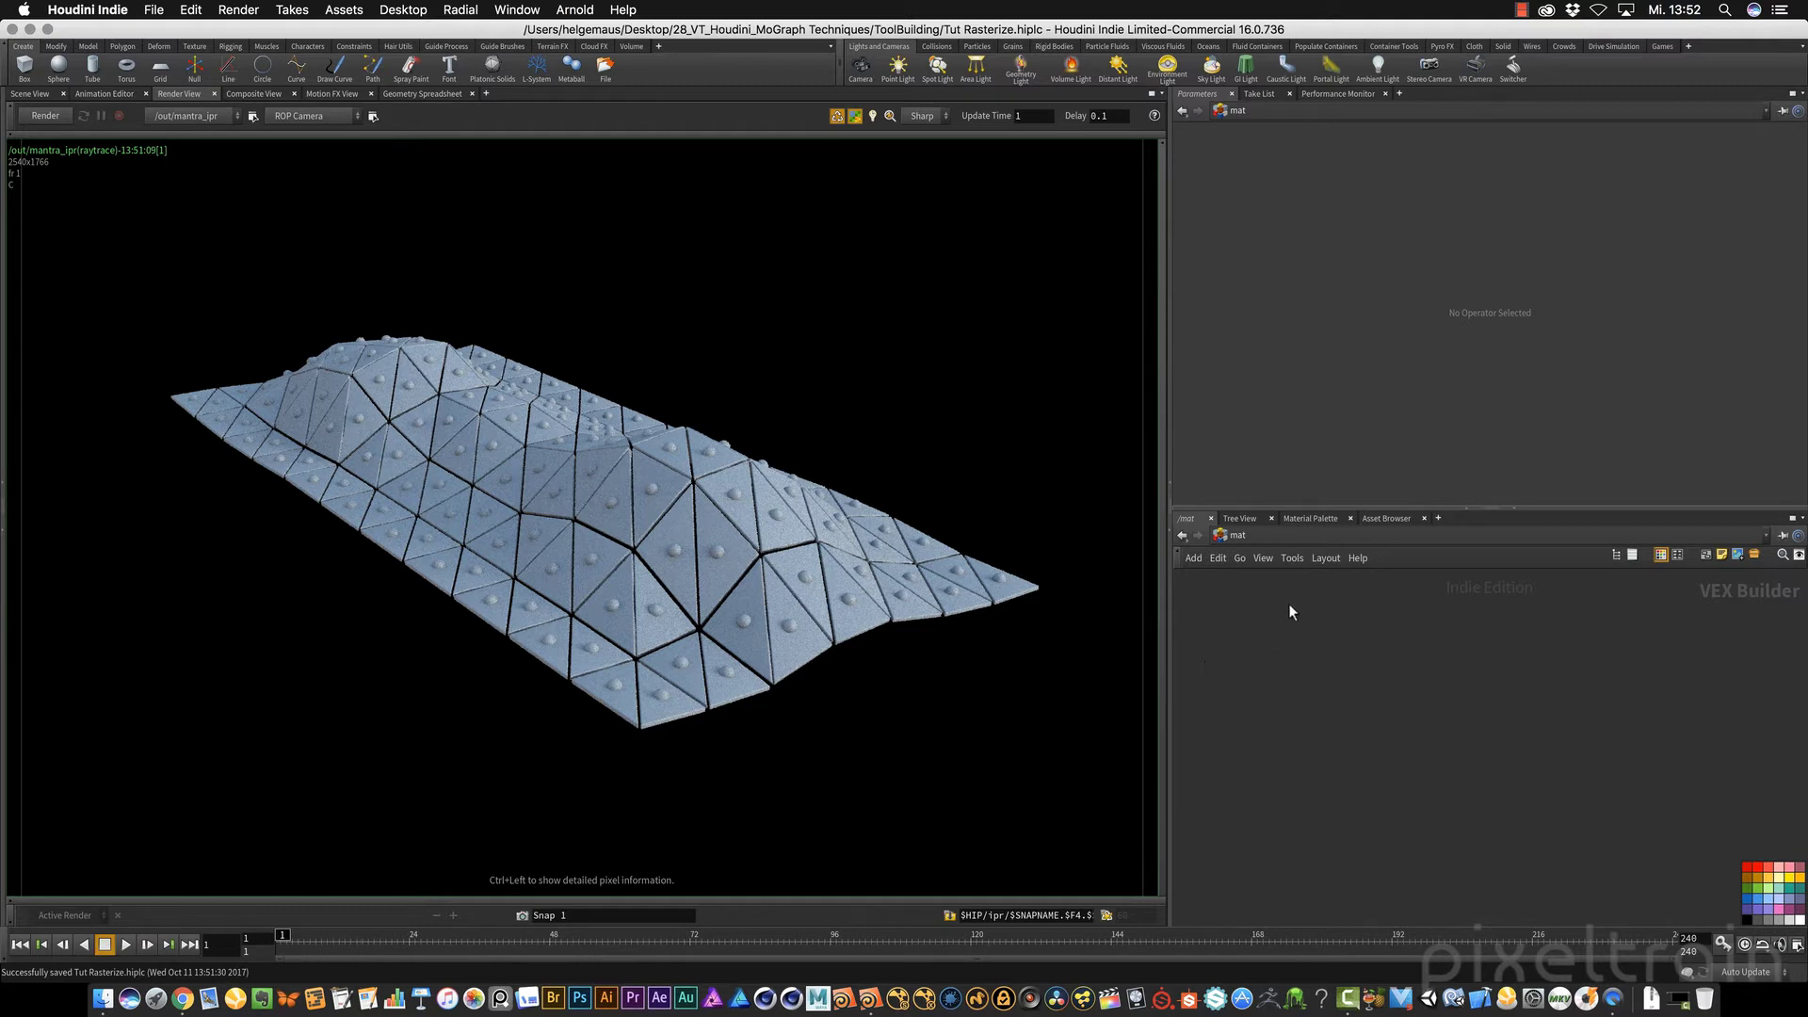
click(1312, 518)
drag(1563, 509, 1587, 287)
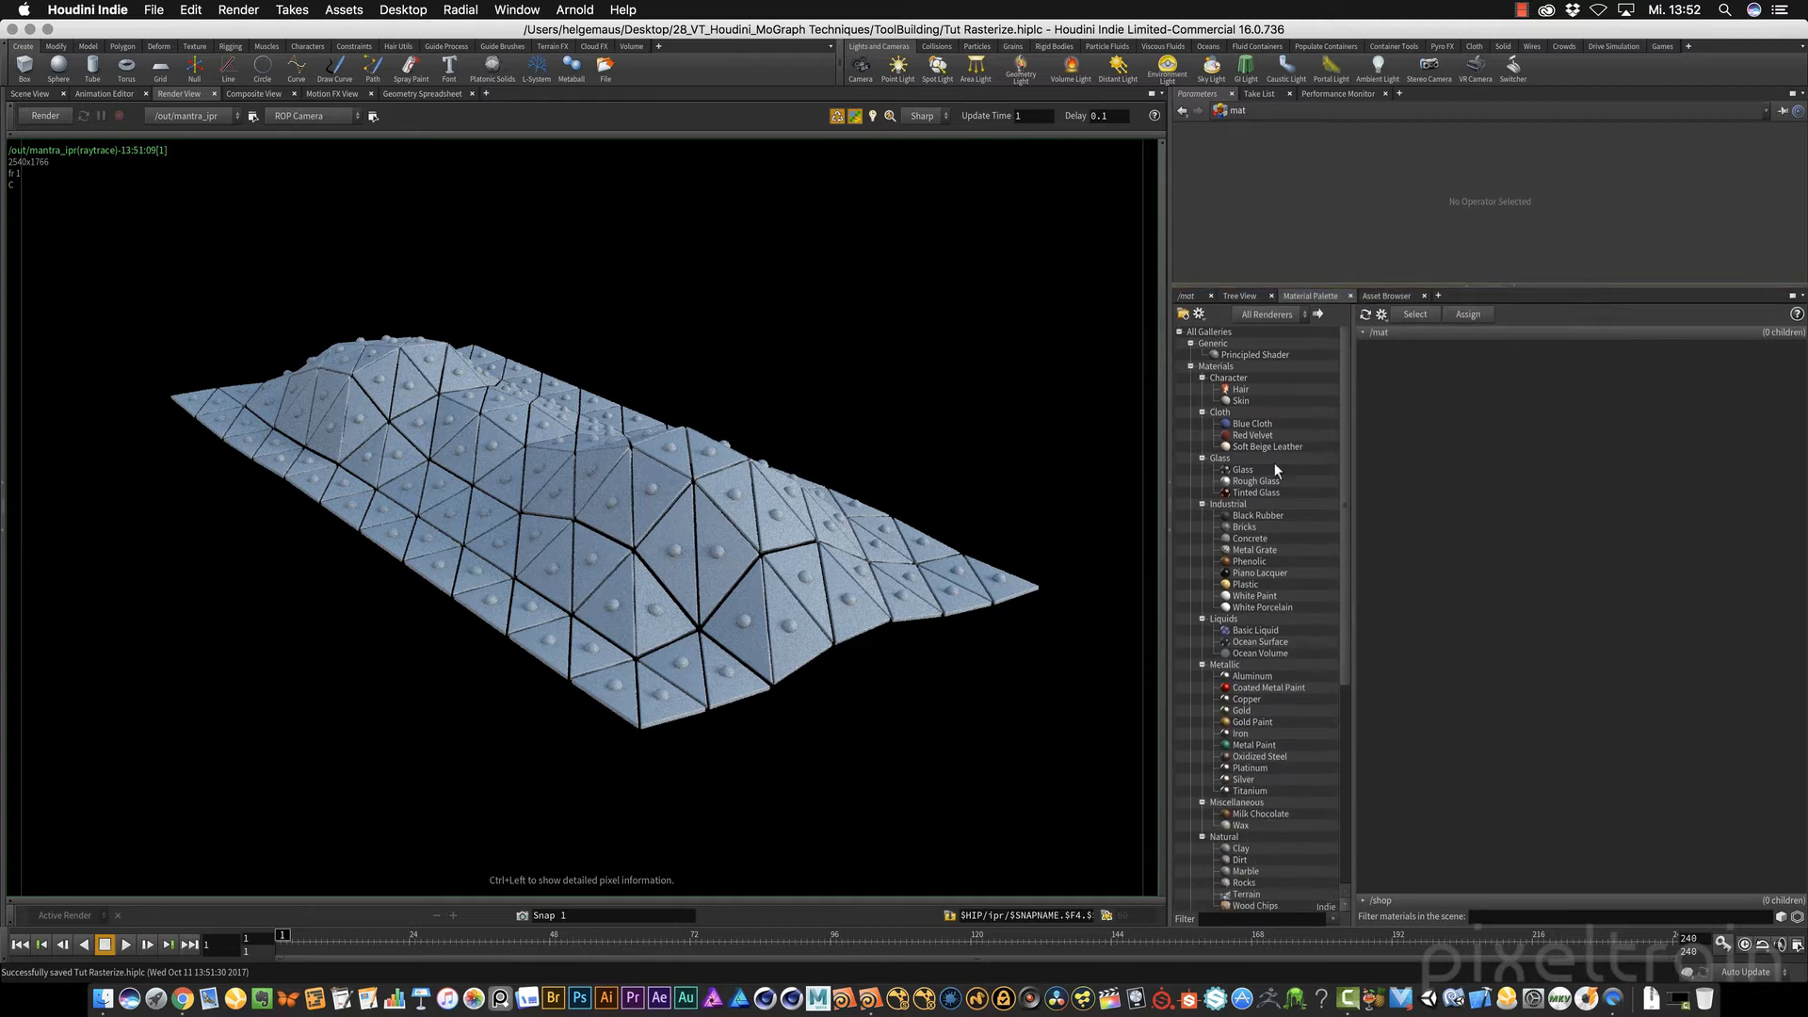
Step: Drag Principled Shader from the gallery tree into the expanded /mat list
drag(1344, 404, 1351, 363)
click(1362, 333)
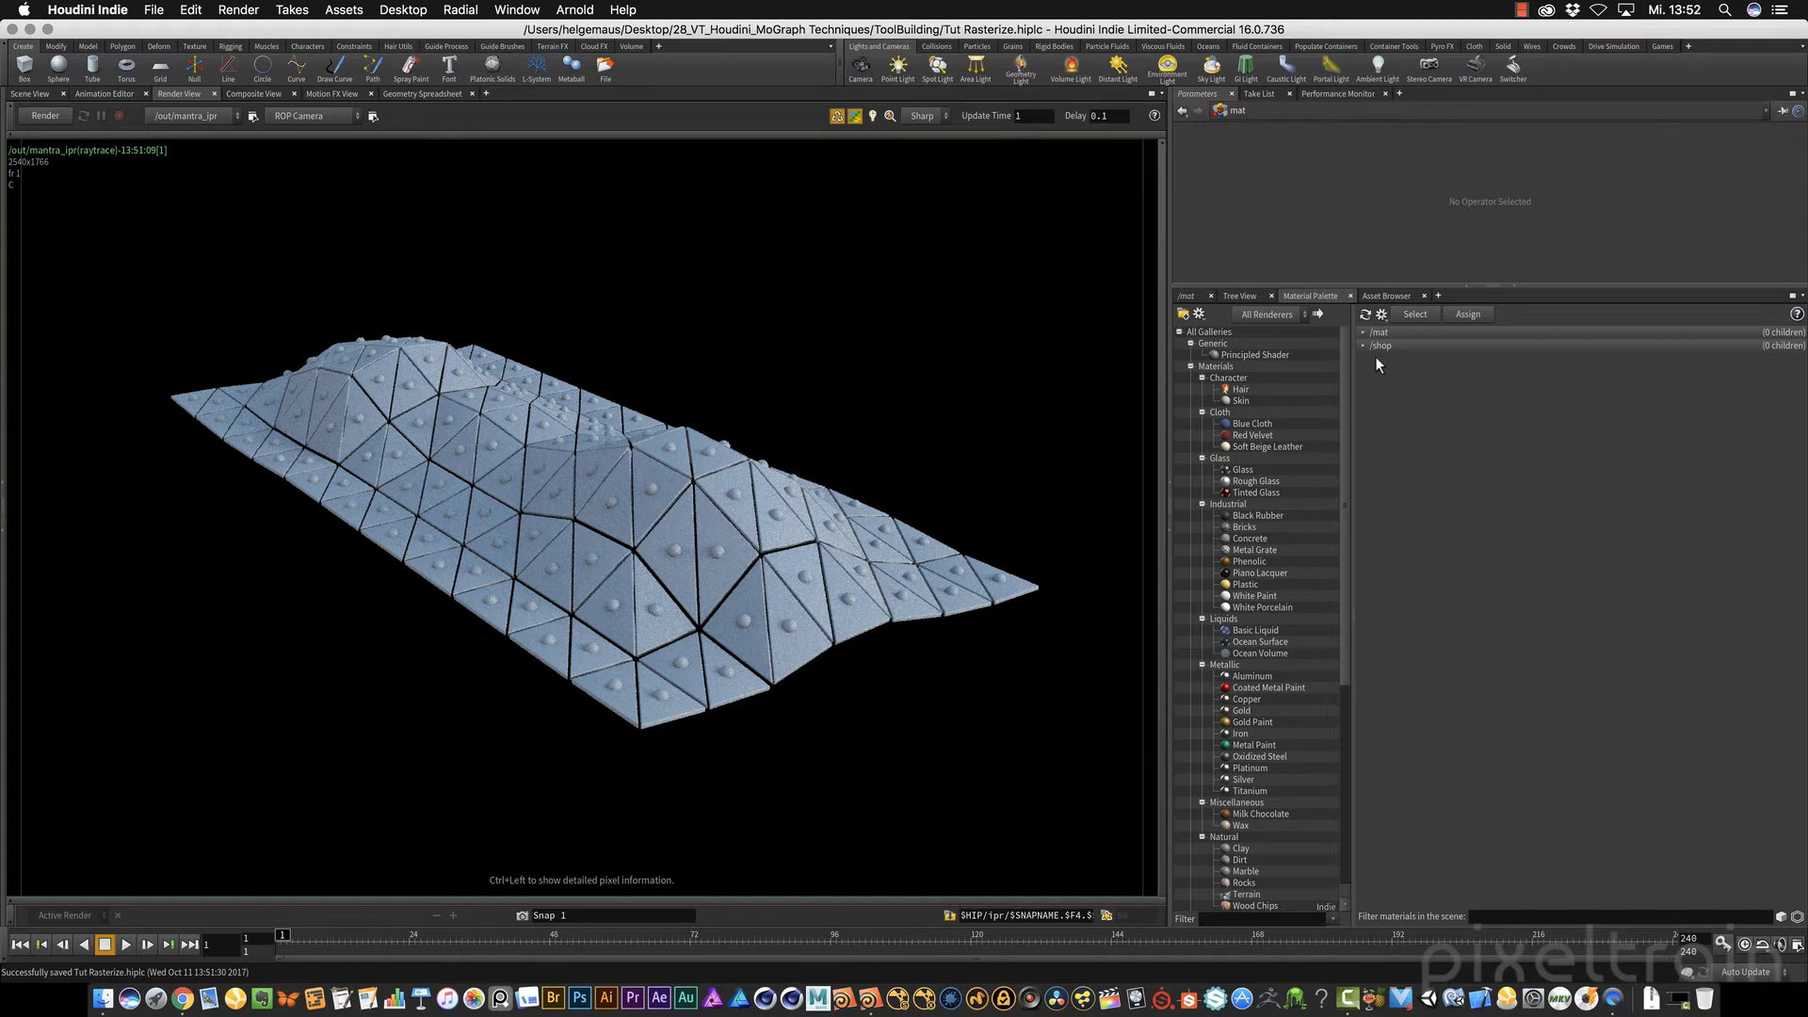
click(1363, 345)
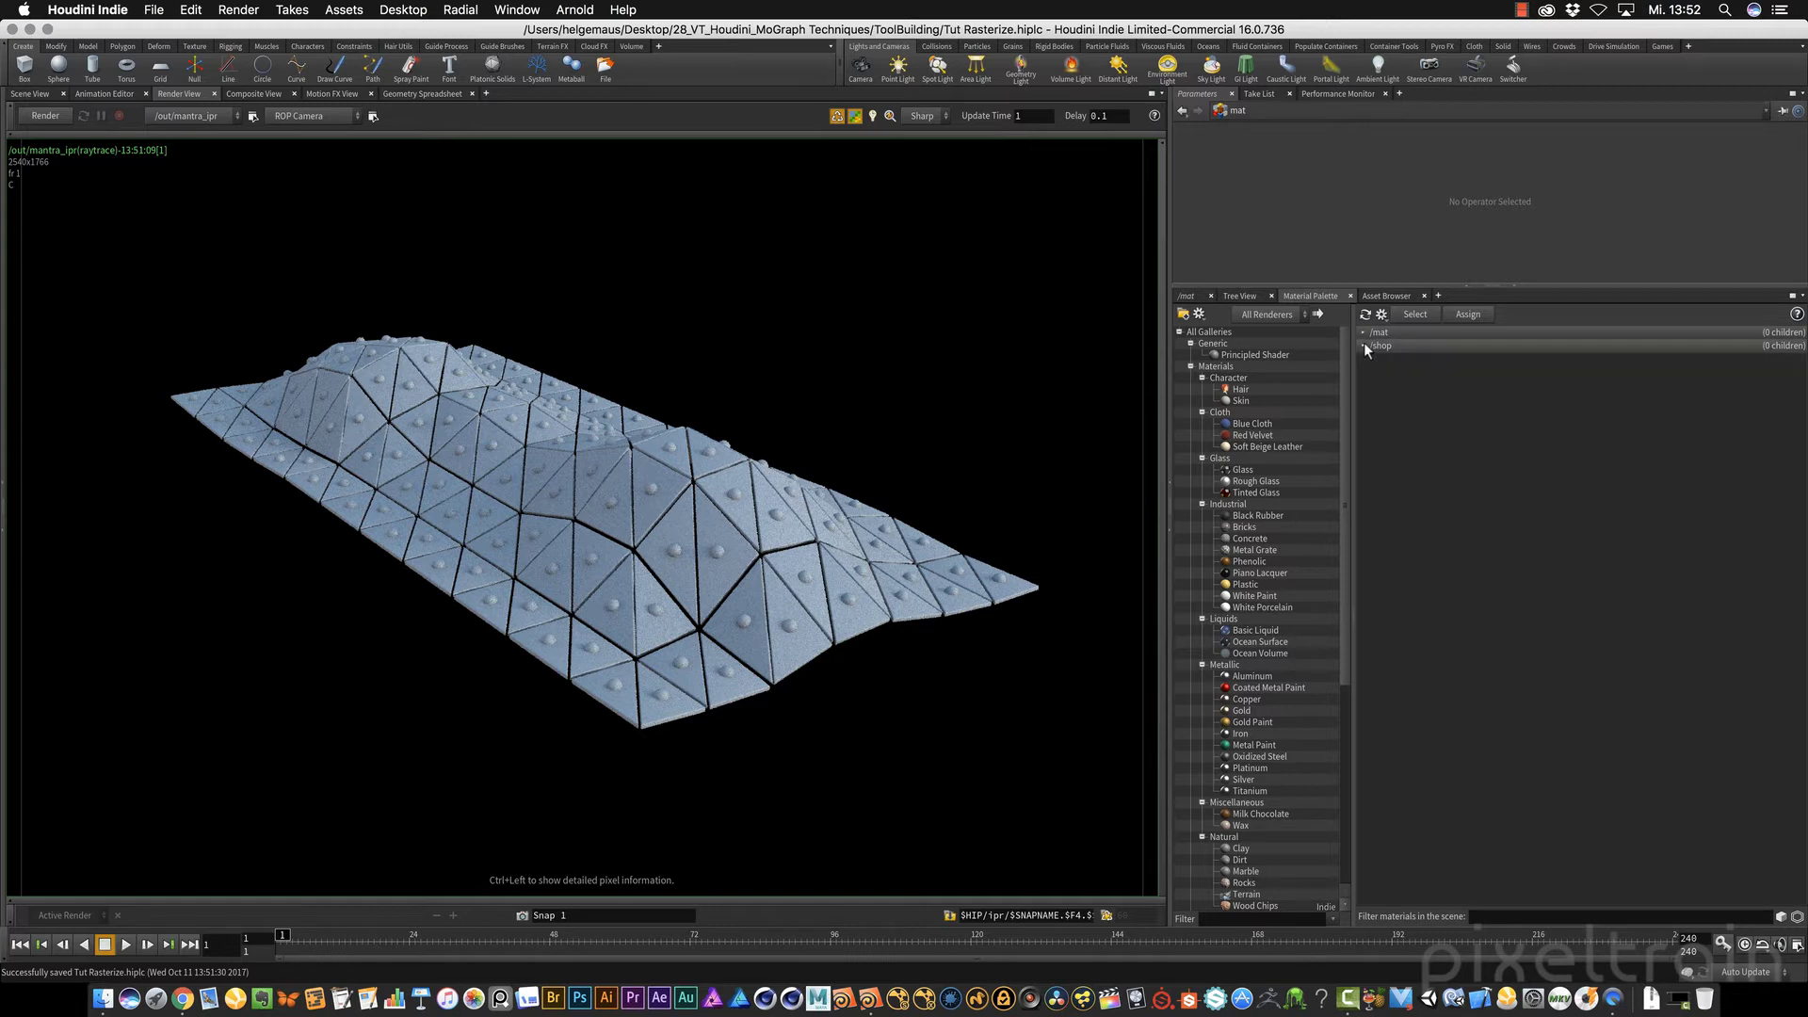
click(1363, 345)
click(1364, 344)
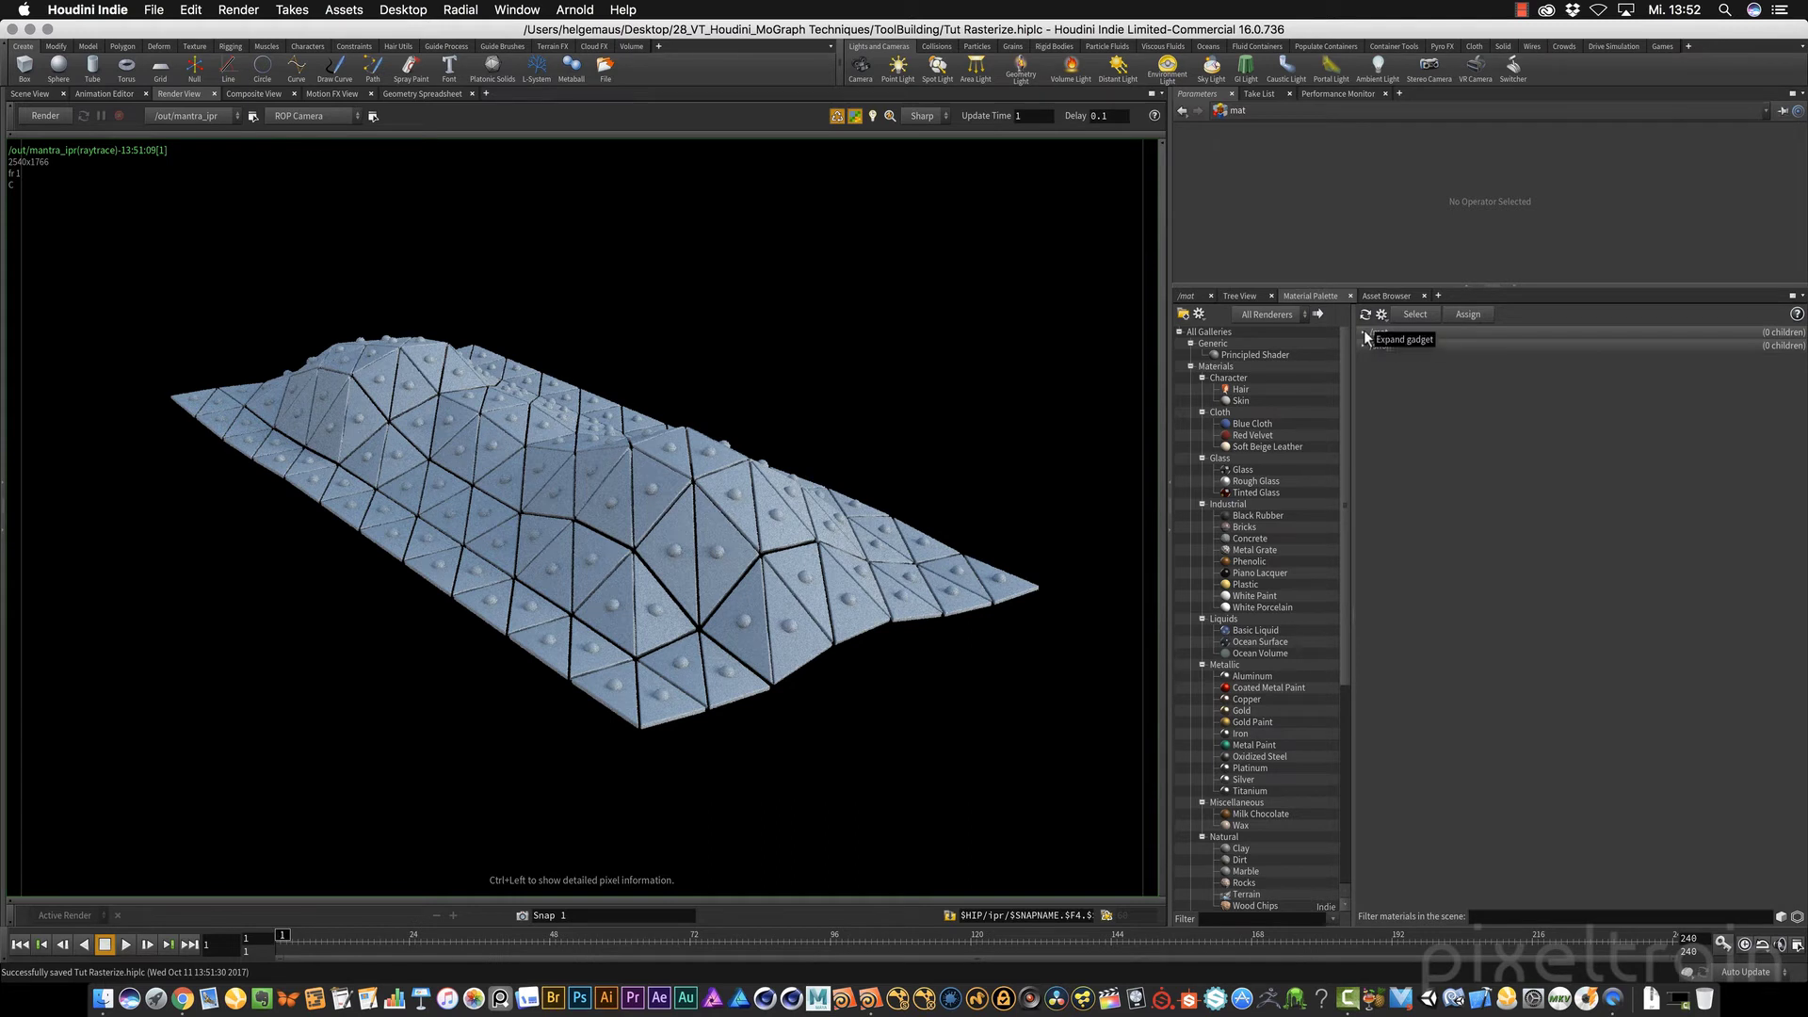
click(1364, 331)
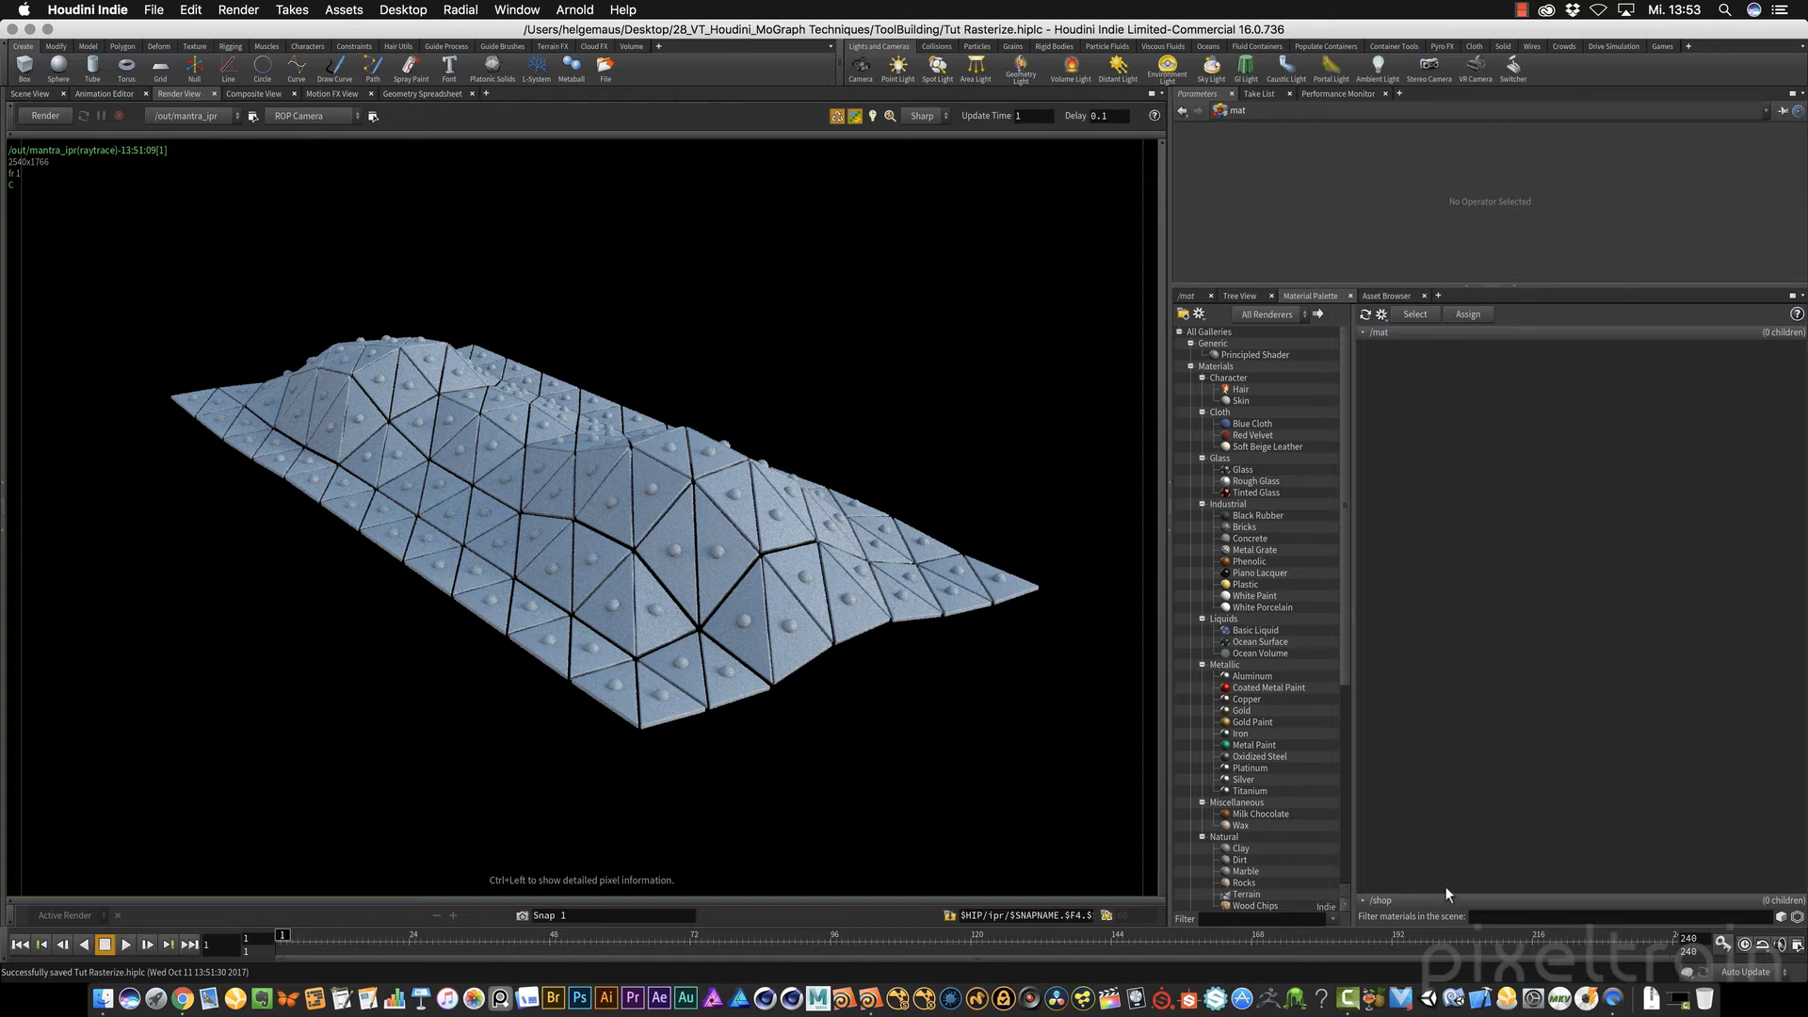
click(1363, 333)
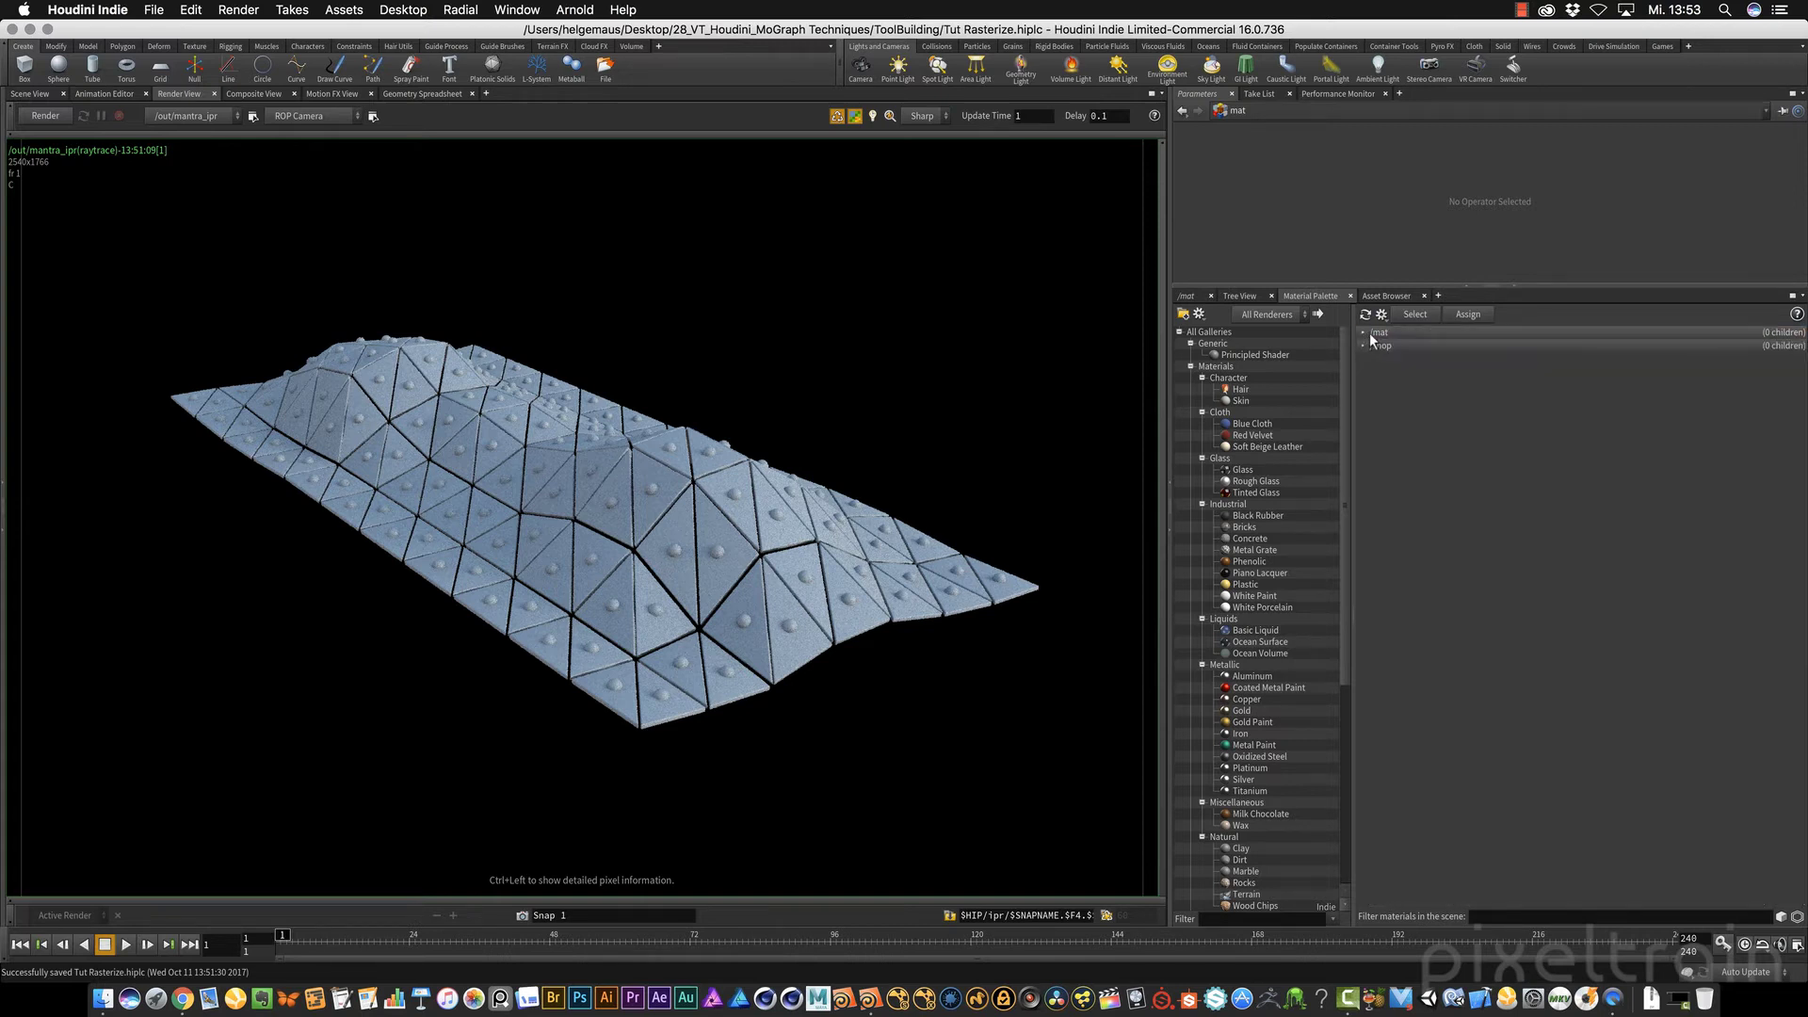
click(1371, 330)
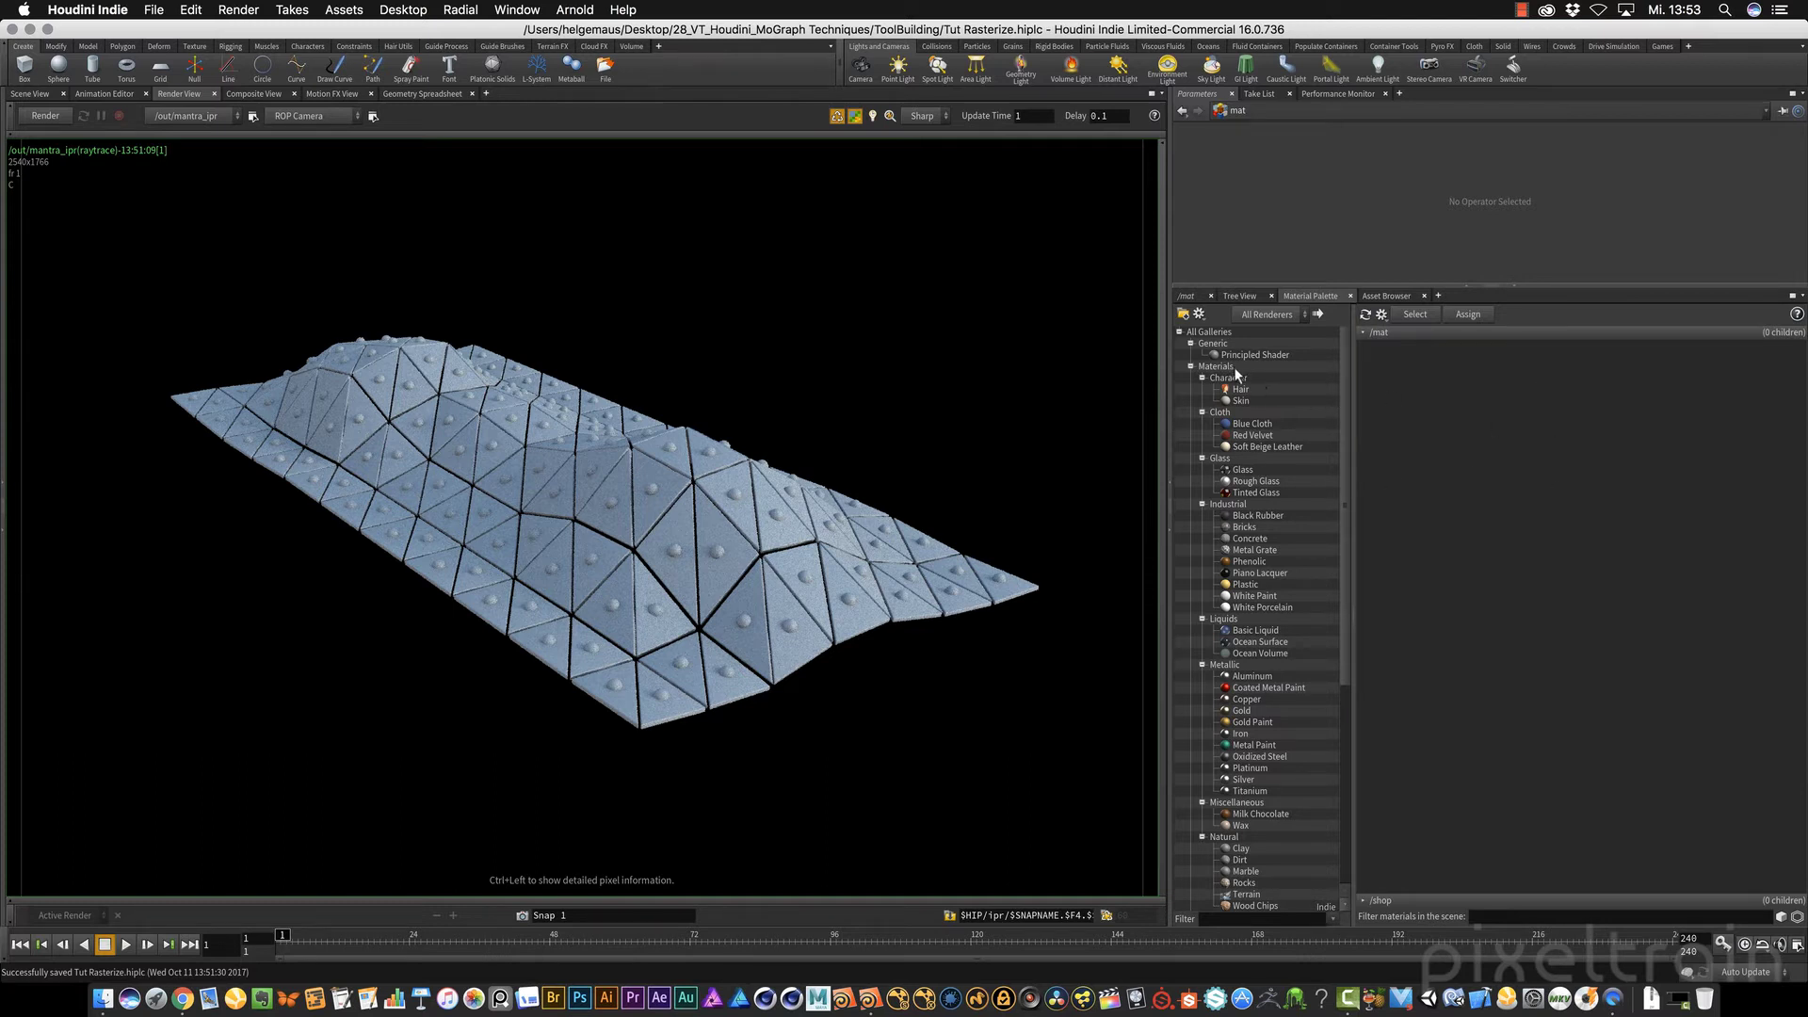
drag(1245, 354, 1471, 426)
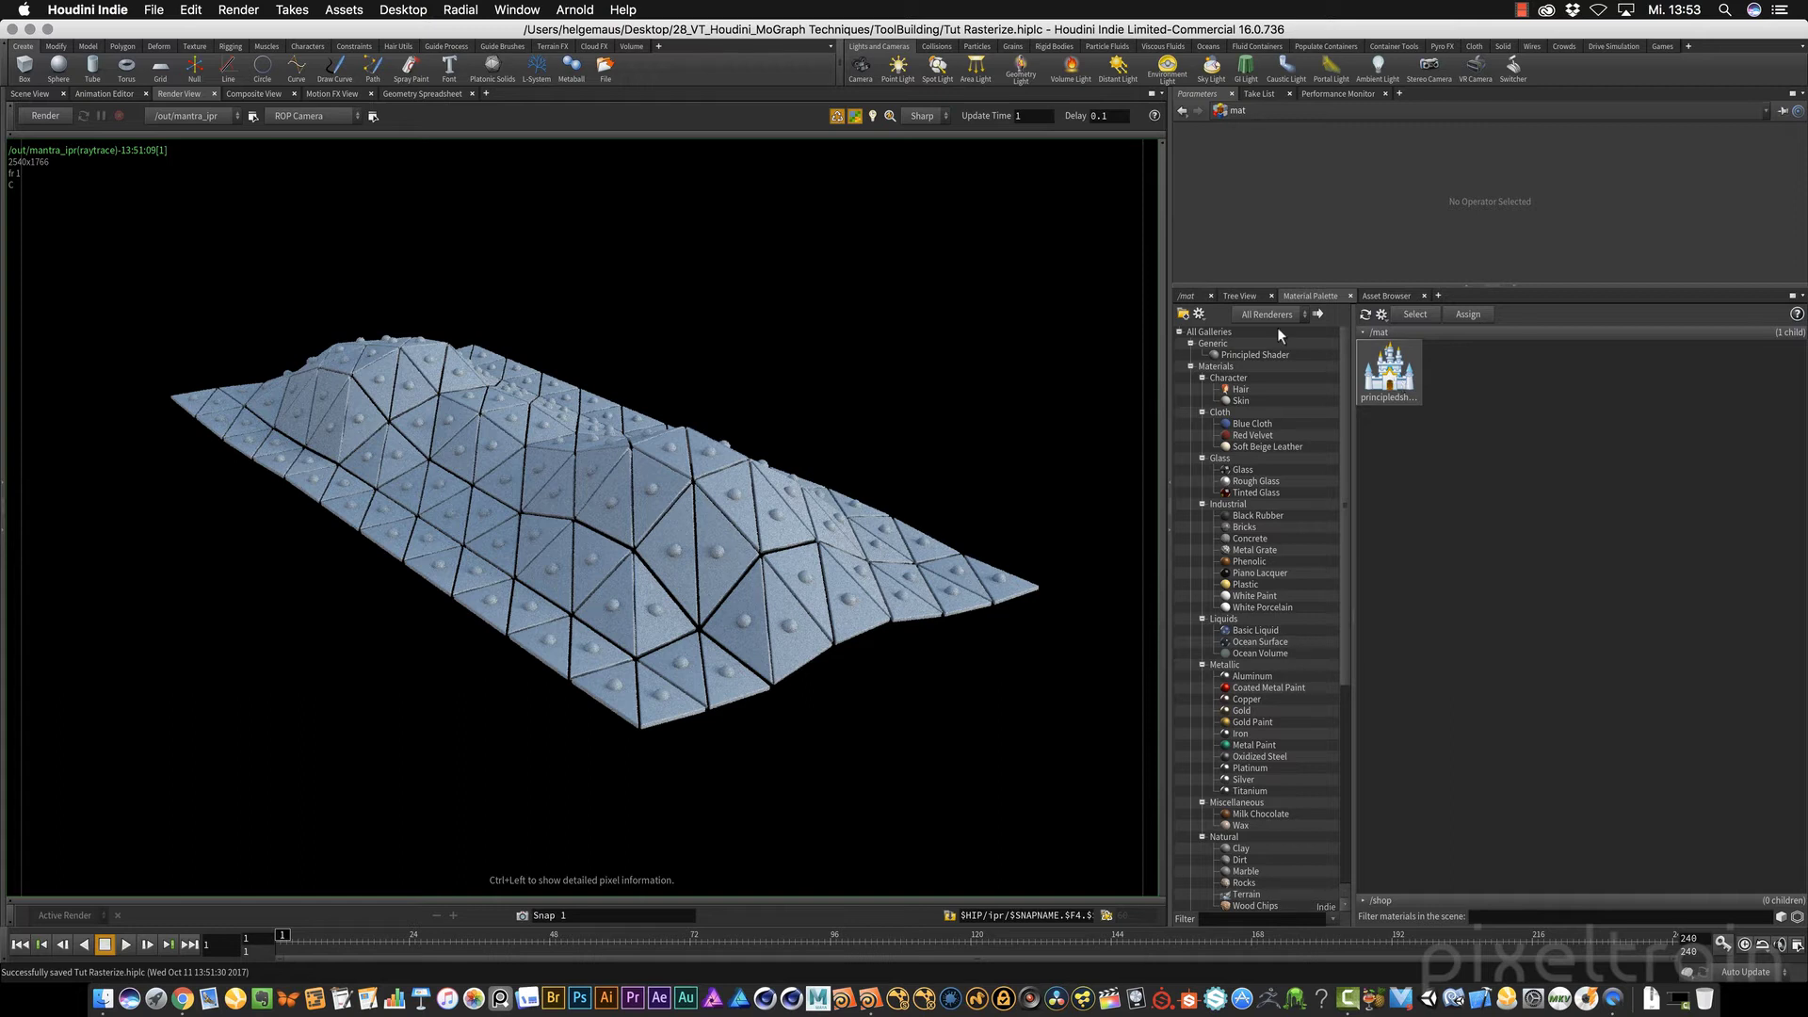
Step: Rename the principledshader node in /mat to ps_plates
click(1187, 296)
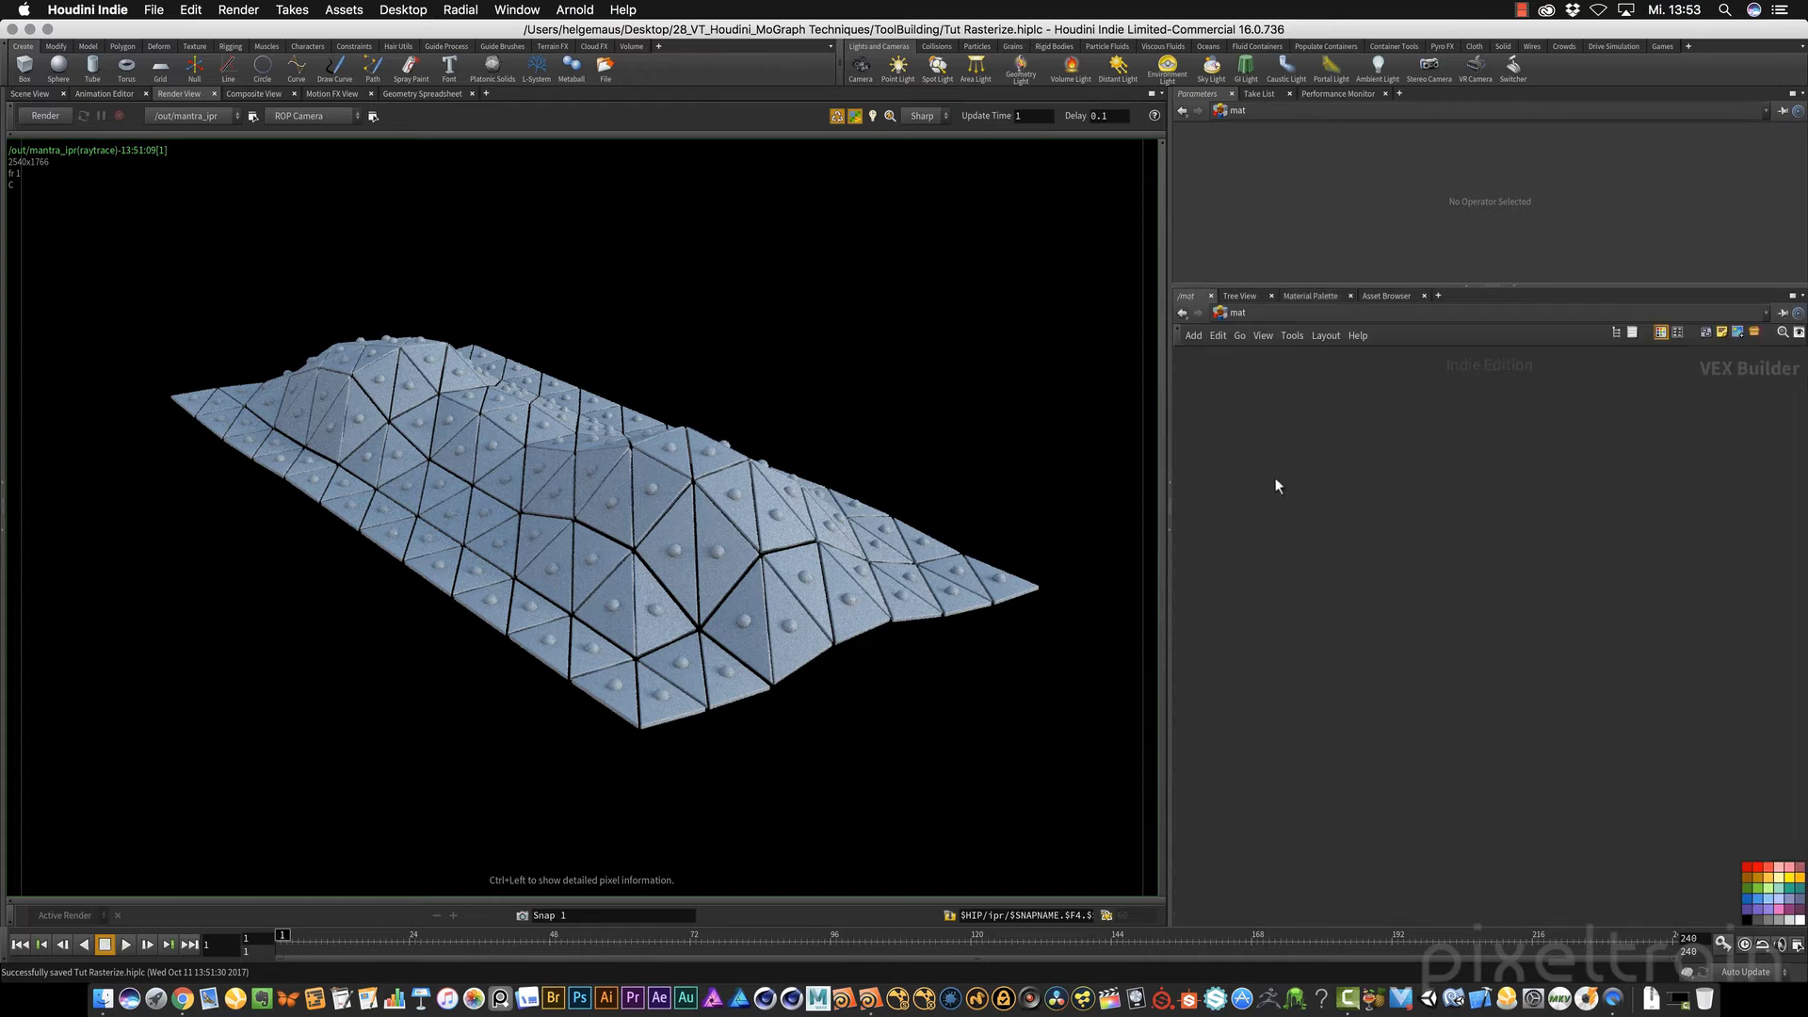
key(ctrl+v)
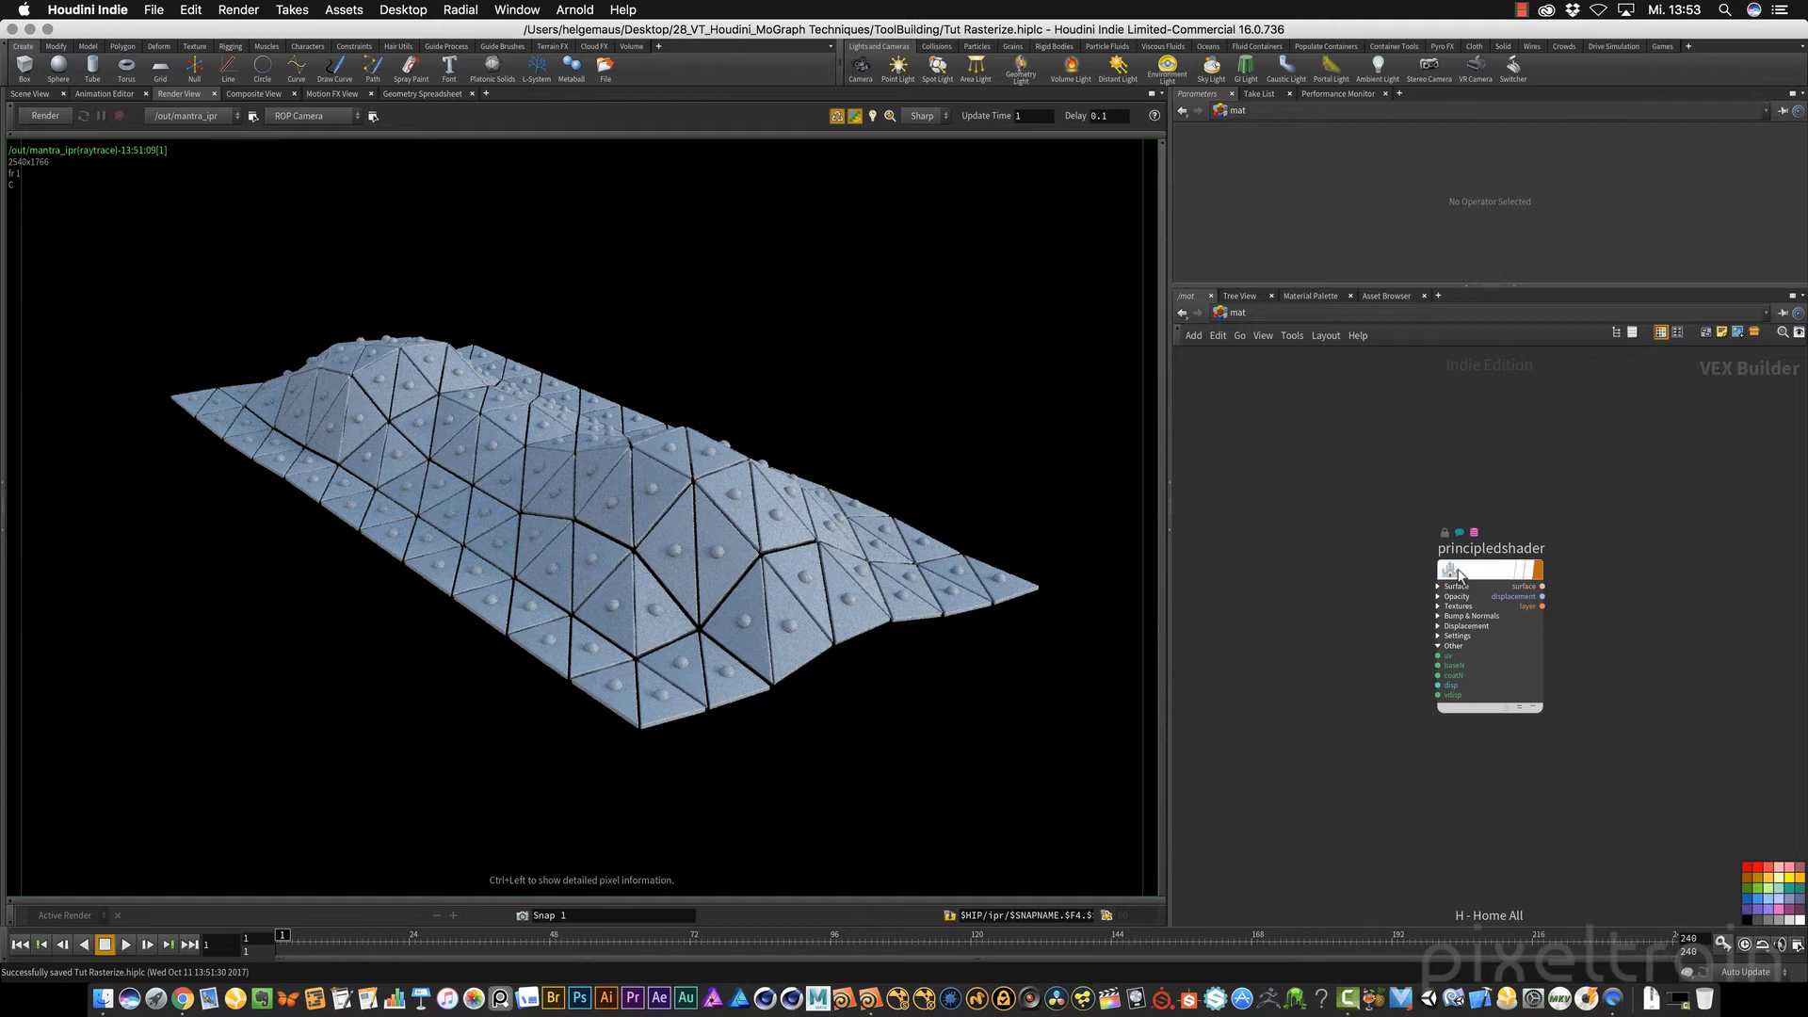
drag(1471, 566, 1271, 434)
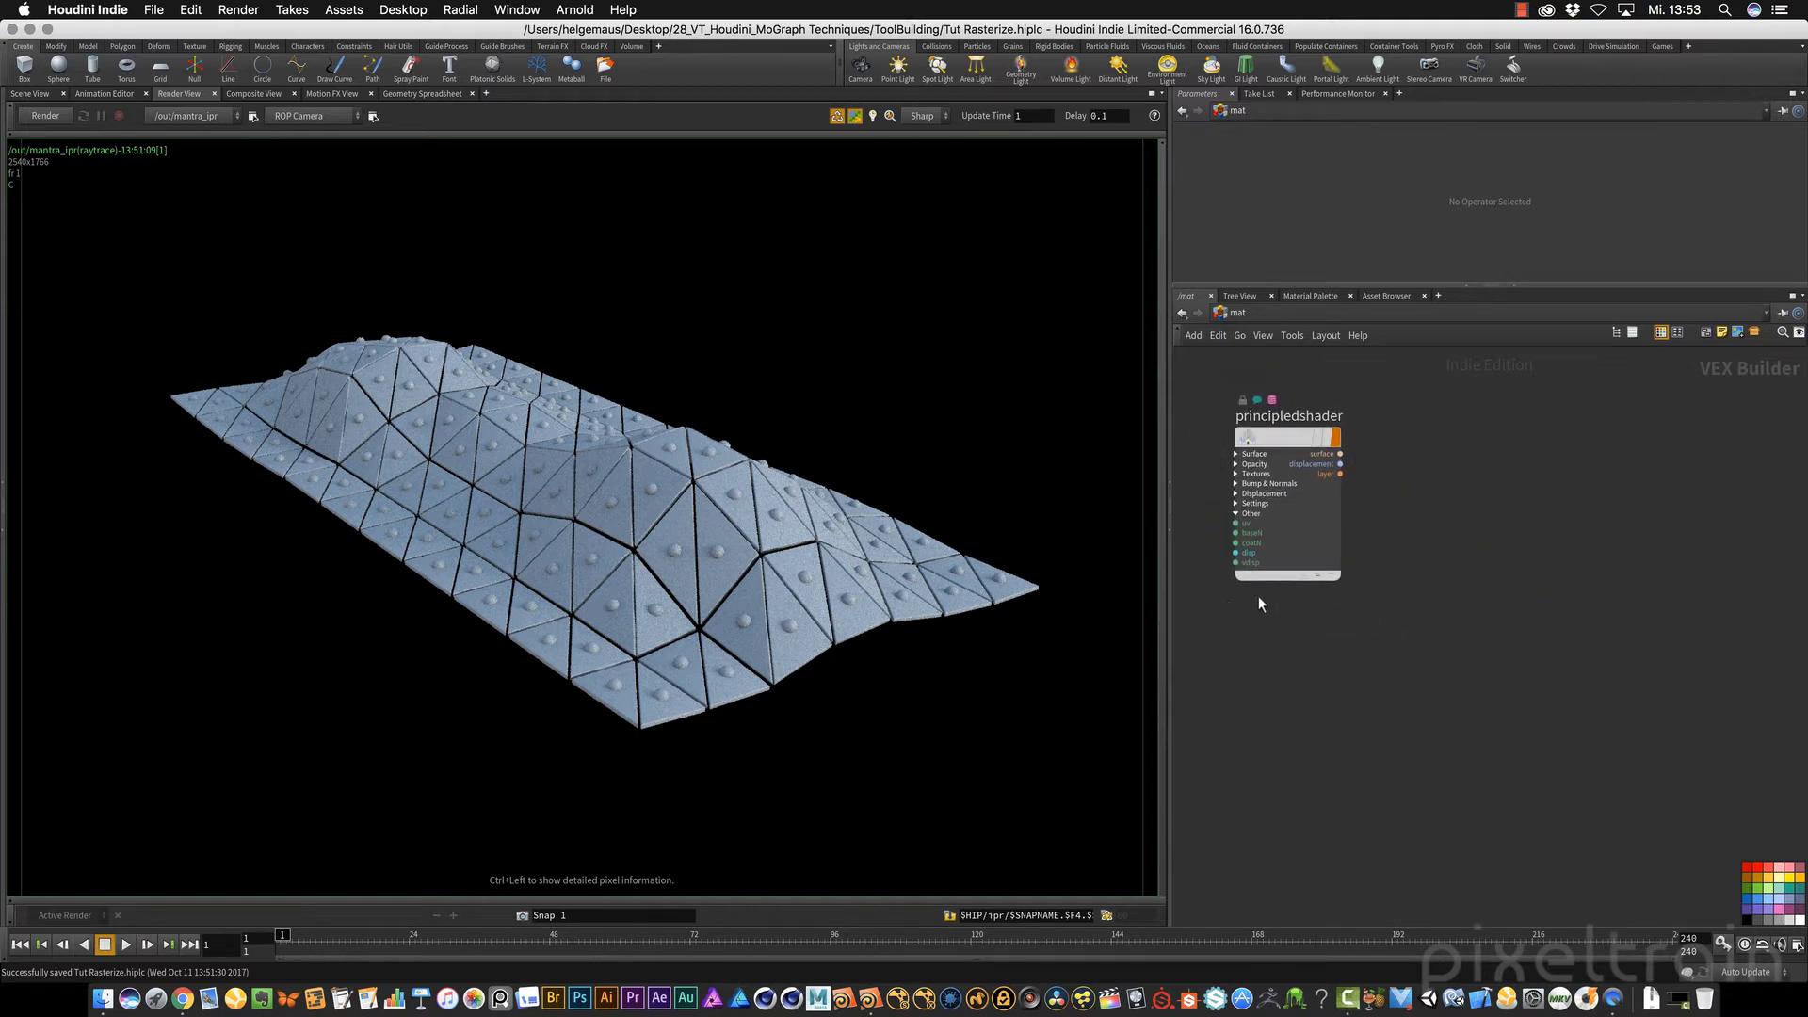
double_click(1267, 415)
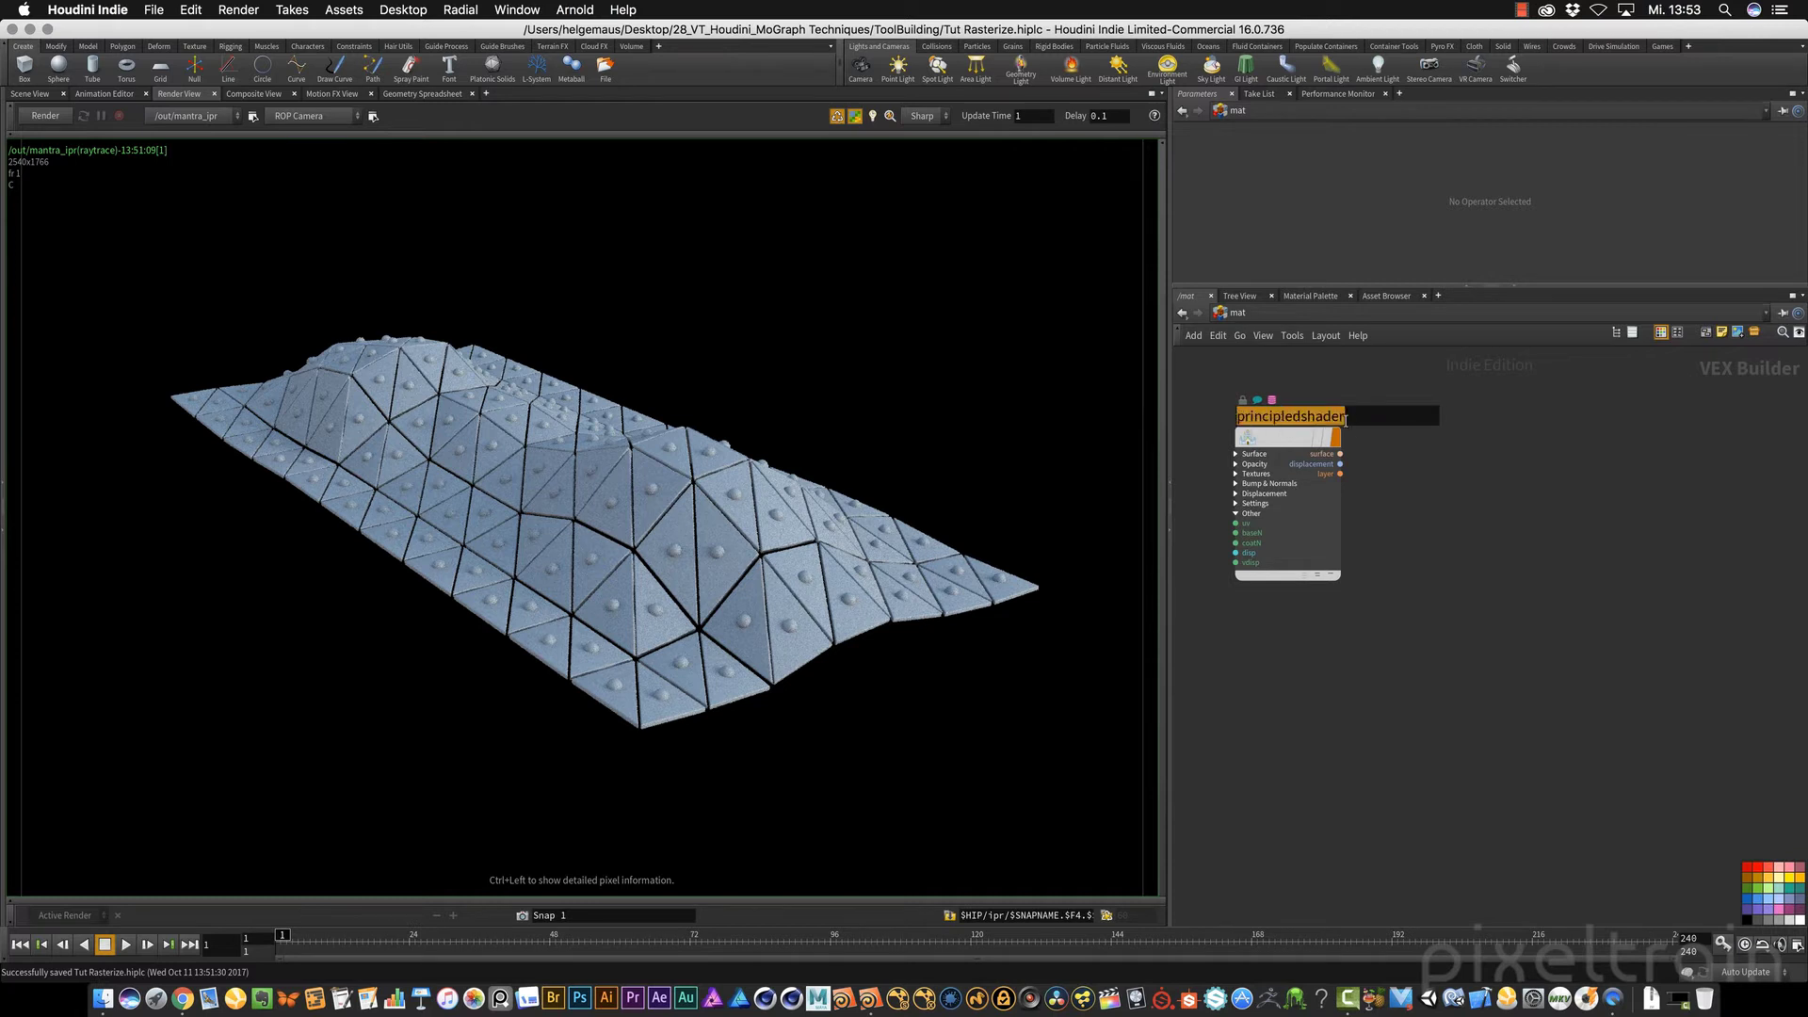
text(ps_)
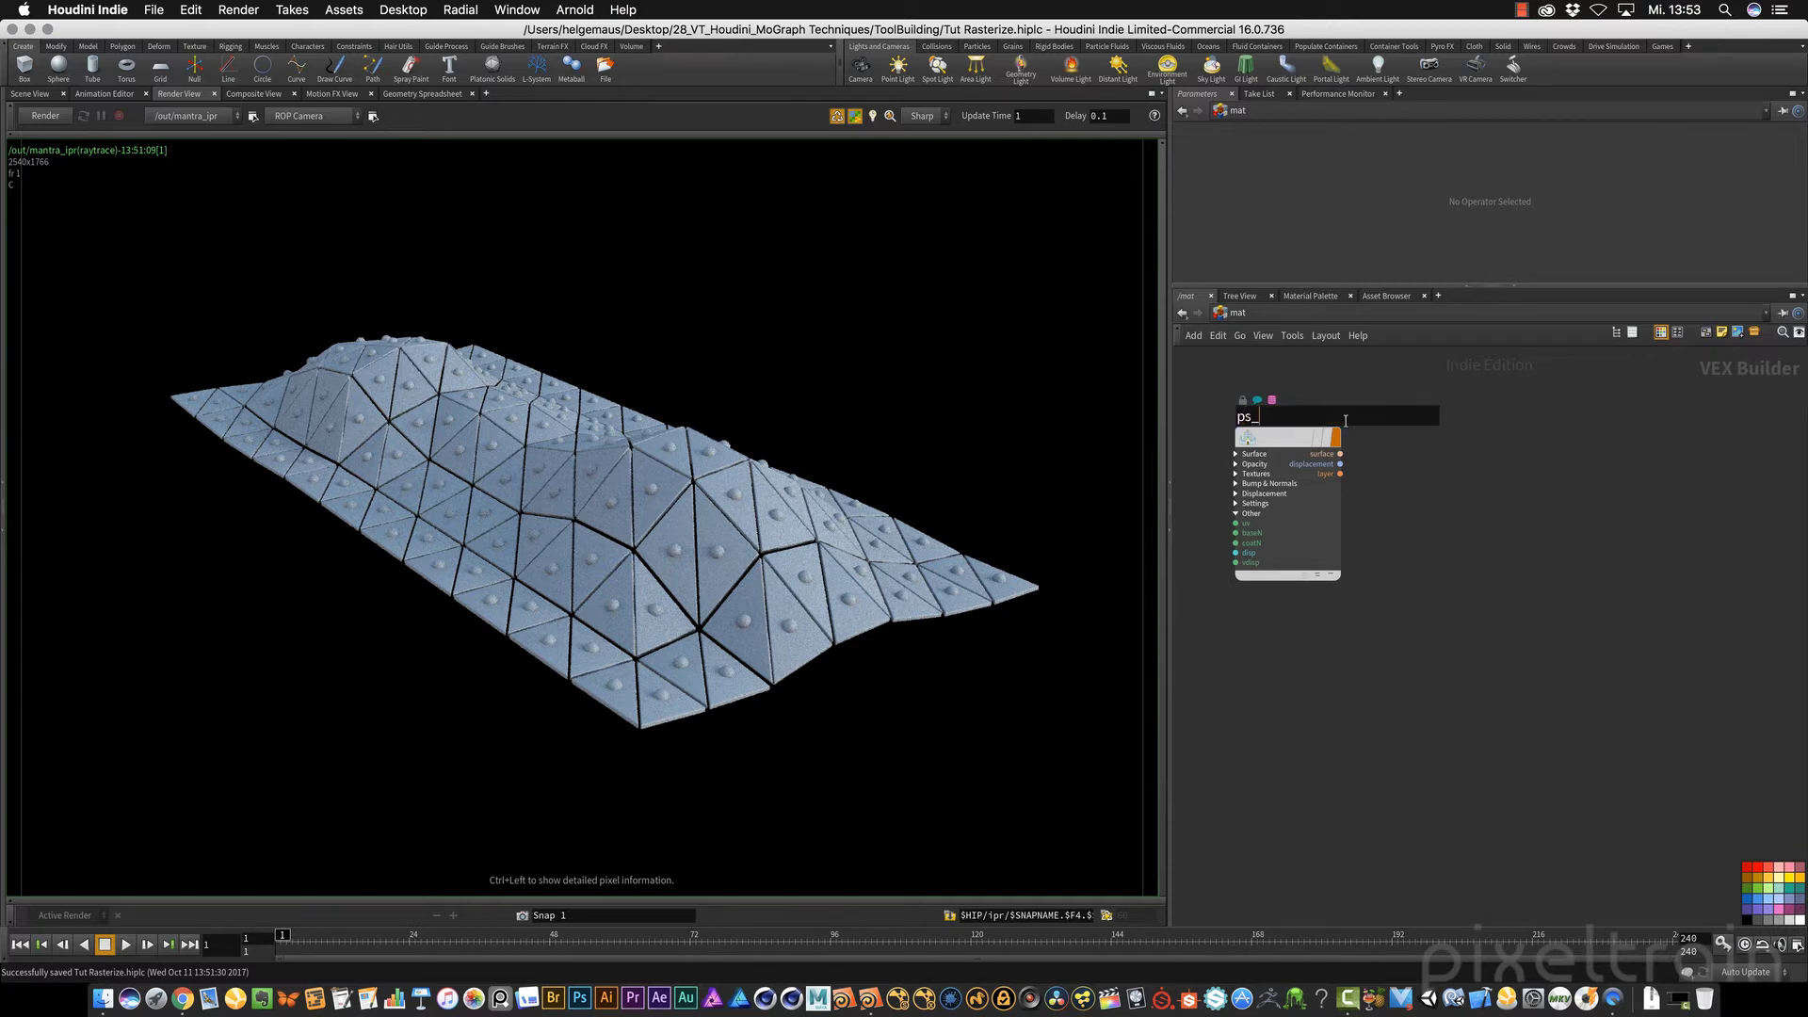
text(plates)
key(Return)
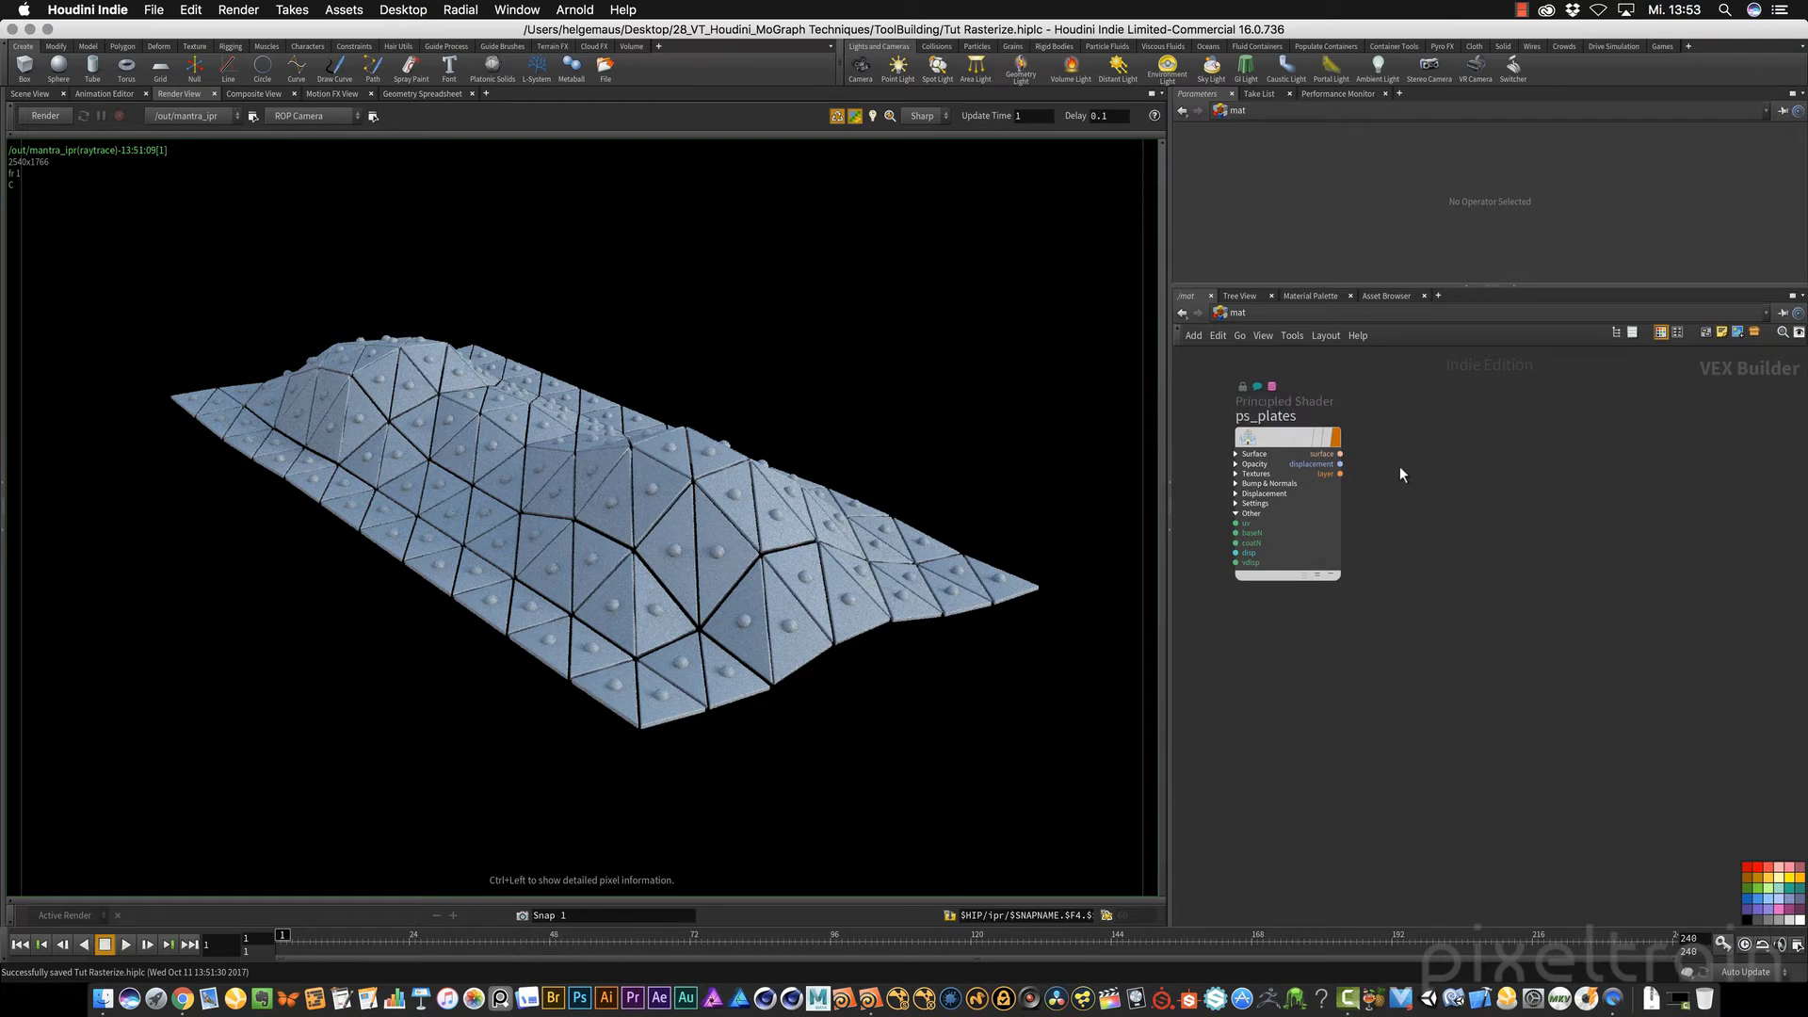
Step: Select ps_plates, enlarge the parameter pane and show its Surface settings
click(1286, 444)
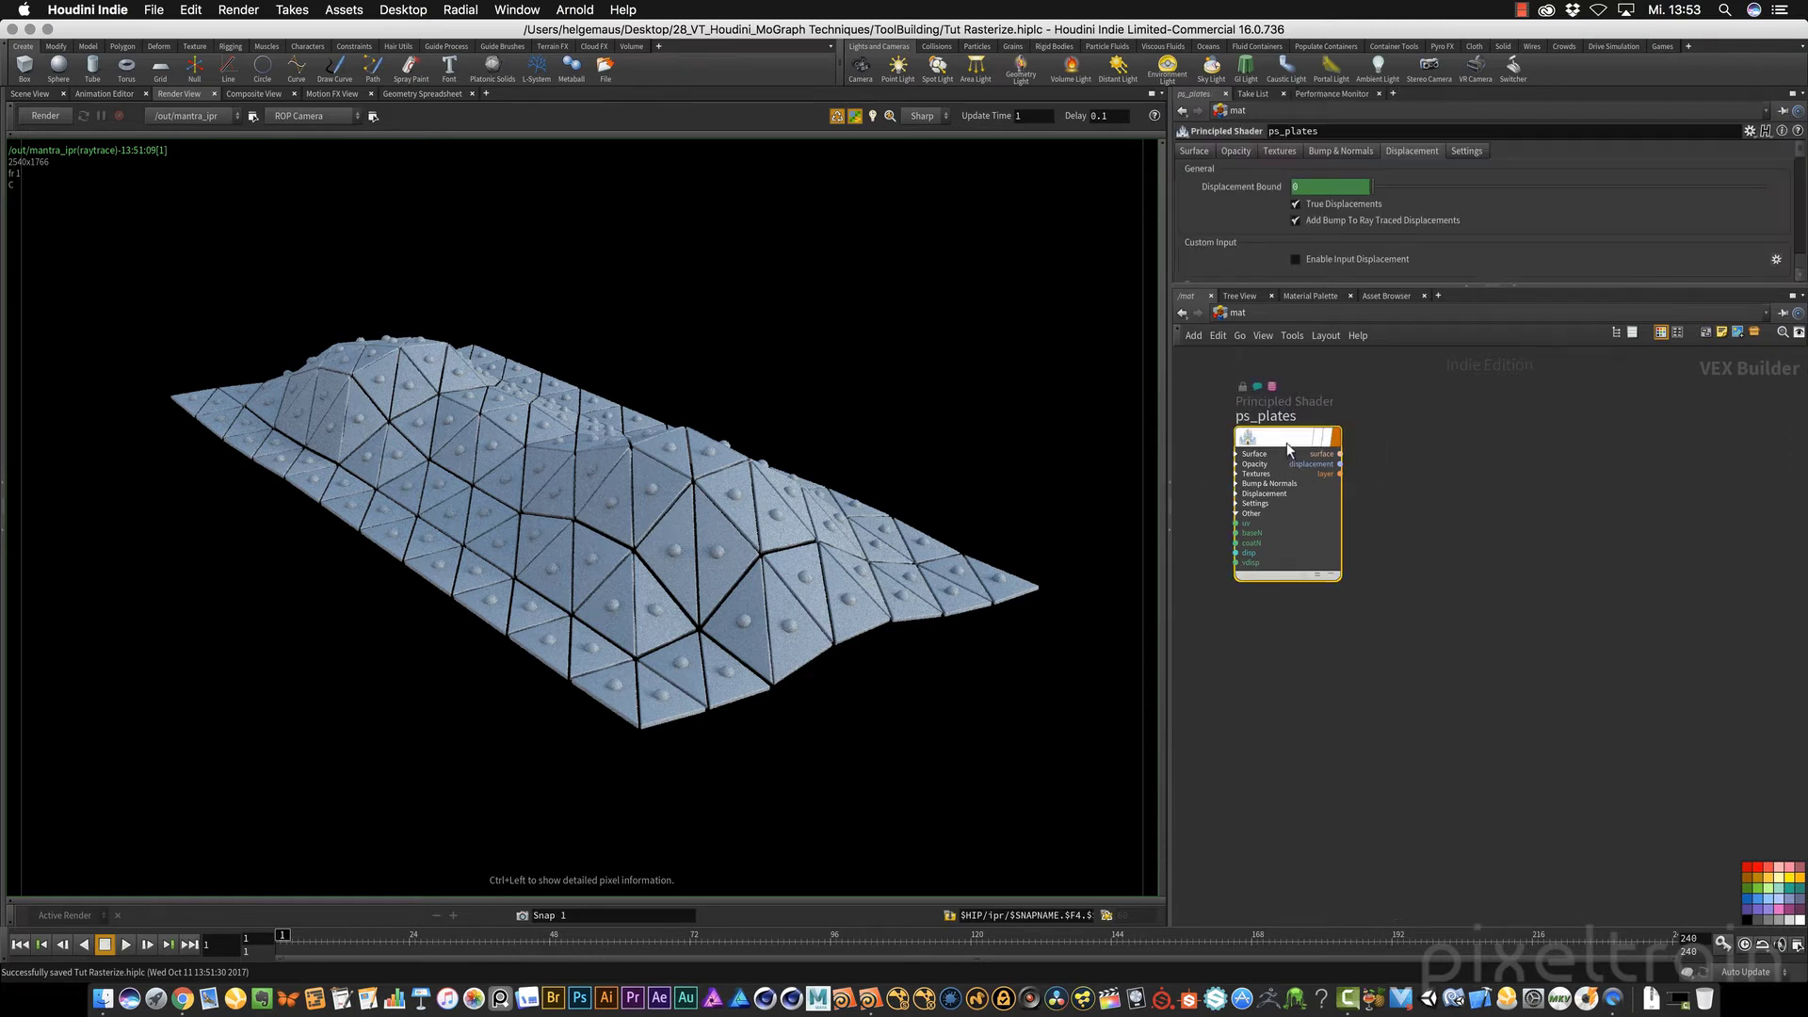
drag(1593, 287, 1590, 466)
click(1186, 148)
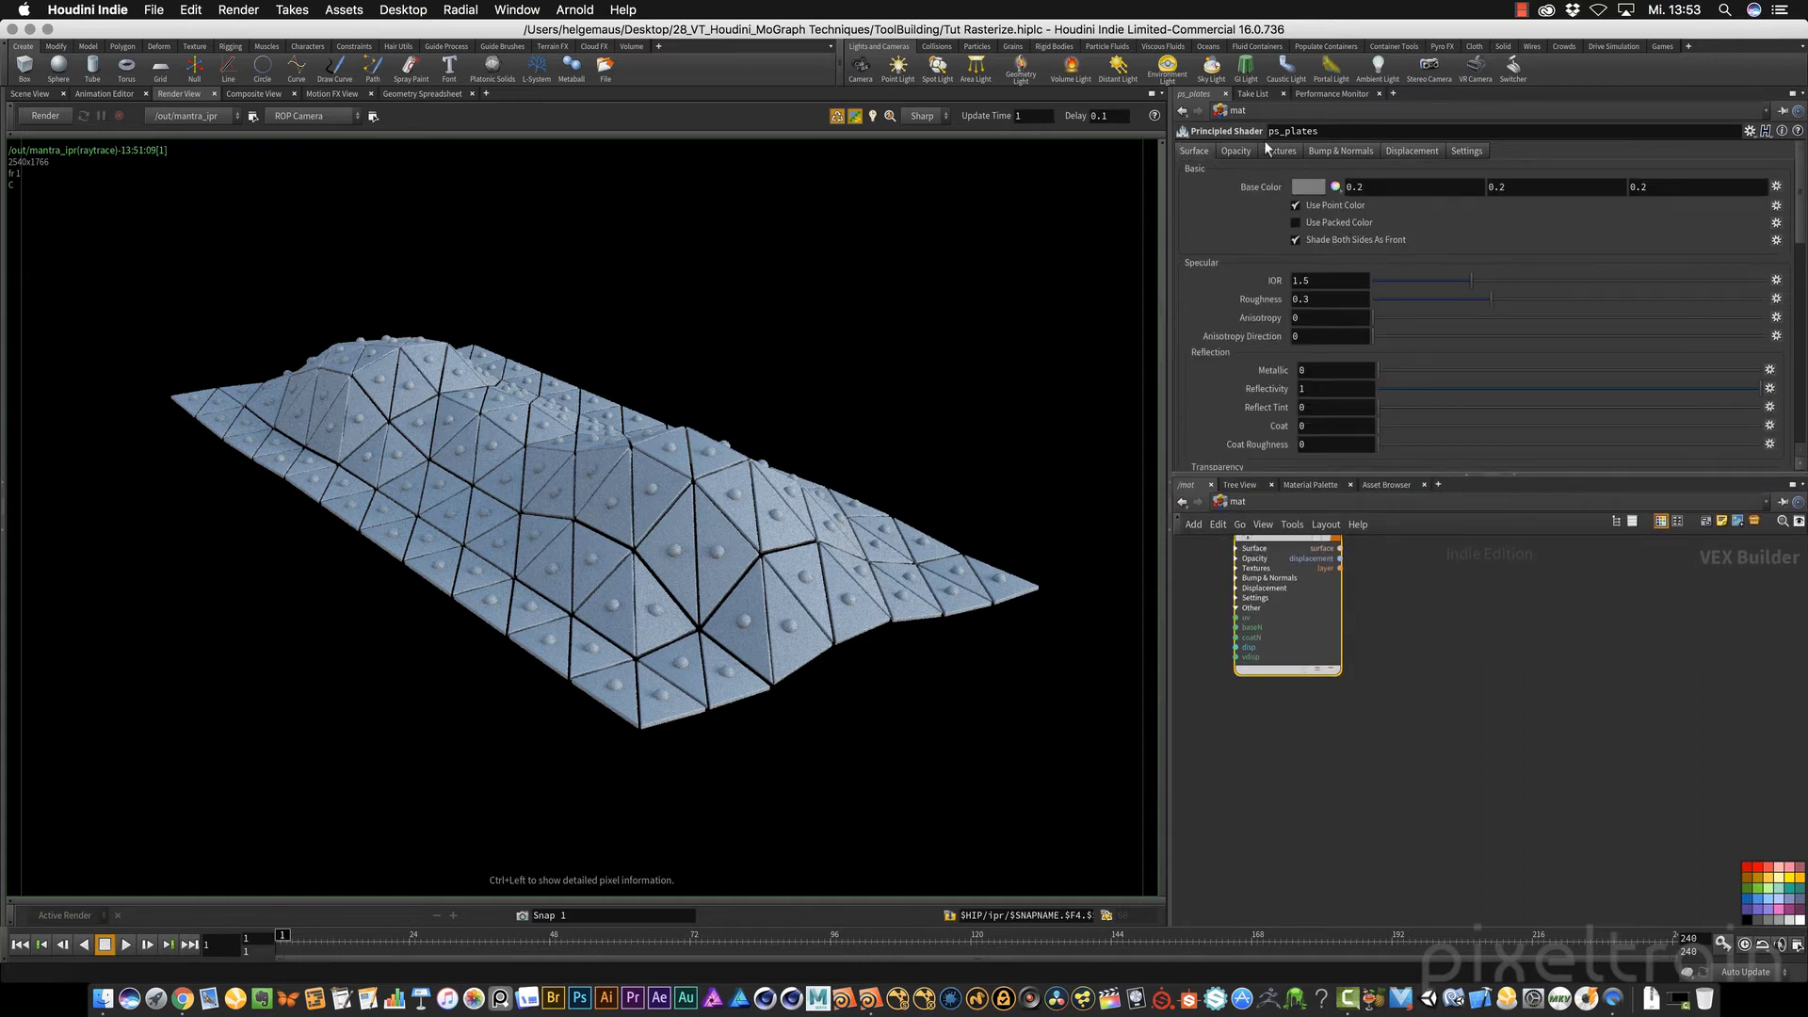
mouse_move(1799, 230)
mouse_down()
mouse_move(1799, 311)
mouse_move(1802, 203)
mouse_up()
Step: Reposition ps_plates and glance at its Textures options before returning to Surface
drag(1286, 538, 1309, 584)
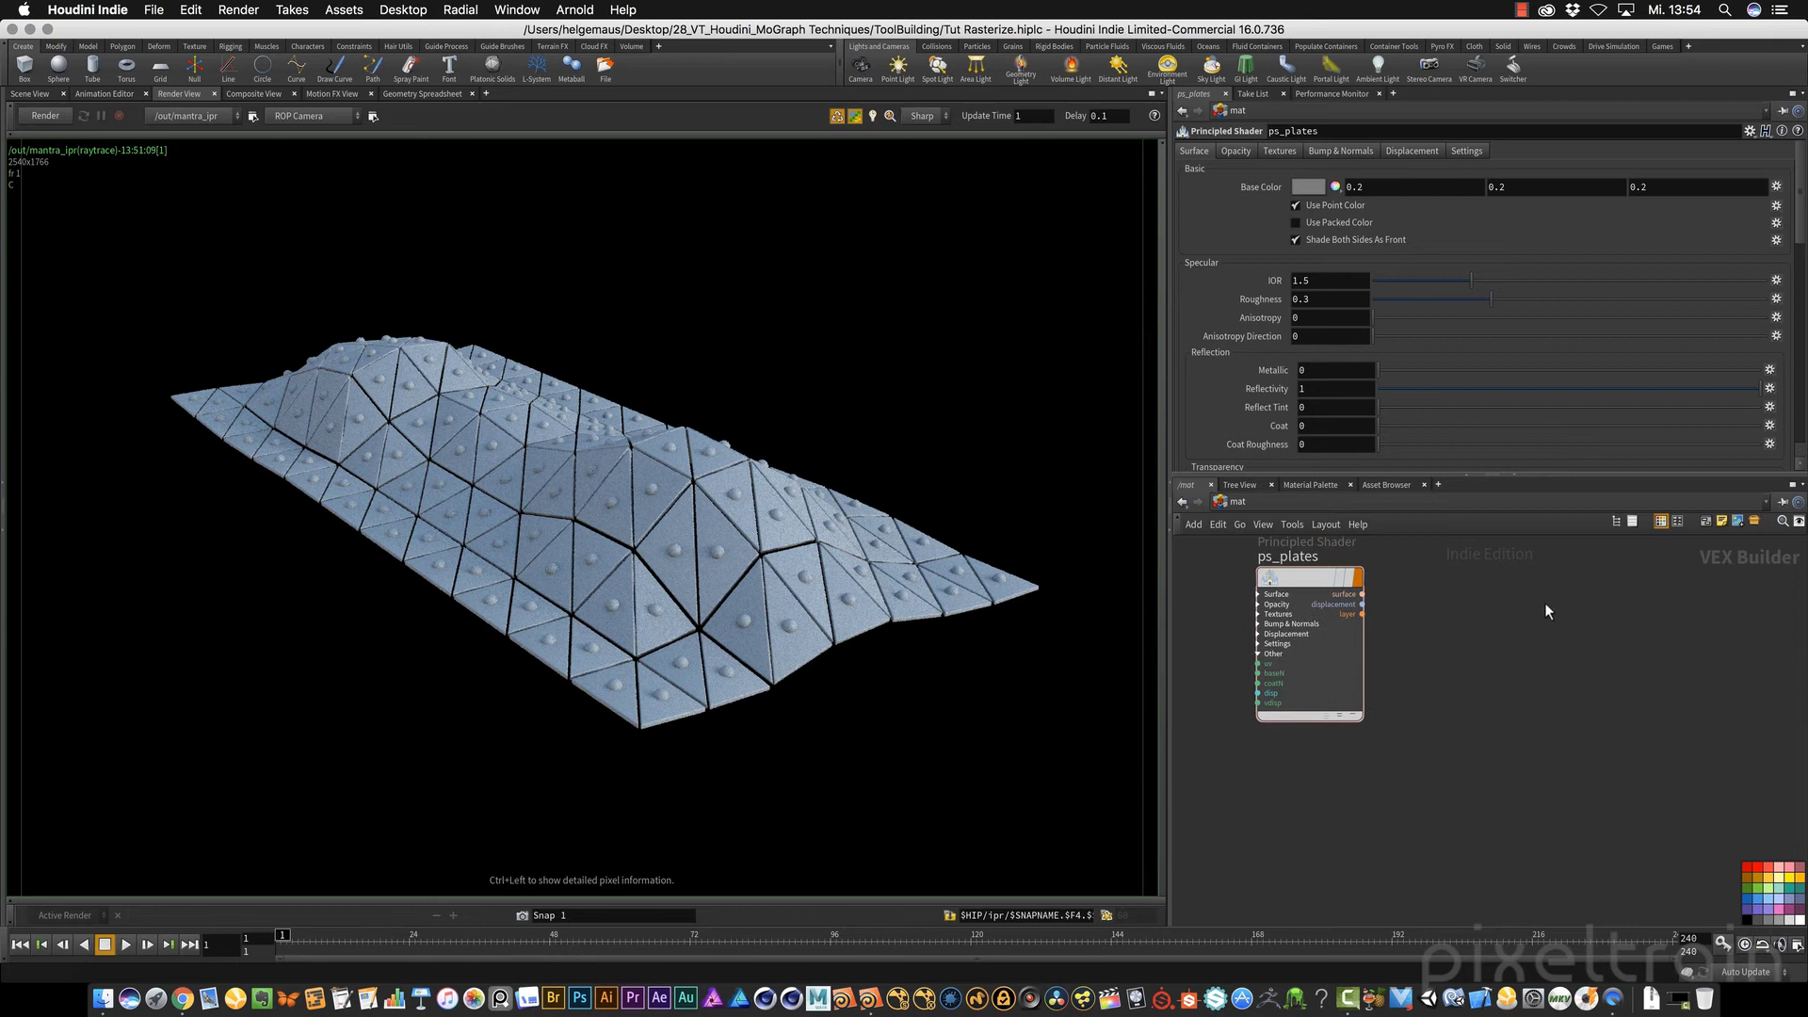
click(1275, 148)
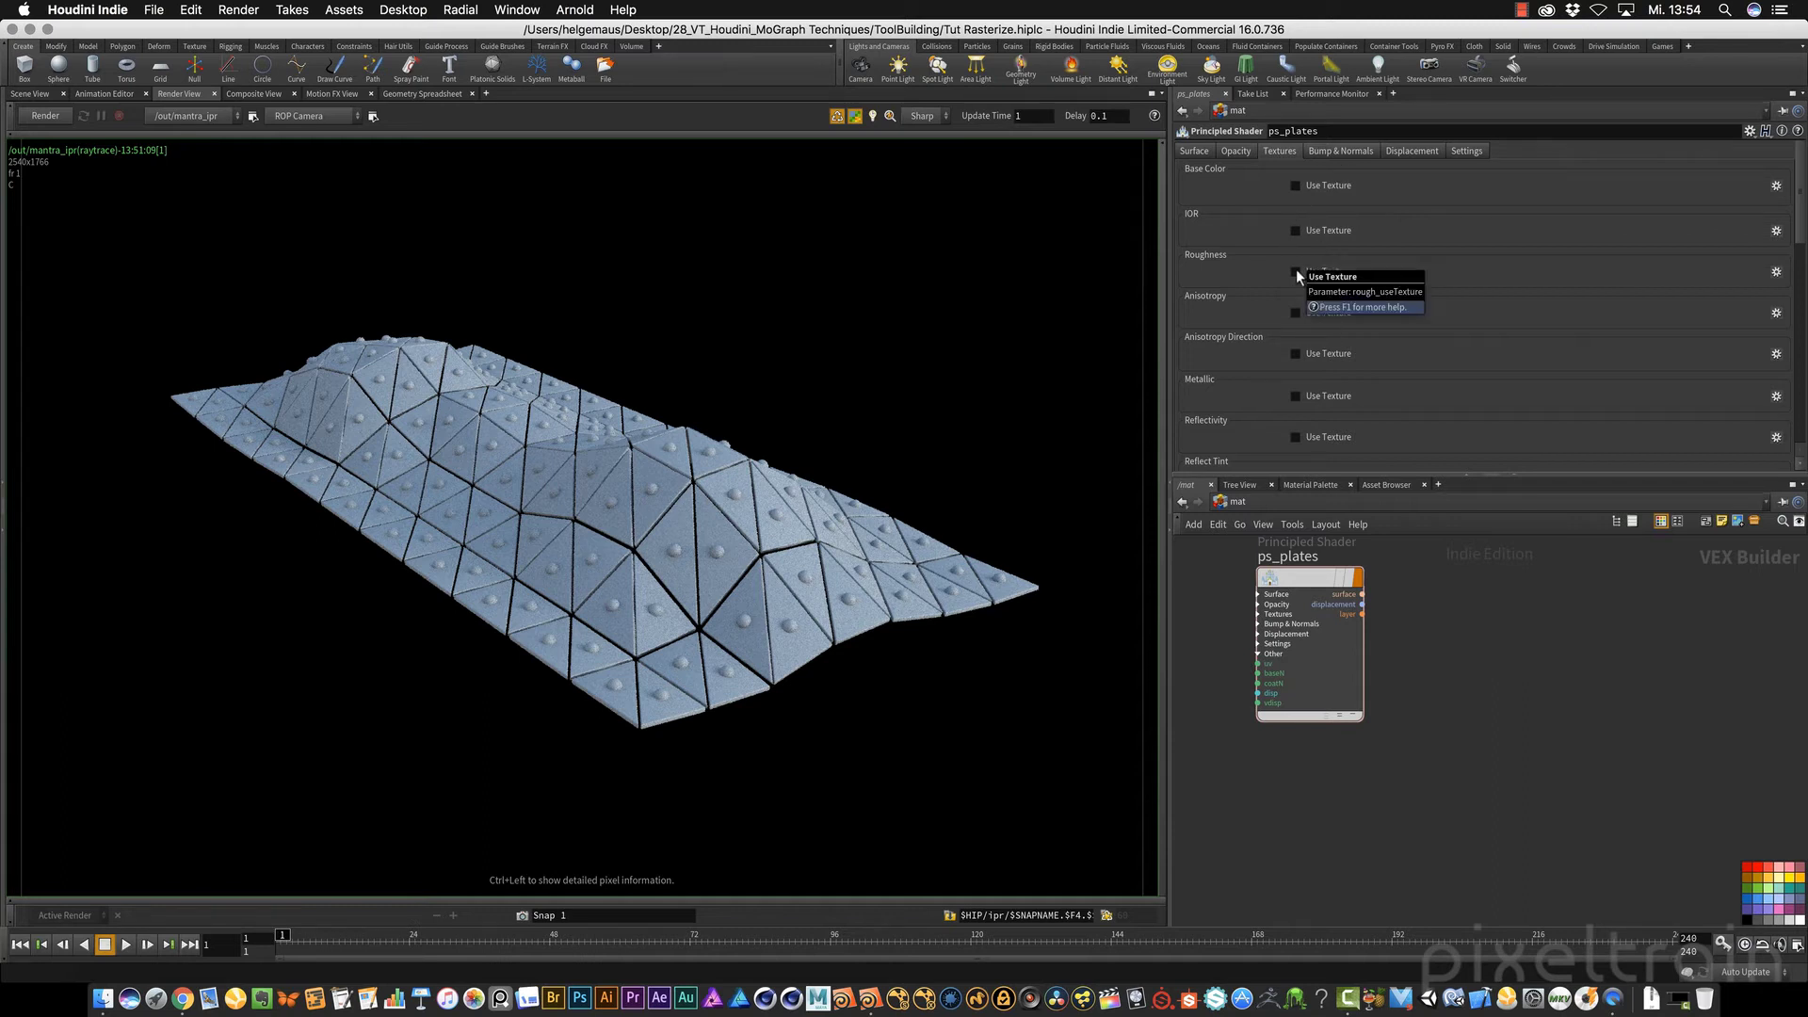
click(1190, 150)
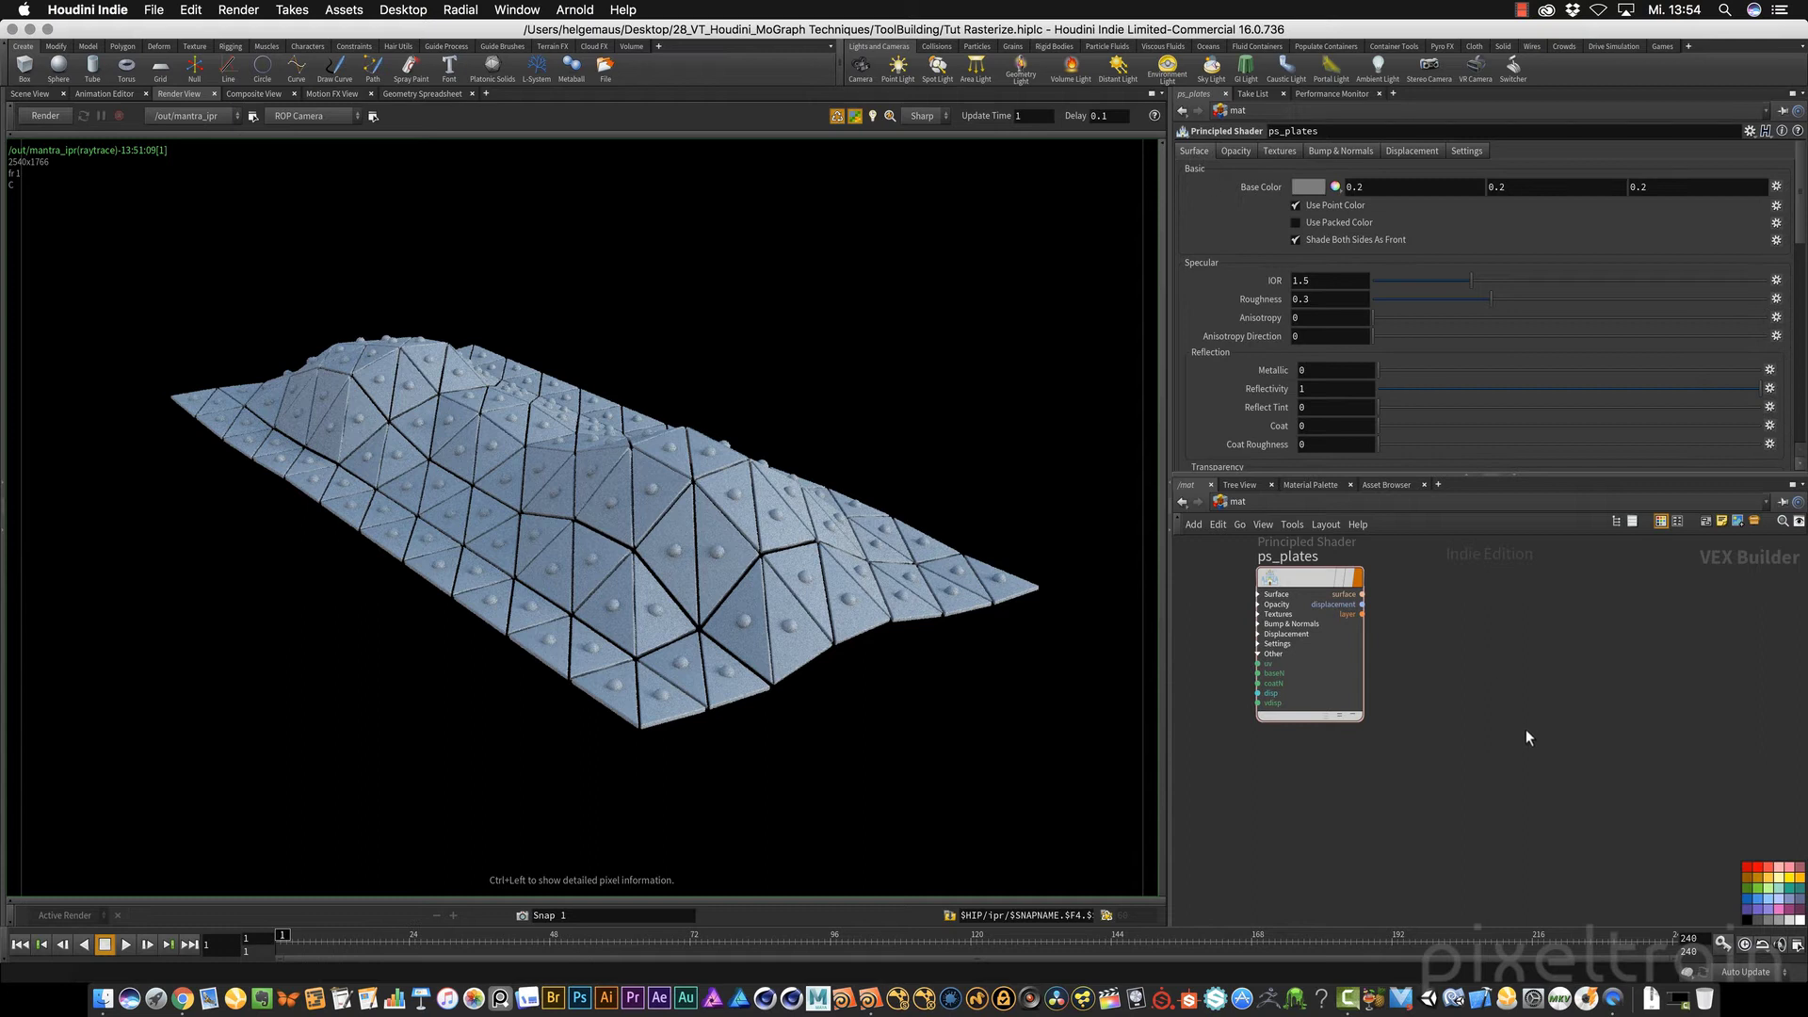
drag(1314, 606, 1342, 642)
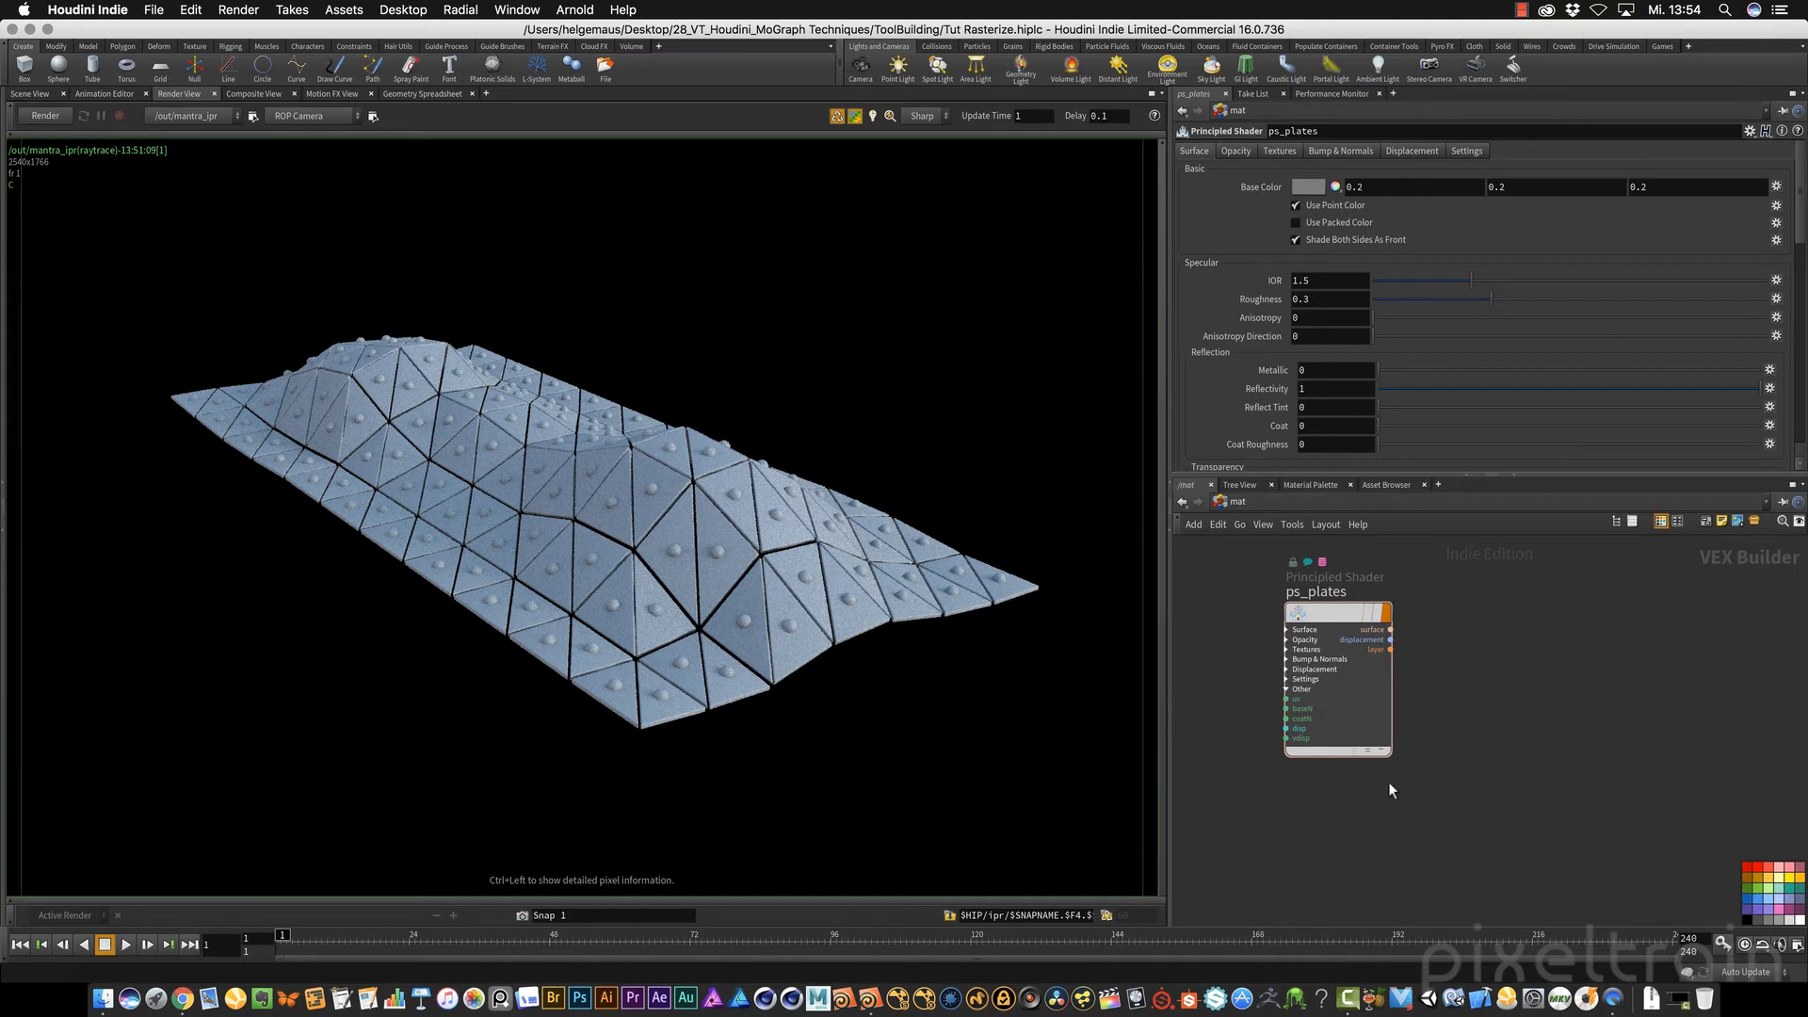
Step: Move ps_plates right and expand its Surface inputs such as basecolor, rough and metallic
mouse_move(1333, 617)
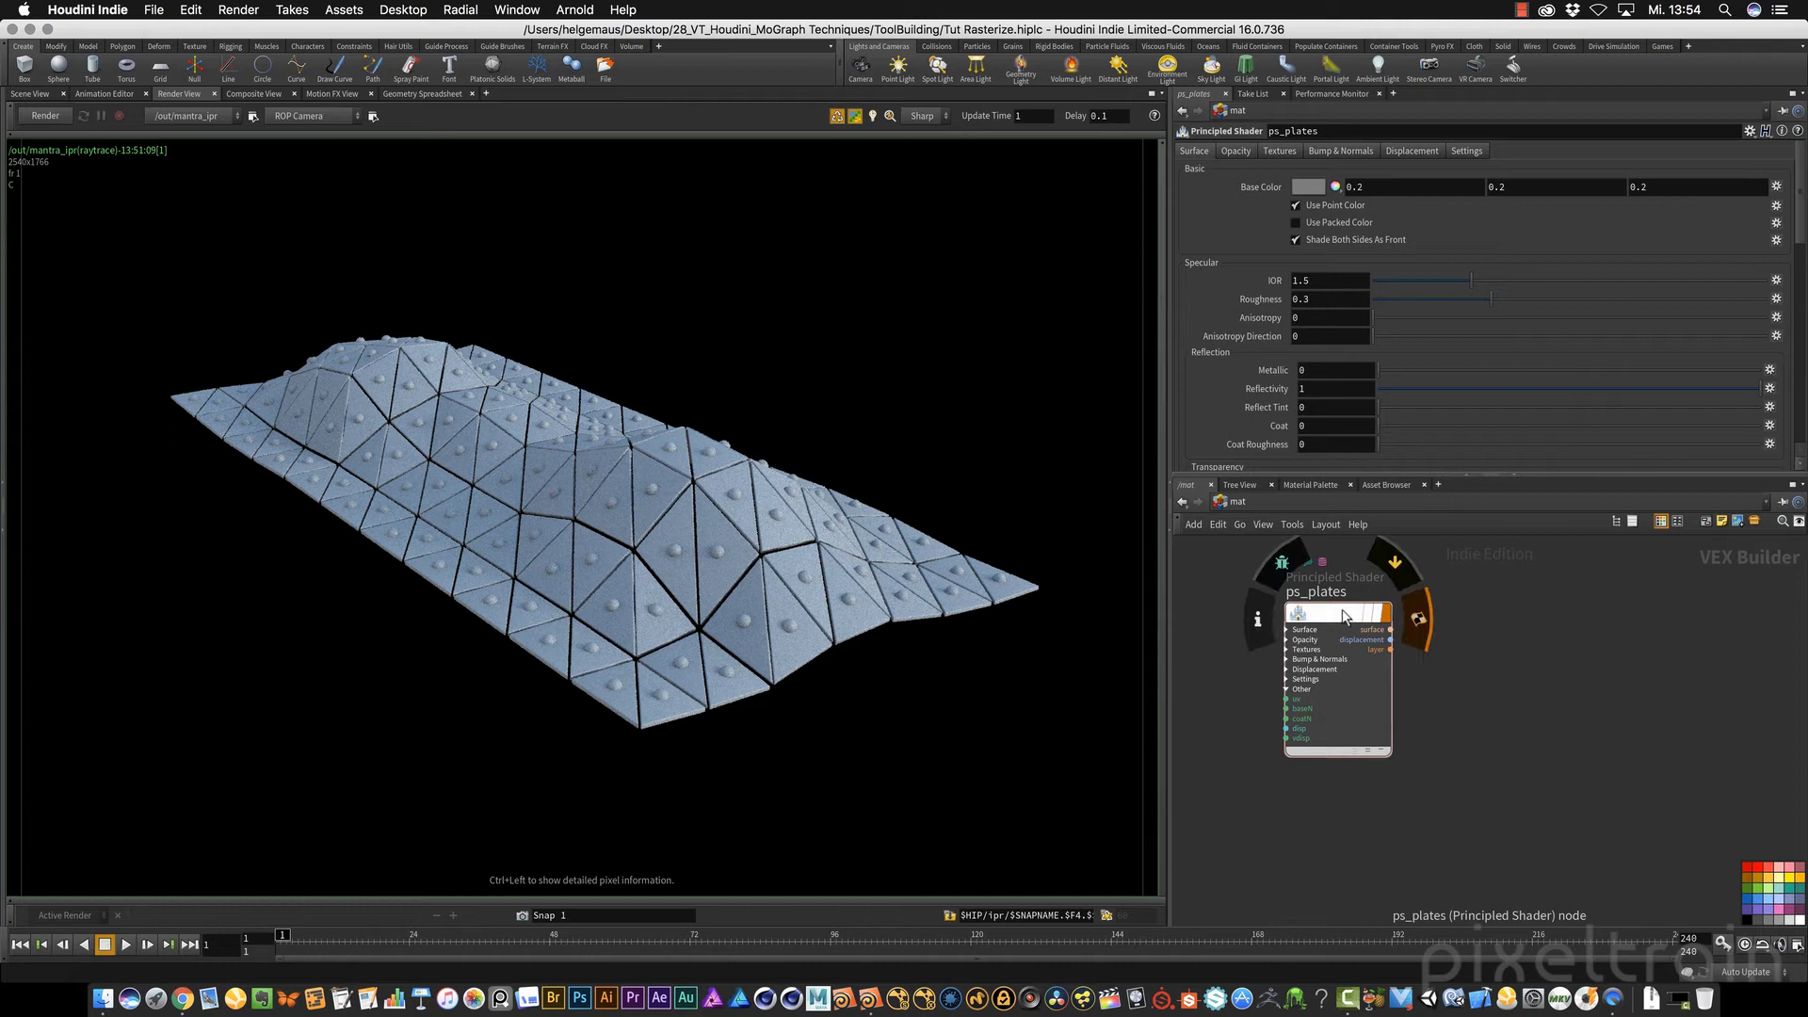
right_click(1331, 613)
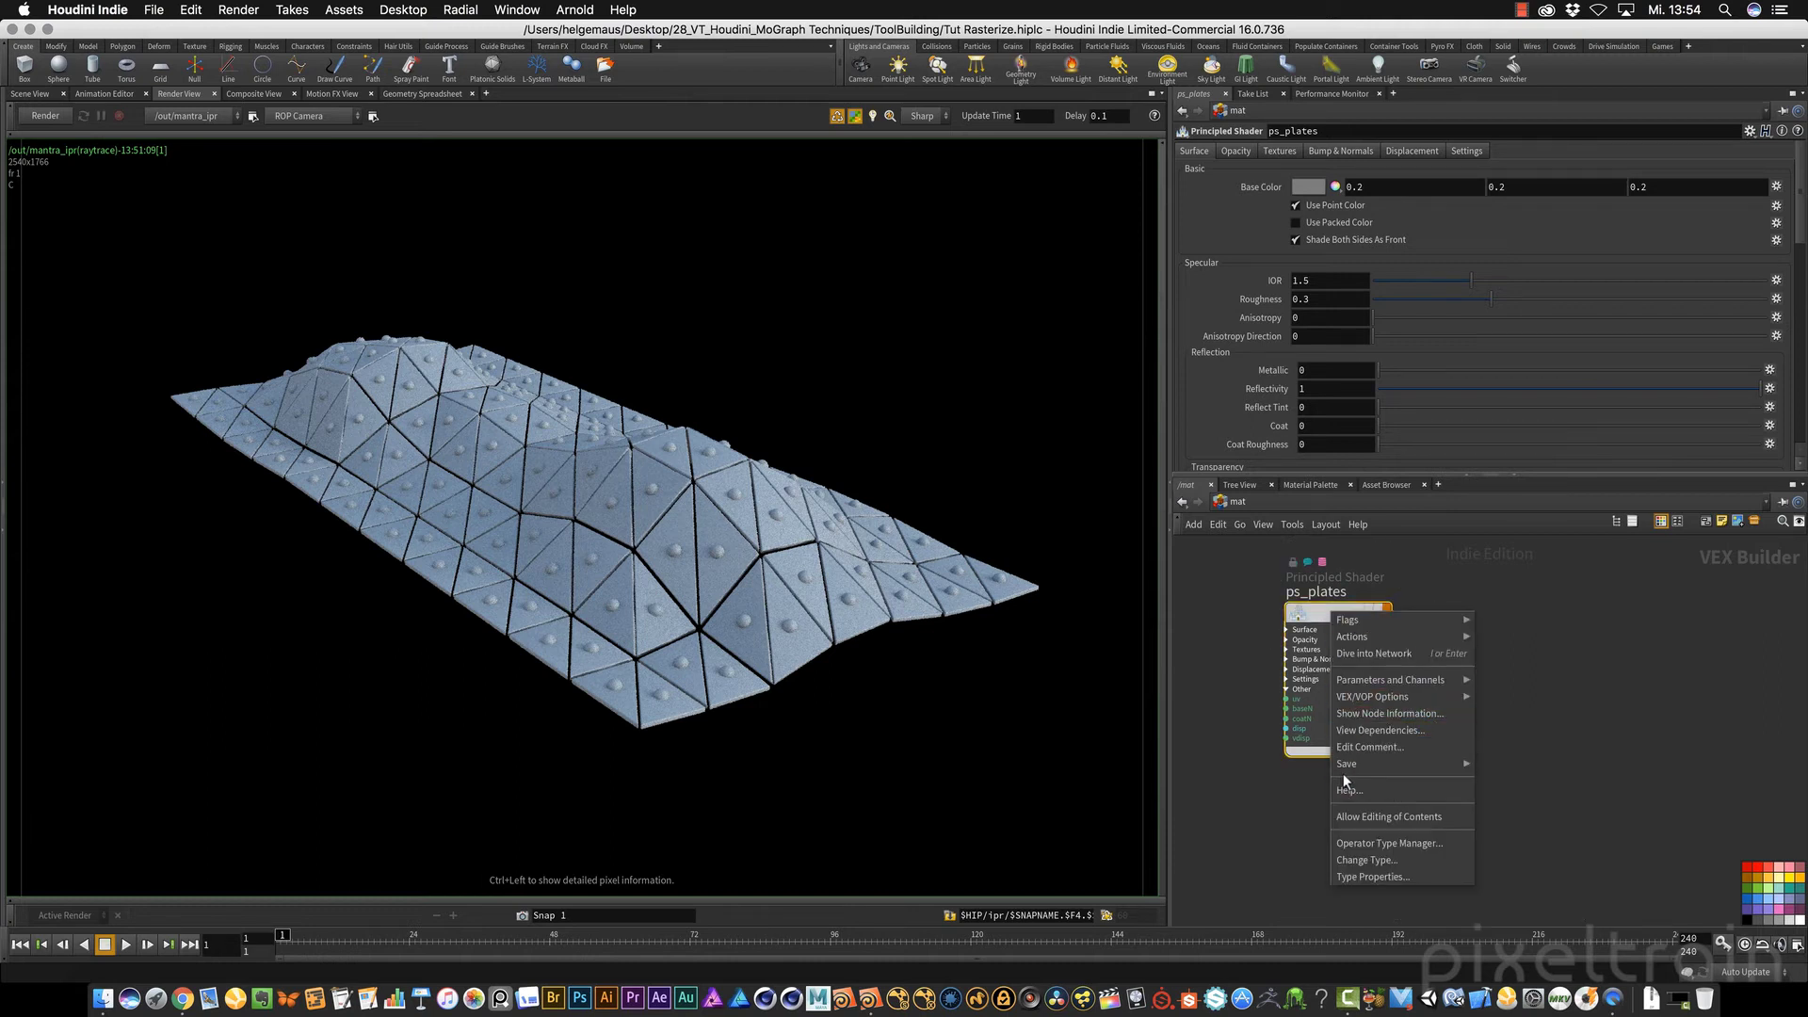
click(1451, 817)
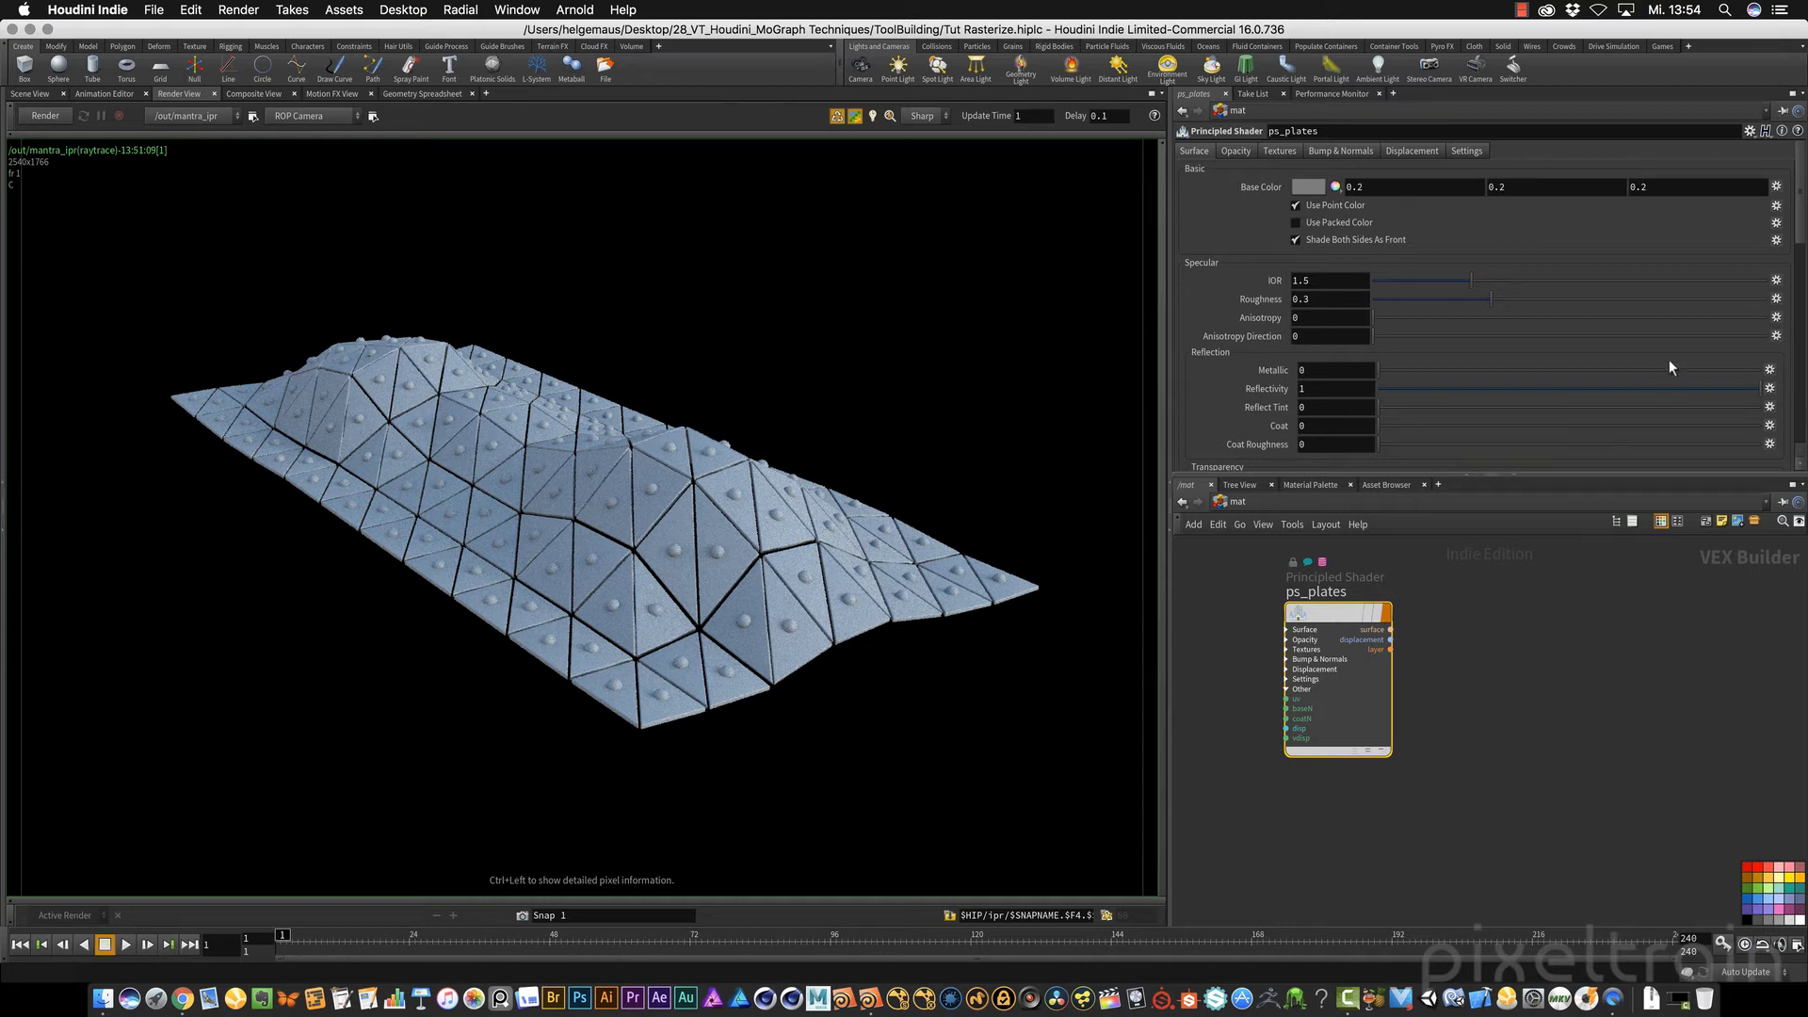
mouse_move(1799, 226)
mouse_down()
mouse_move(1802, 320)
mouse_move(1794, 214)
mouse_up()
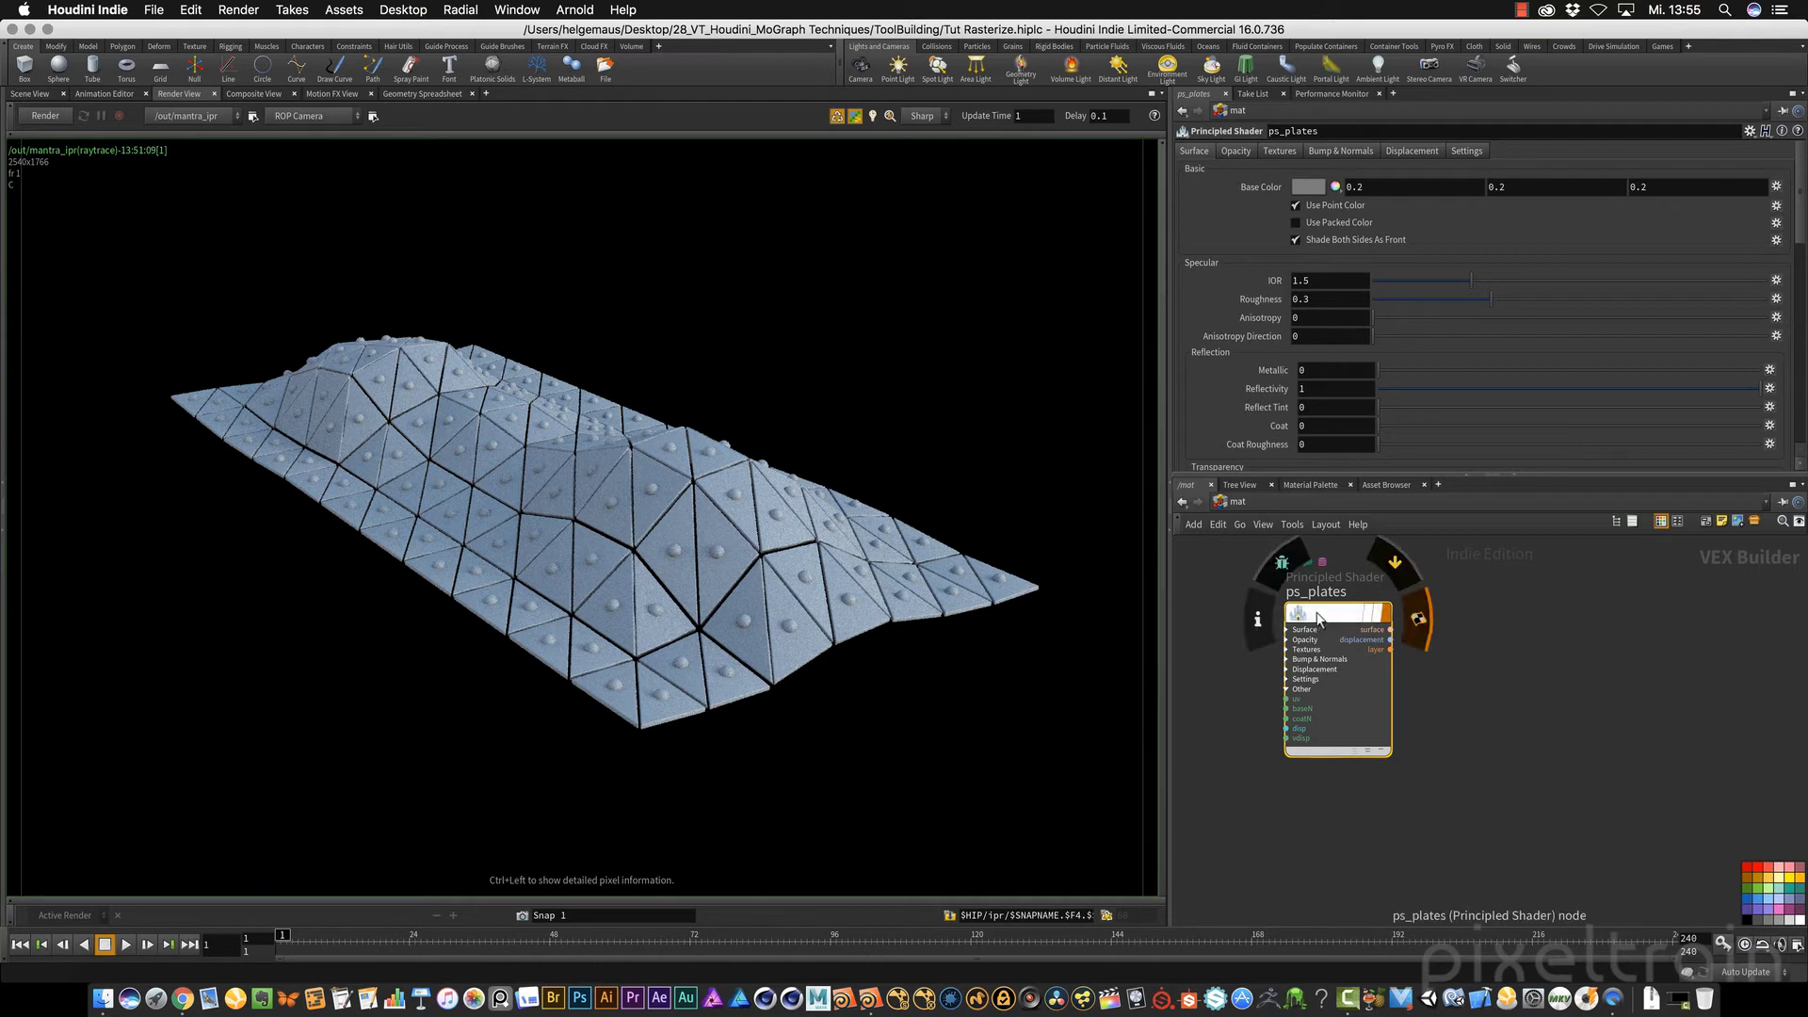
drag(1331, 621, 1468, 611)
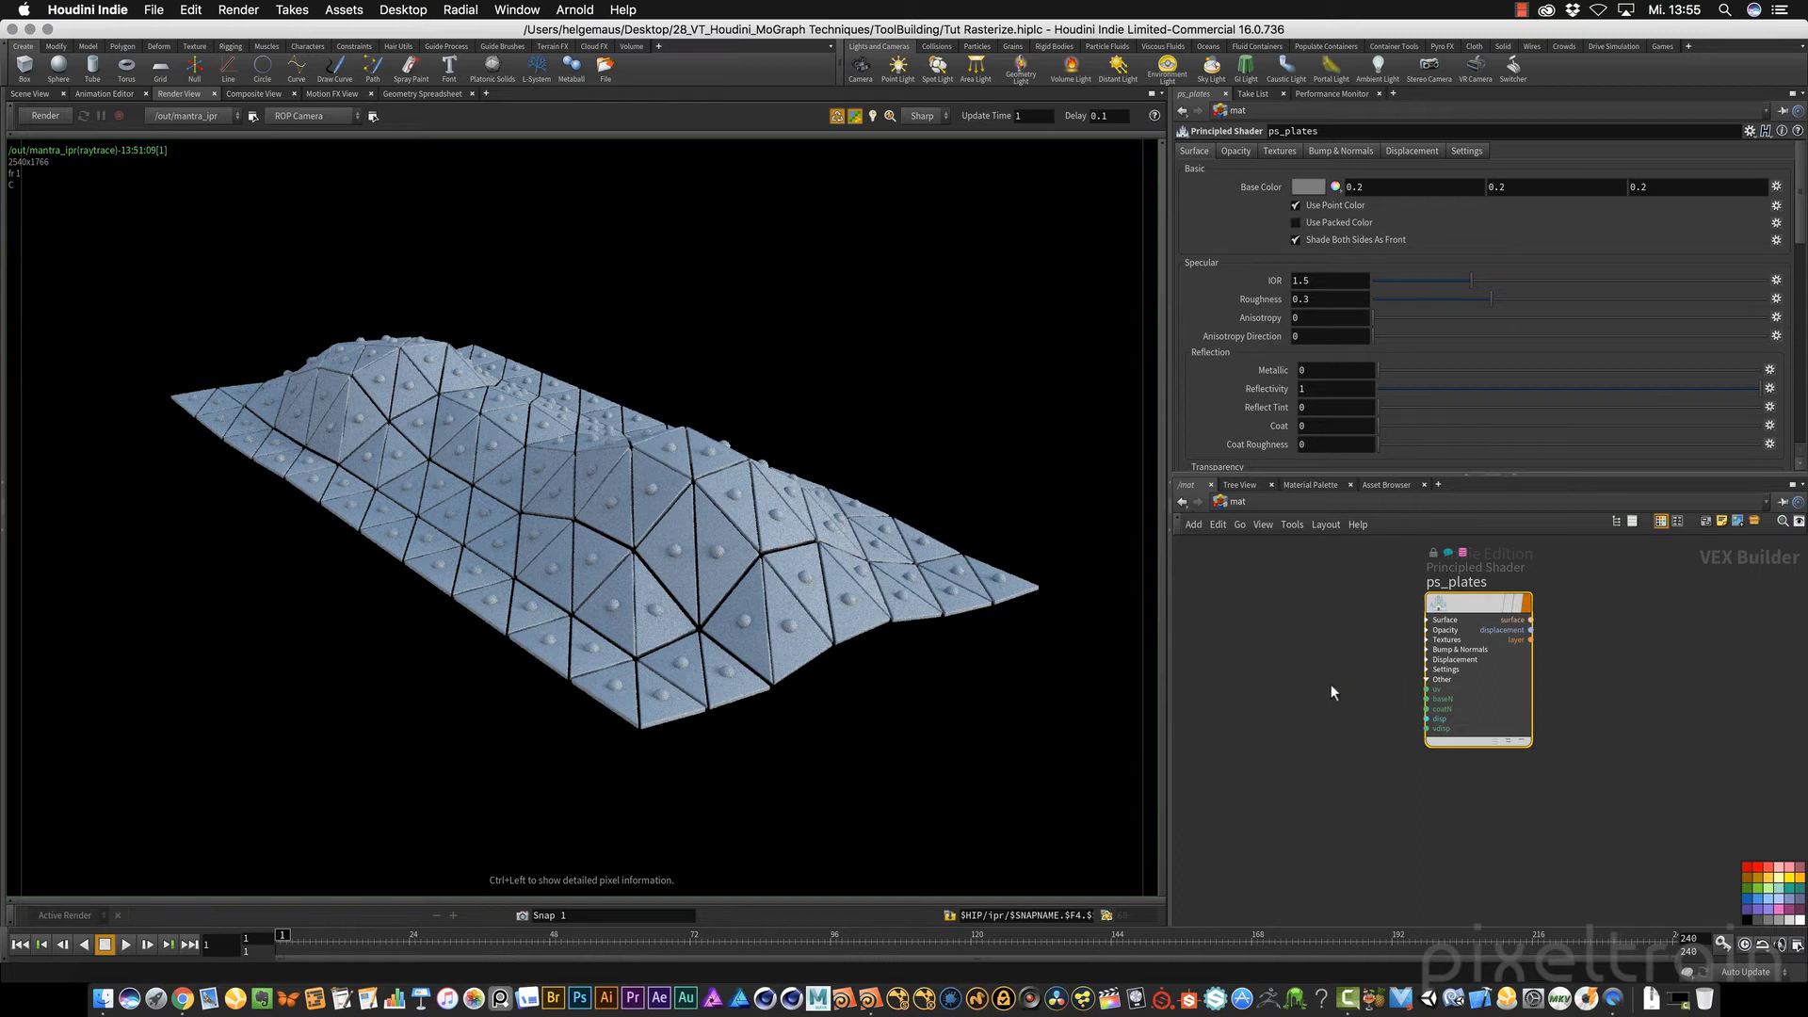
click(1427, 620)
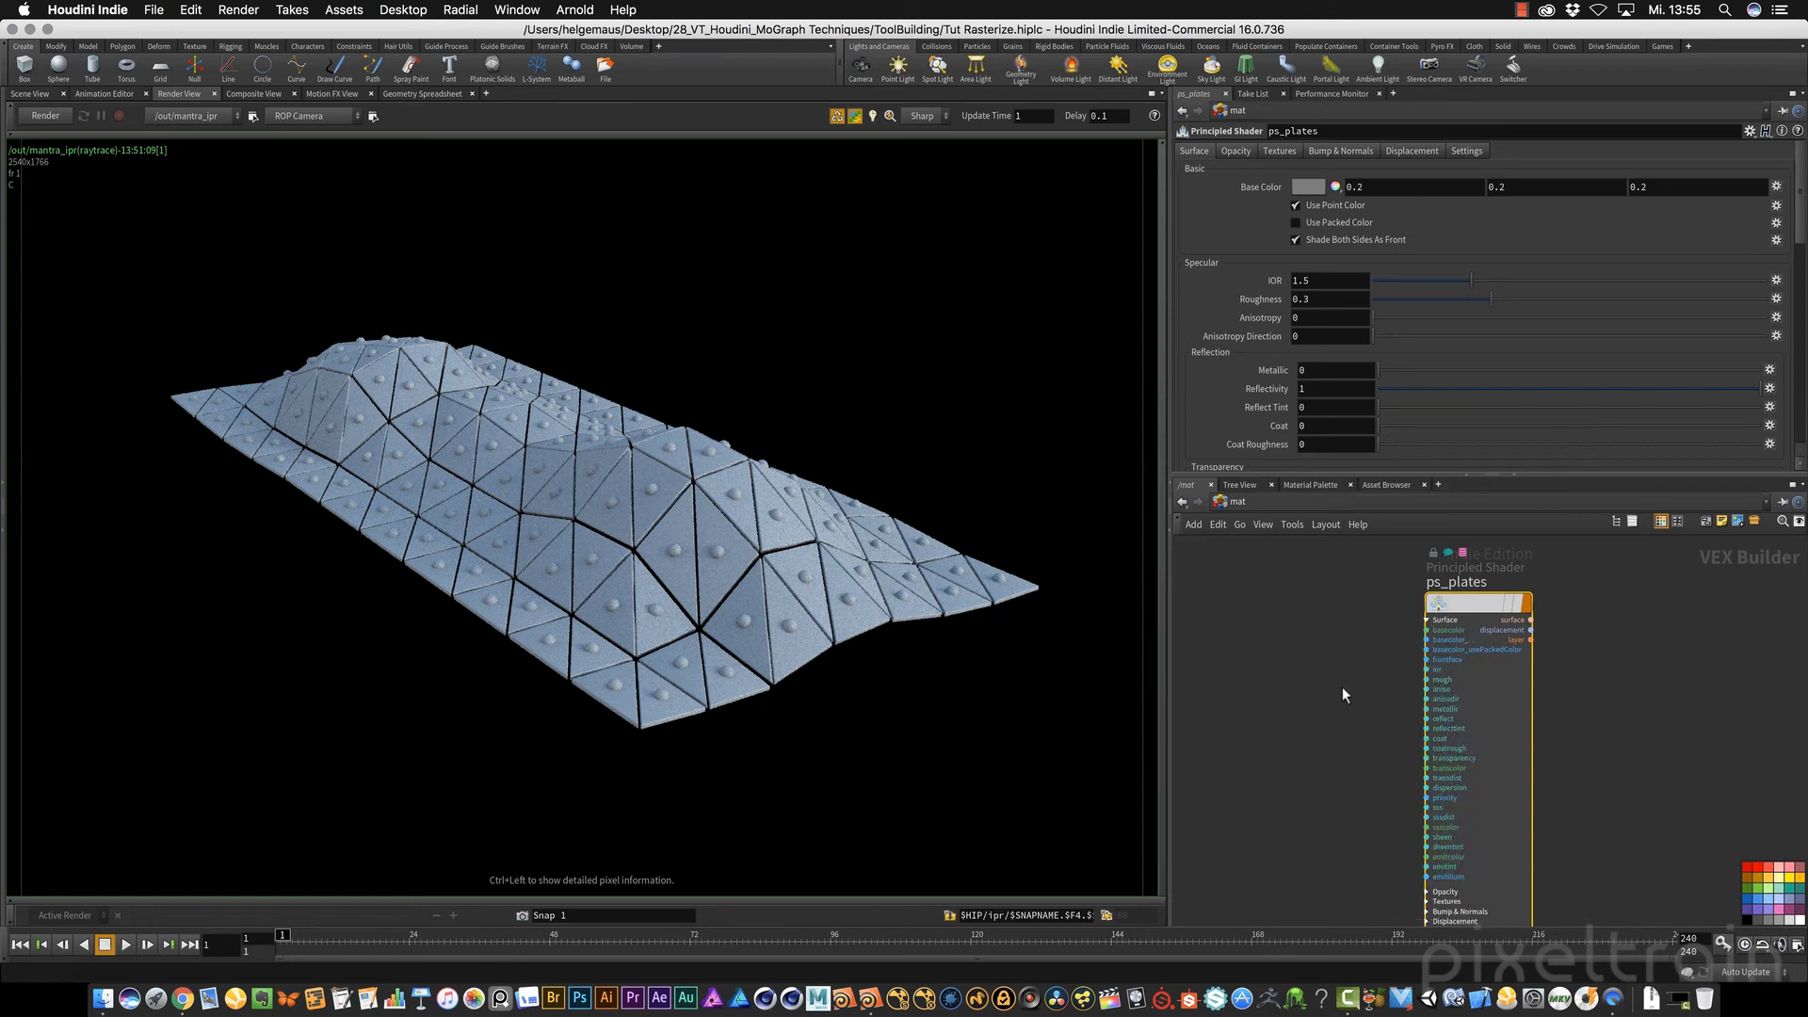
Step: Tidy the ps_plates node and set its base colour to blue in the Color Editor
click(1428, 620)
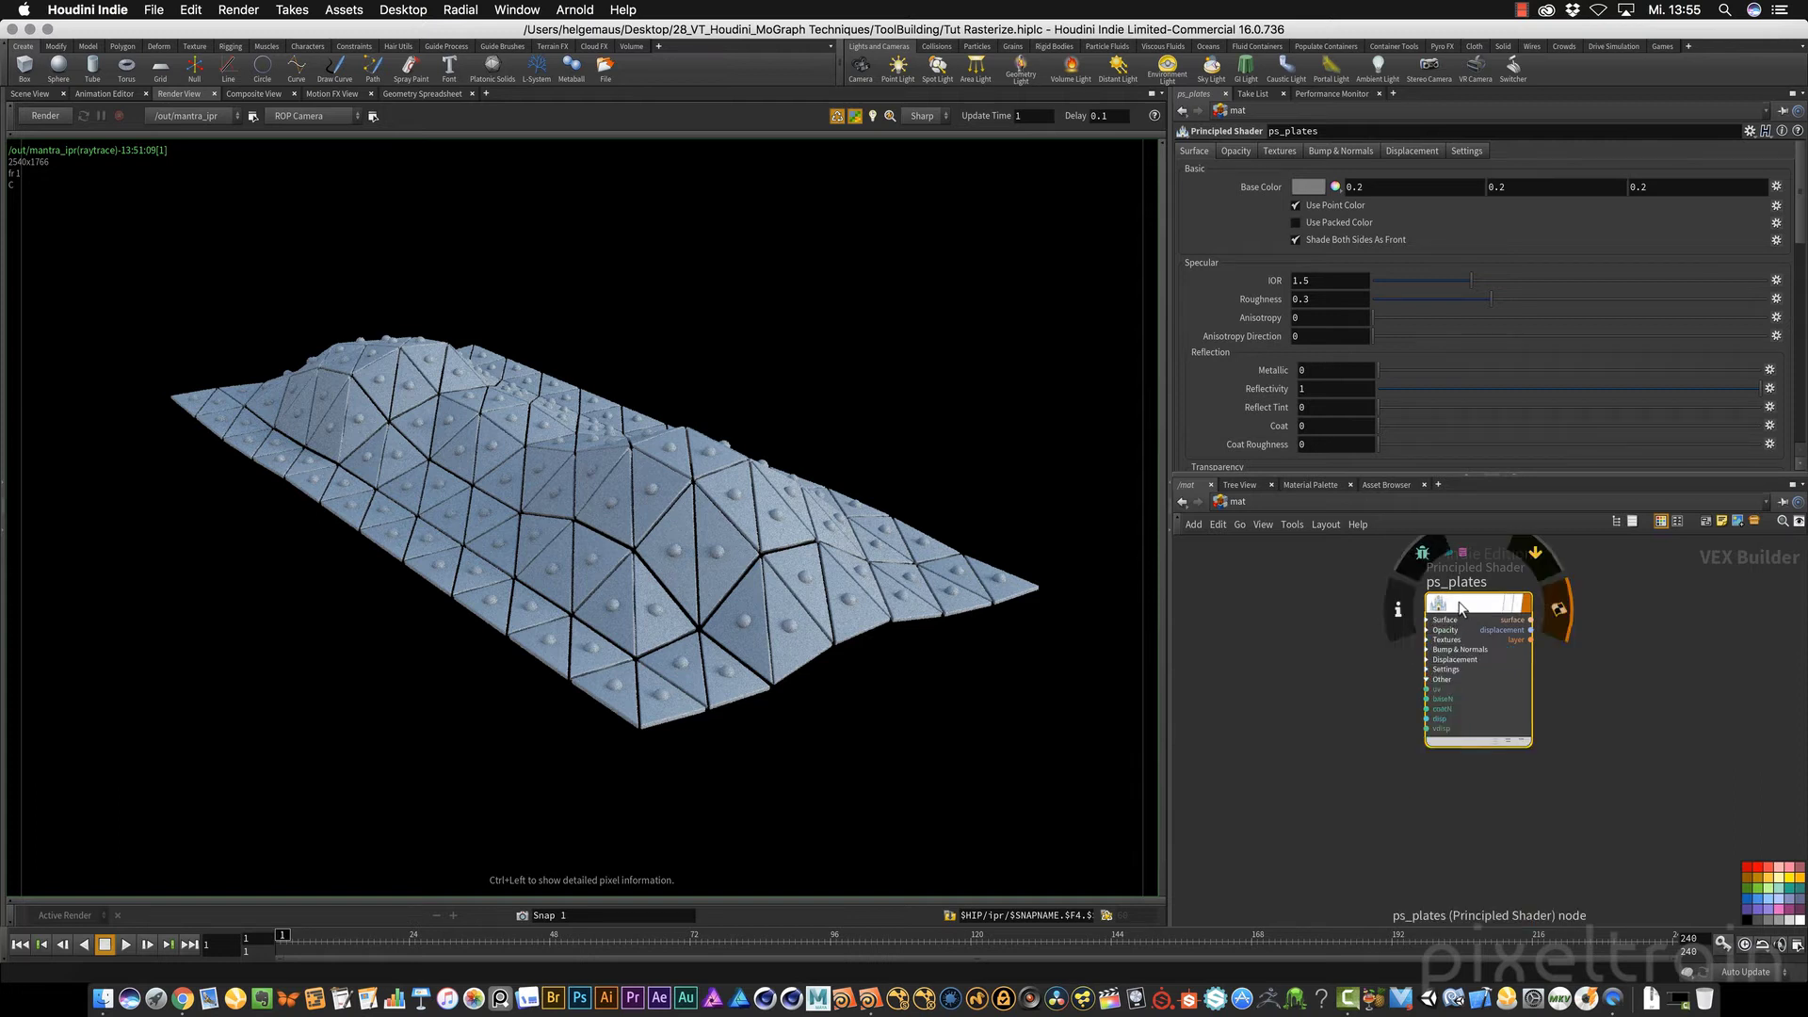
drag(1460, 602, 1308, 602)
click(1308, 186)
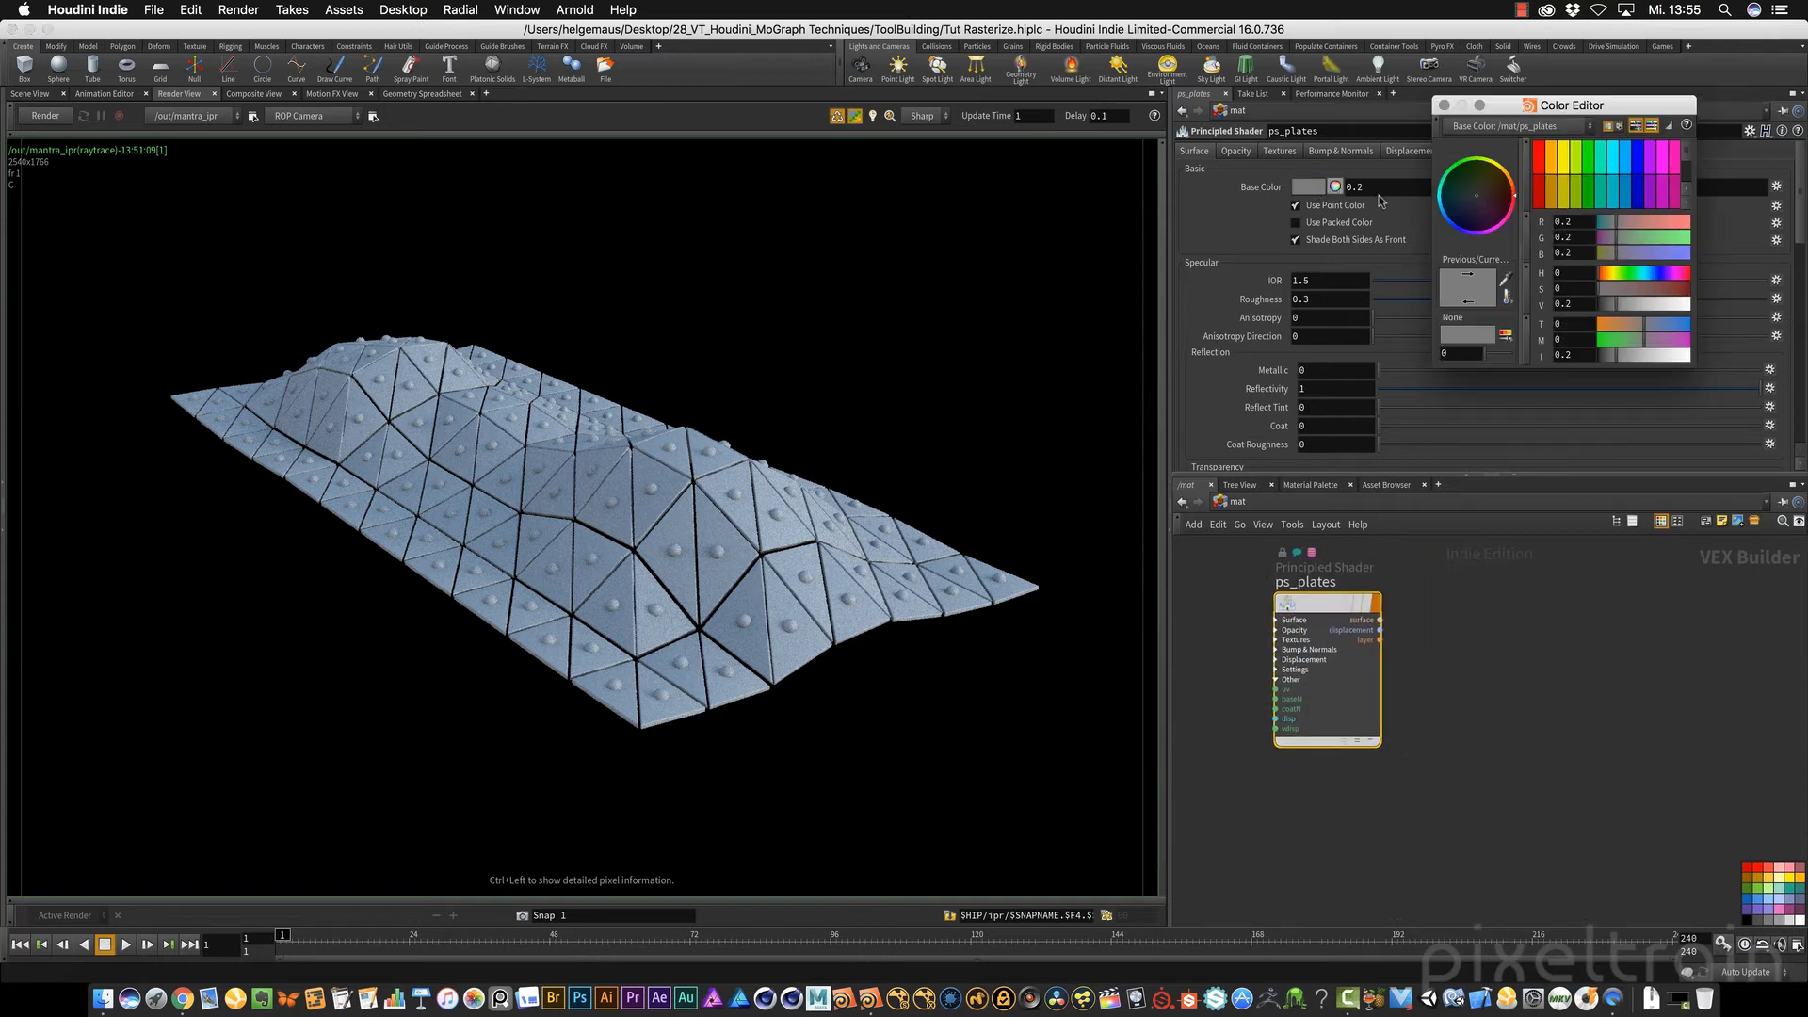
click(1645, 274)
drag(1685, 329, 1675, 322)
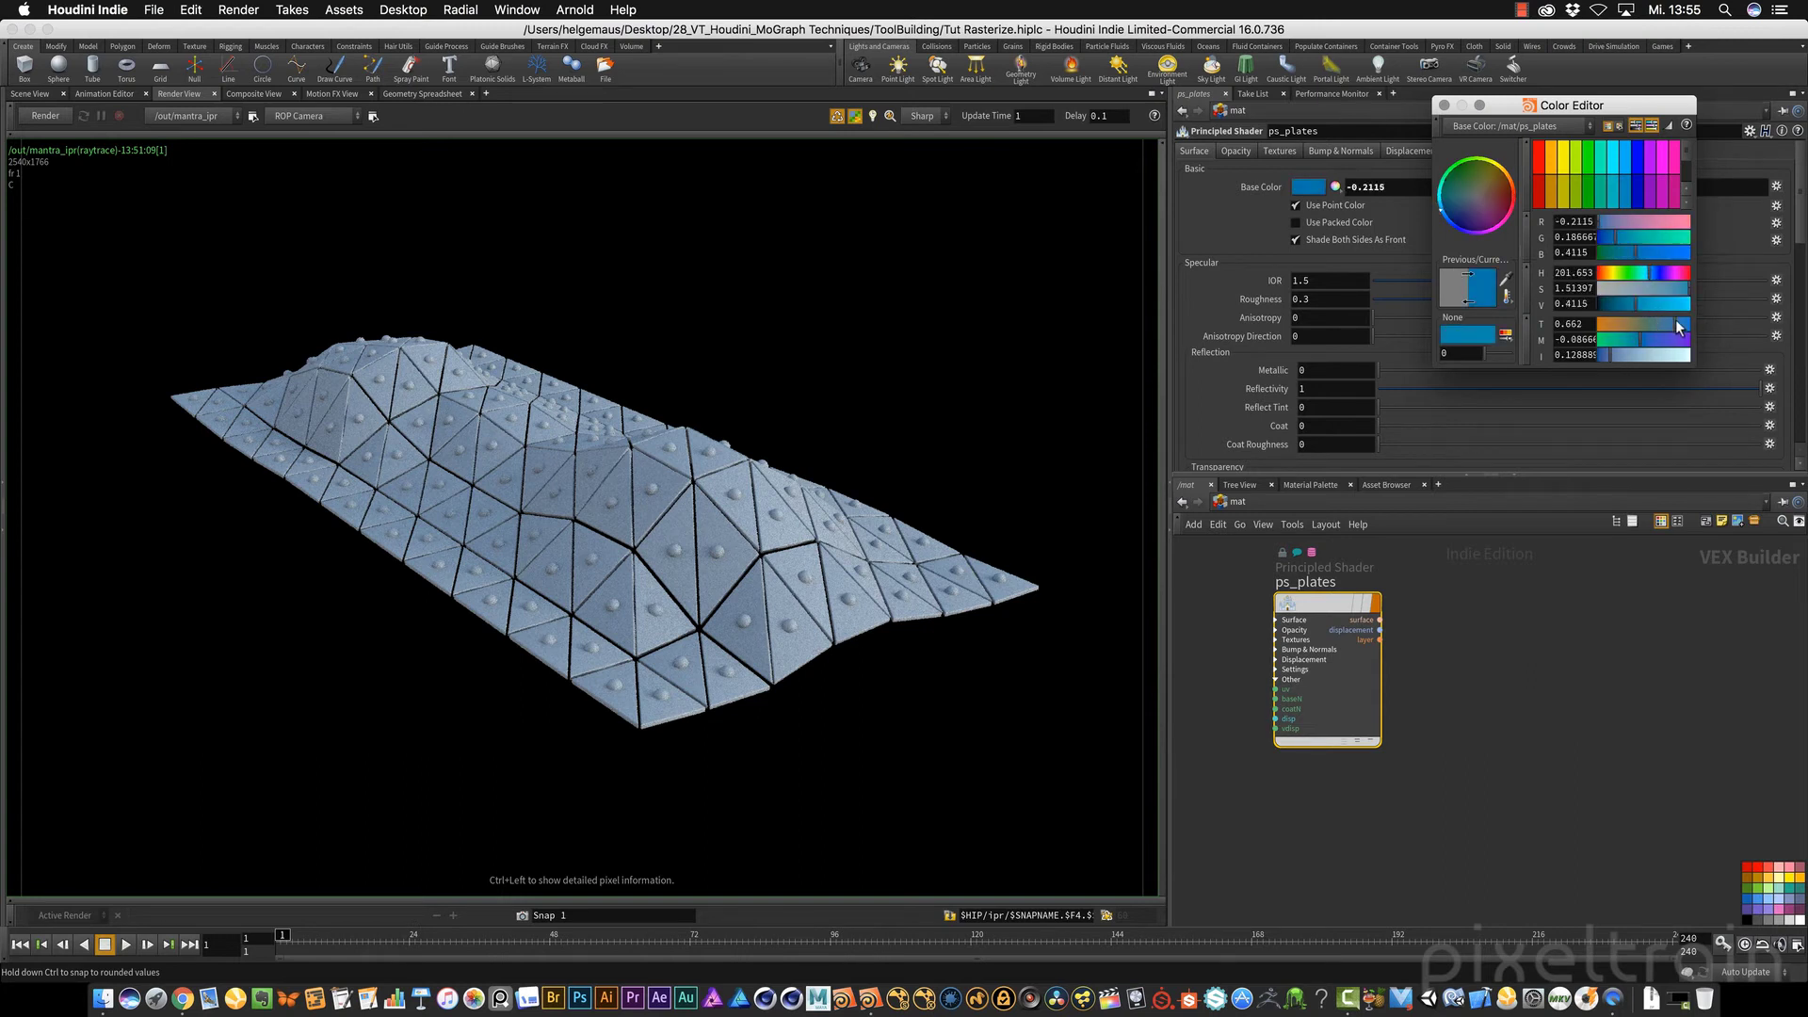
click(1444, 107)
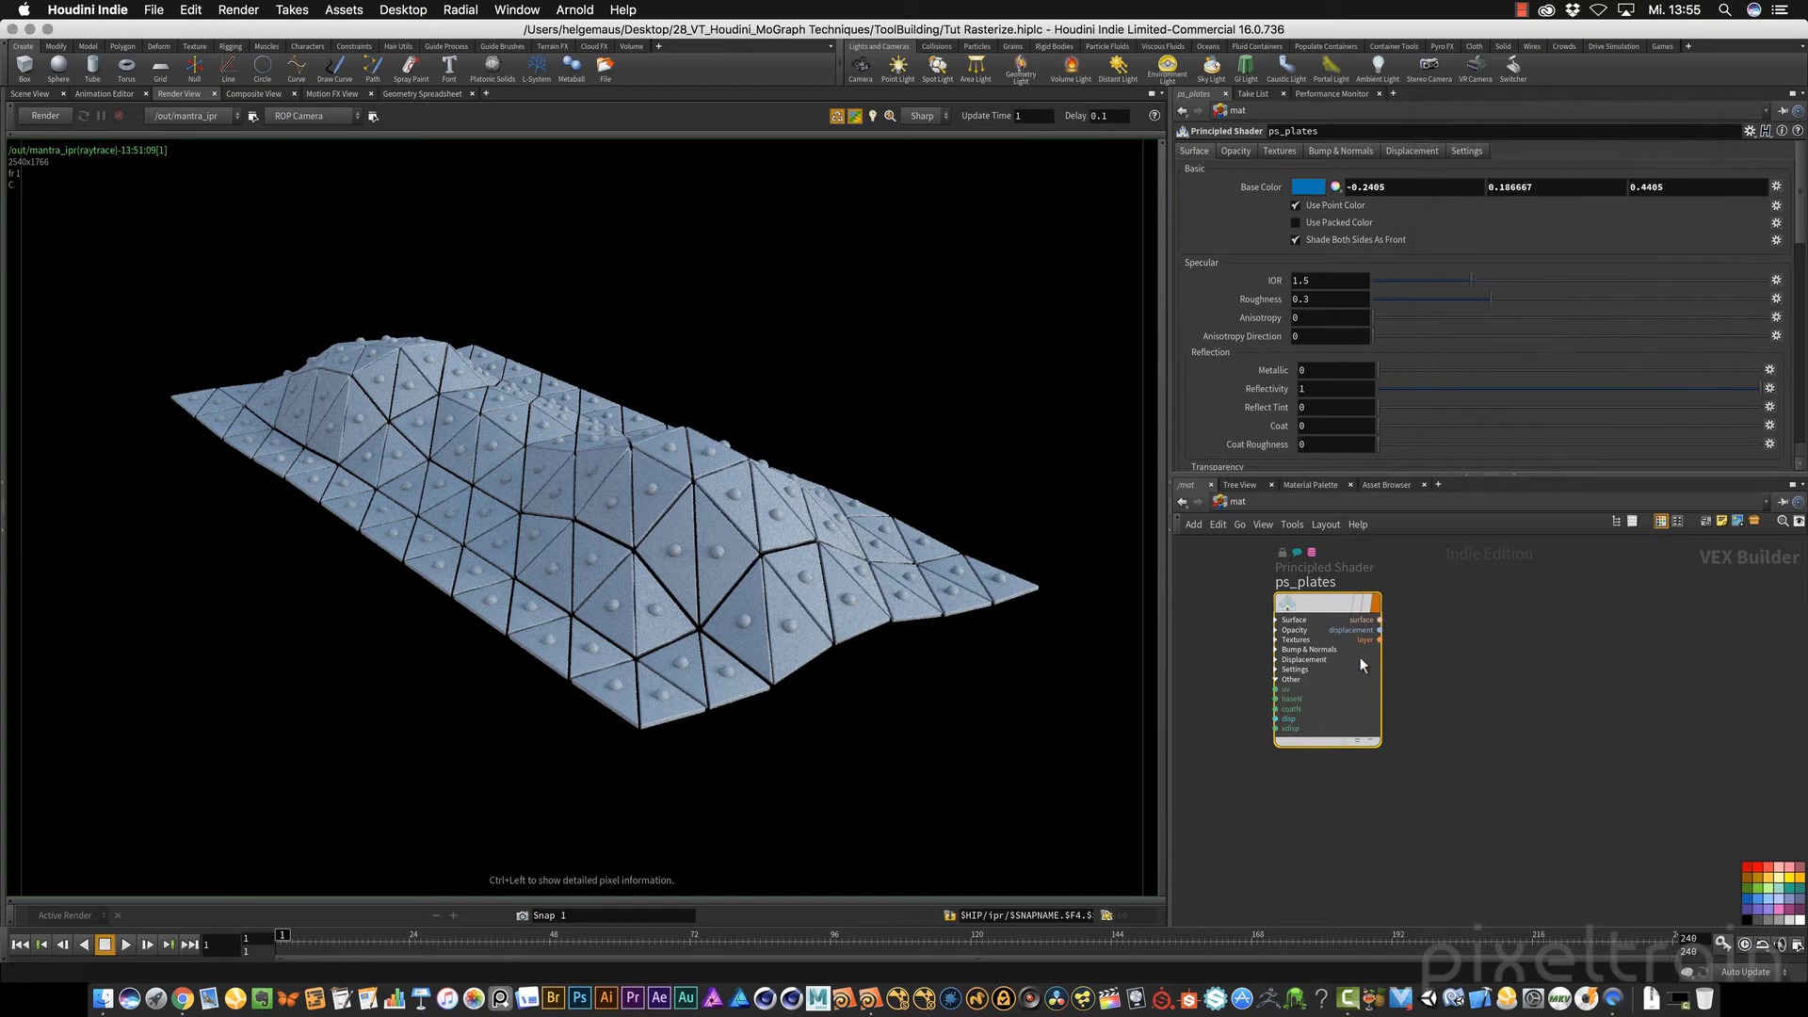
Step: Add a new Principled Shader to /mat and name it ps_spheres
key(Tab)
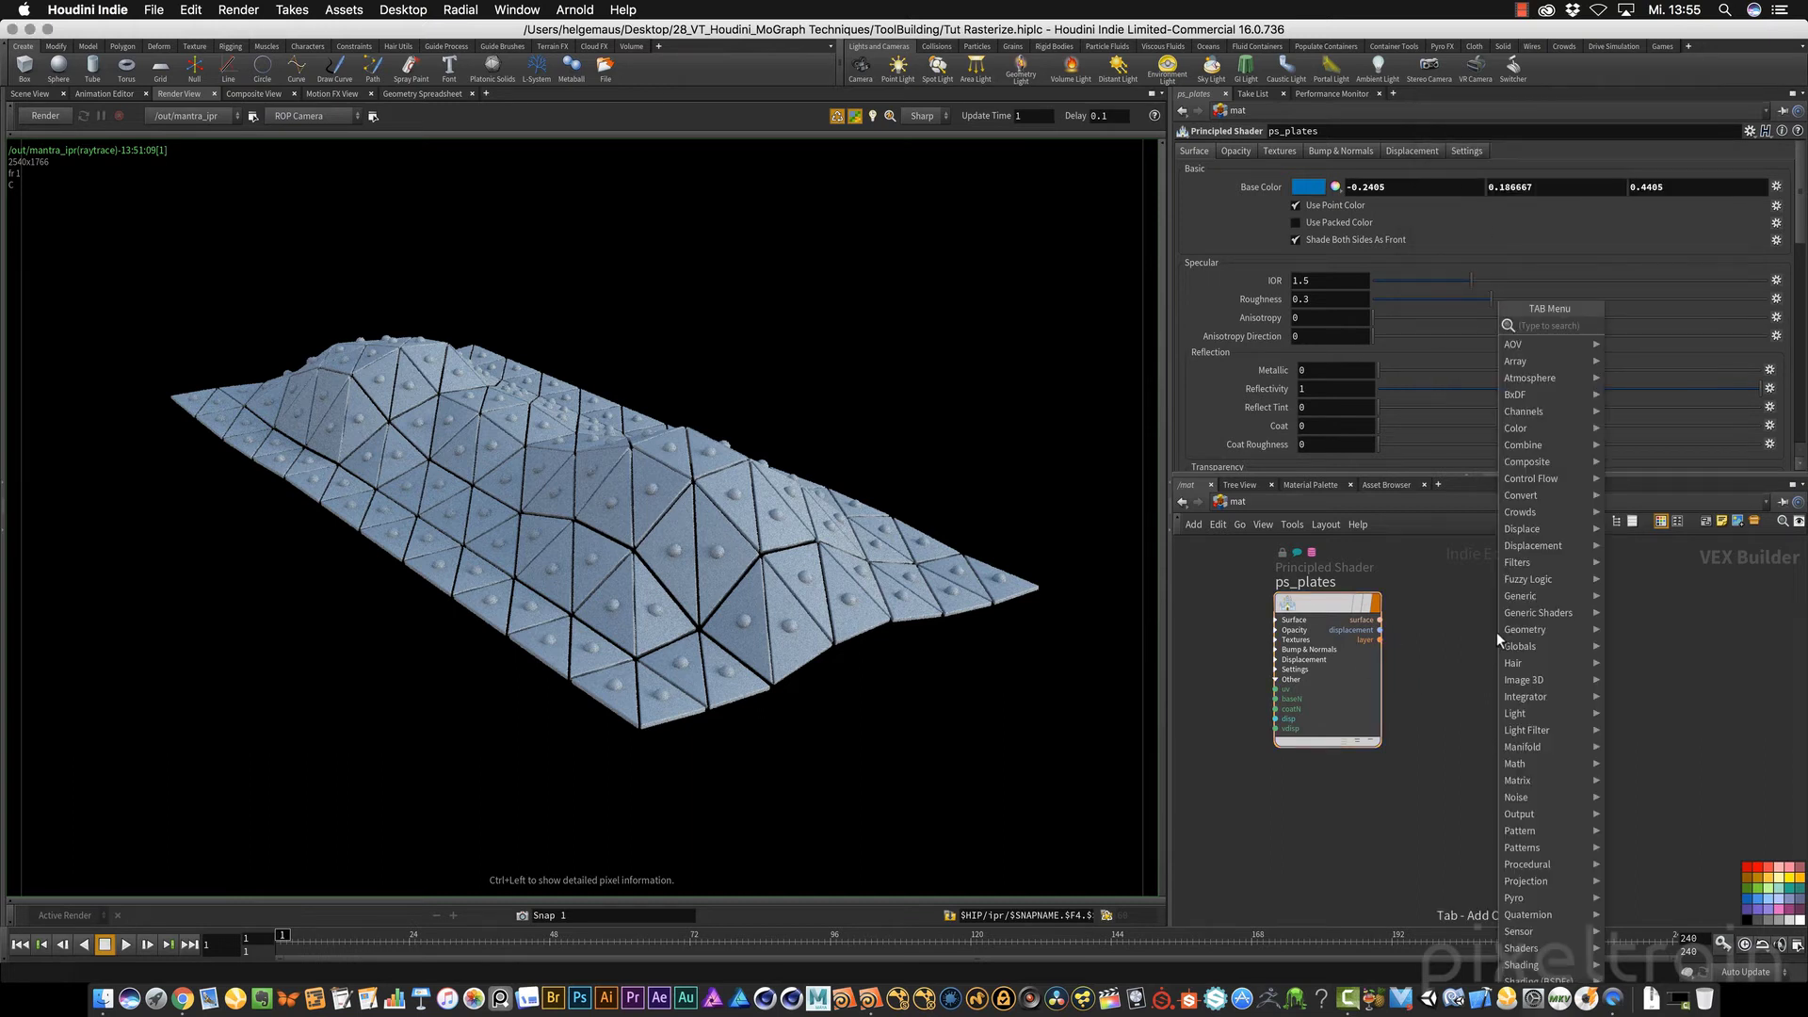
text(prin)
key(Down)
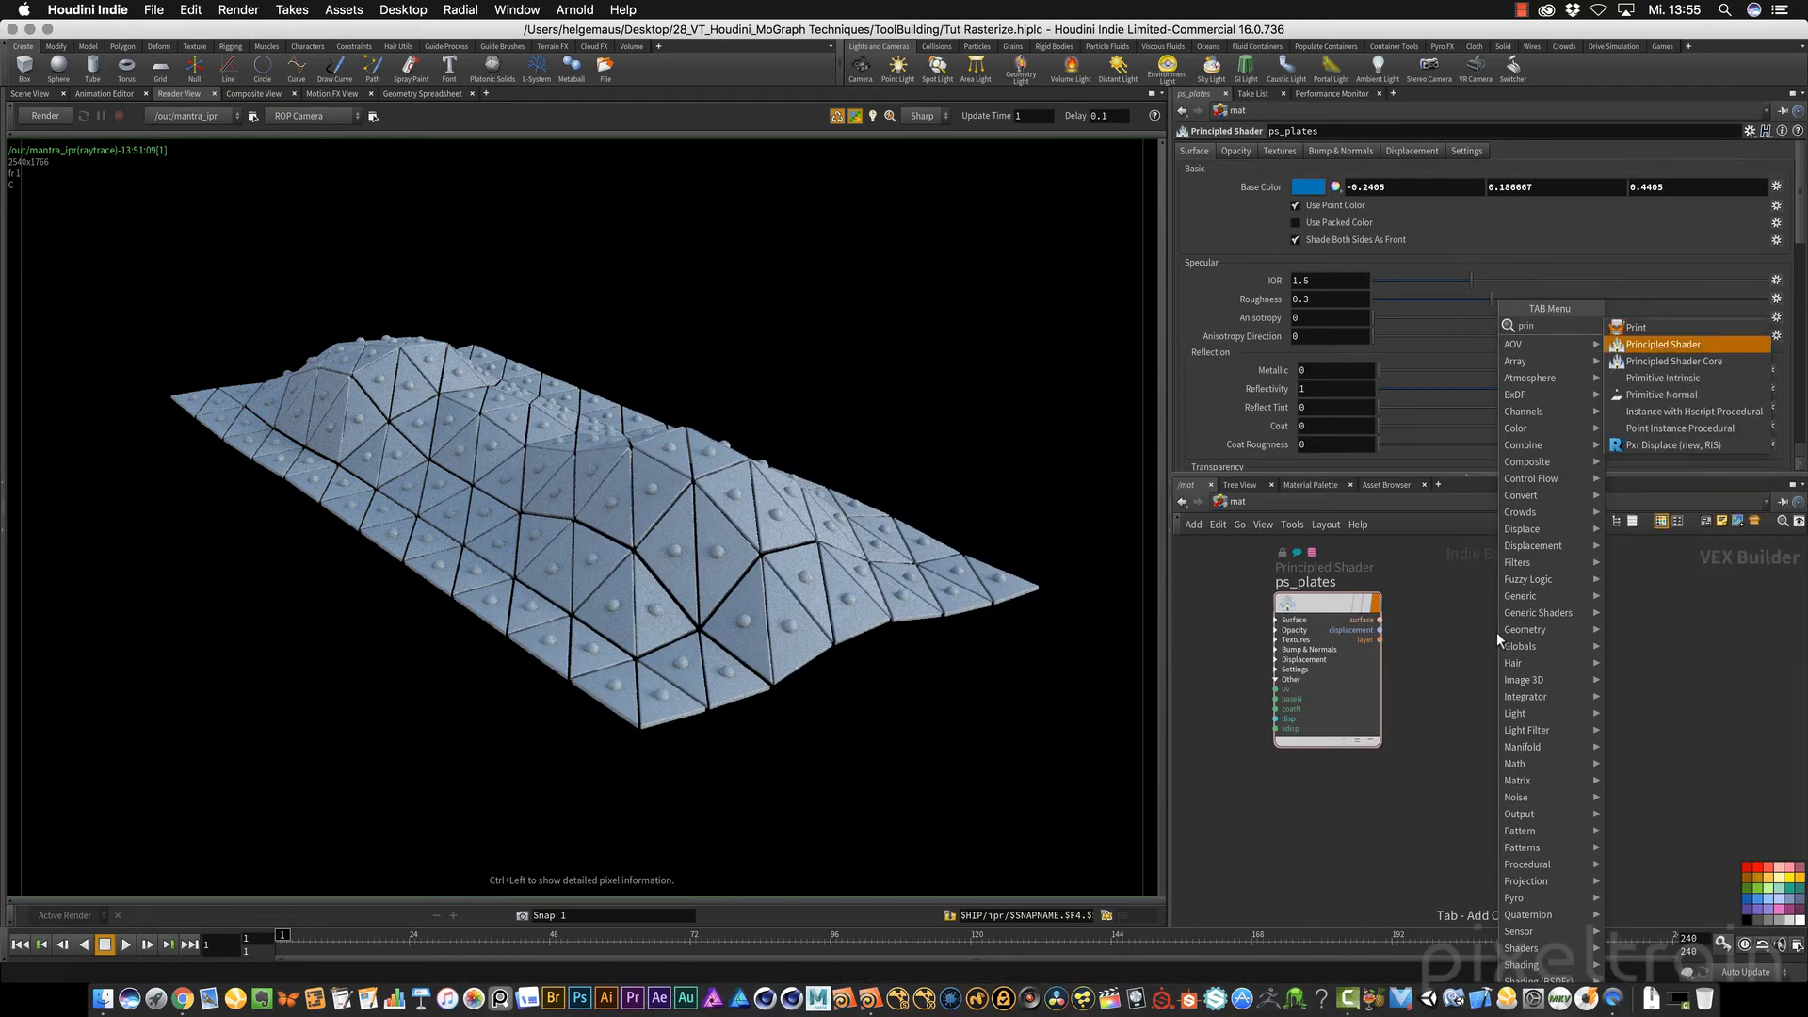
key(Return)
click(1496, 631)
double_click(1497, 610)
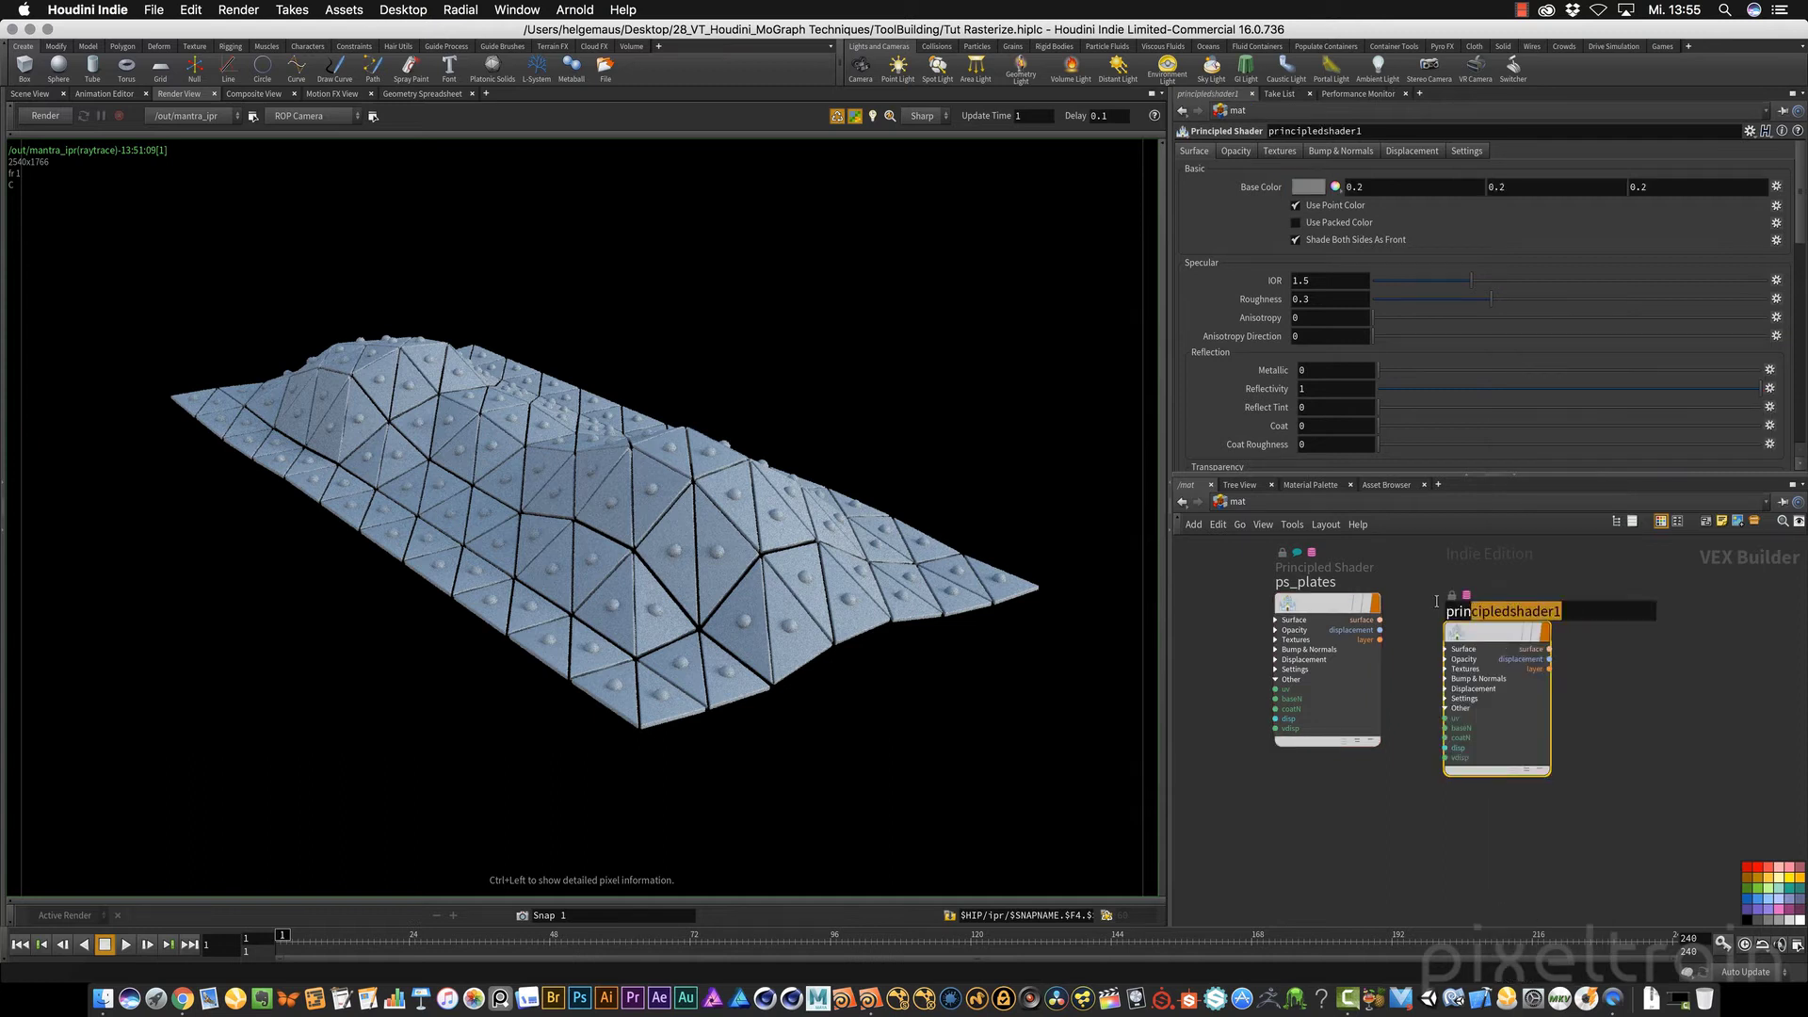
text(ps_spheres)
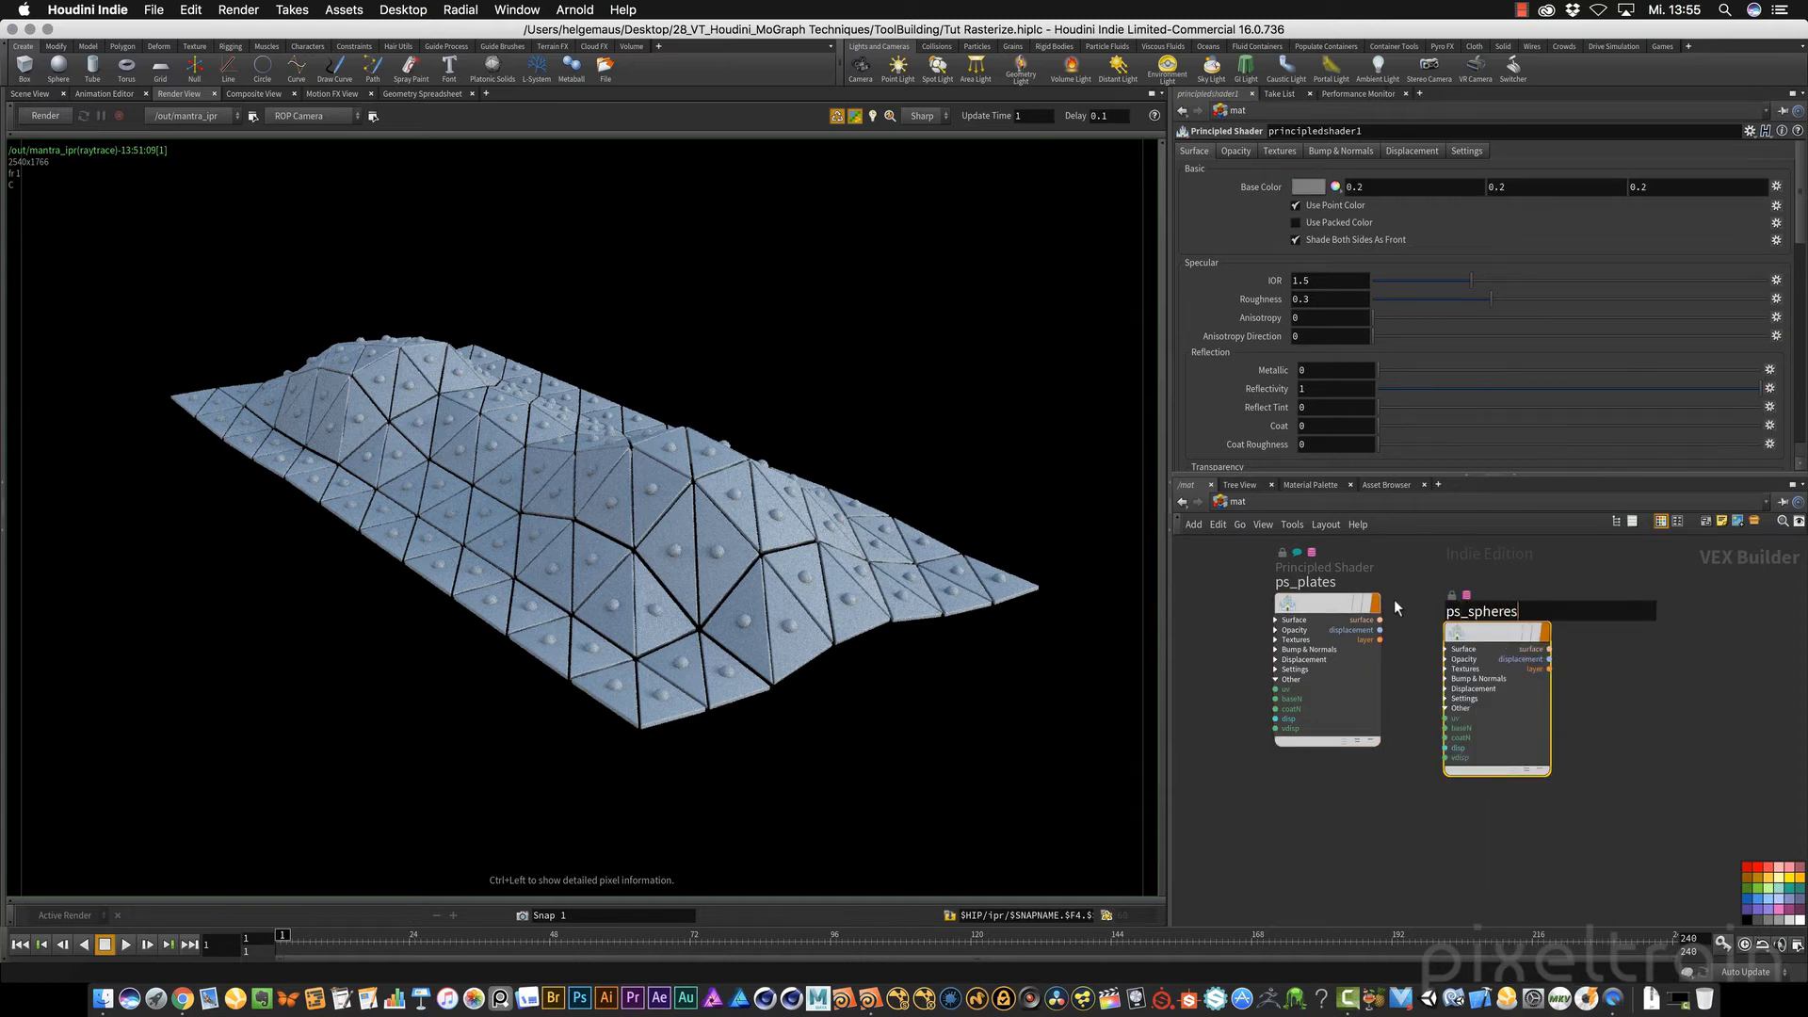
key(Return)
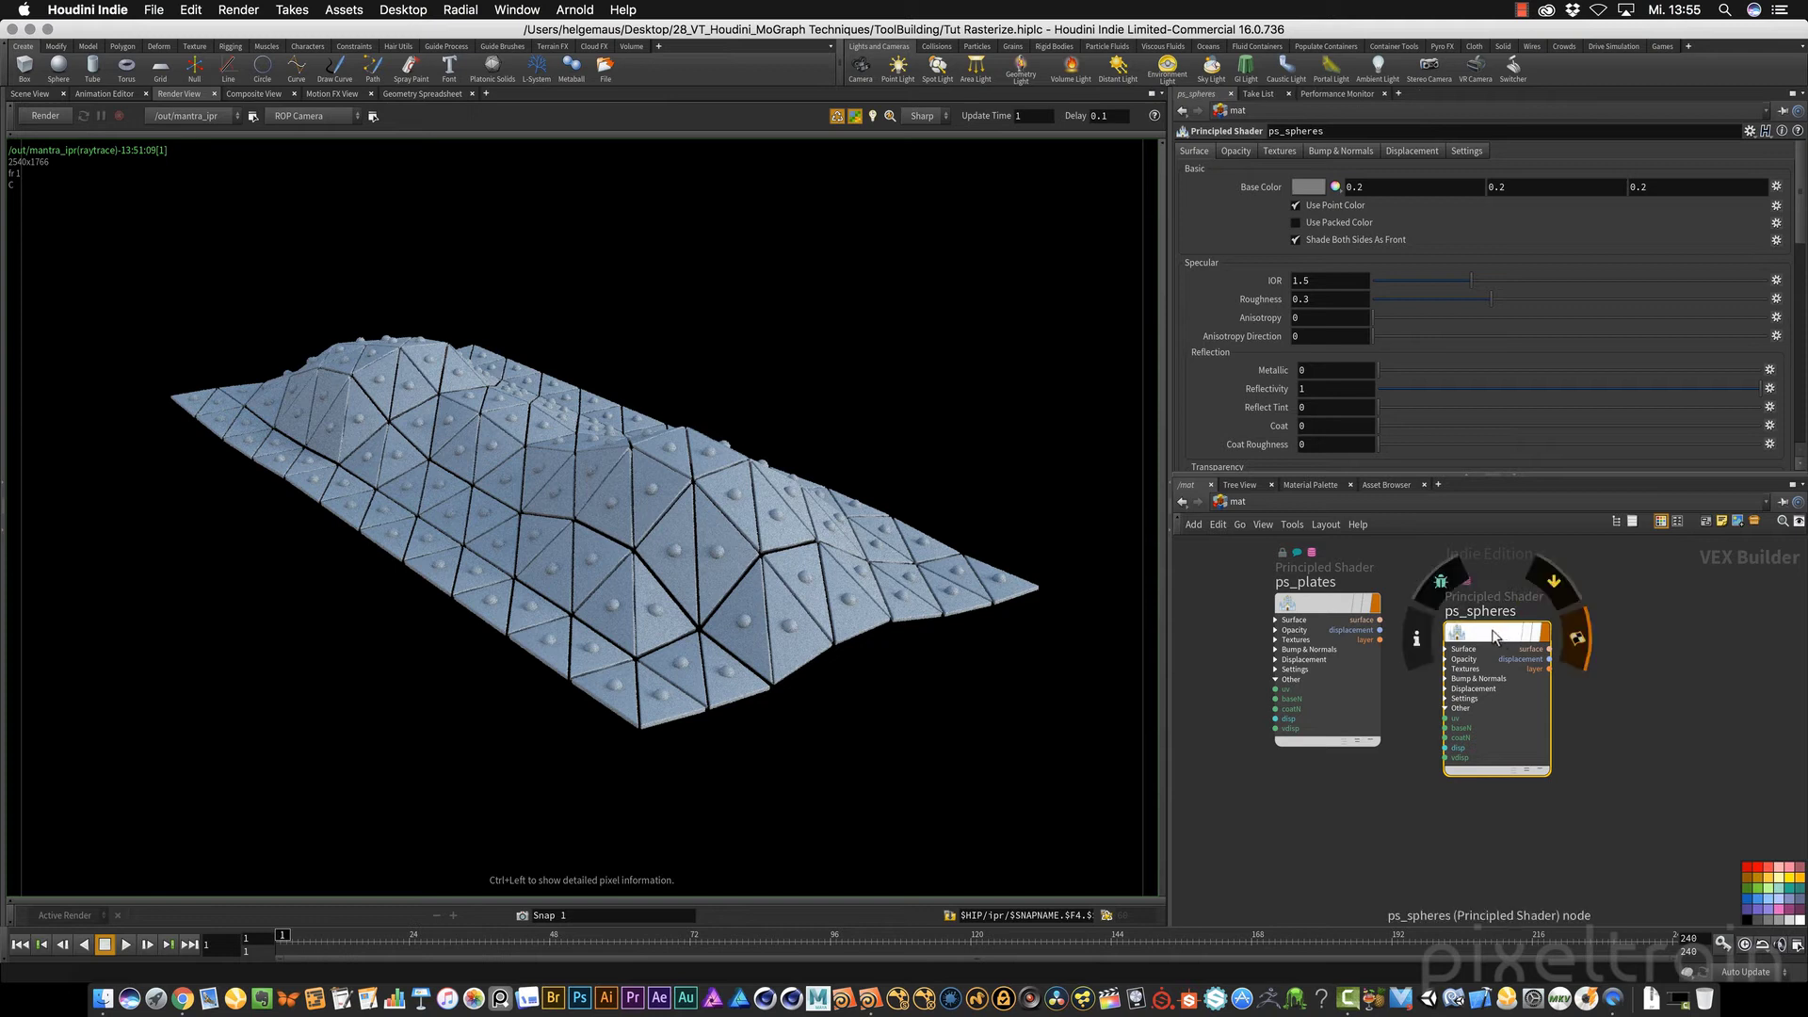
Step: Set the ps_spheres base colour to red (0.9, 0, 0) and place it beside ps_plates
click(1314, 187)
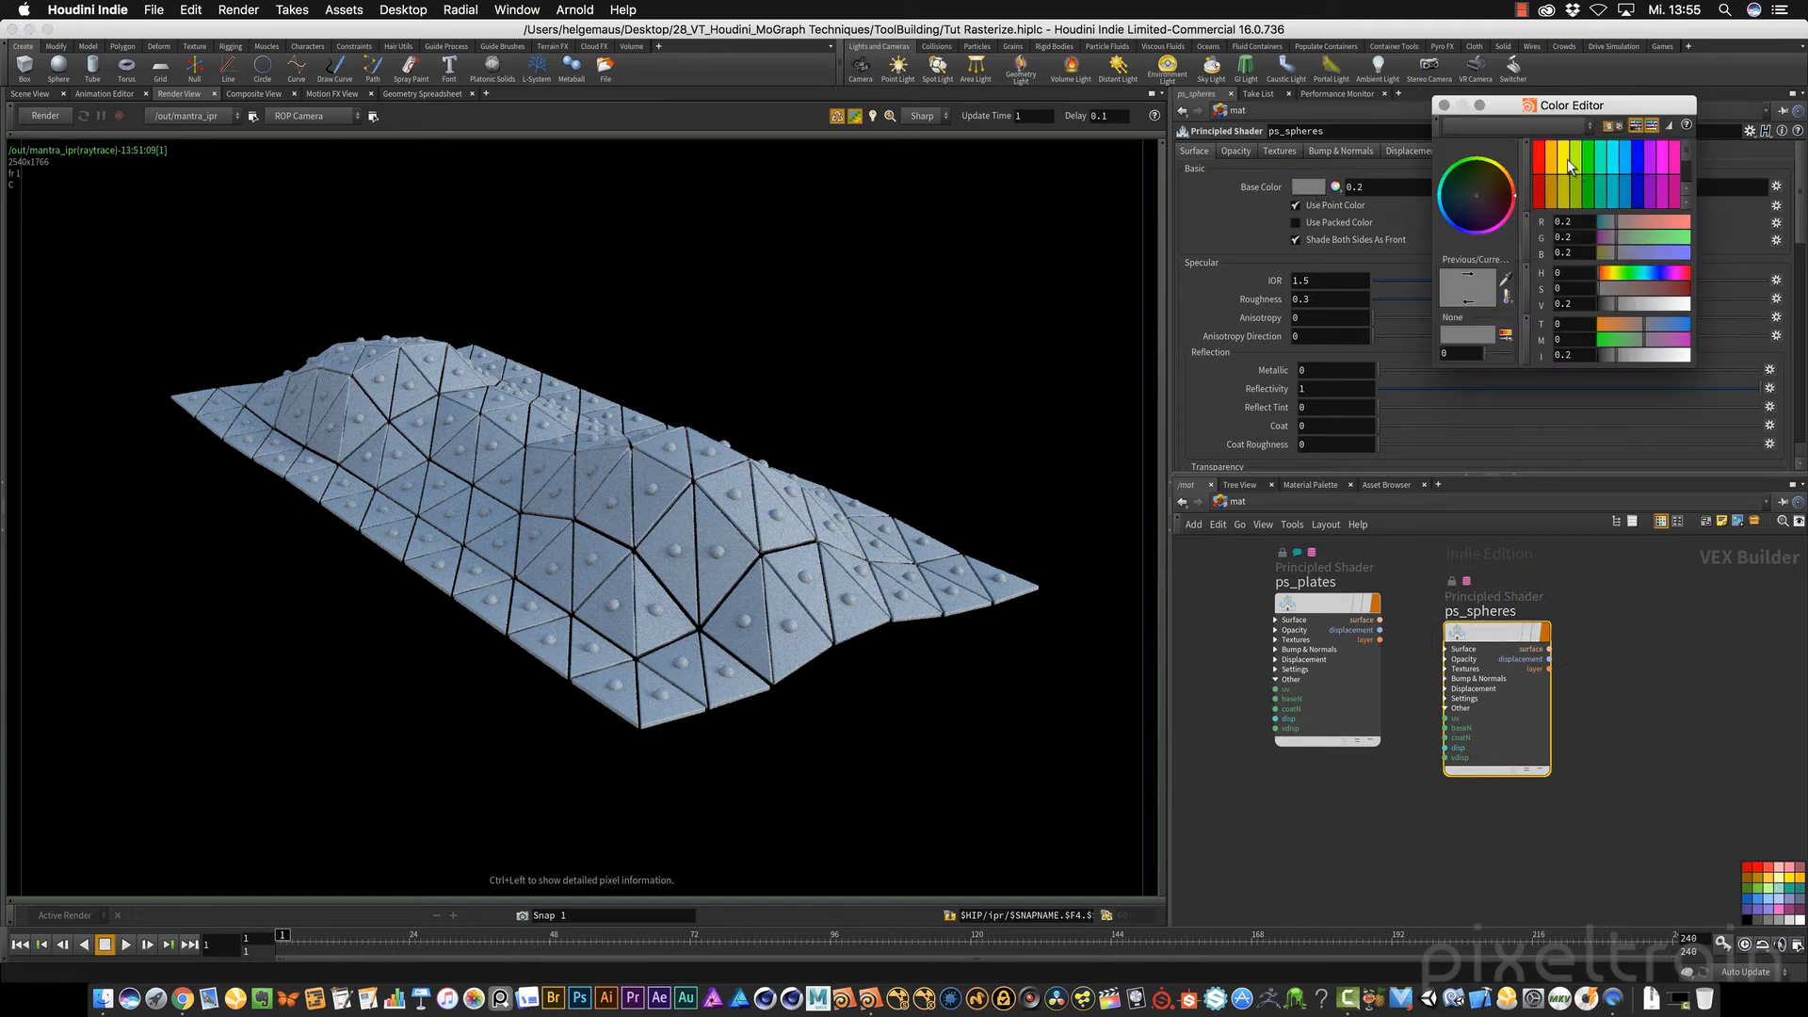
click(1539, 156)
click(1442, 106)
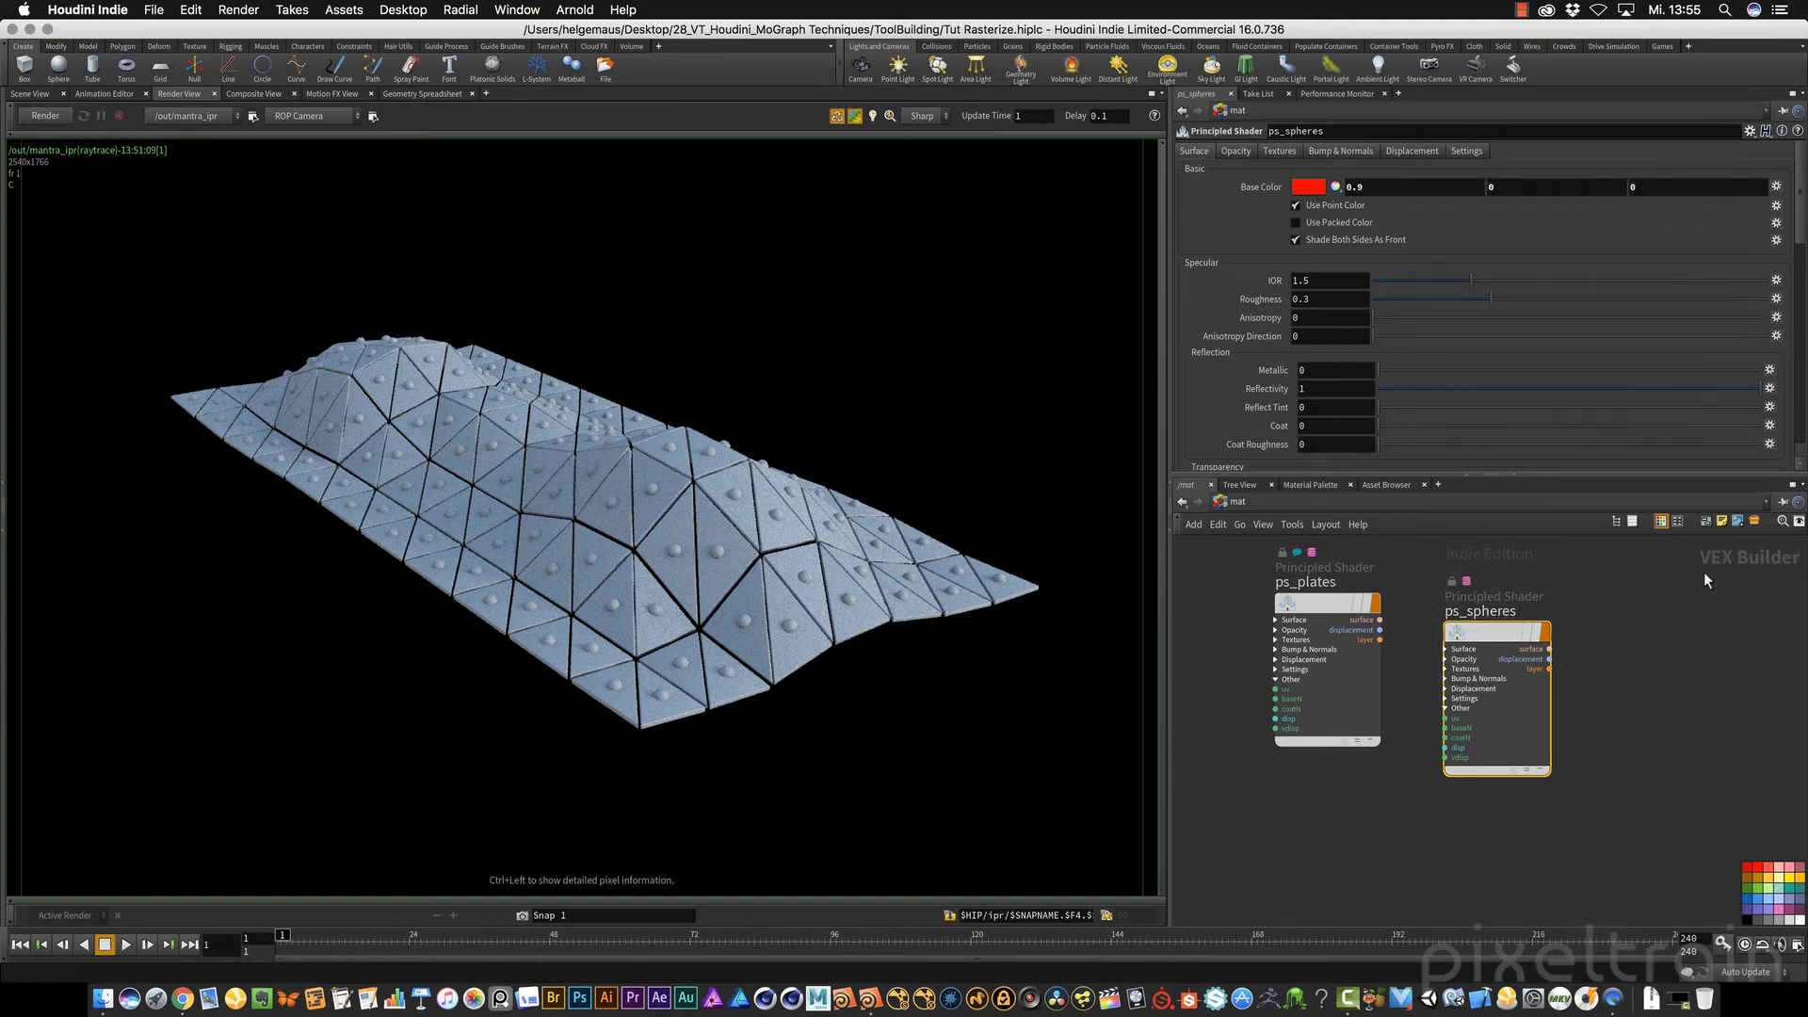
drag(1518, 629, 1517, 630)
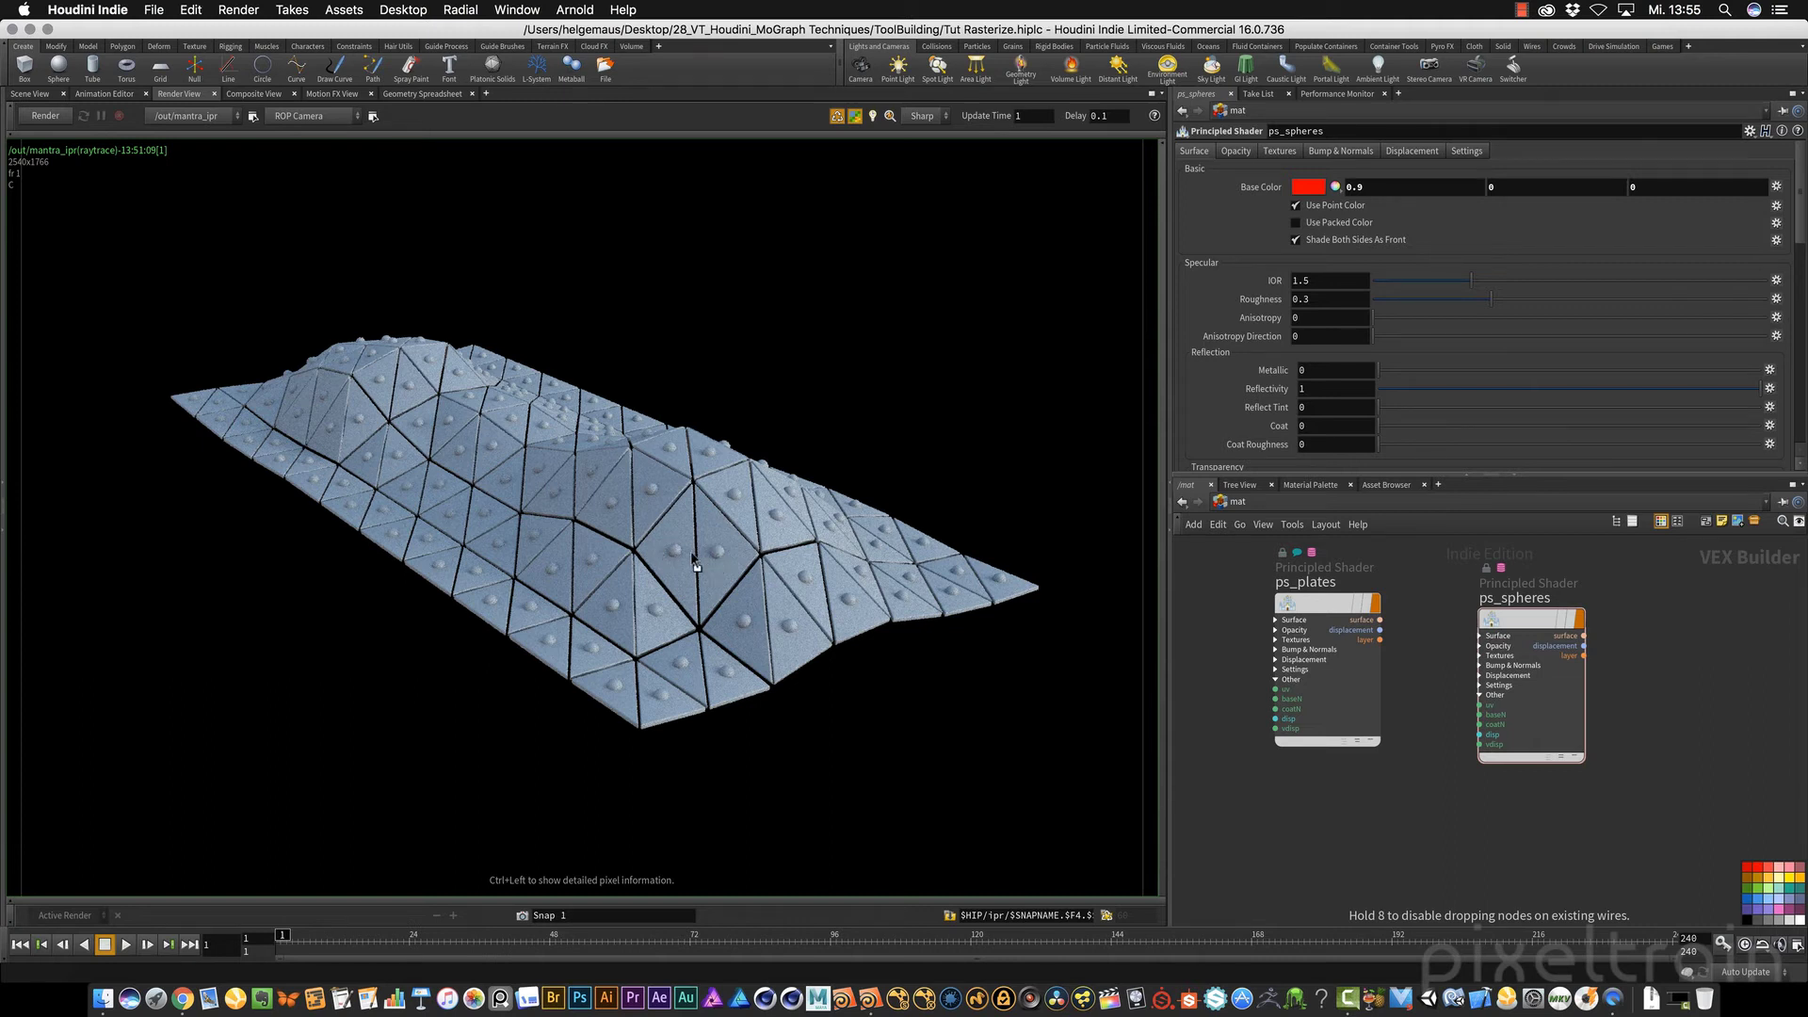
drag(1529, 622, 1517, 620)
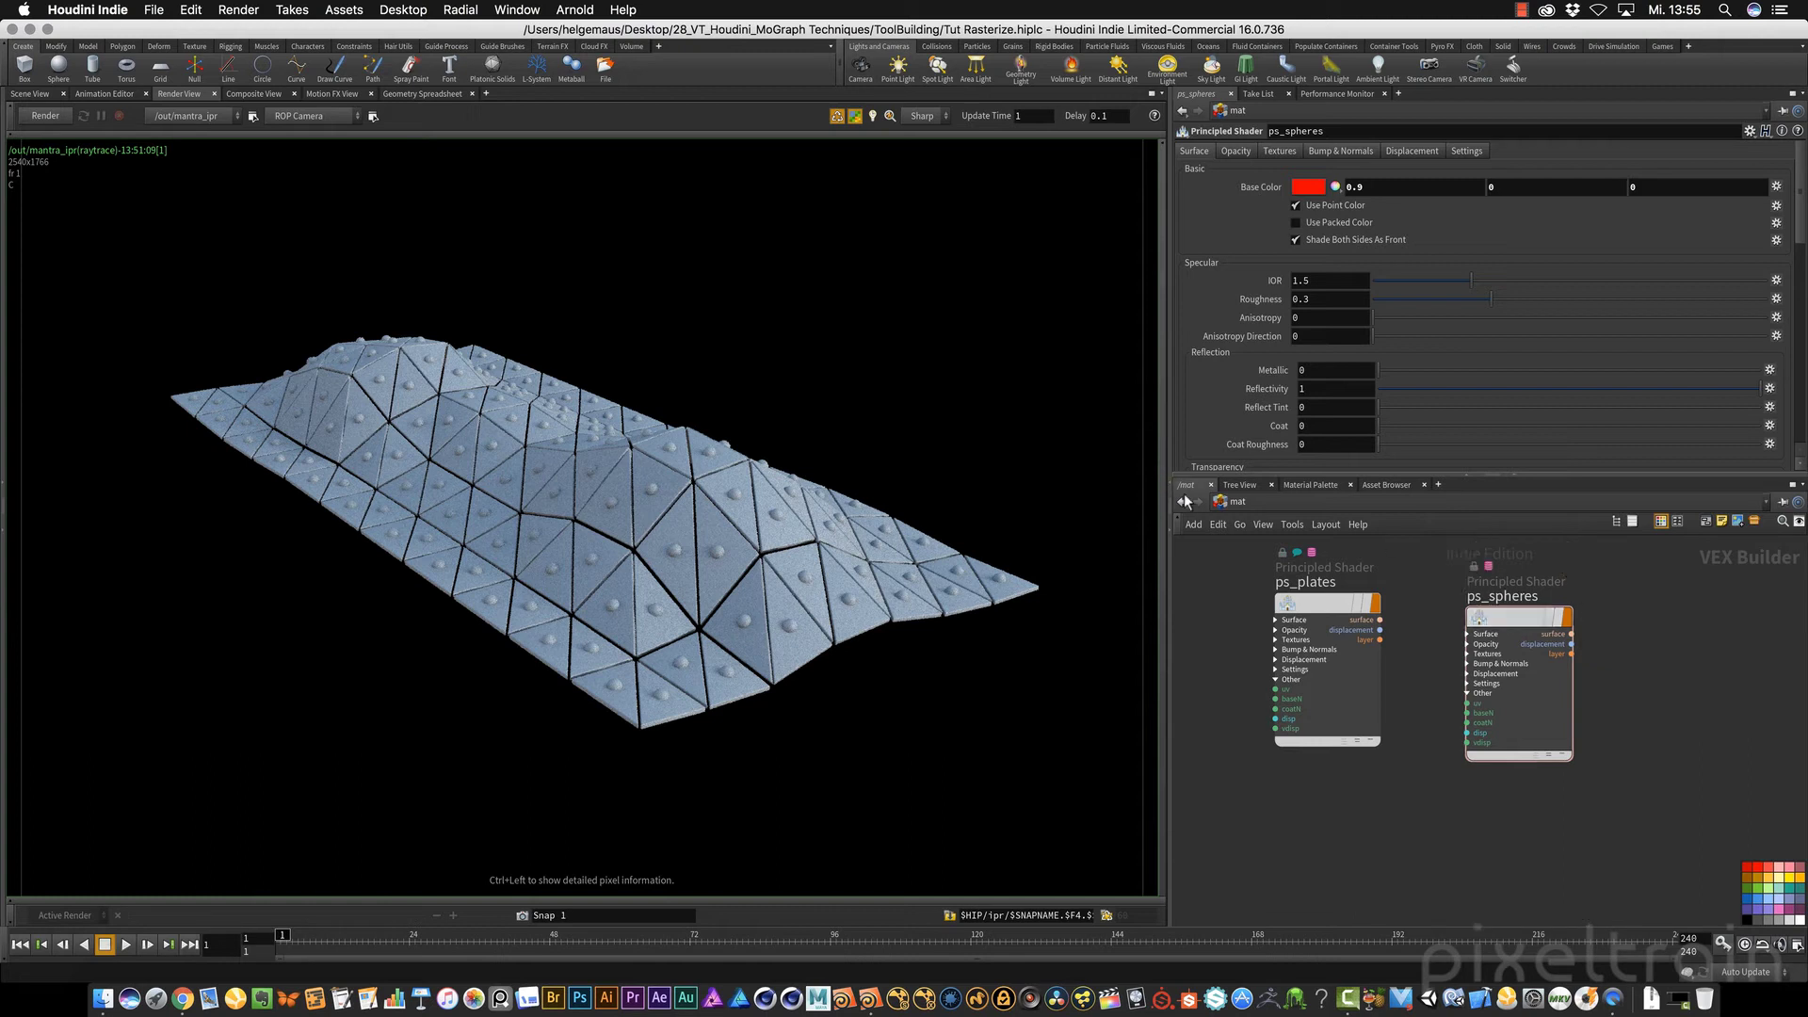
Step: Go into the rasterizer geometry network and select the material1 node
click(1263, 502)
click(1303, 585)
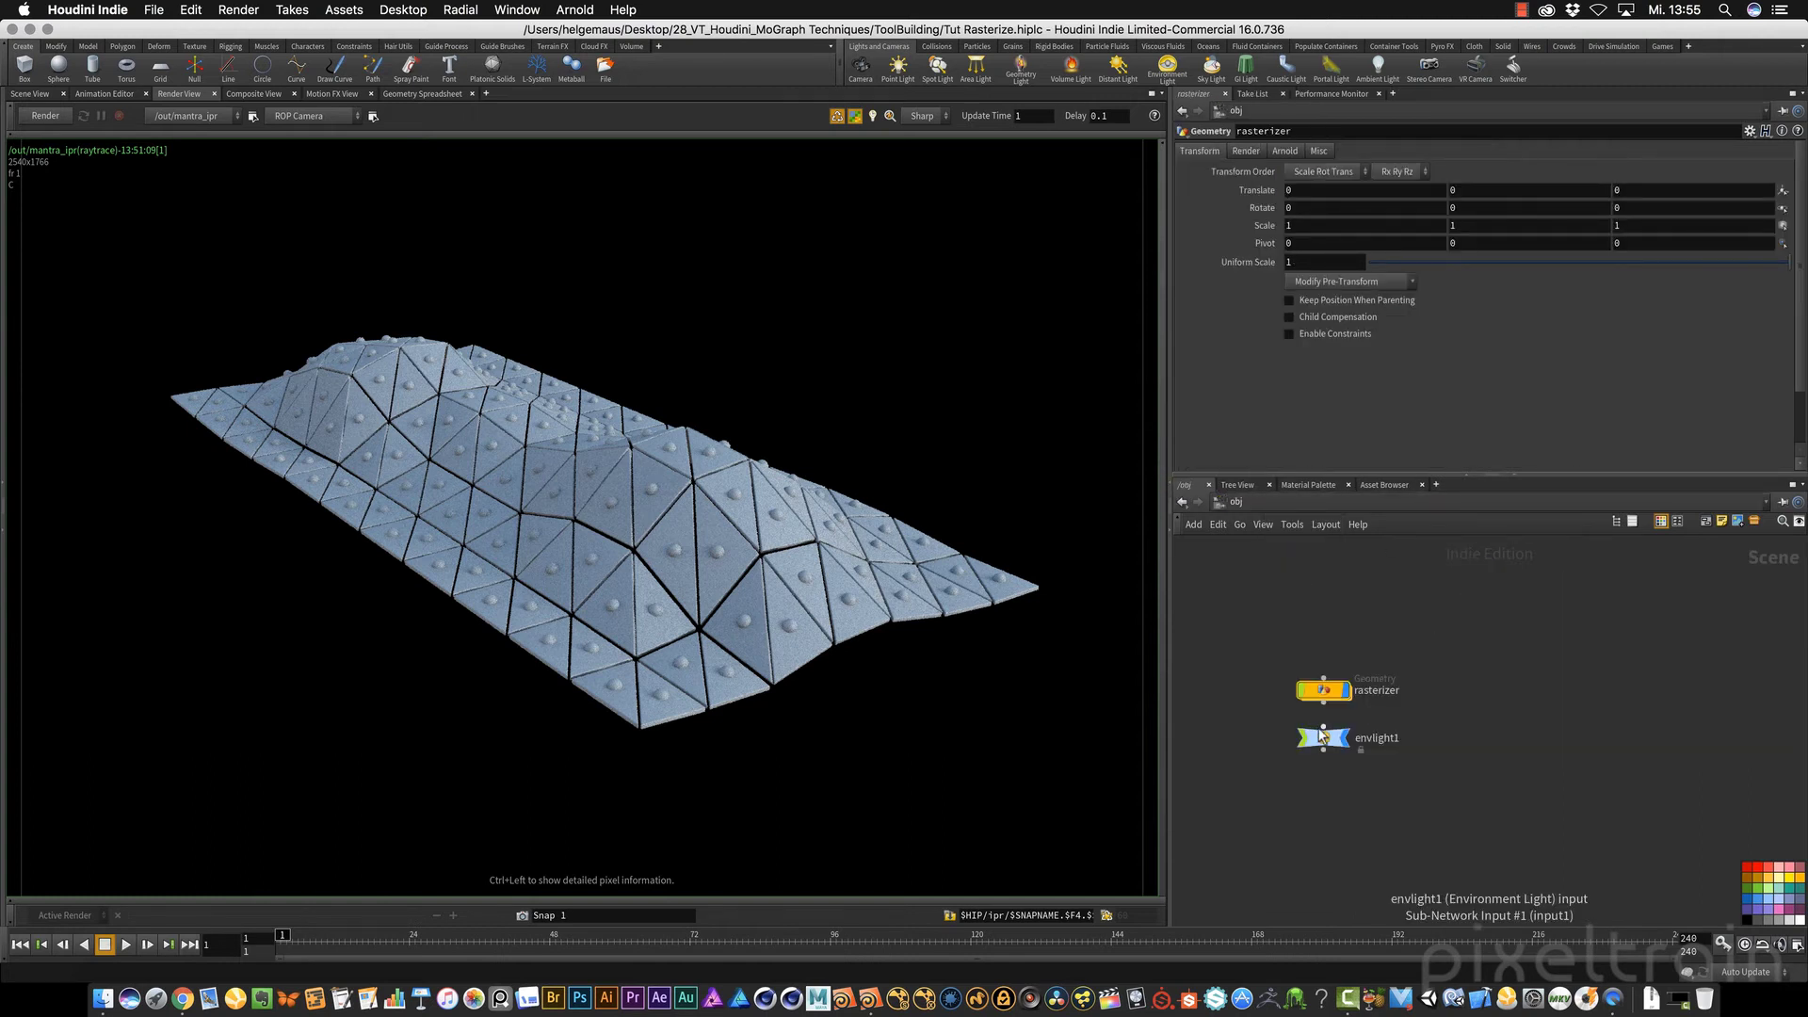
double_click(1317, 697)
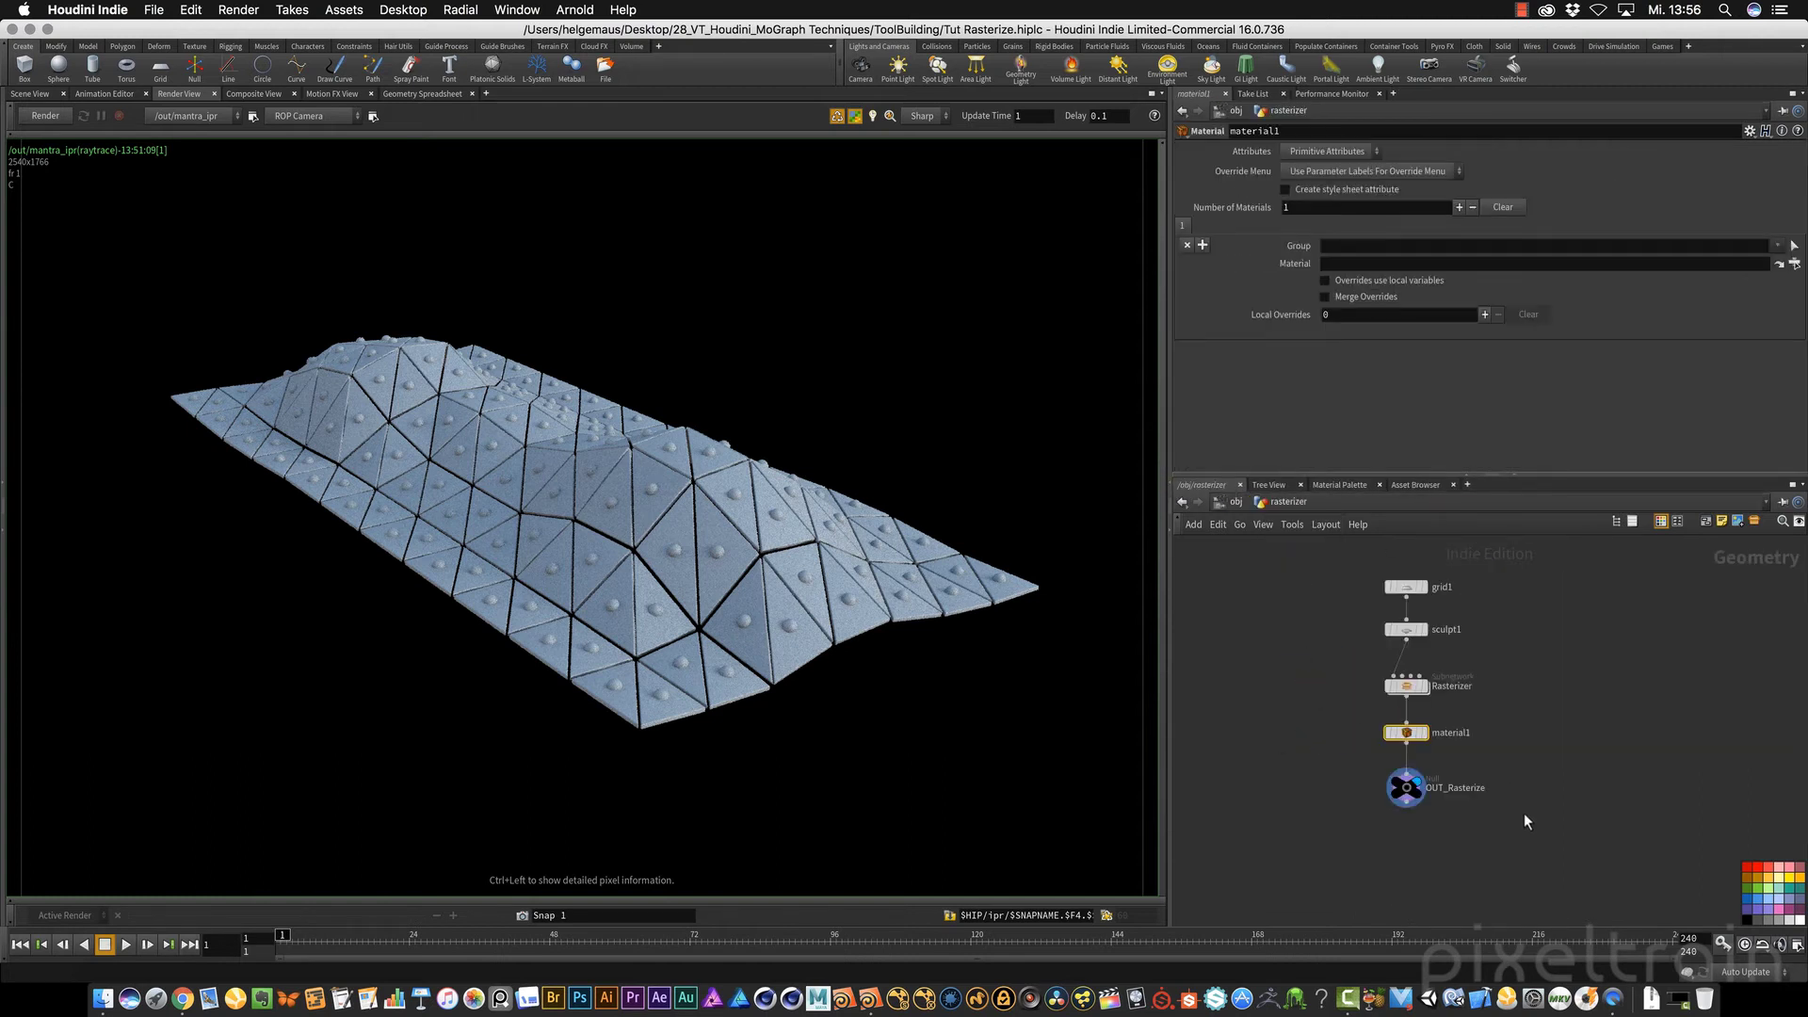
click(1412, 734)
Step: Assign /mat/ps_plates as material1's material using the operator chooser
click(1794, 267)
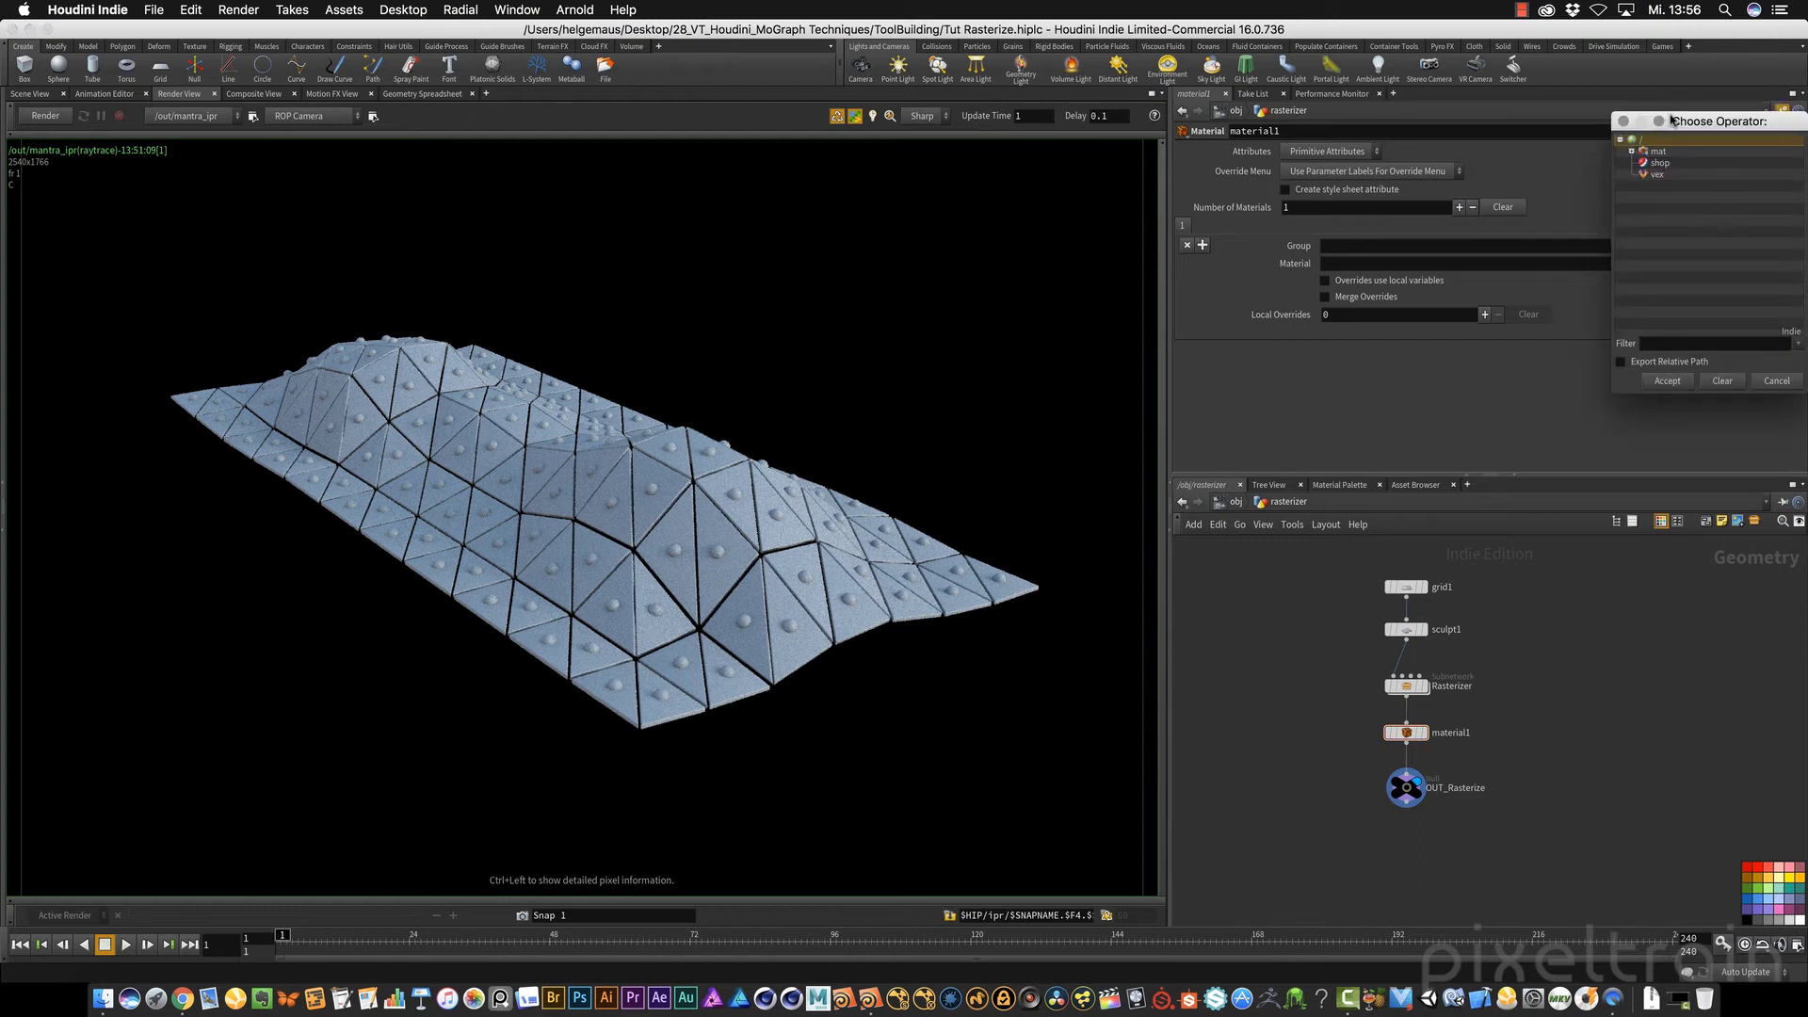
drag(1706, 153, 992, 164)
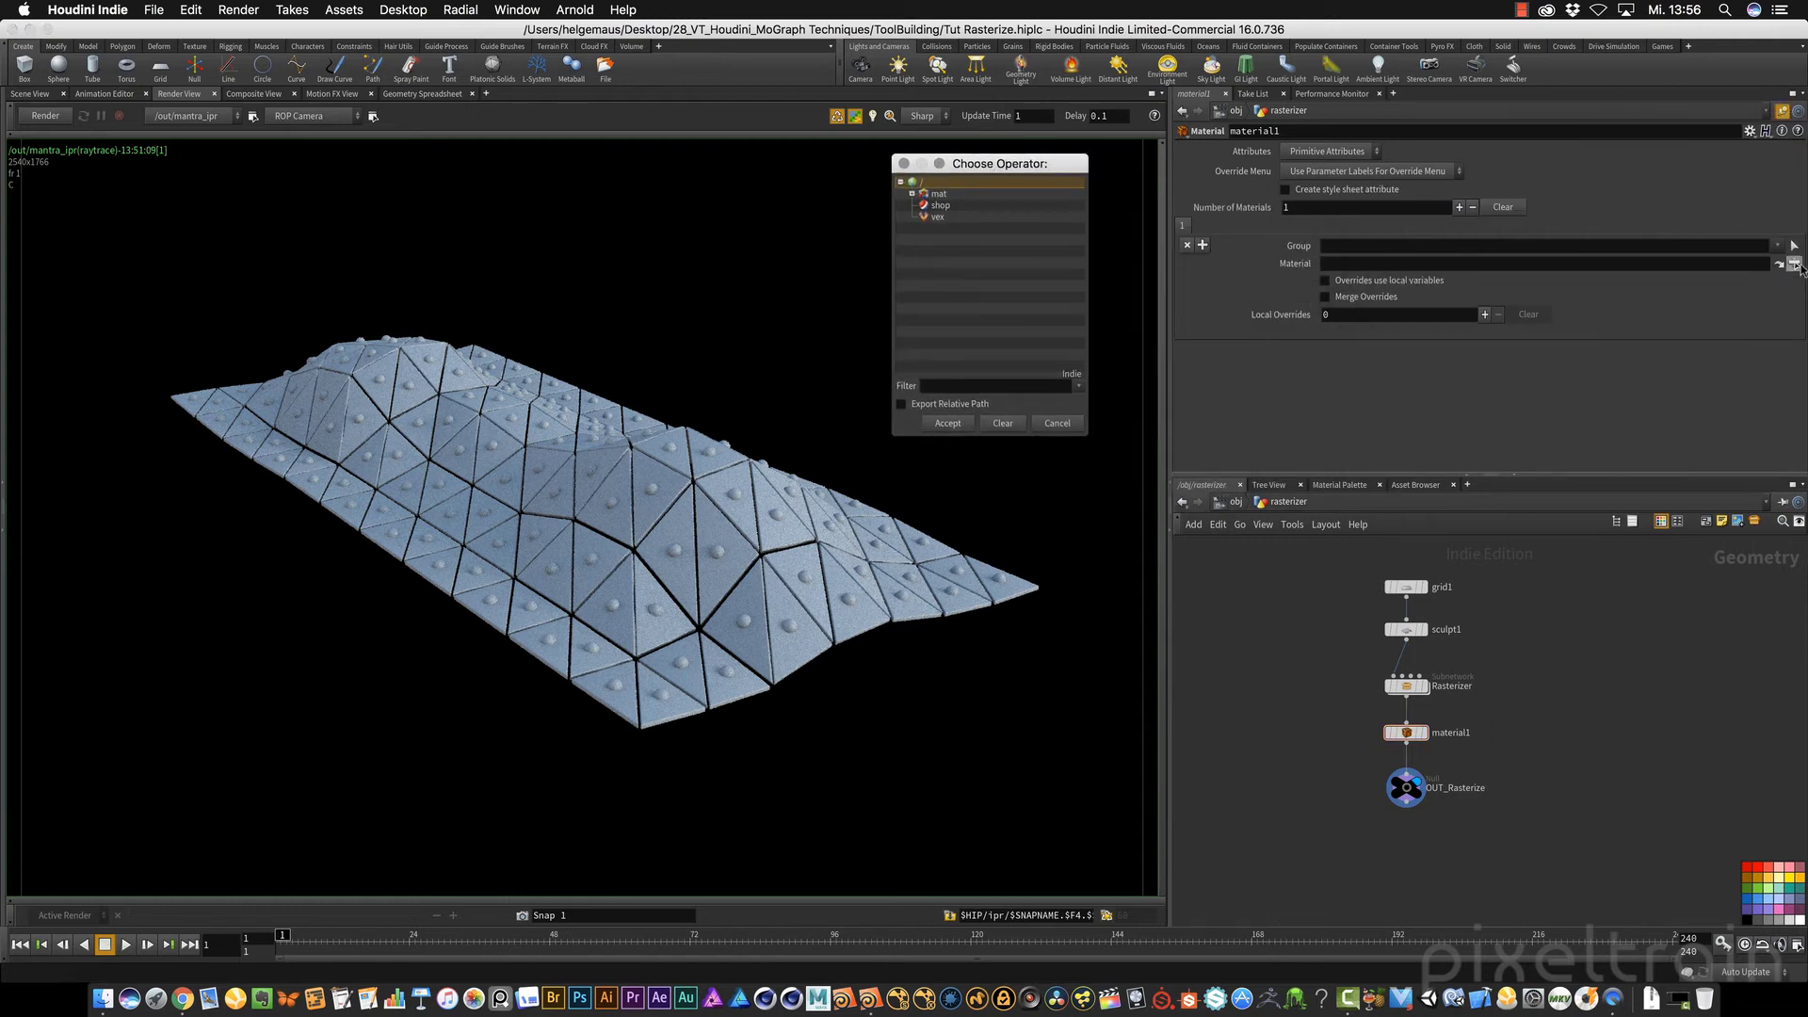
click(911, 193)
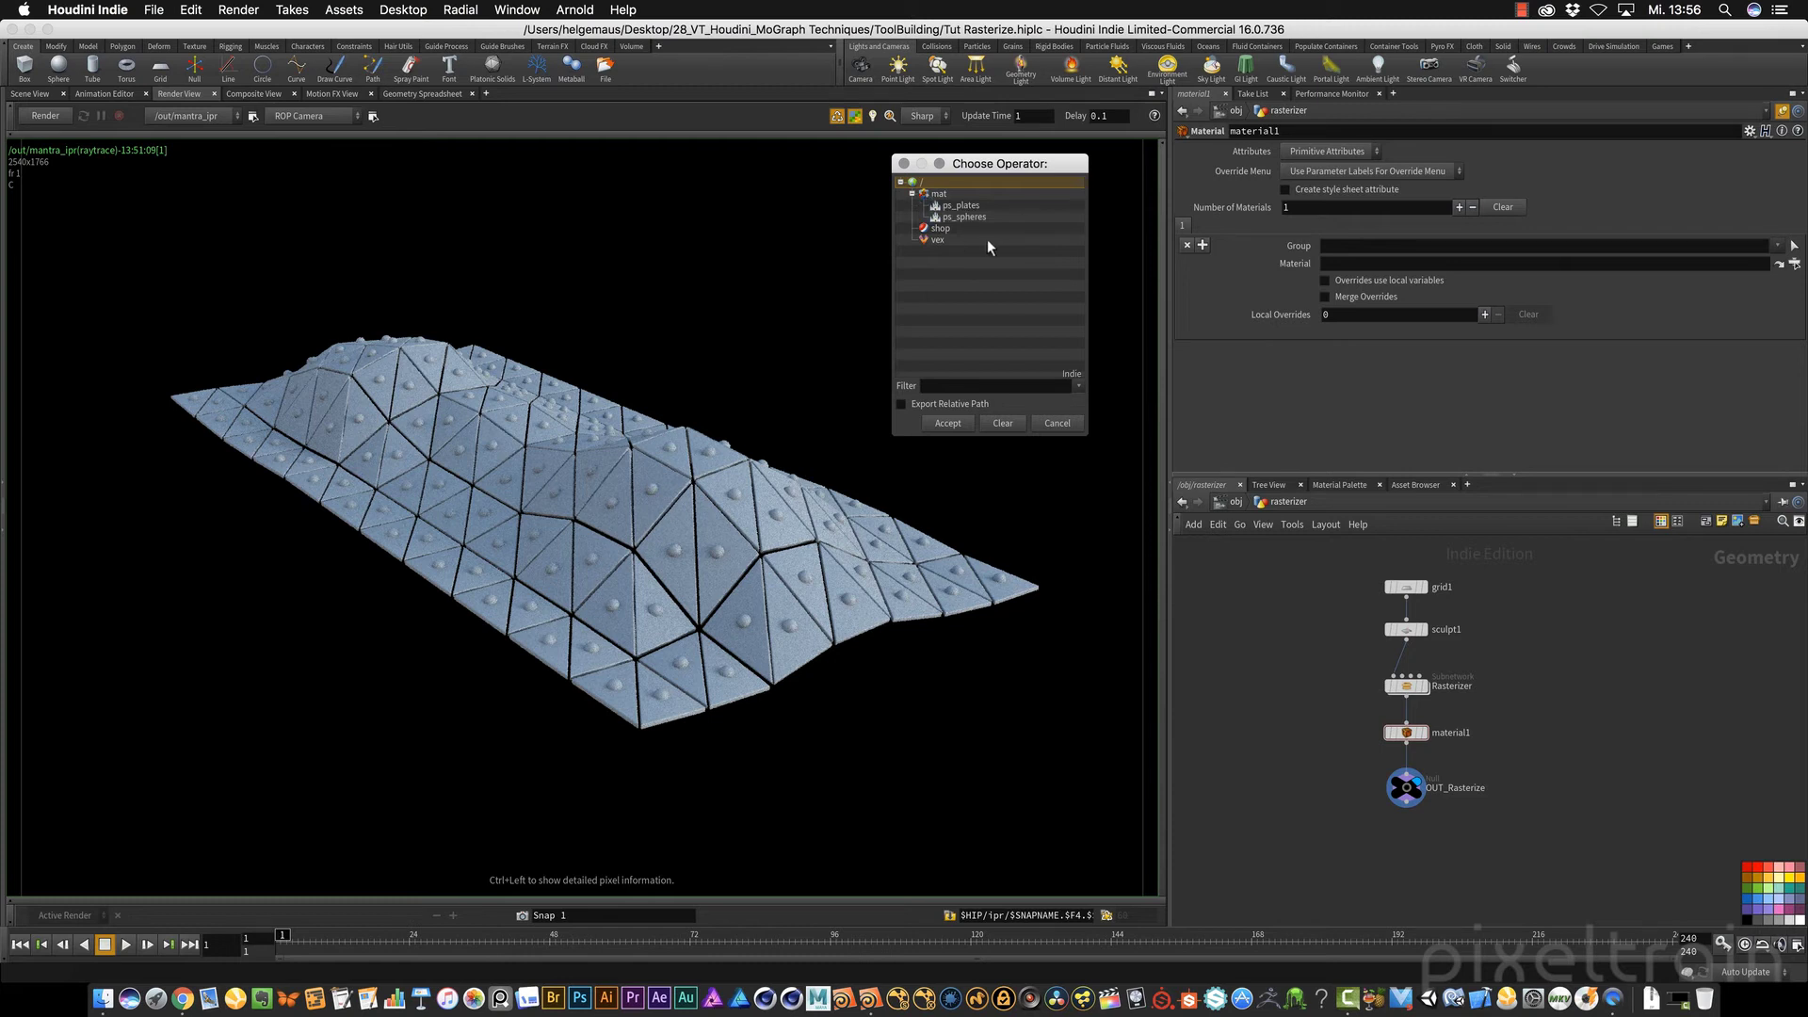
click(951, 206)
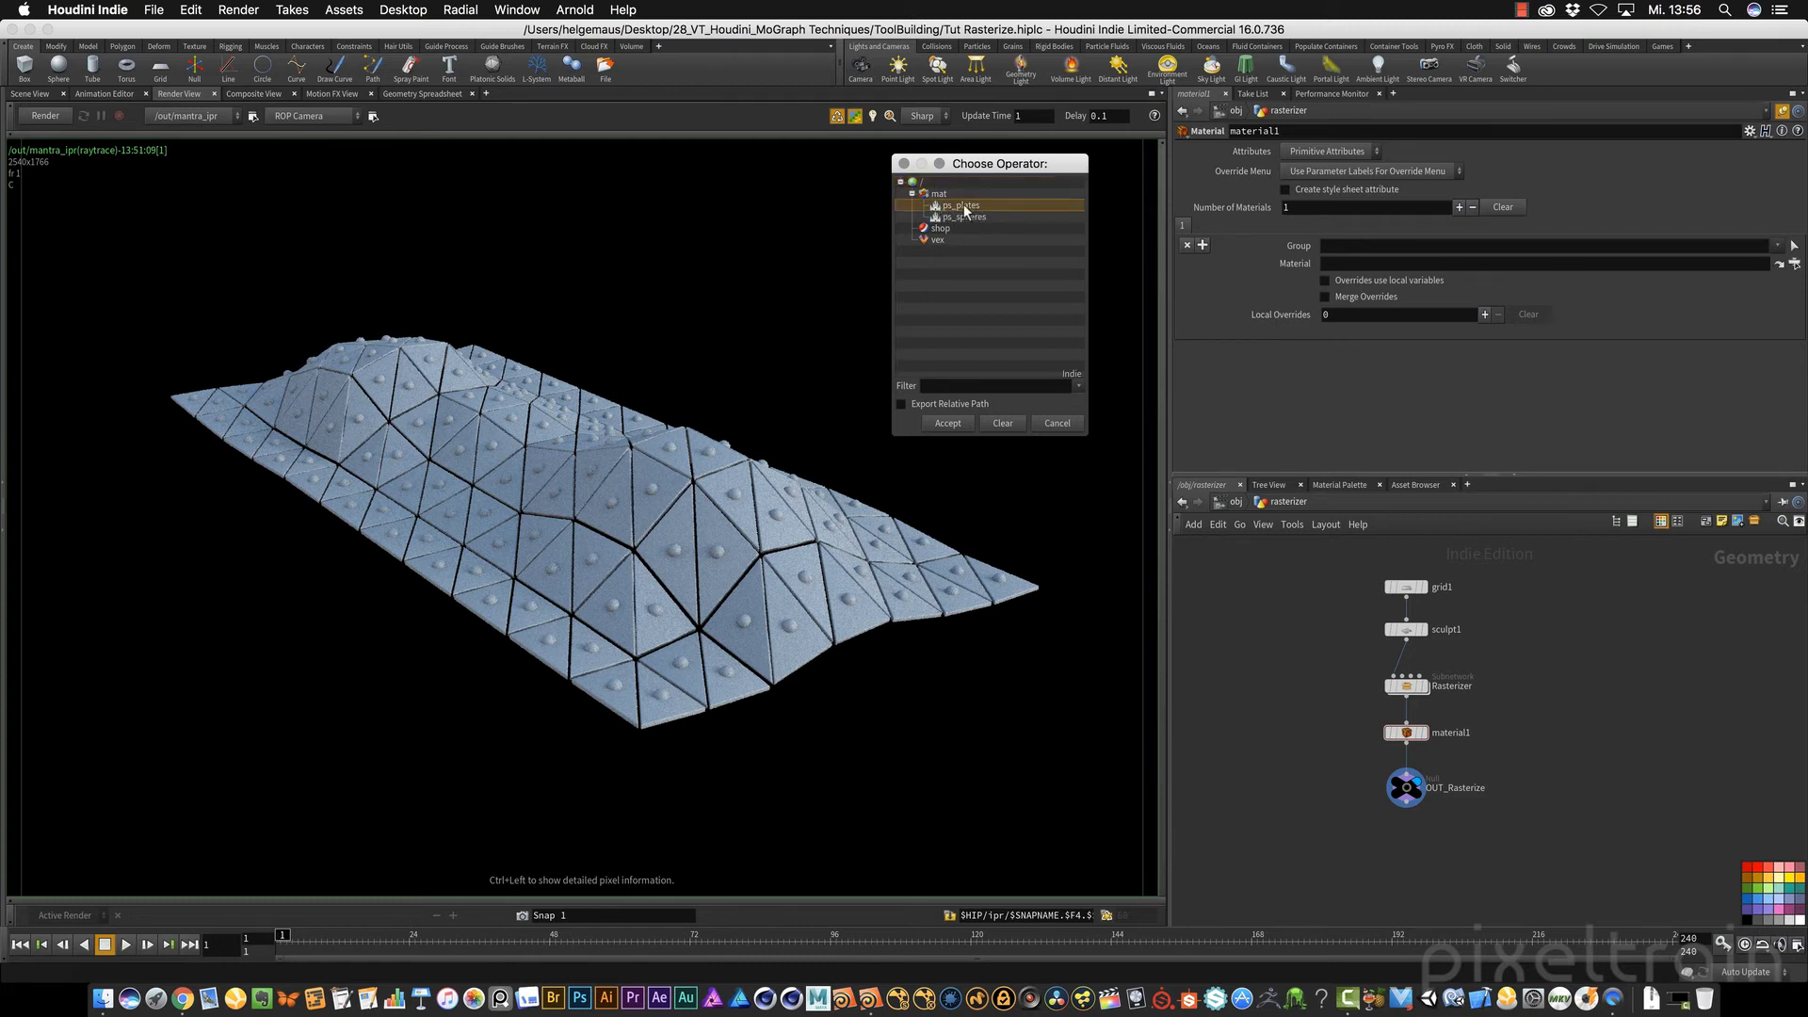
click(945, 424)
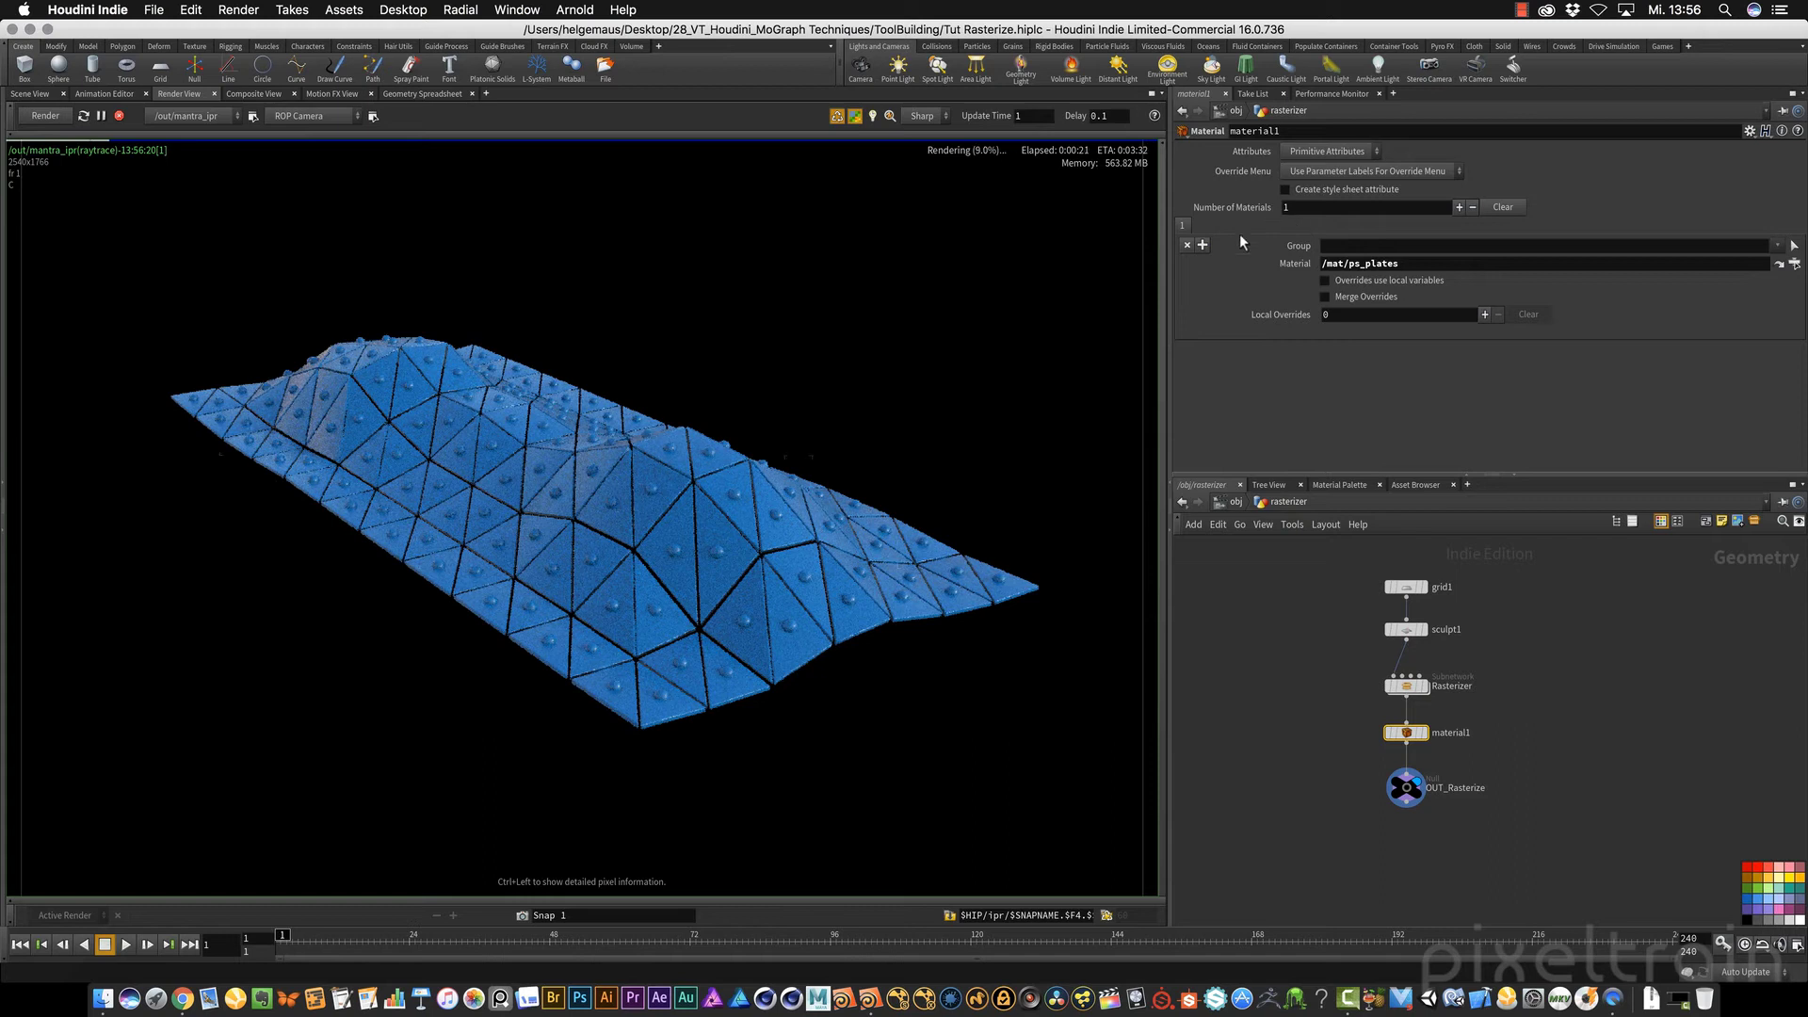
Step: Apply the first material to the plates_mat group and add a second material slot
click(1779, 246)
click(1789, 267)
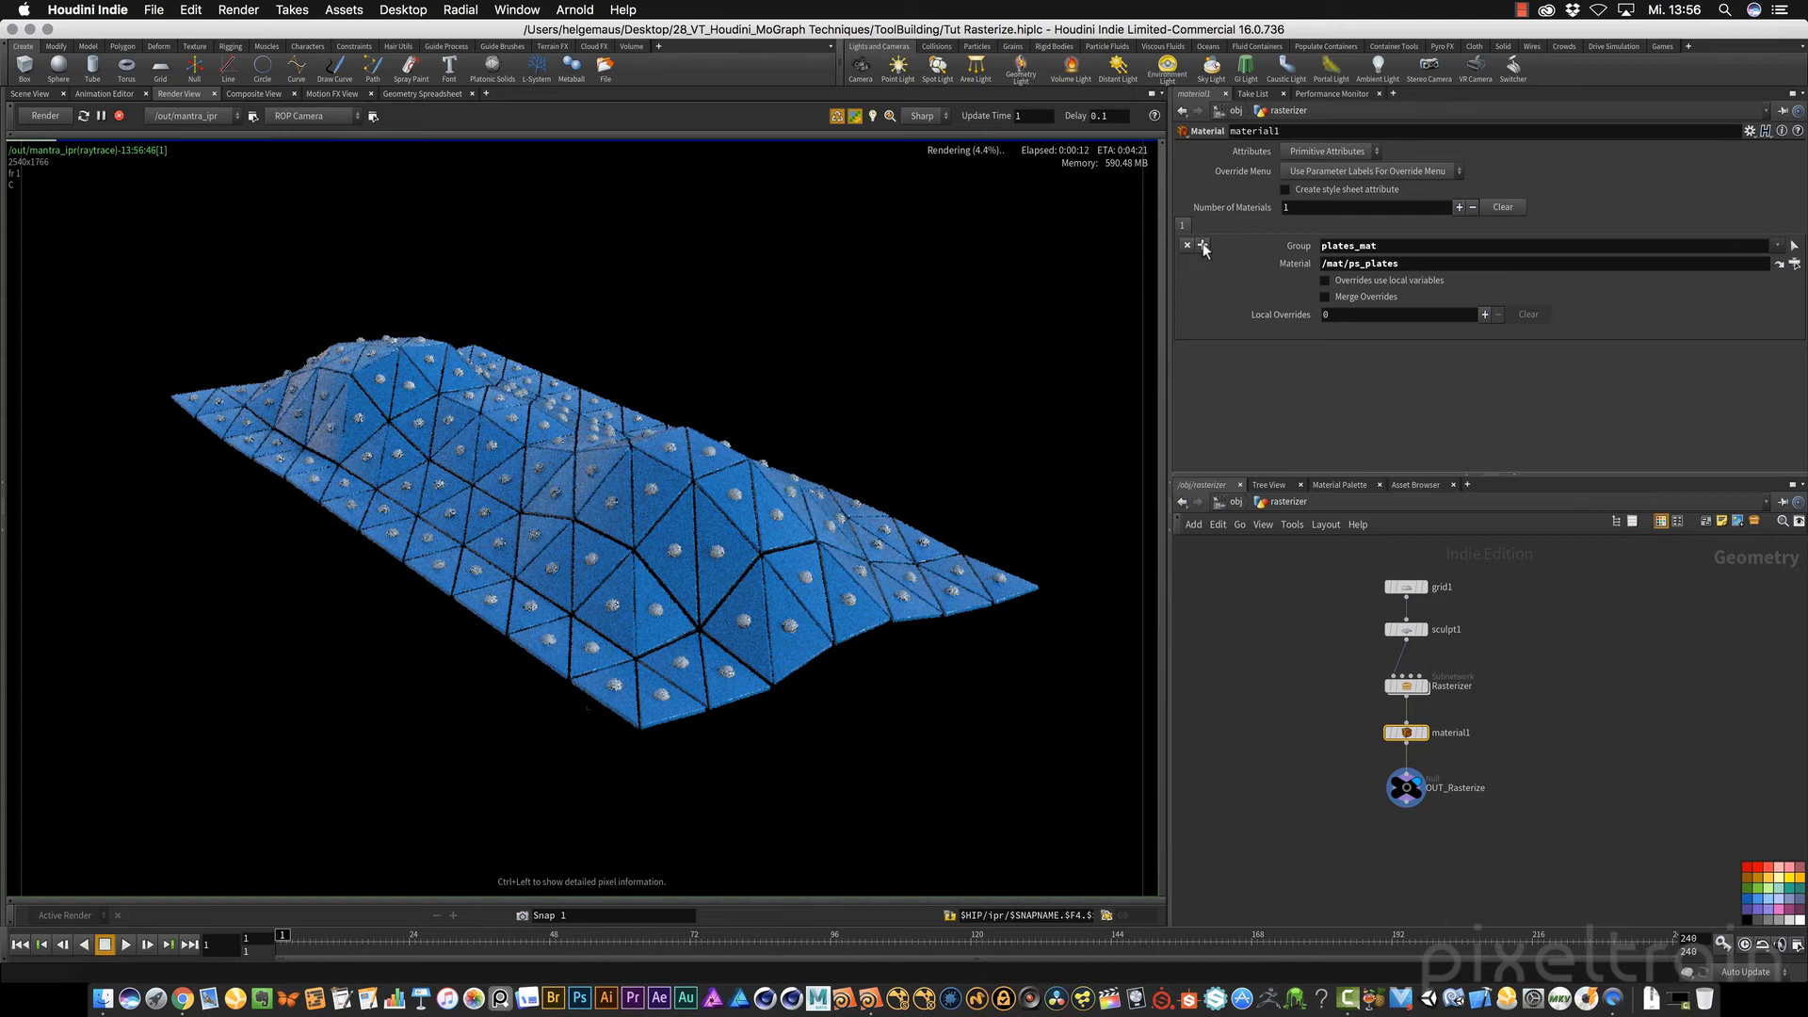
click(1457, 207)
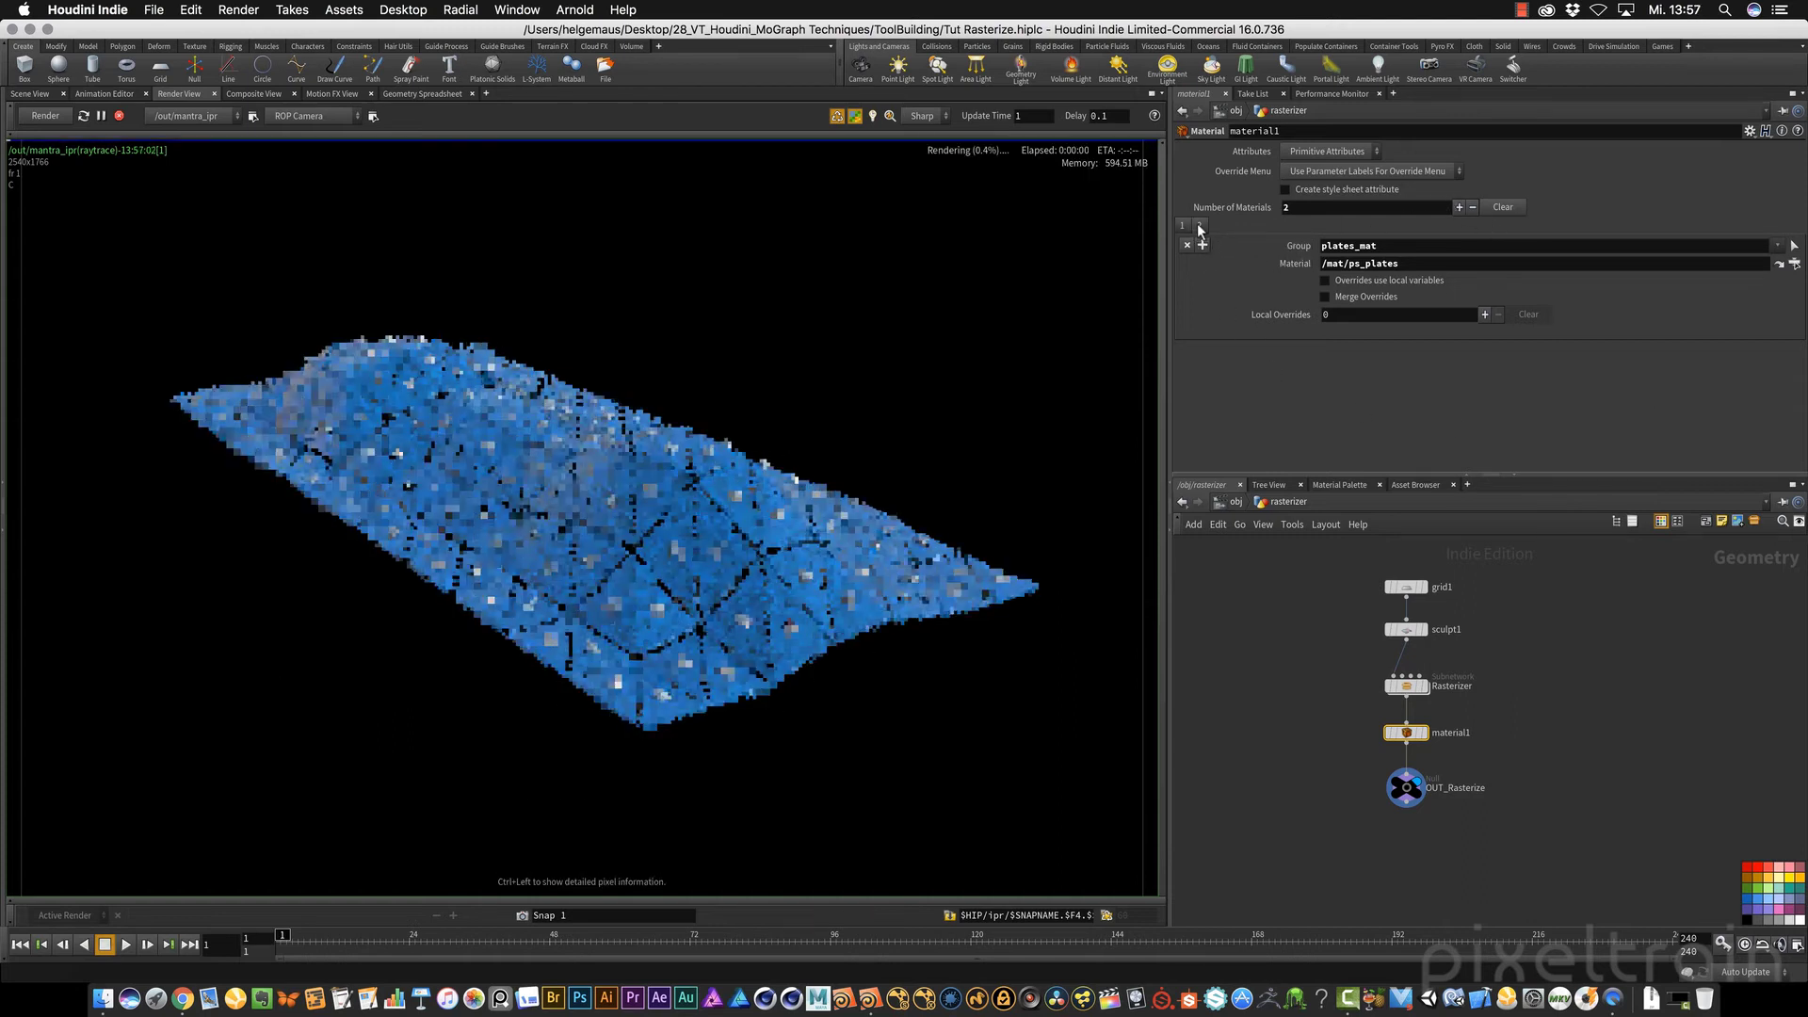
click(1198, 226)
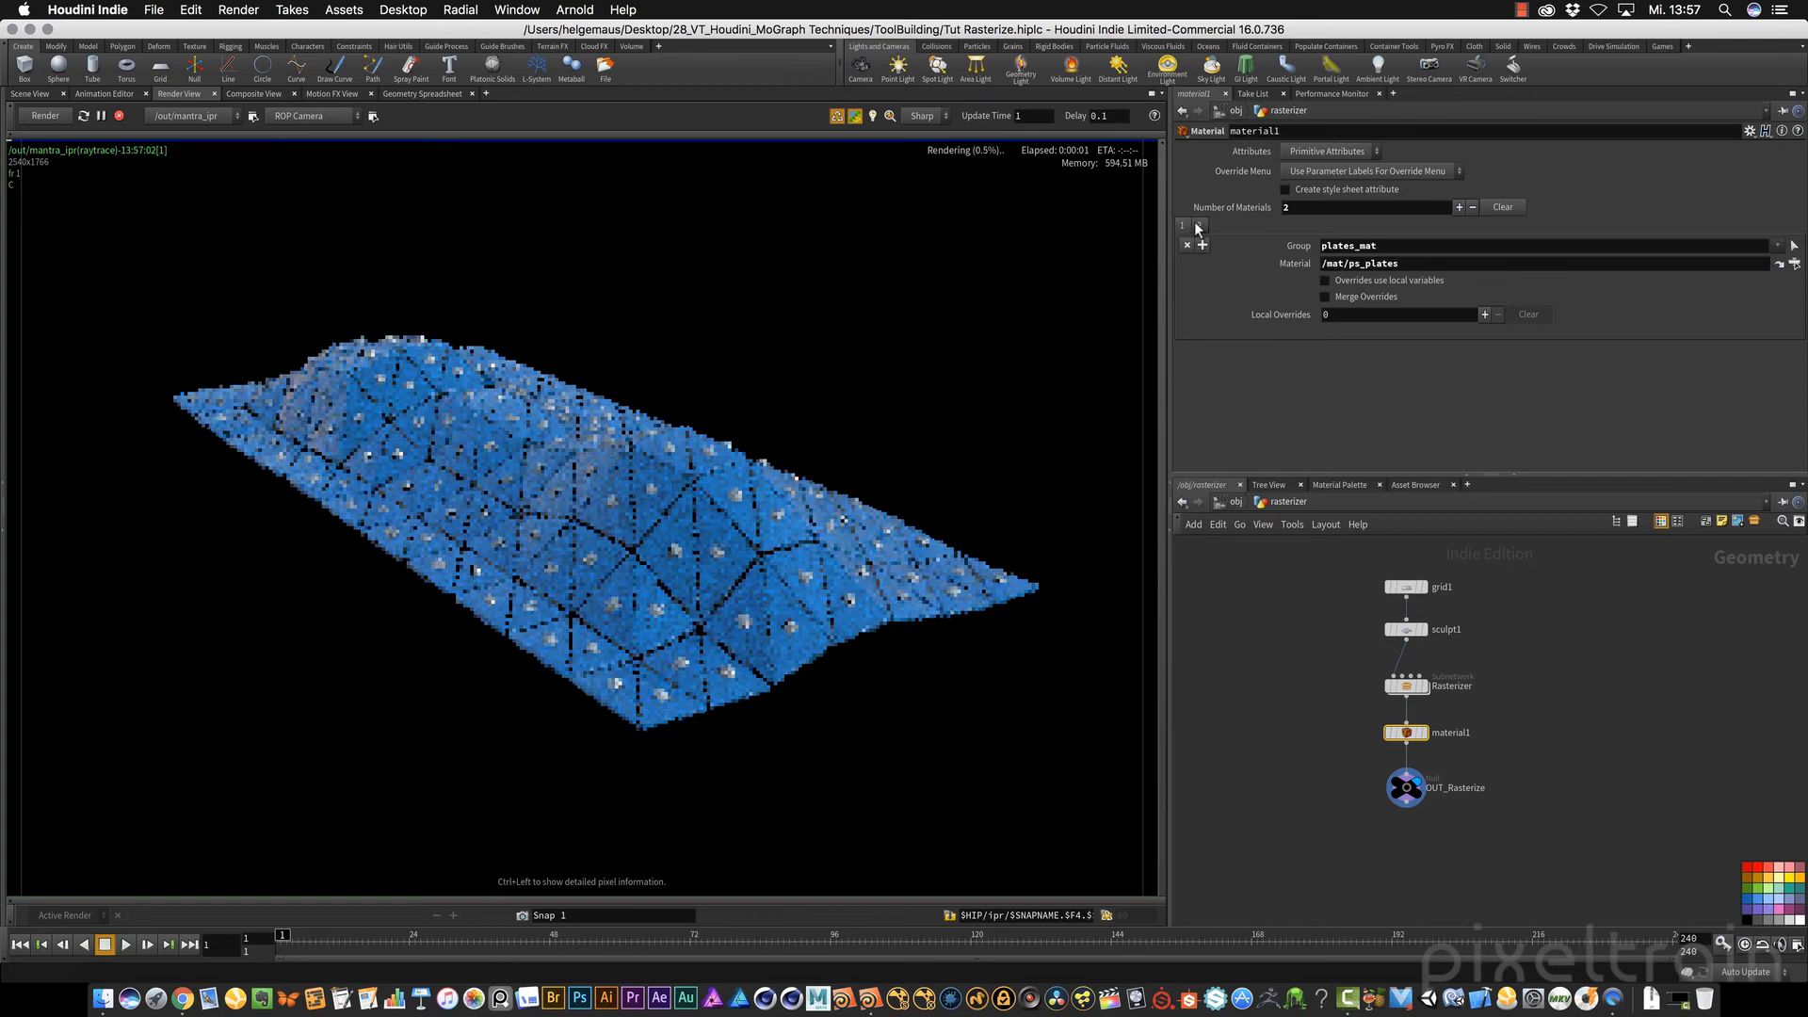
Step: Assign /mat/ps_spheres to the spheres_mat group in the second slot
click(1778, 247)
click(1785, 280)
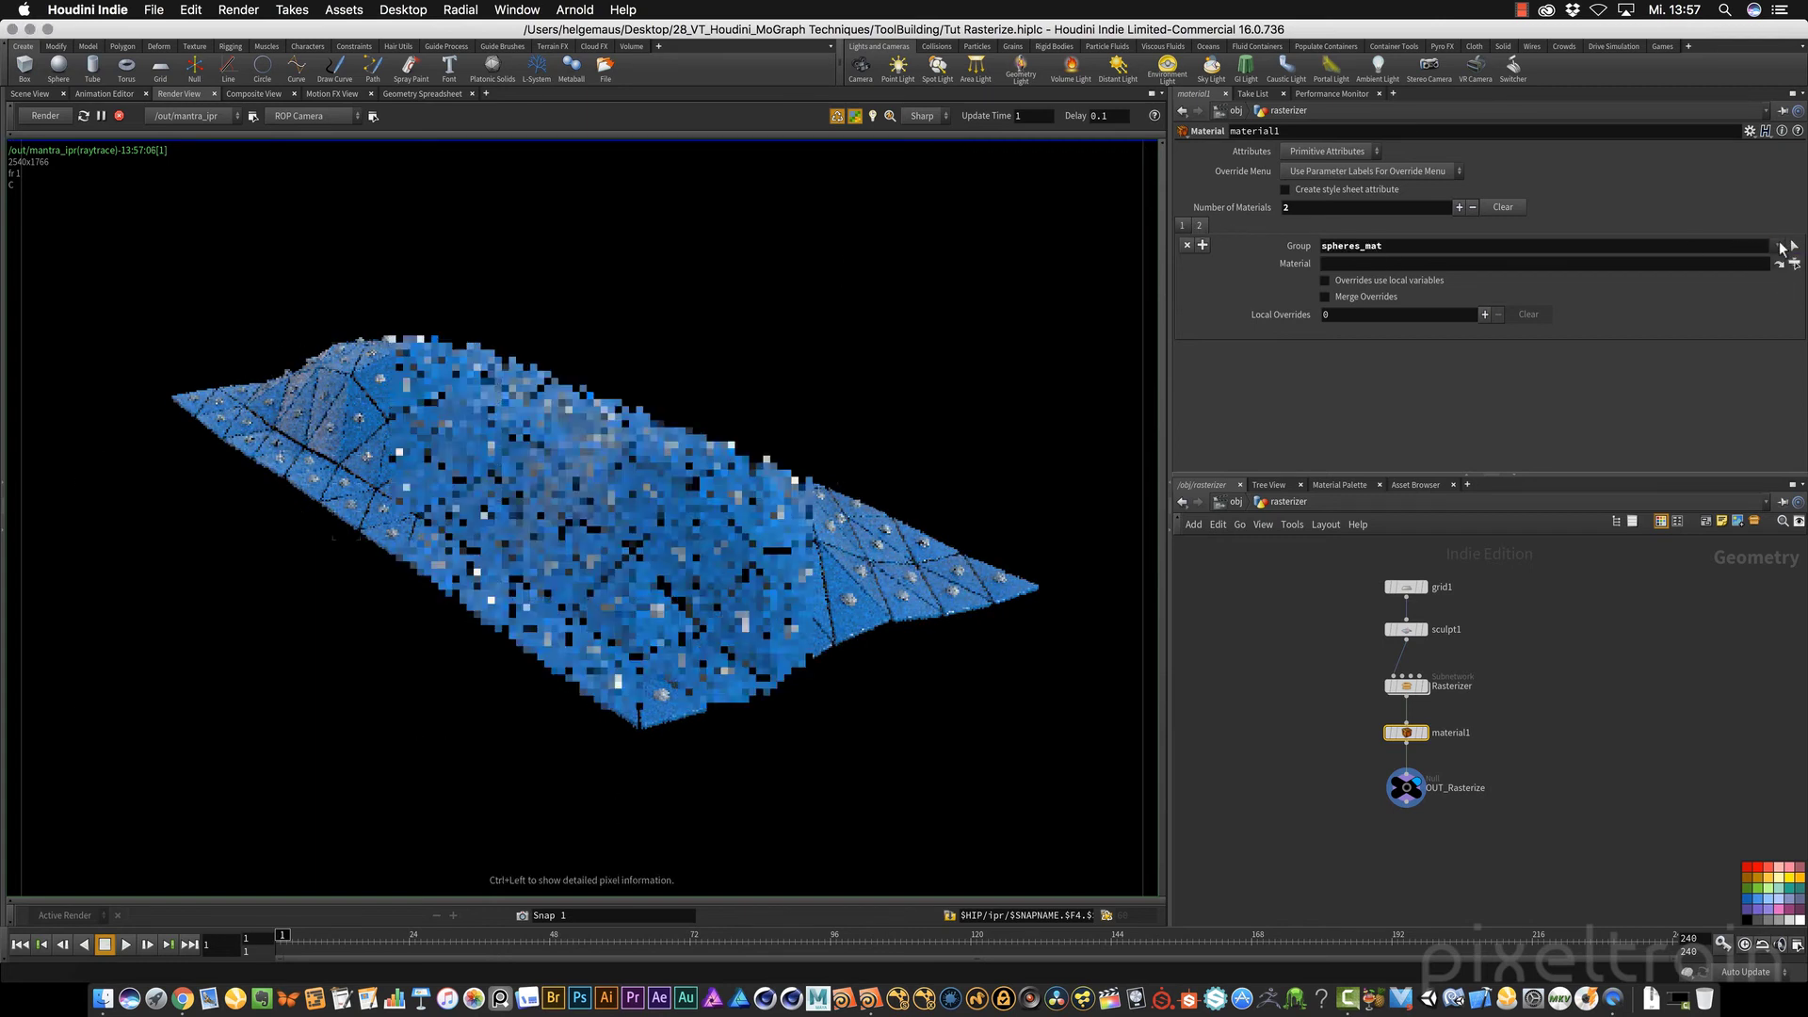
click(1795, 266)
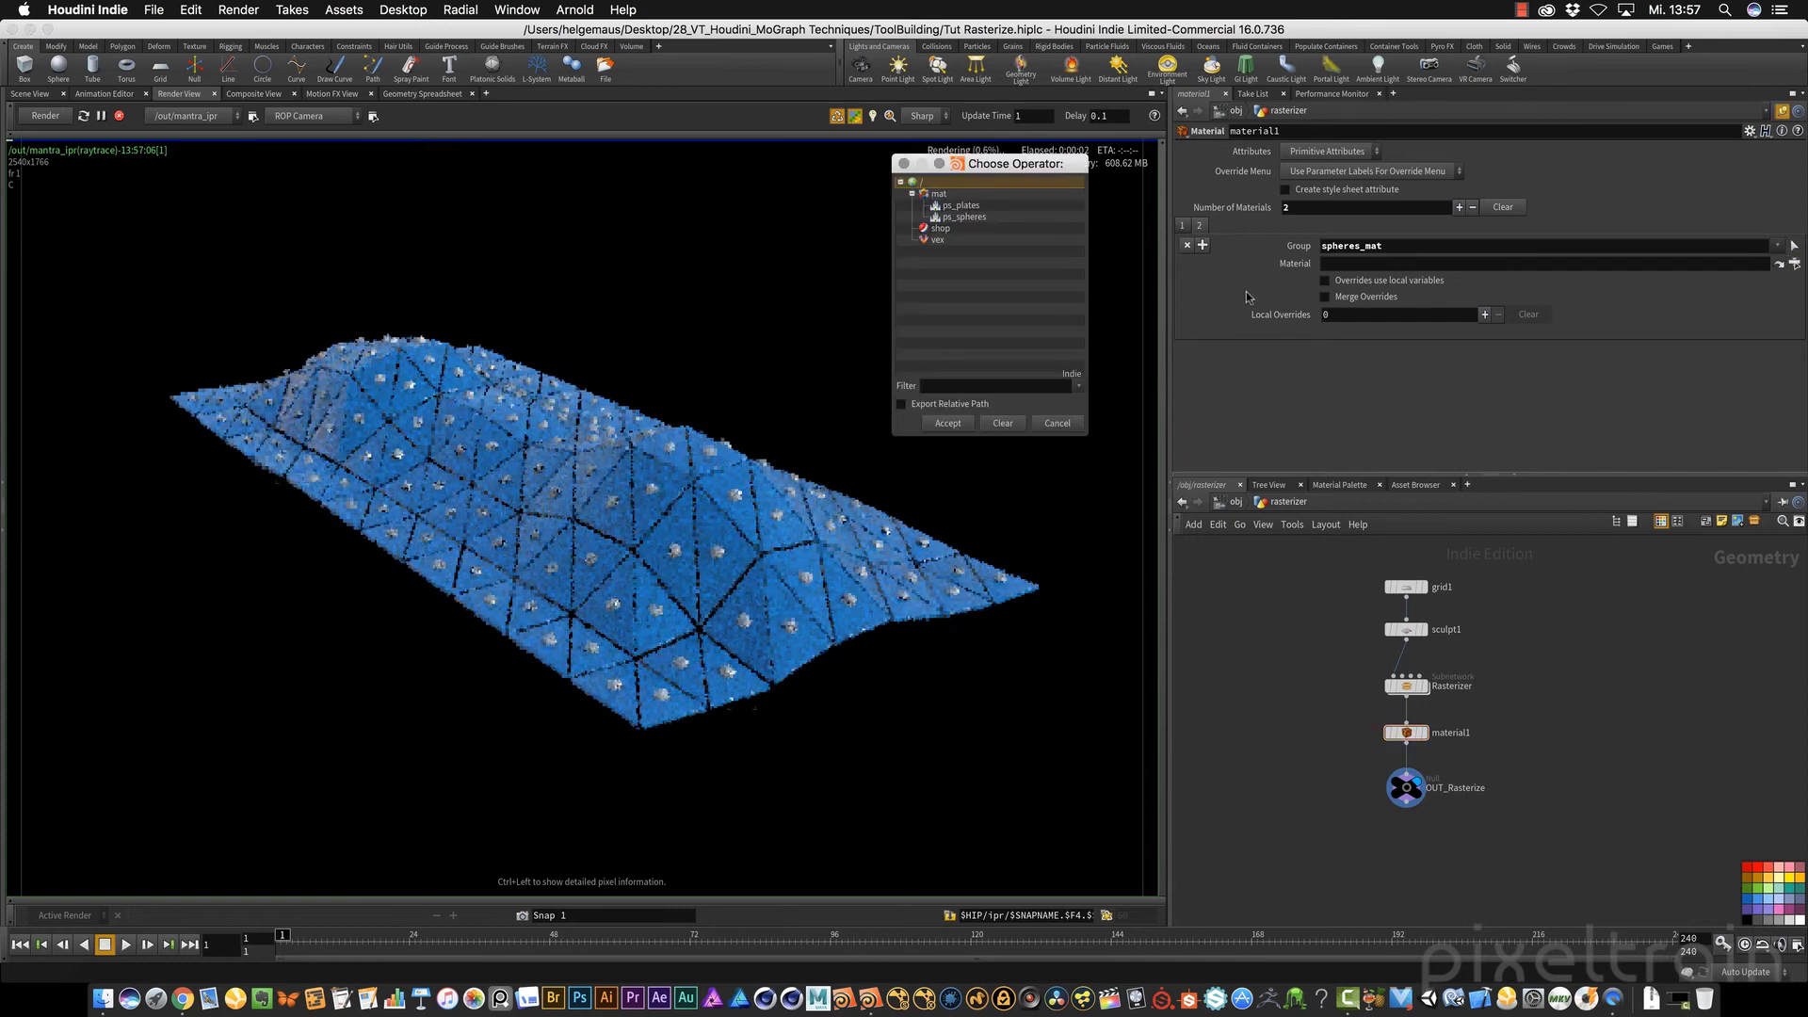
click(965, 217)
click(949, 423)
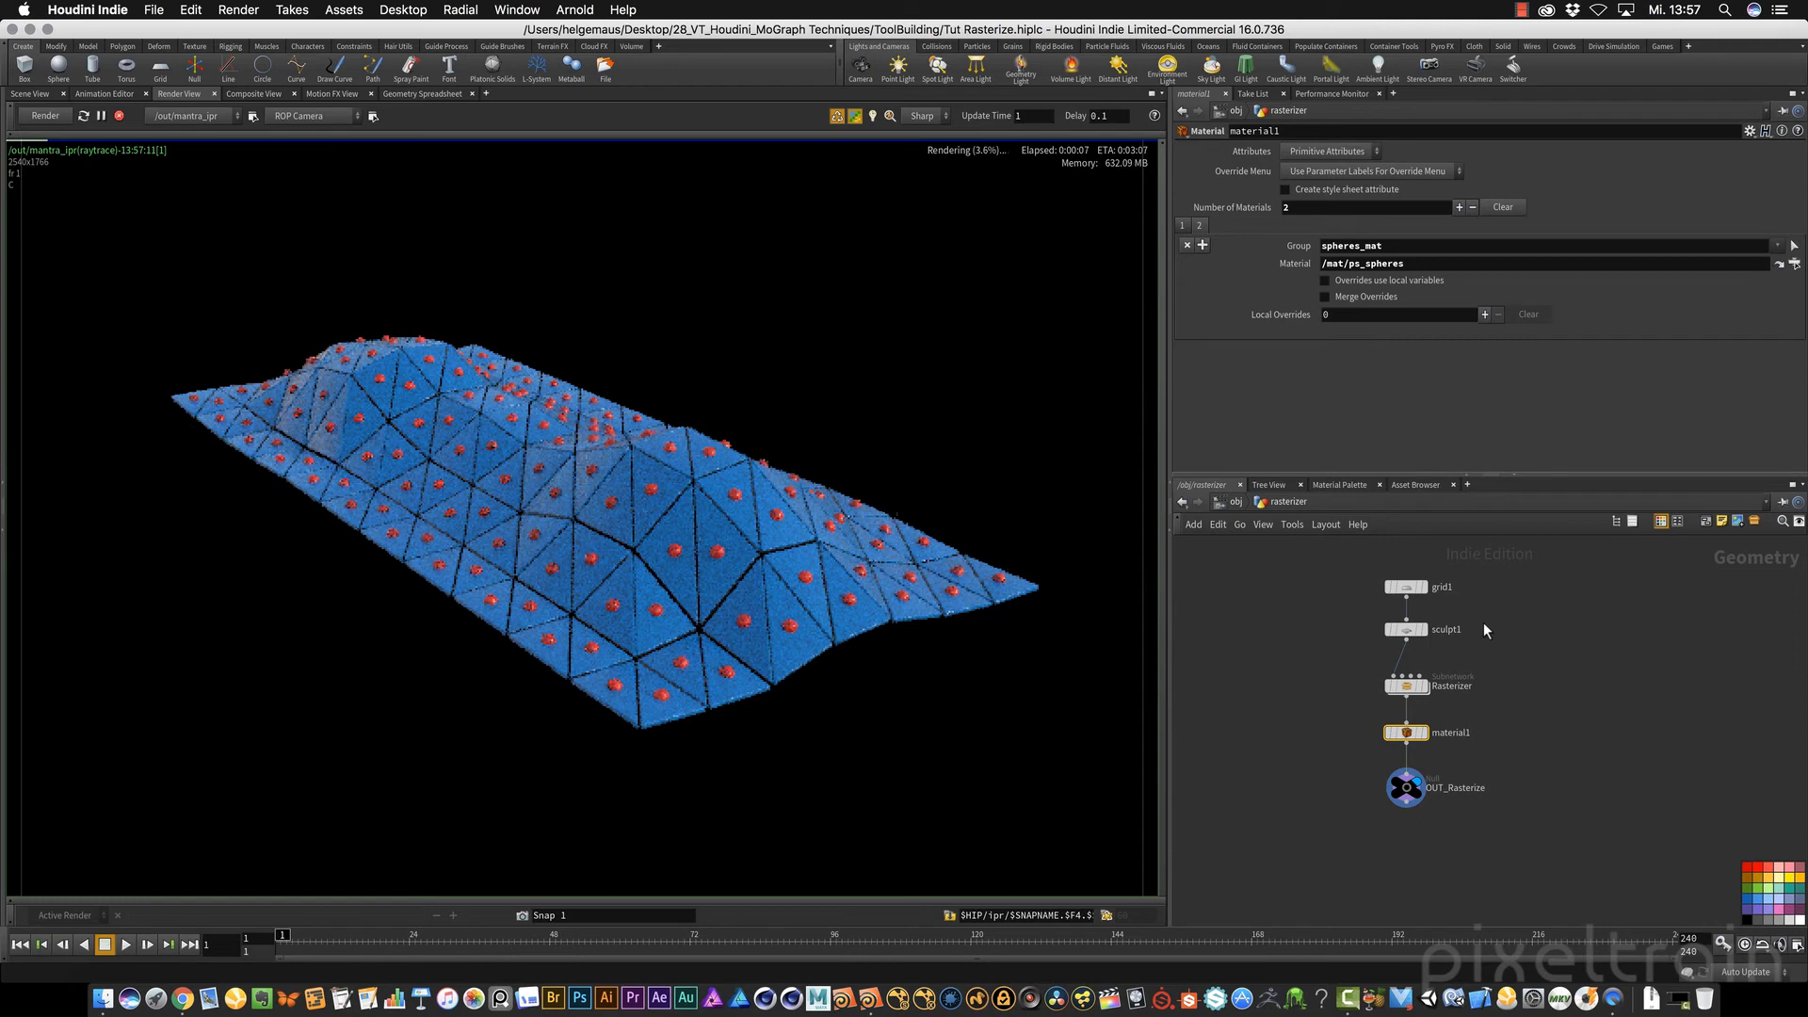
Step: Switch to the /mat network and select the ps_plates shader
click(1234, 502)
click(1258, 499)
click(1296, 562)
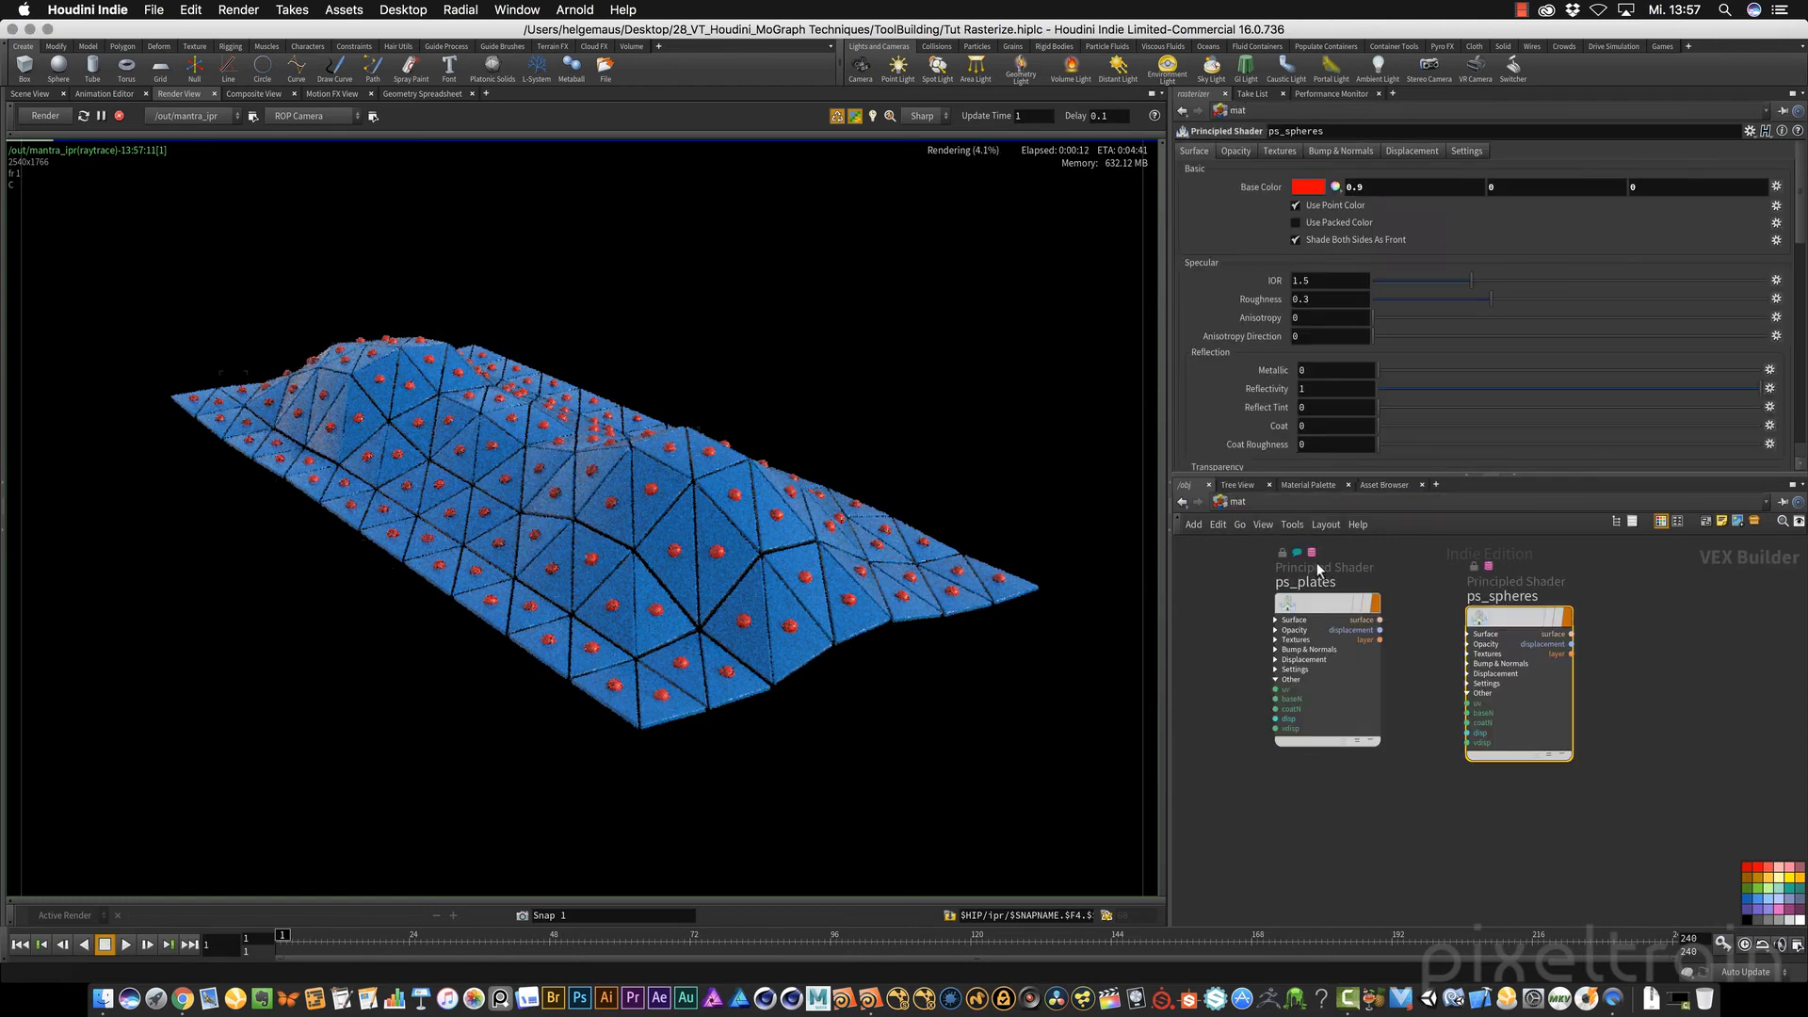
drag(1593, 617, 1607, 614)
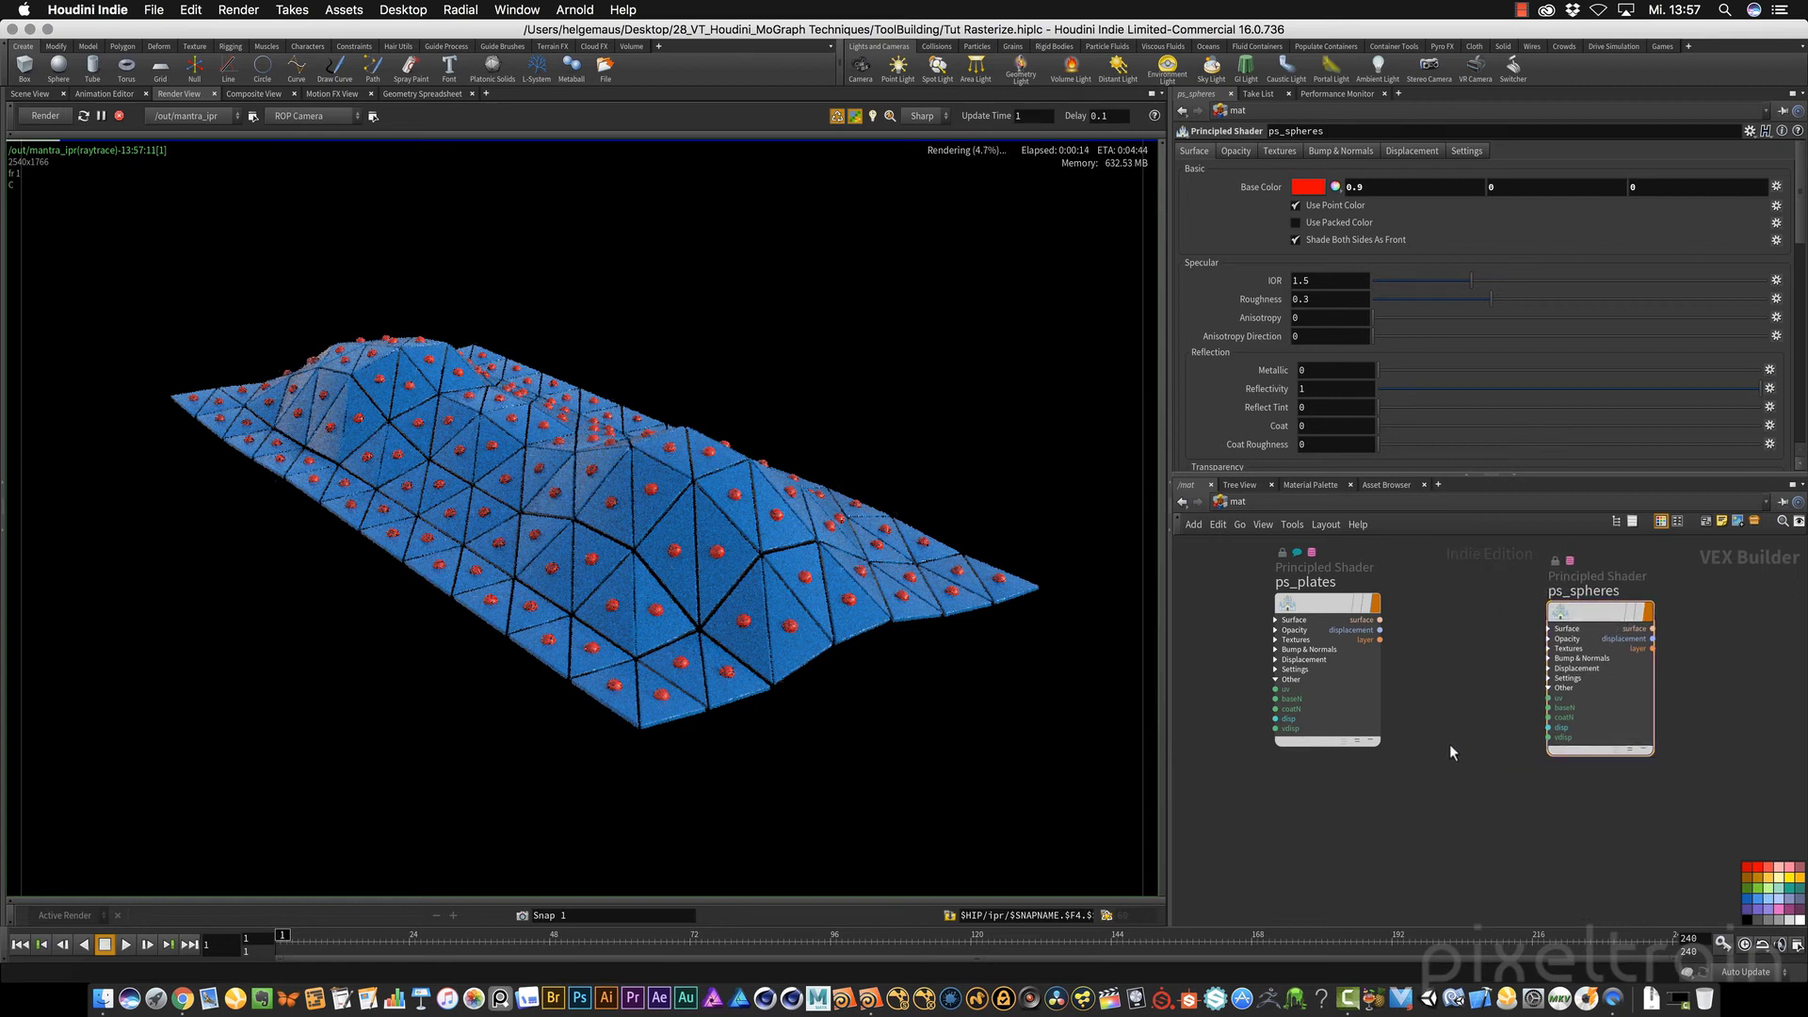
click(1337, 603)
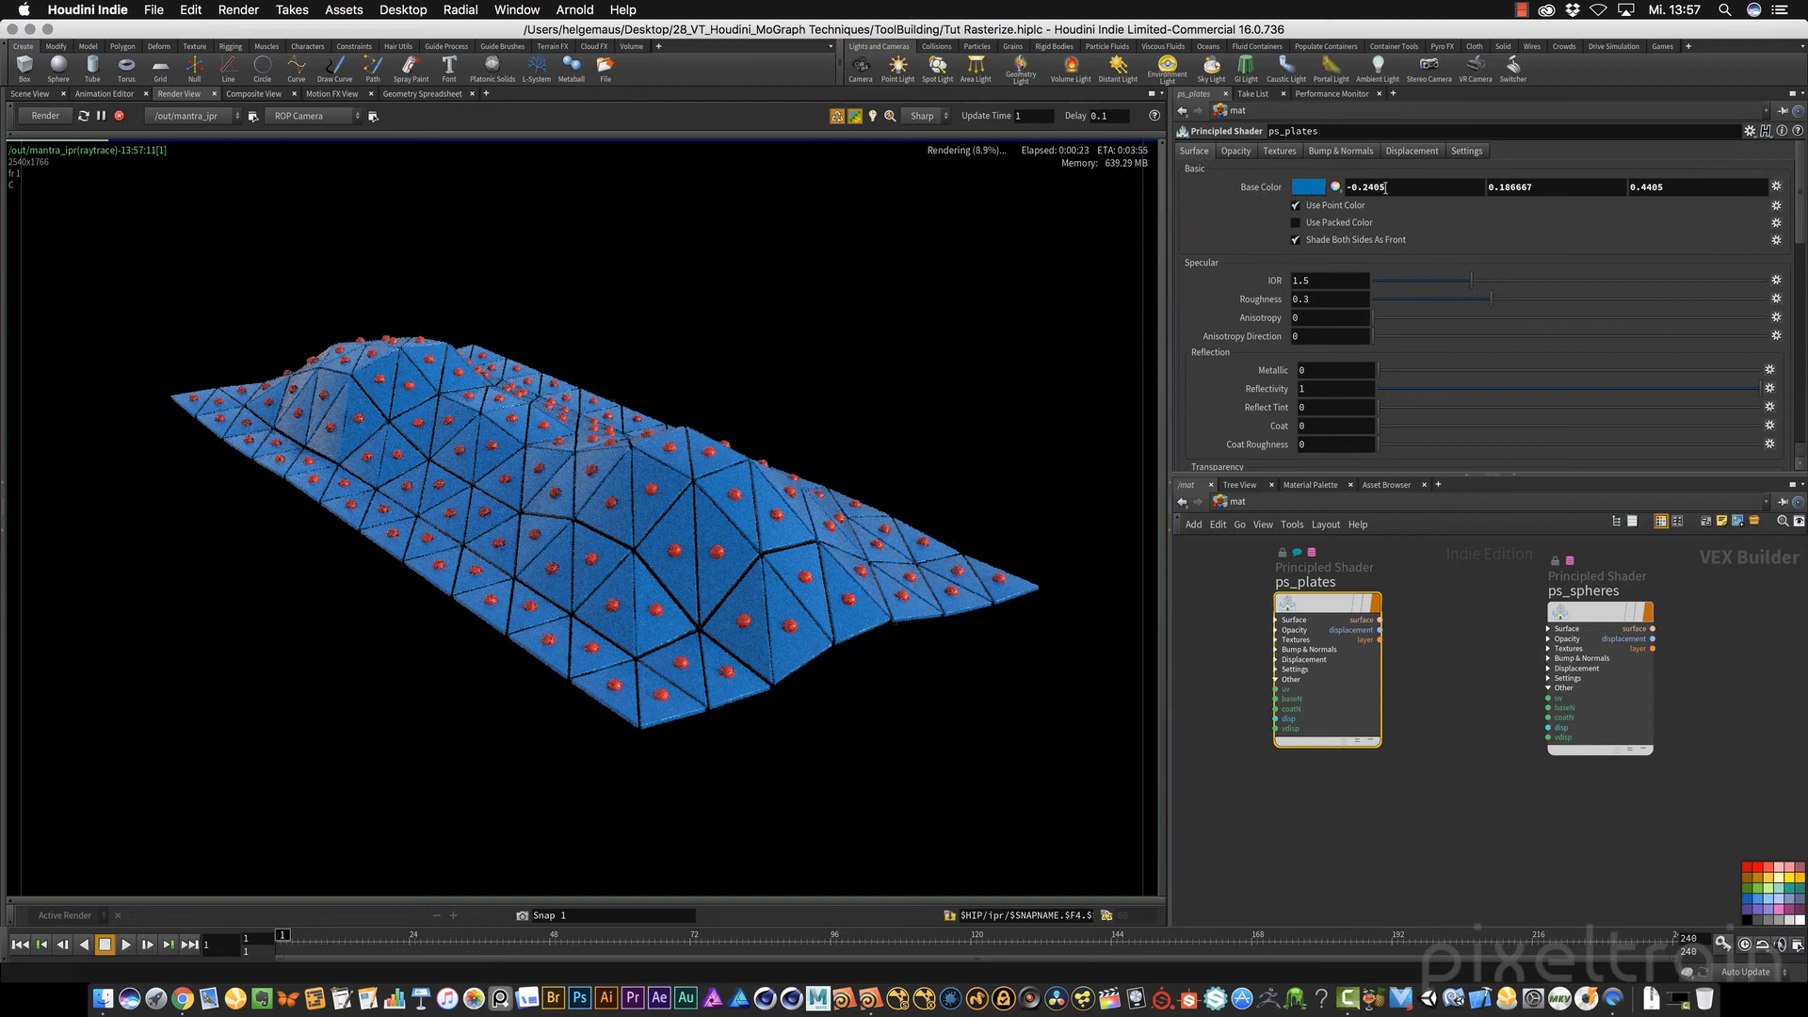
Step: Enter 1, 1, 1 as the ps_plates base colour to make it pure white
click(1357, 187)
text(1)
key(Tab)
text(1)
key(Tab)
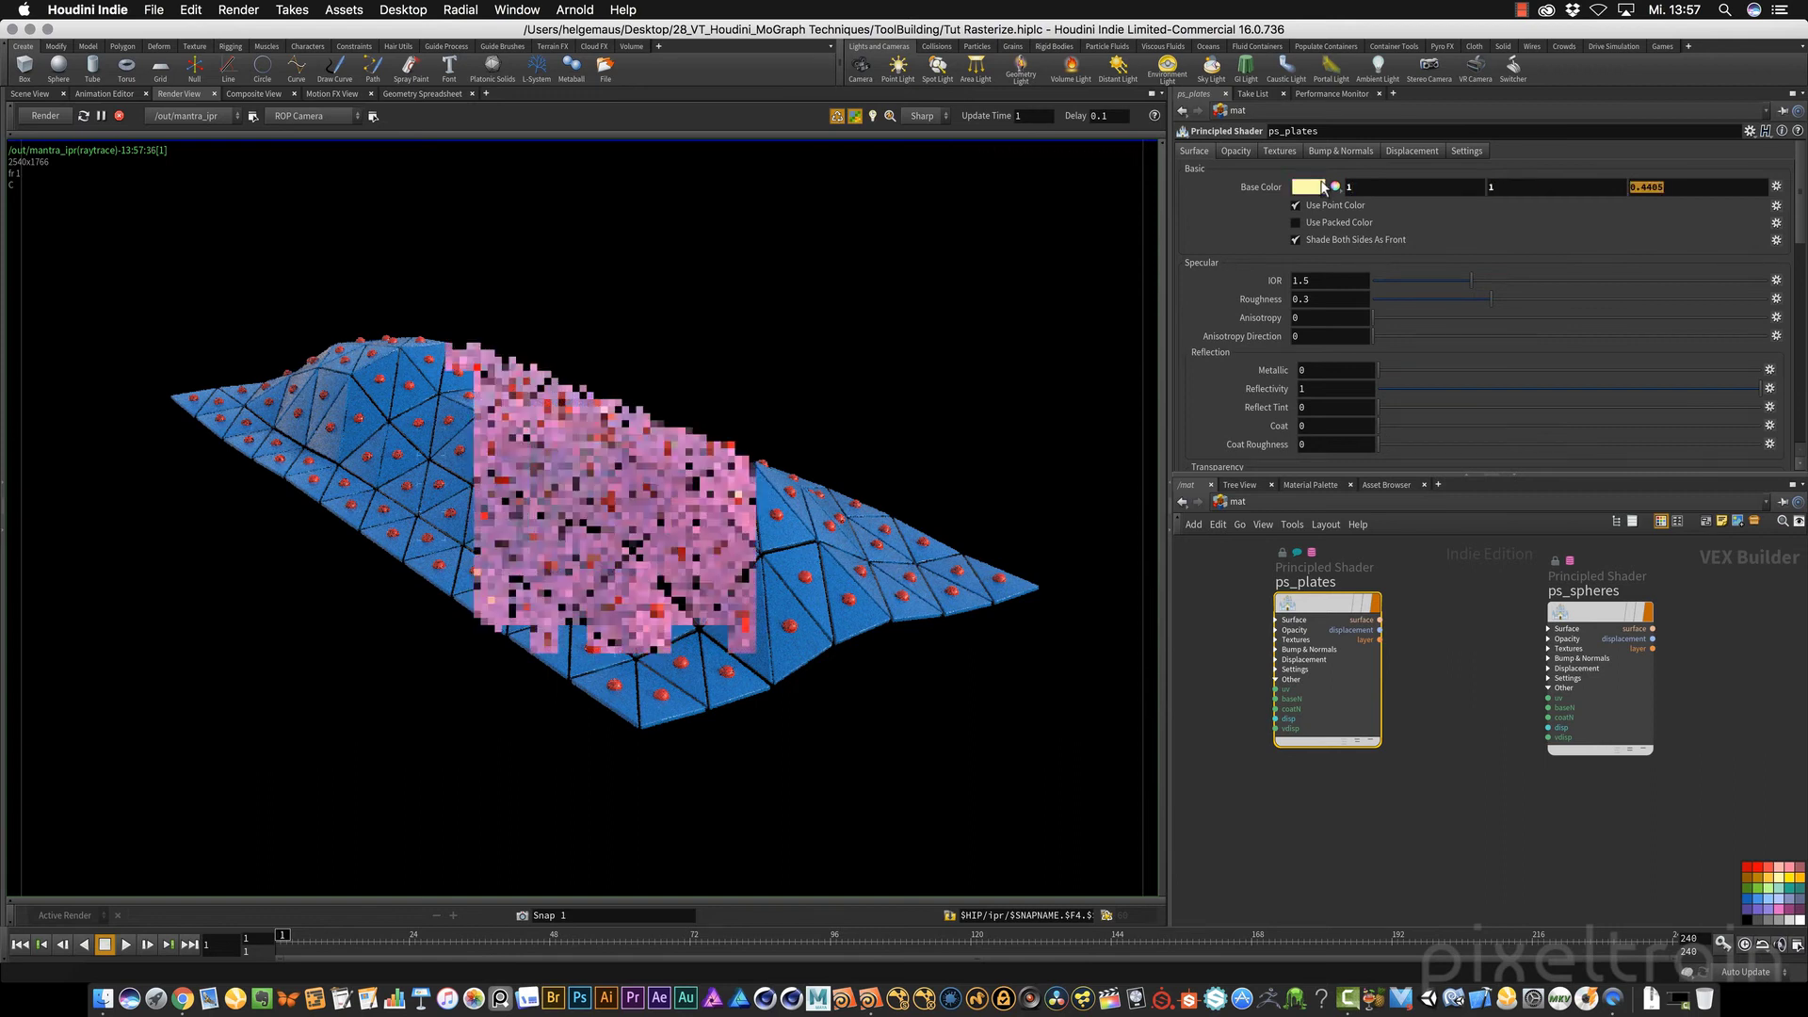
text(1)
key(Tab)
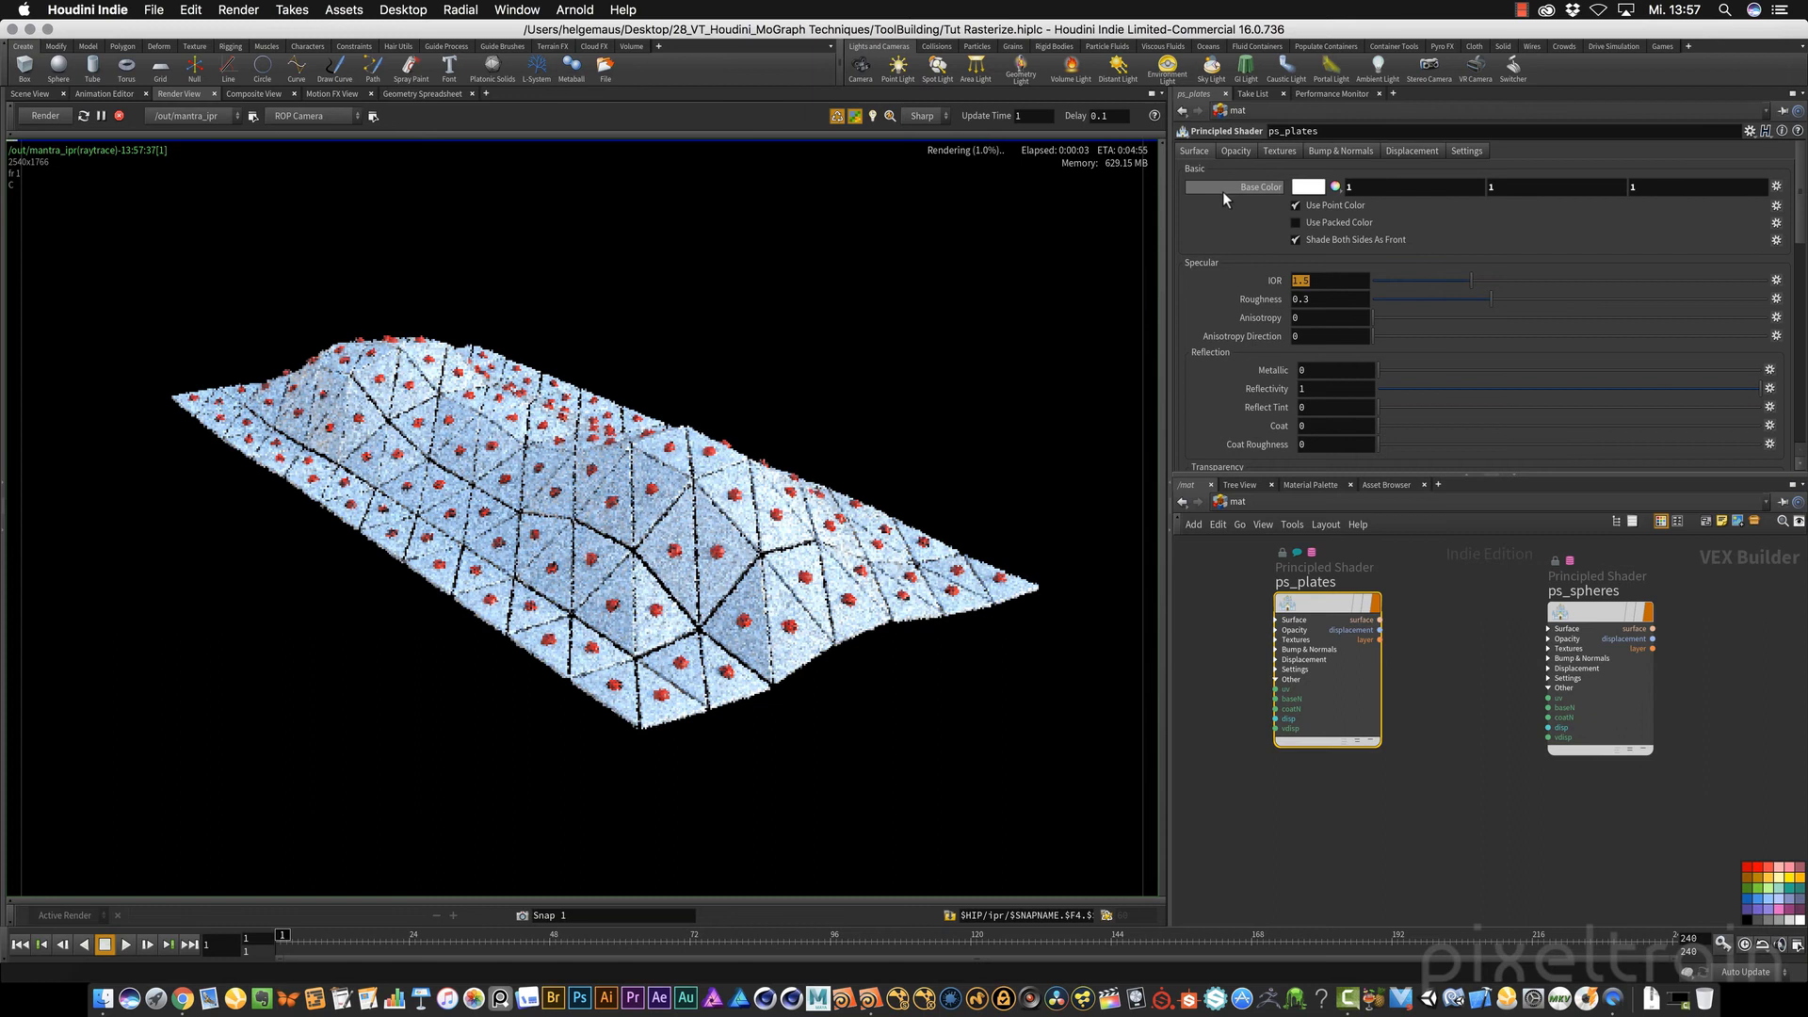
Step: Enable a base colour texture on ps_plates and load Free CGTextures/Metall/MetalBare0102_L.jpg
click(1280, 152)
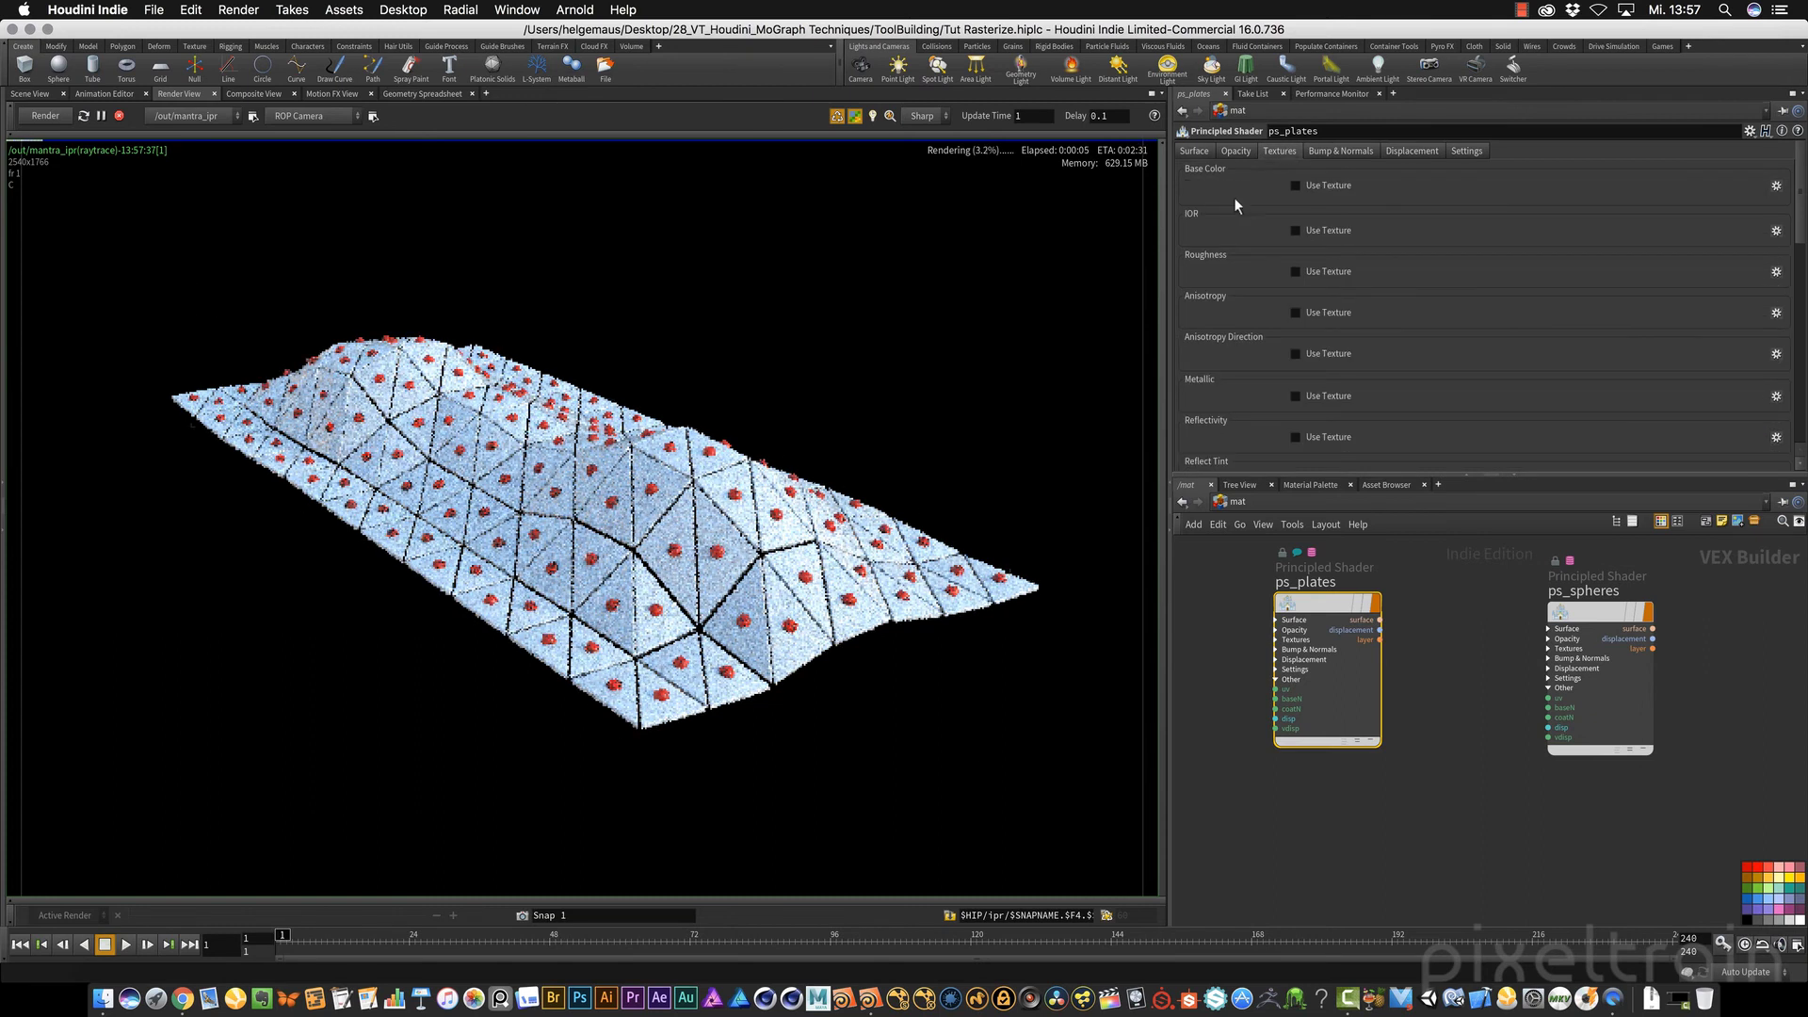
click(1310, 186)
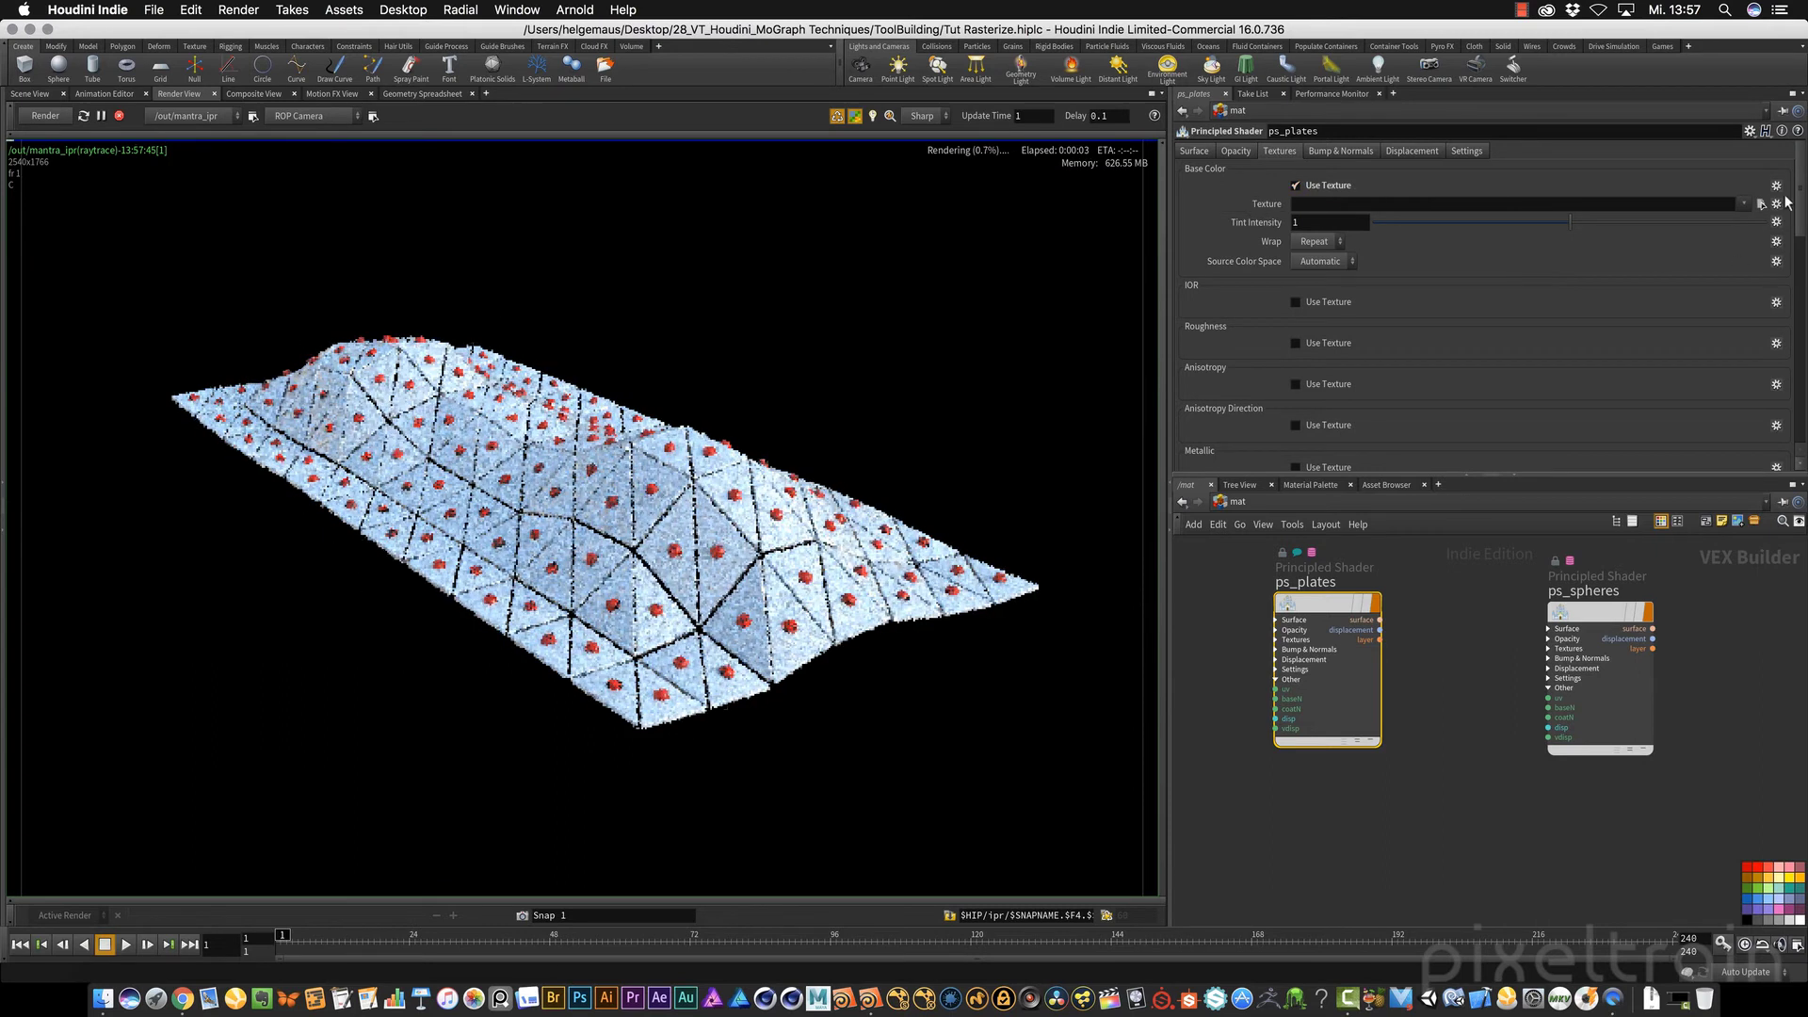
click(1761, 204)
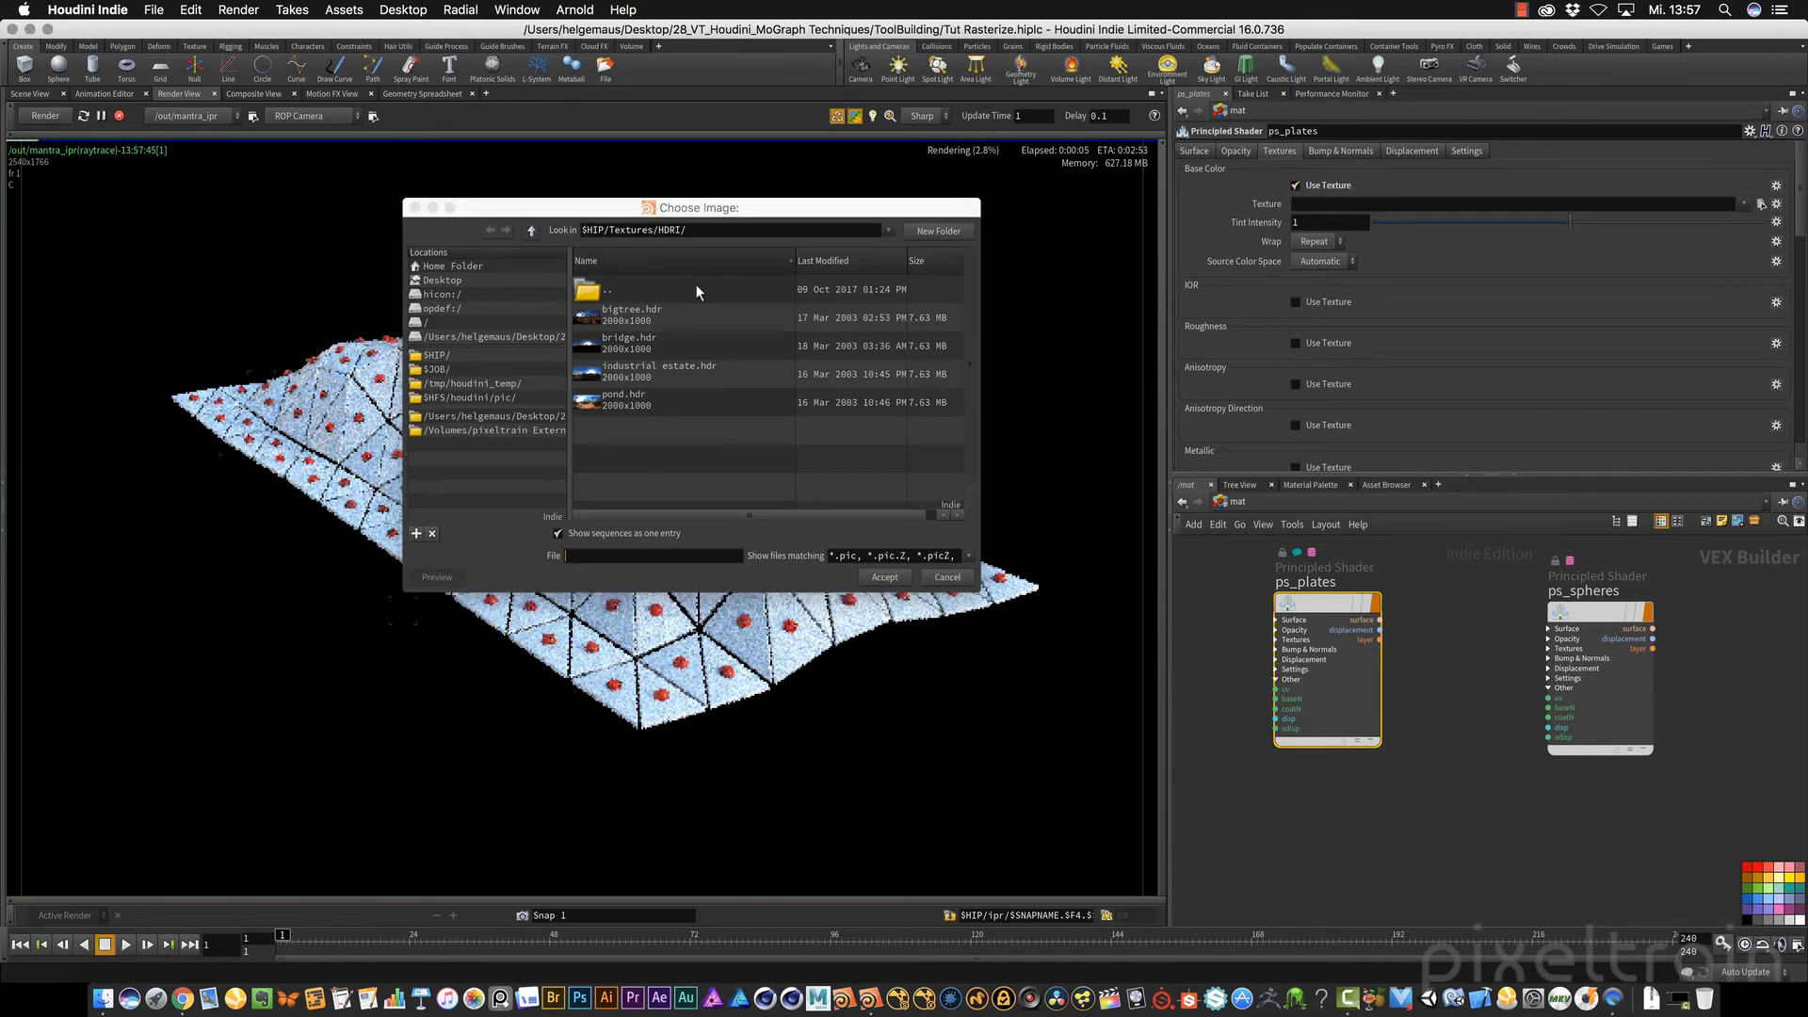
click(531, 230)
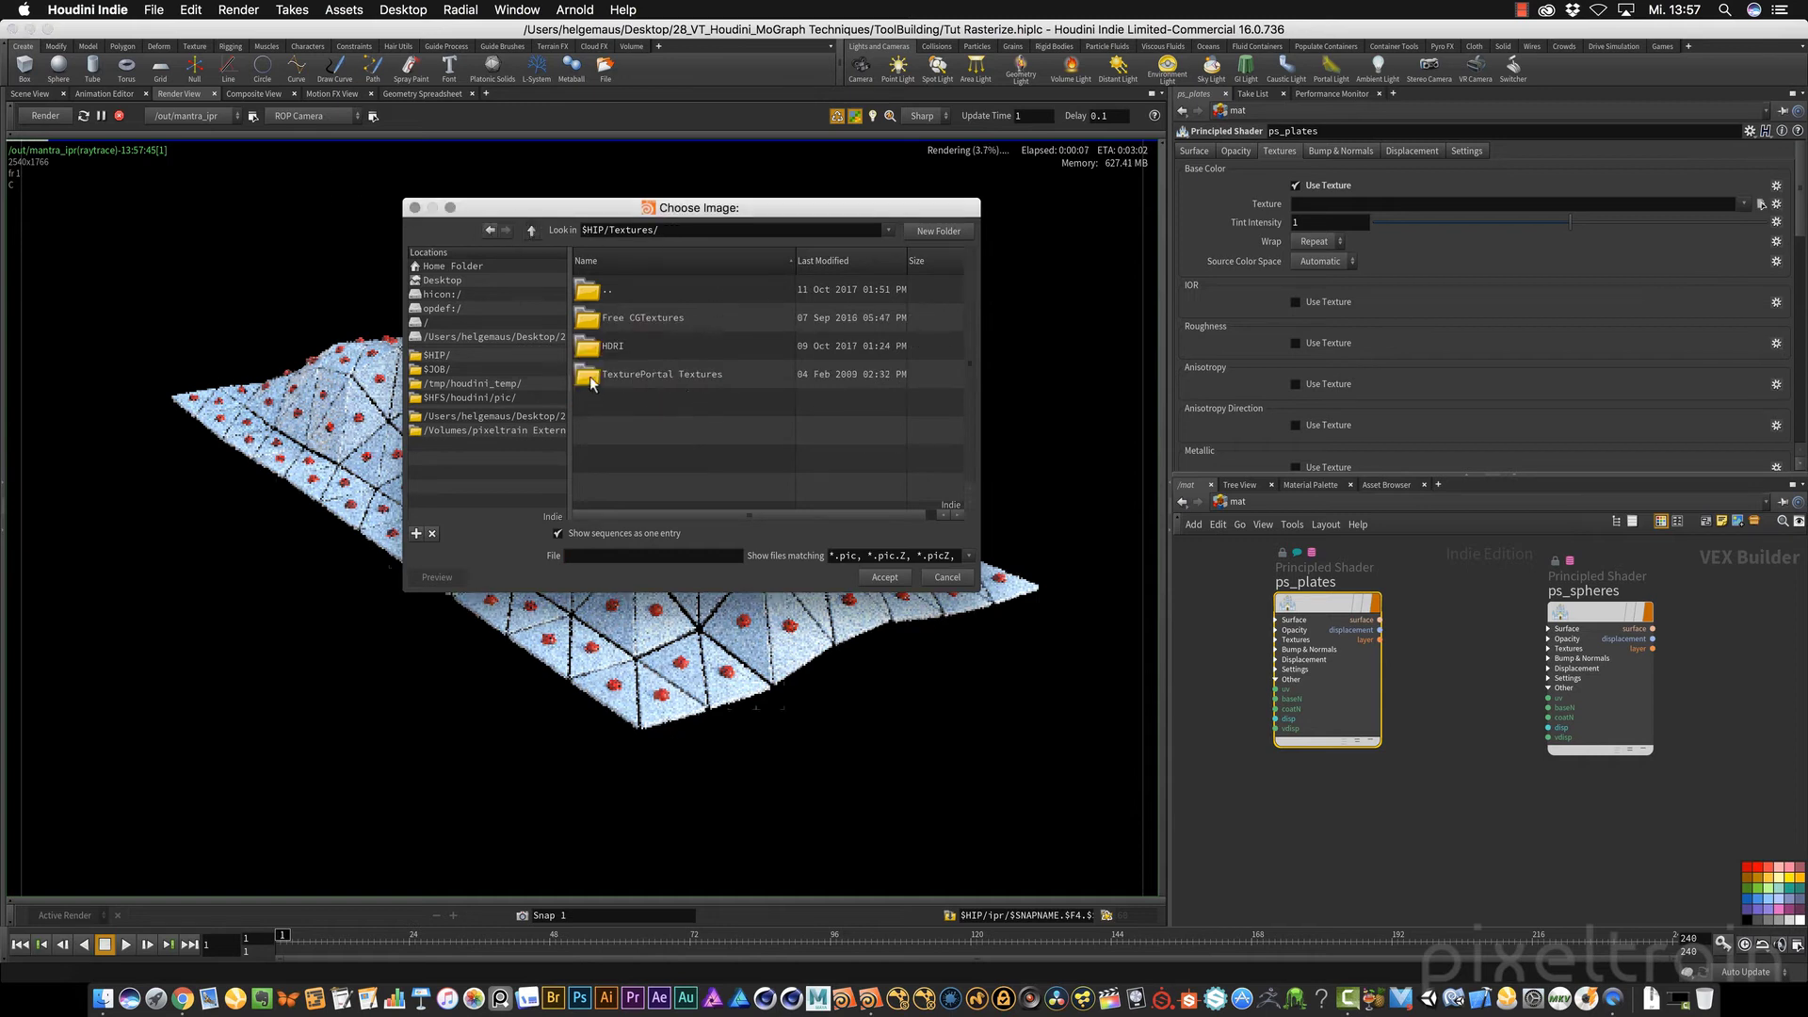
double_click(592, 318)
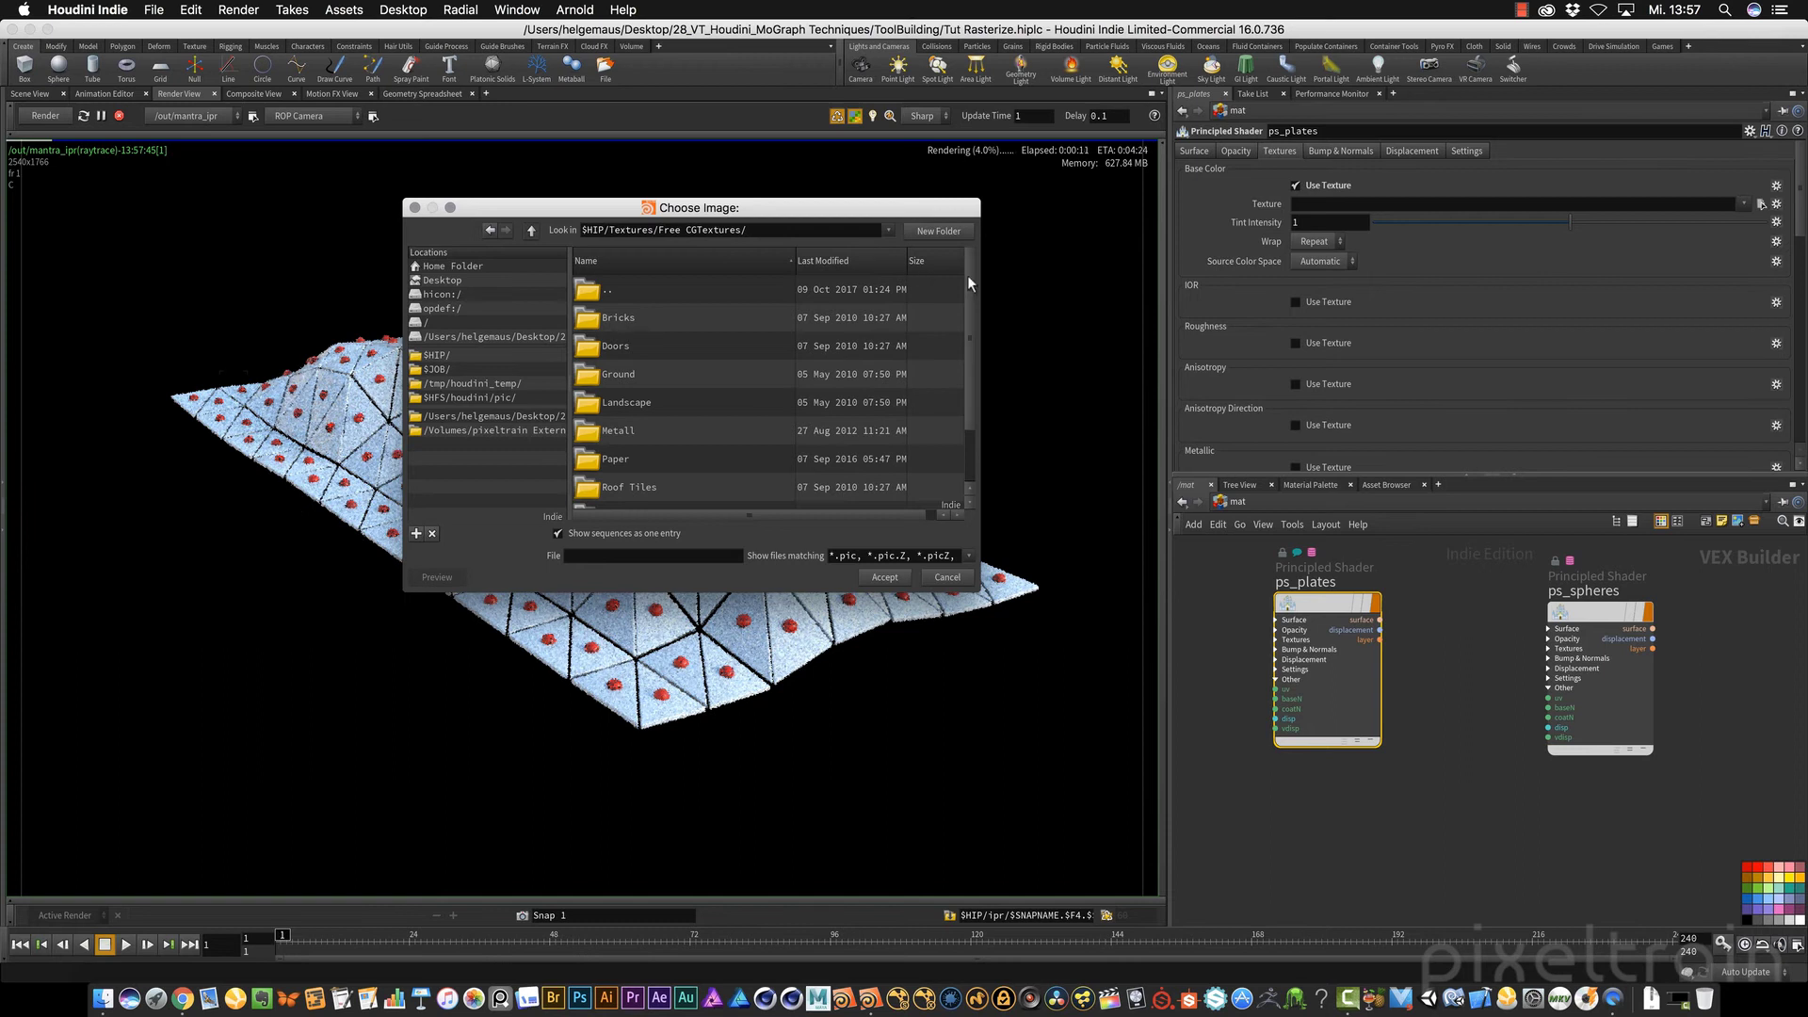
scroll(968, 275, down, 2)
double_click(599, 365)
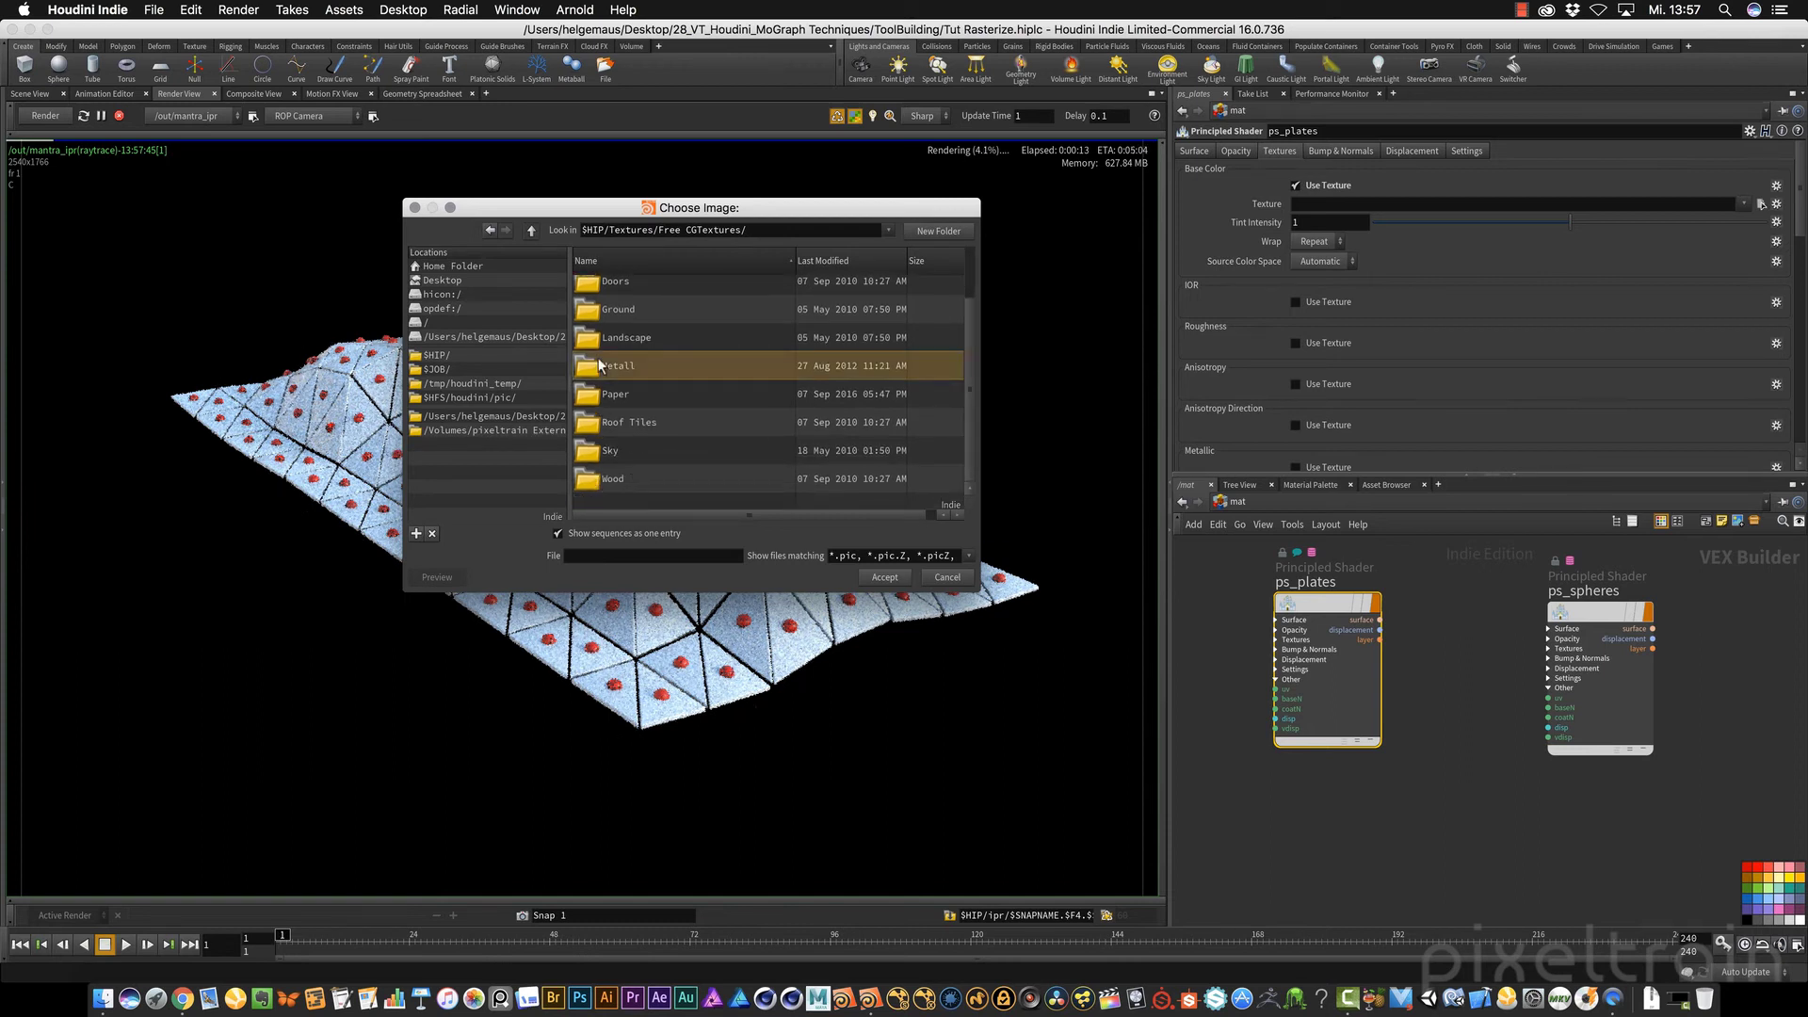
click(622, 368)
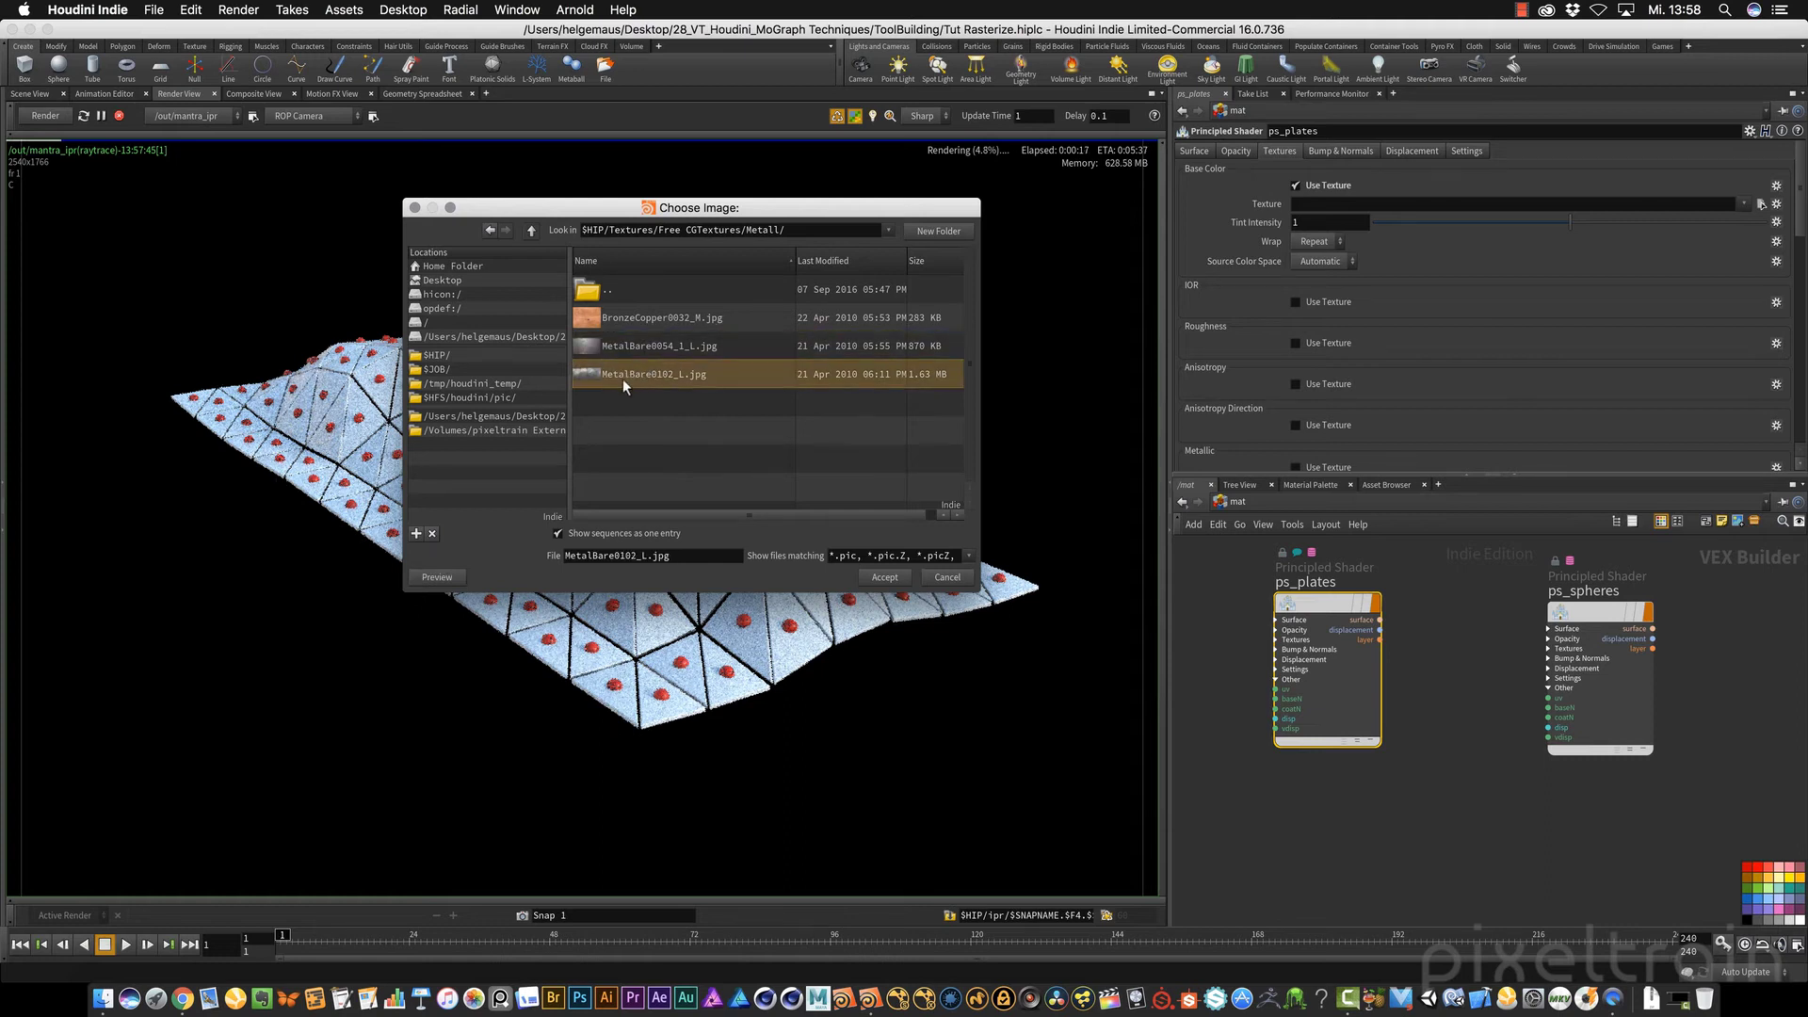
click(880, 579)
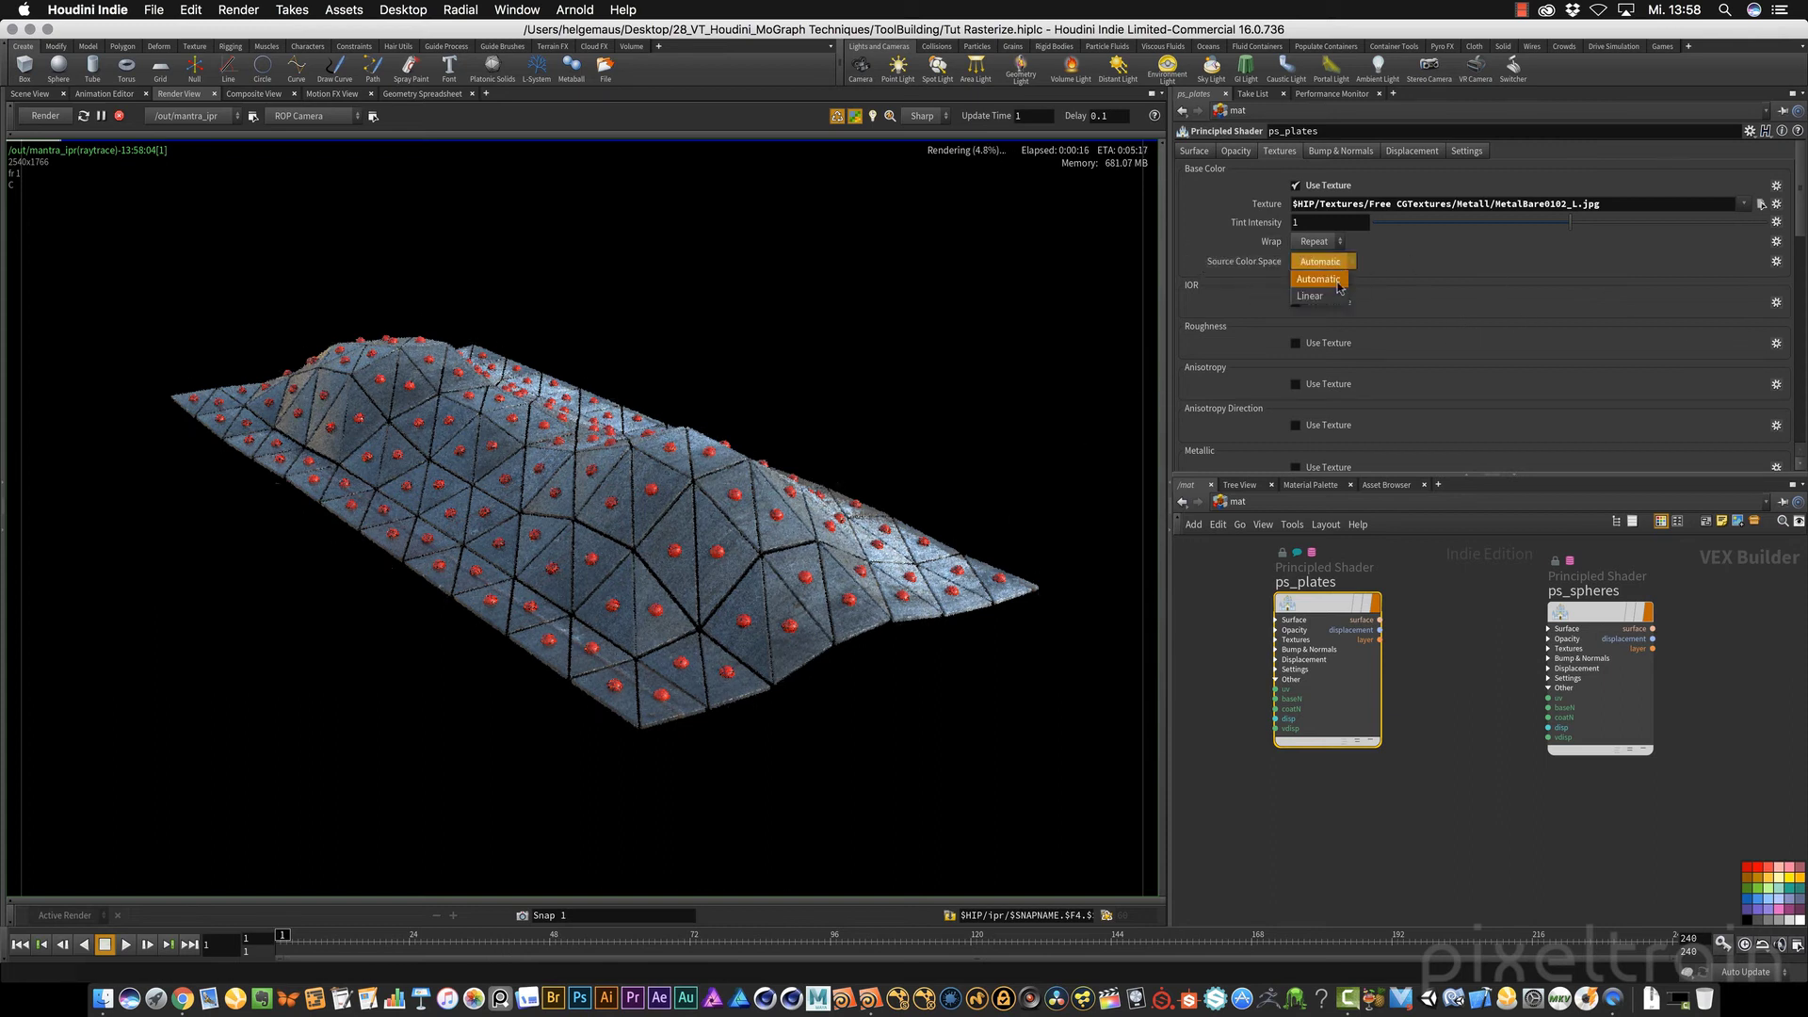
Step: Back on the Surface tab, trial a light blue tint, then restore the base colour to white (1, 1, 1)
click(1320, 278)
click(1191, 148)
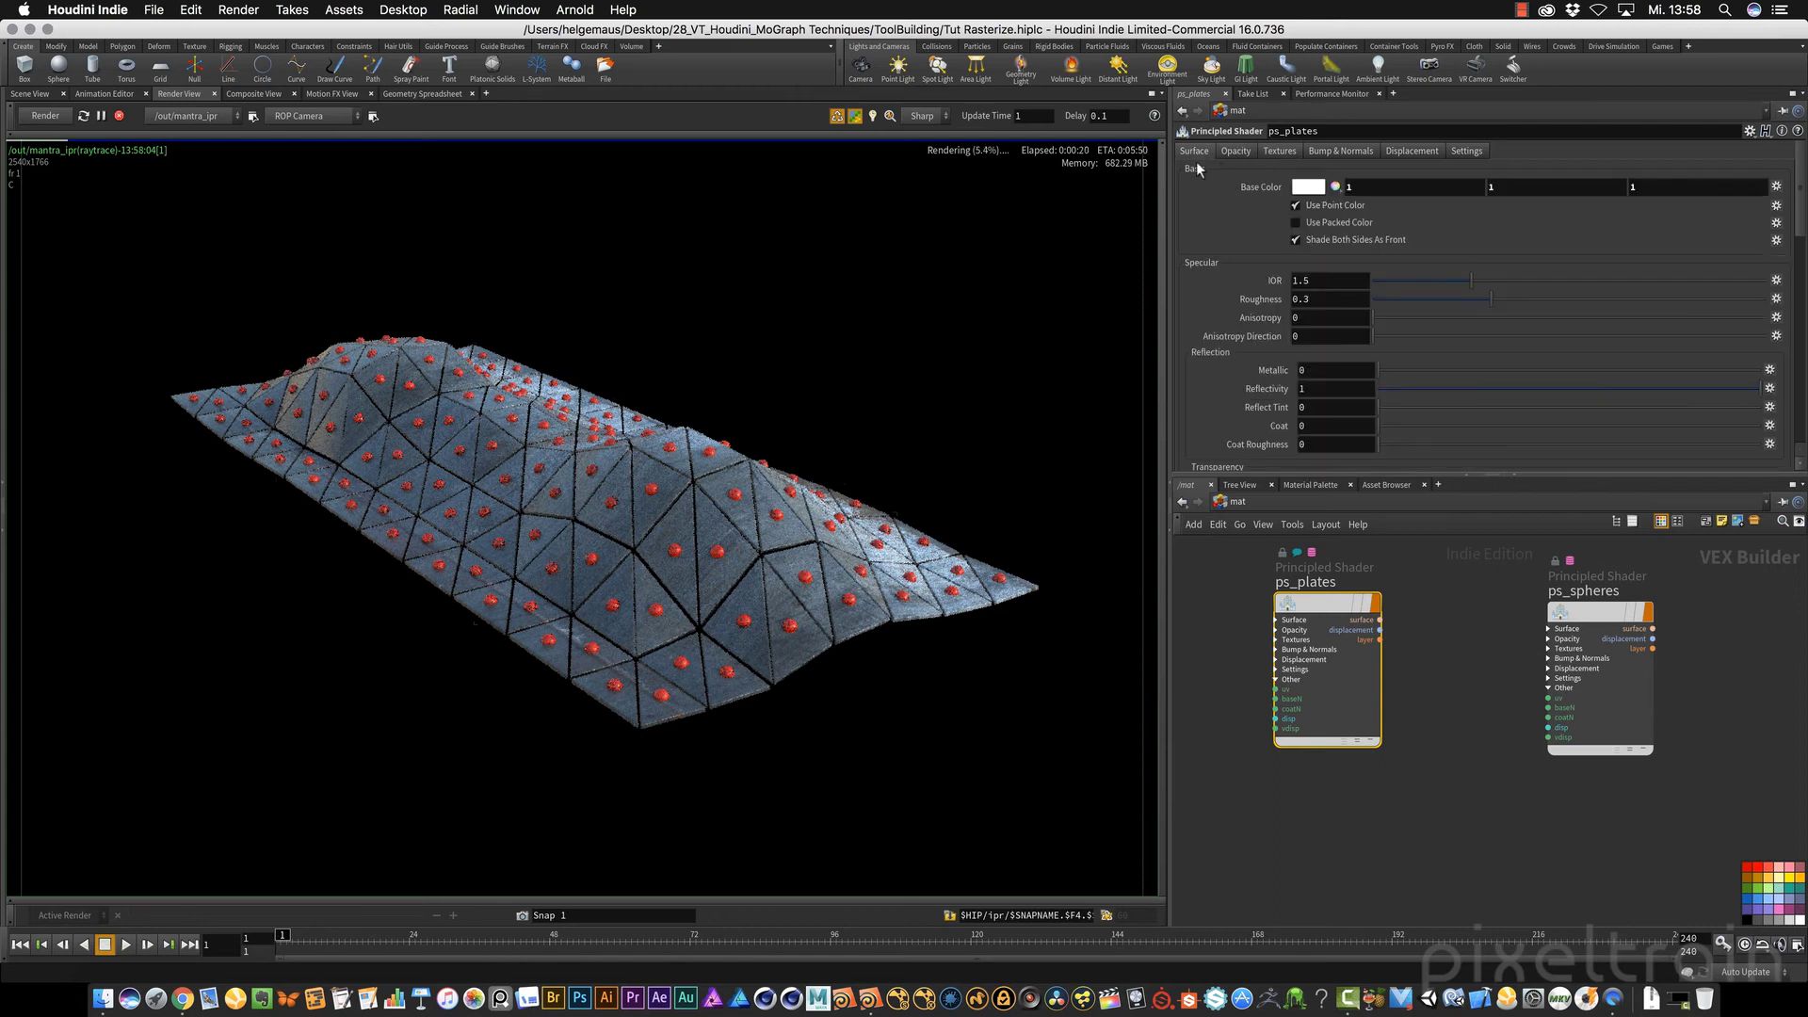
click(1305, 190)
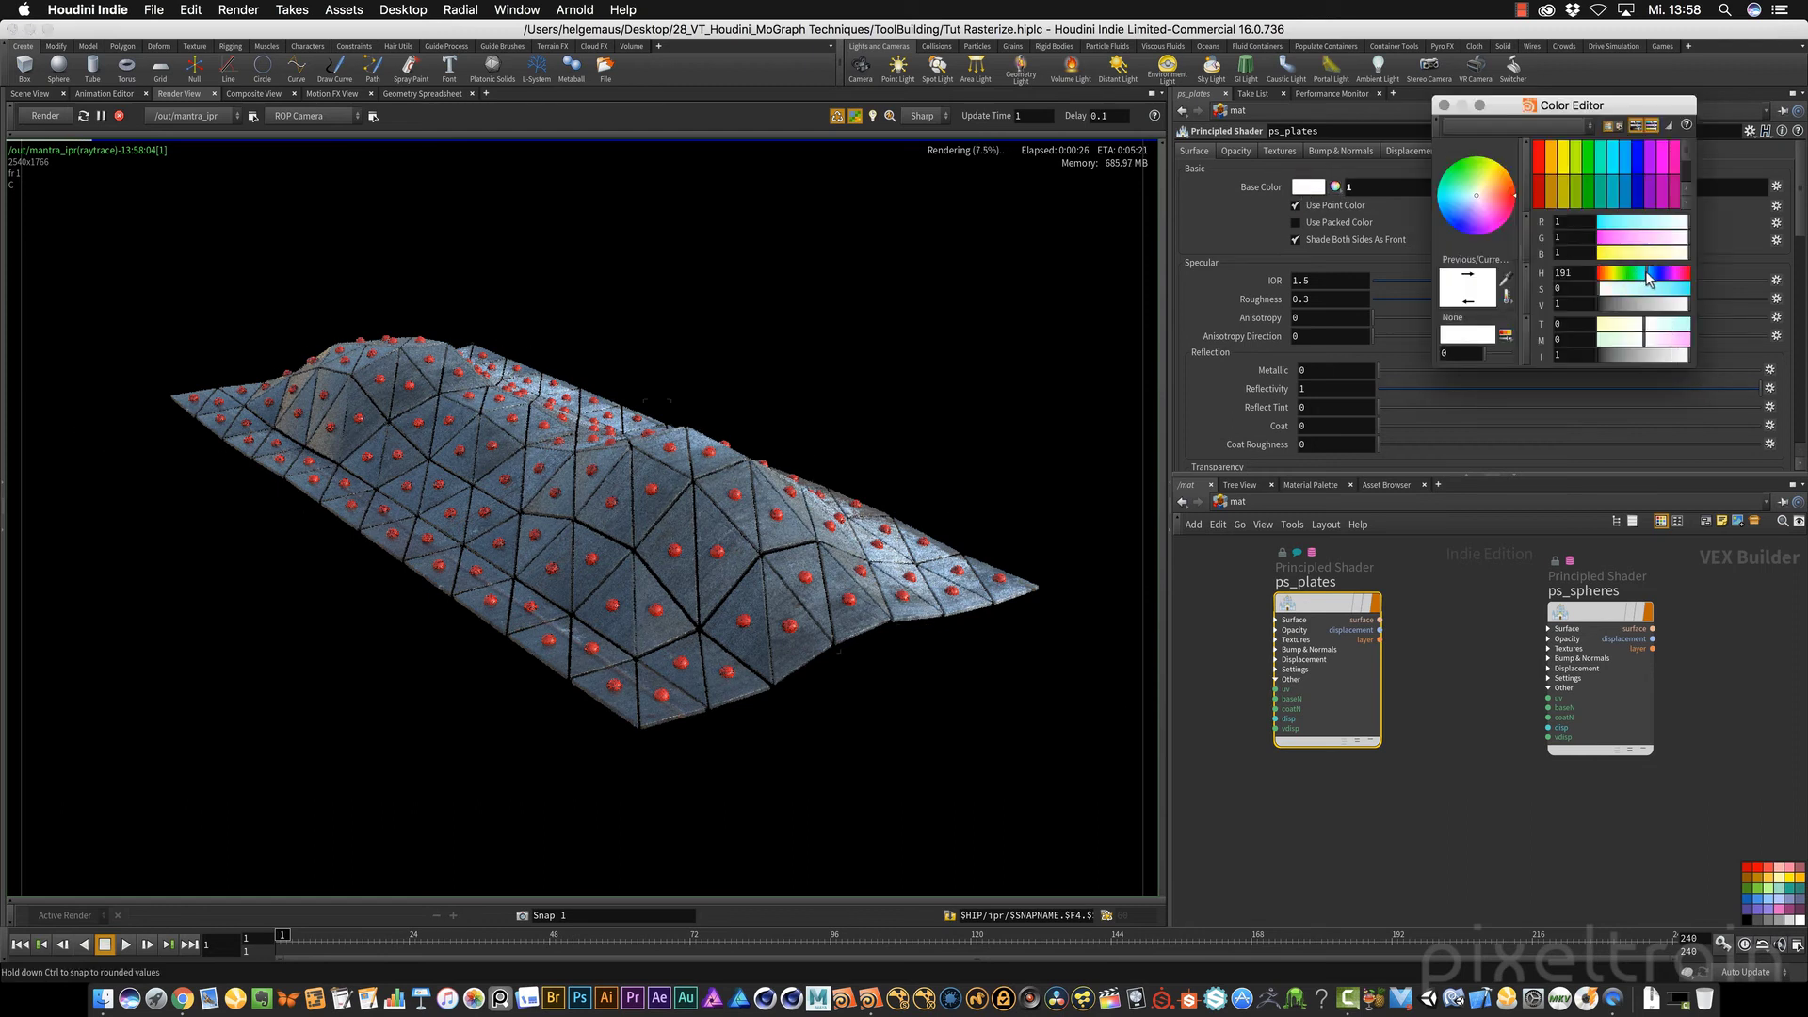
drag(1606, 287, 1661, 294)
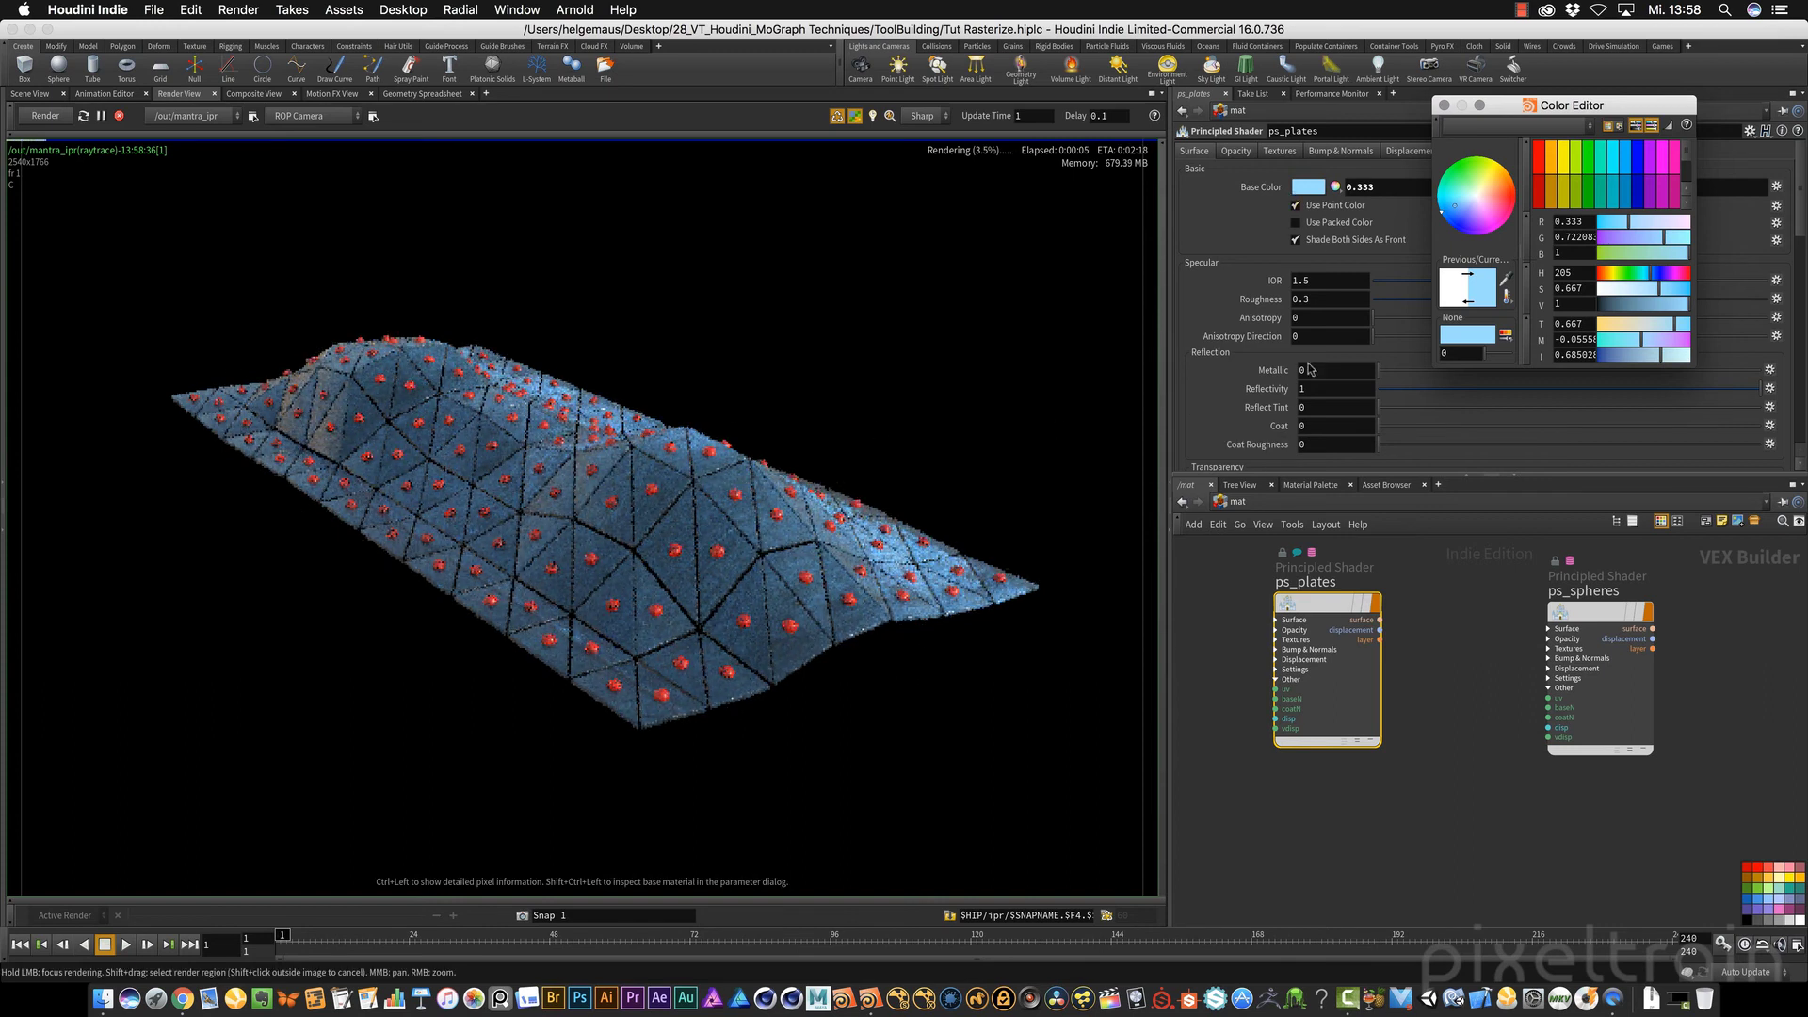
drag(1634, 290, 1578, 290)
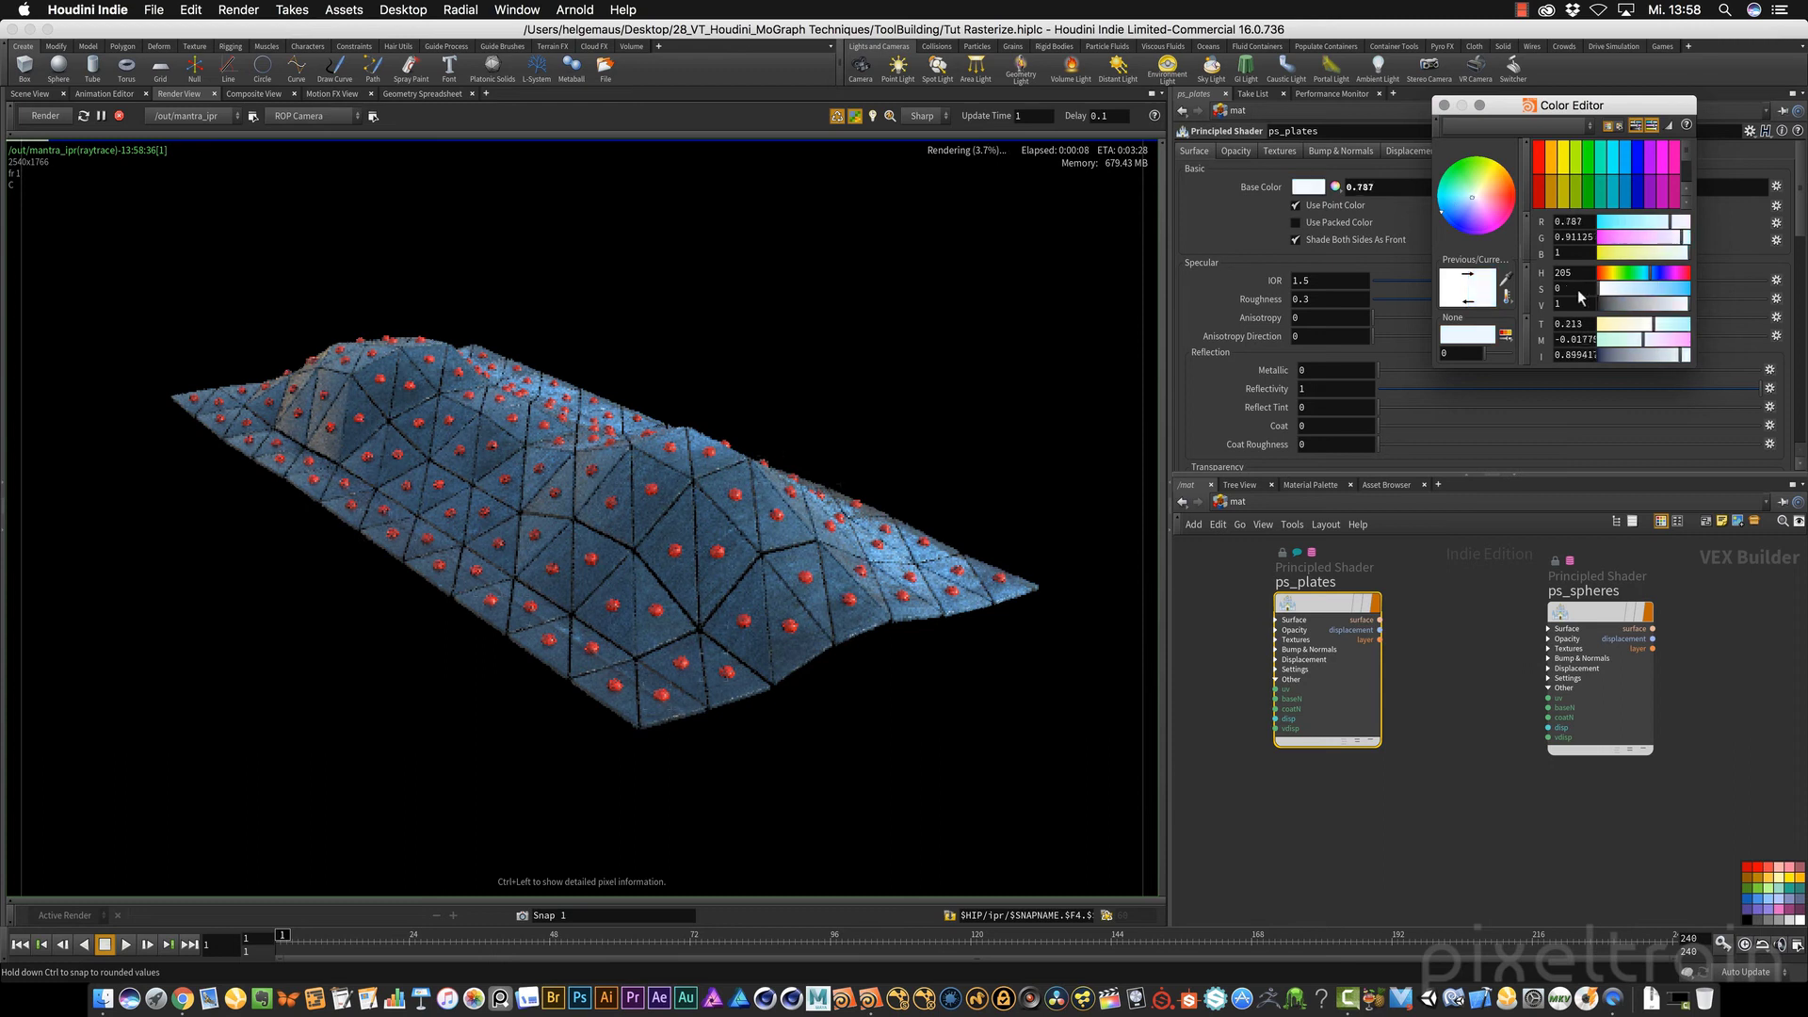
click(1444, 105)
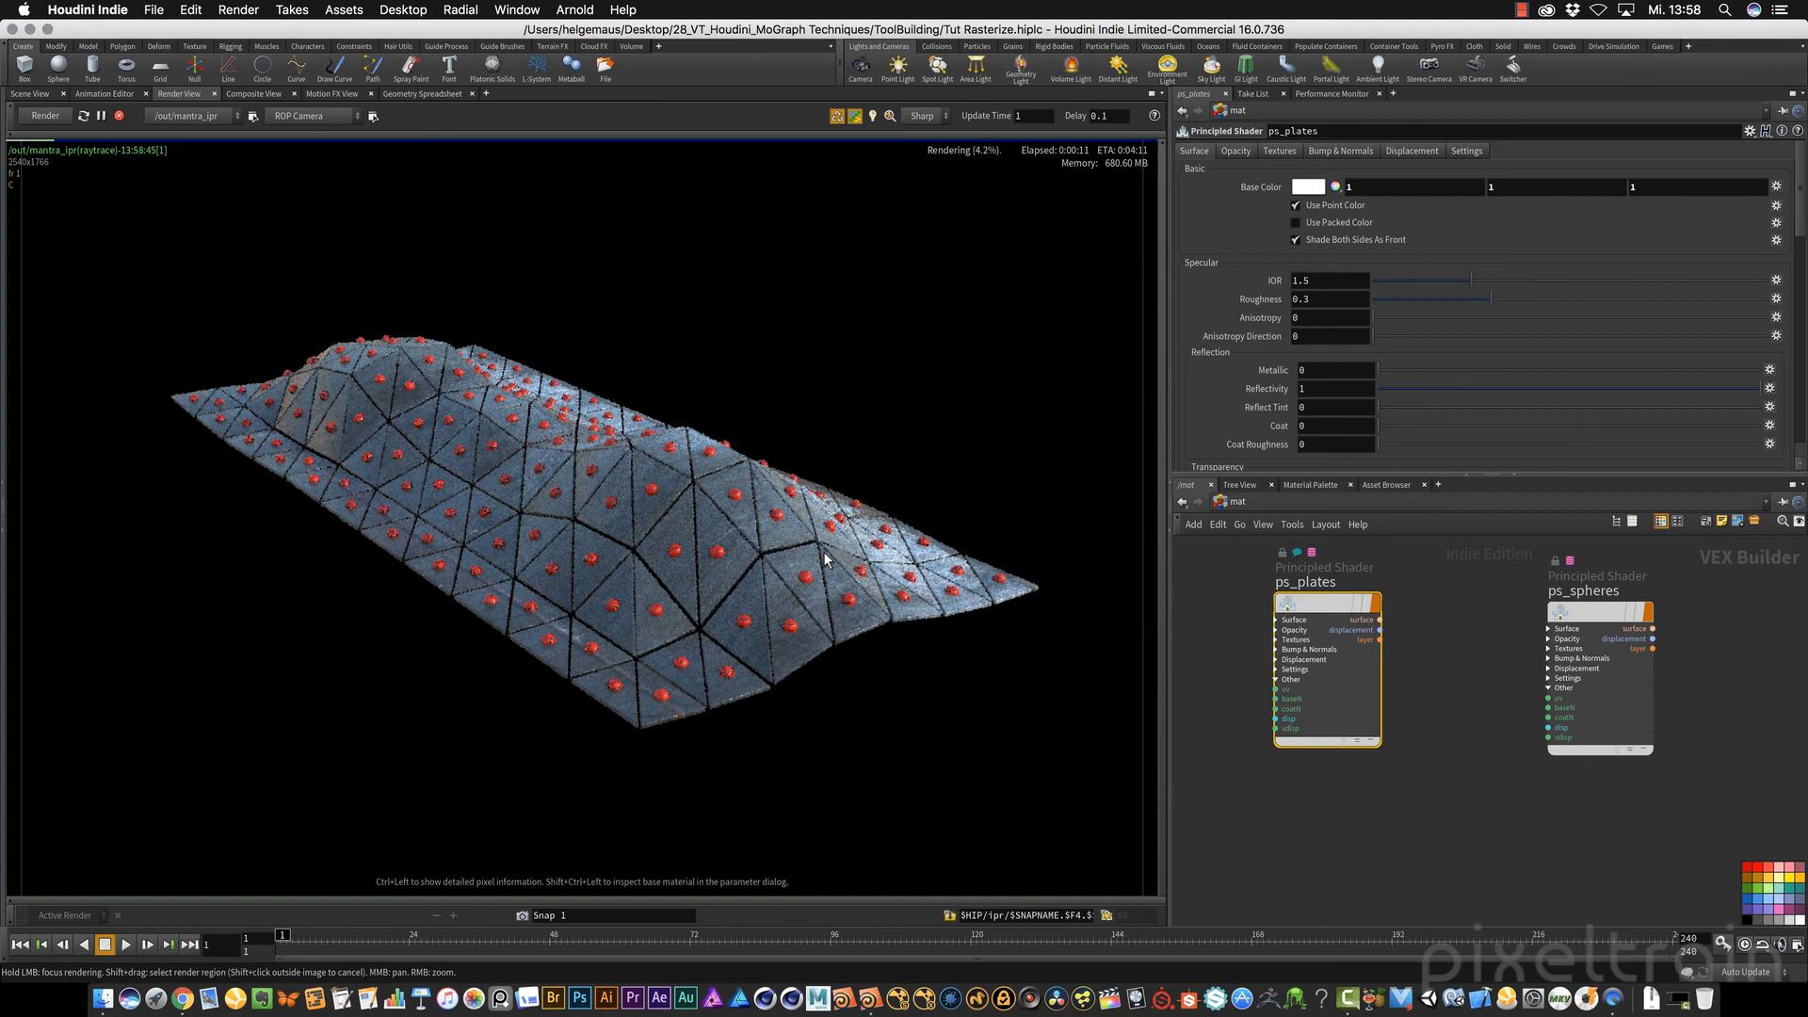
mouse_move(1803, 219)
mouse_down()
mouse_move(1802, 235)
mouse_move(1802, 214)
mouse_up()
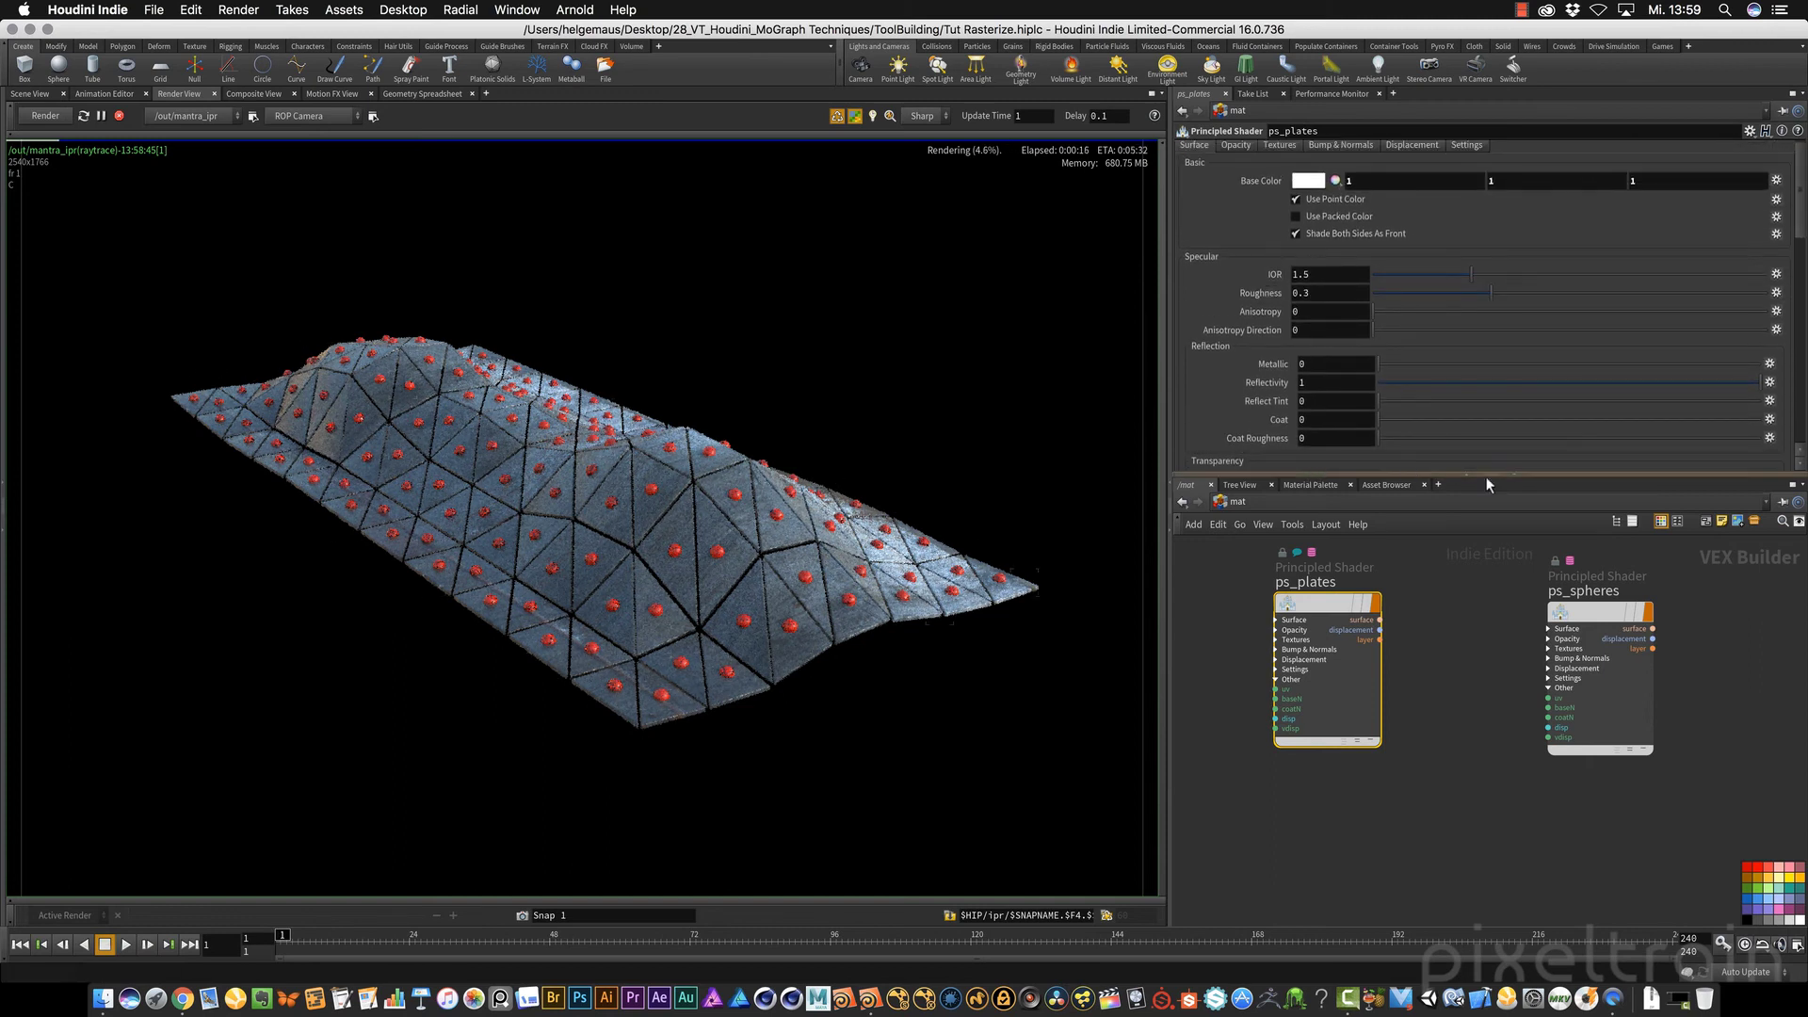
Step: Drag the ps_plates Metallic slider up to 1
drag(1561, 479, 1562, 500)
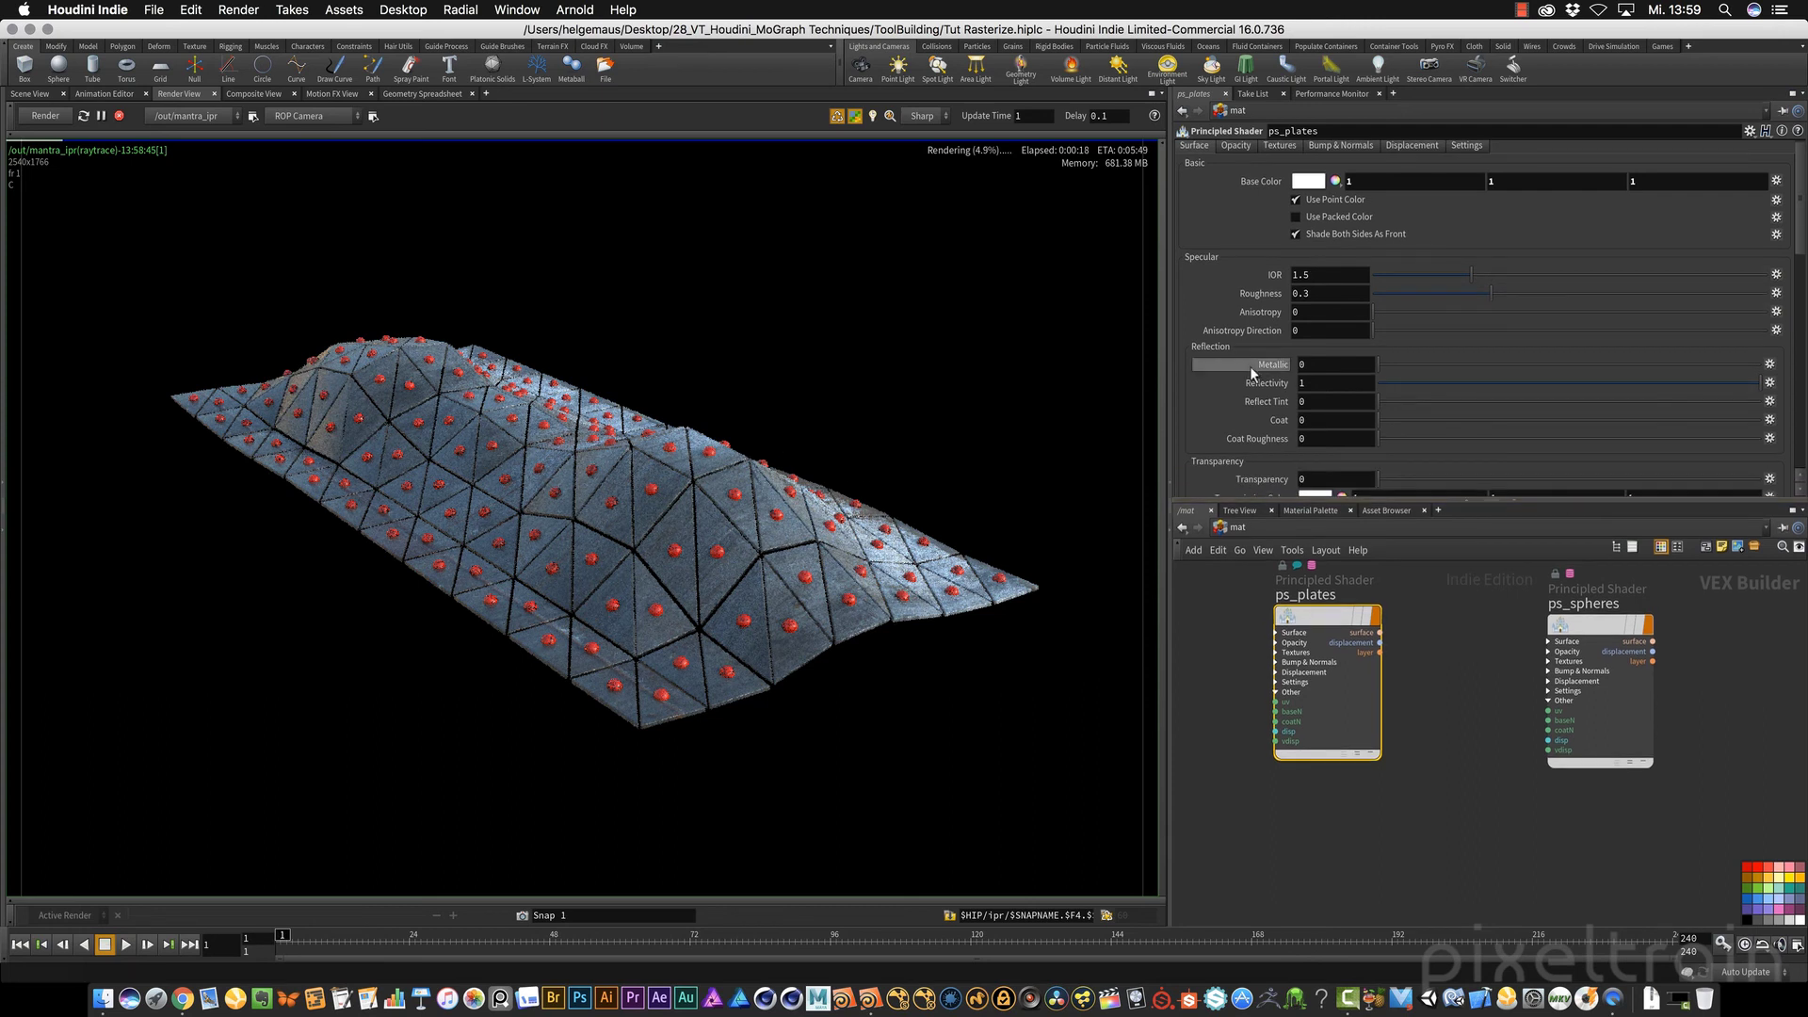
drag(1270, 367, 1754, 369)
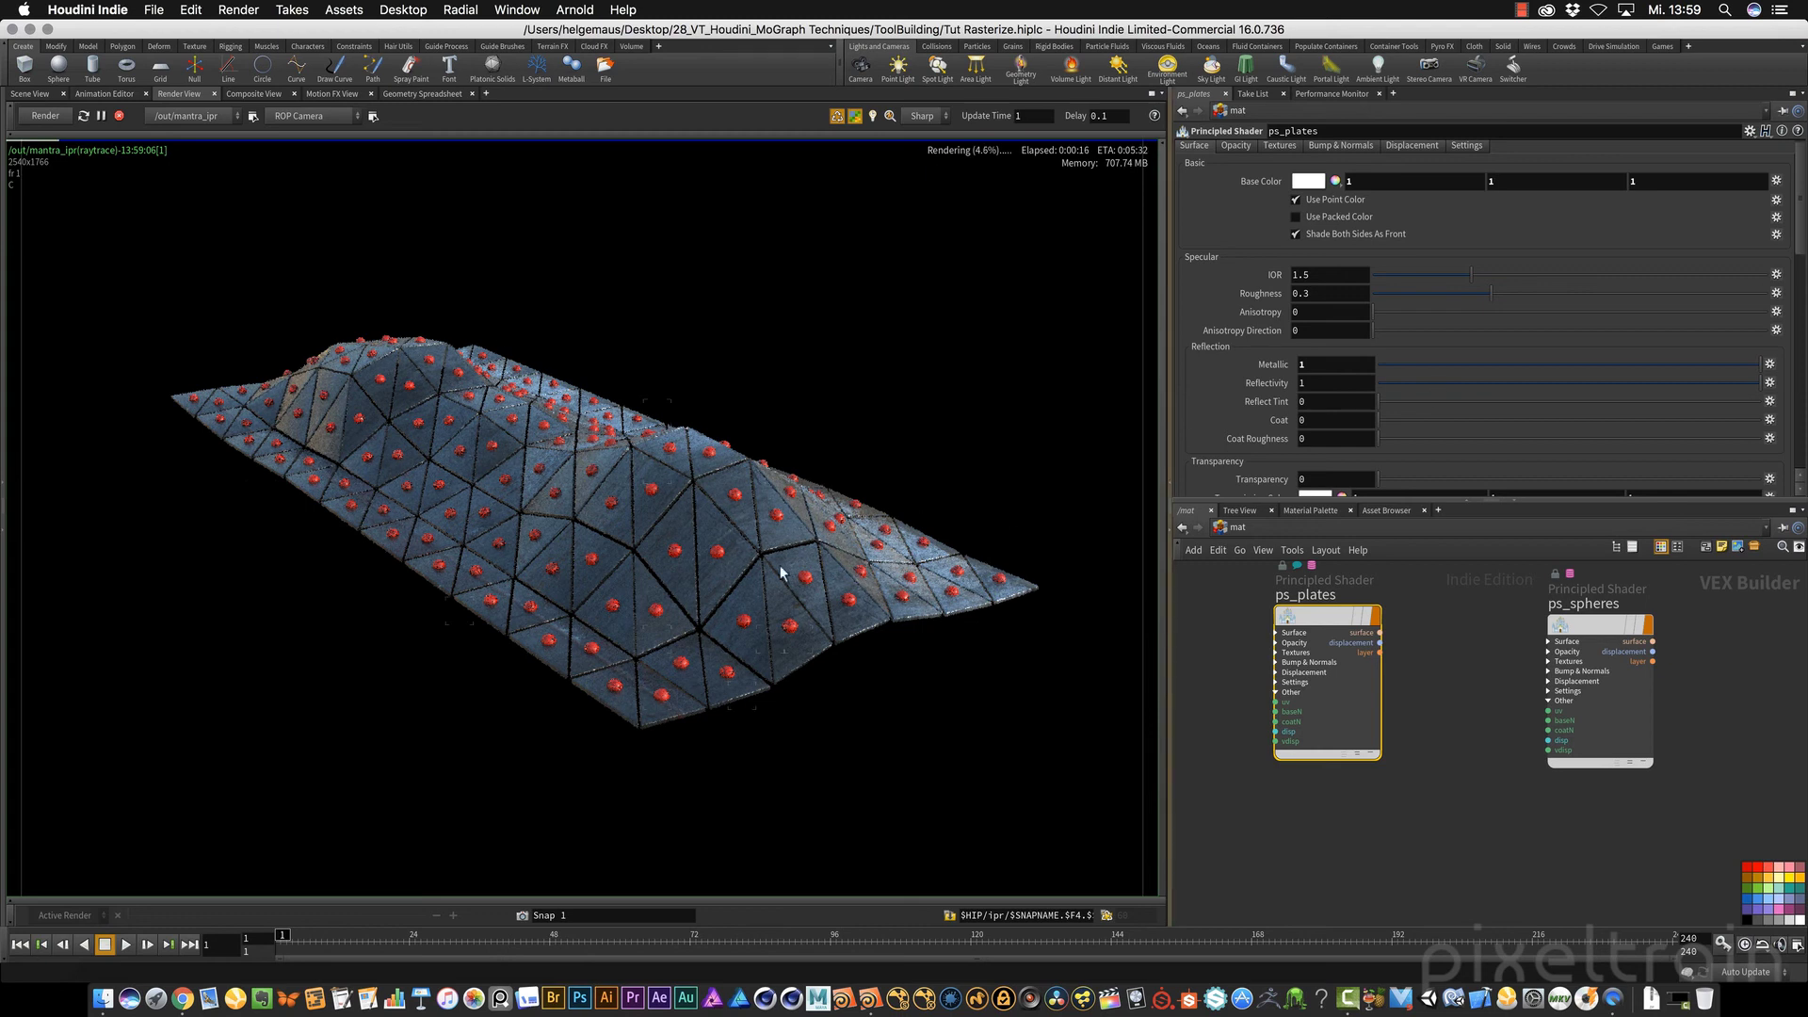
click(35, 95)
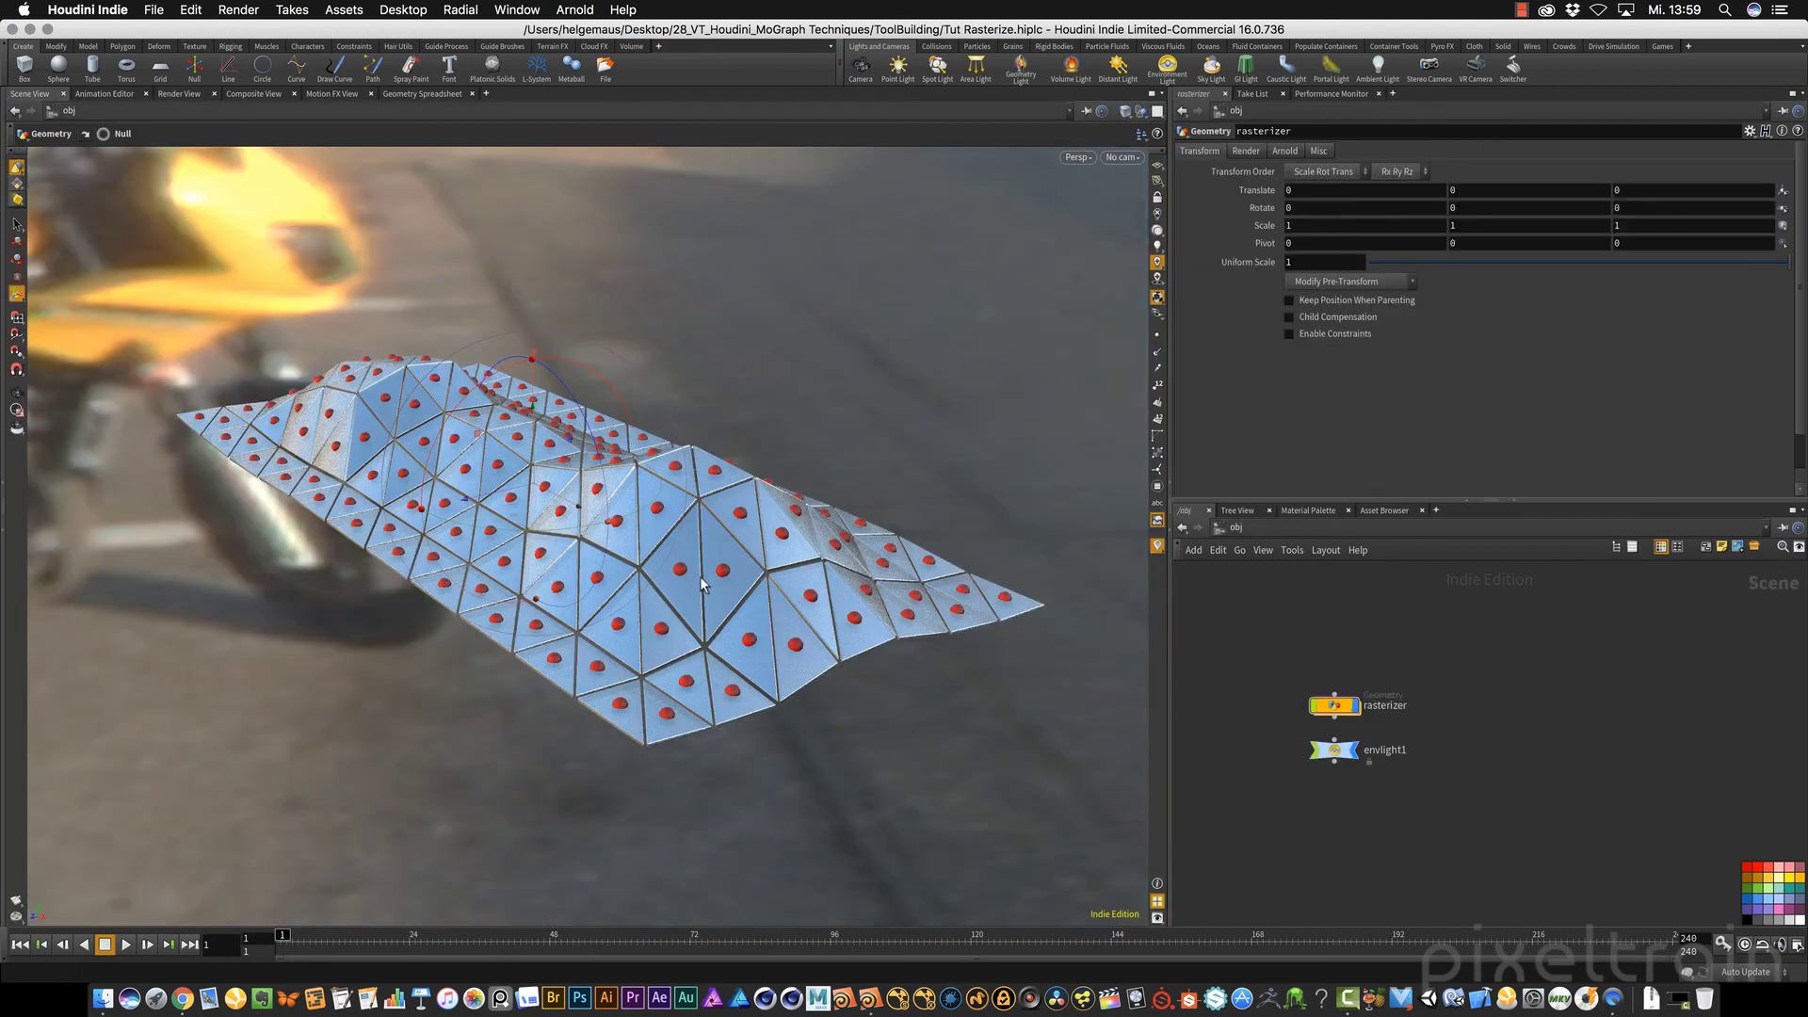
scroll(699, 576, up, 5)
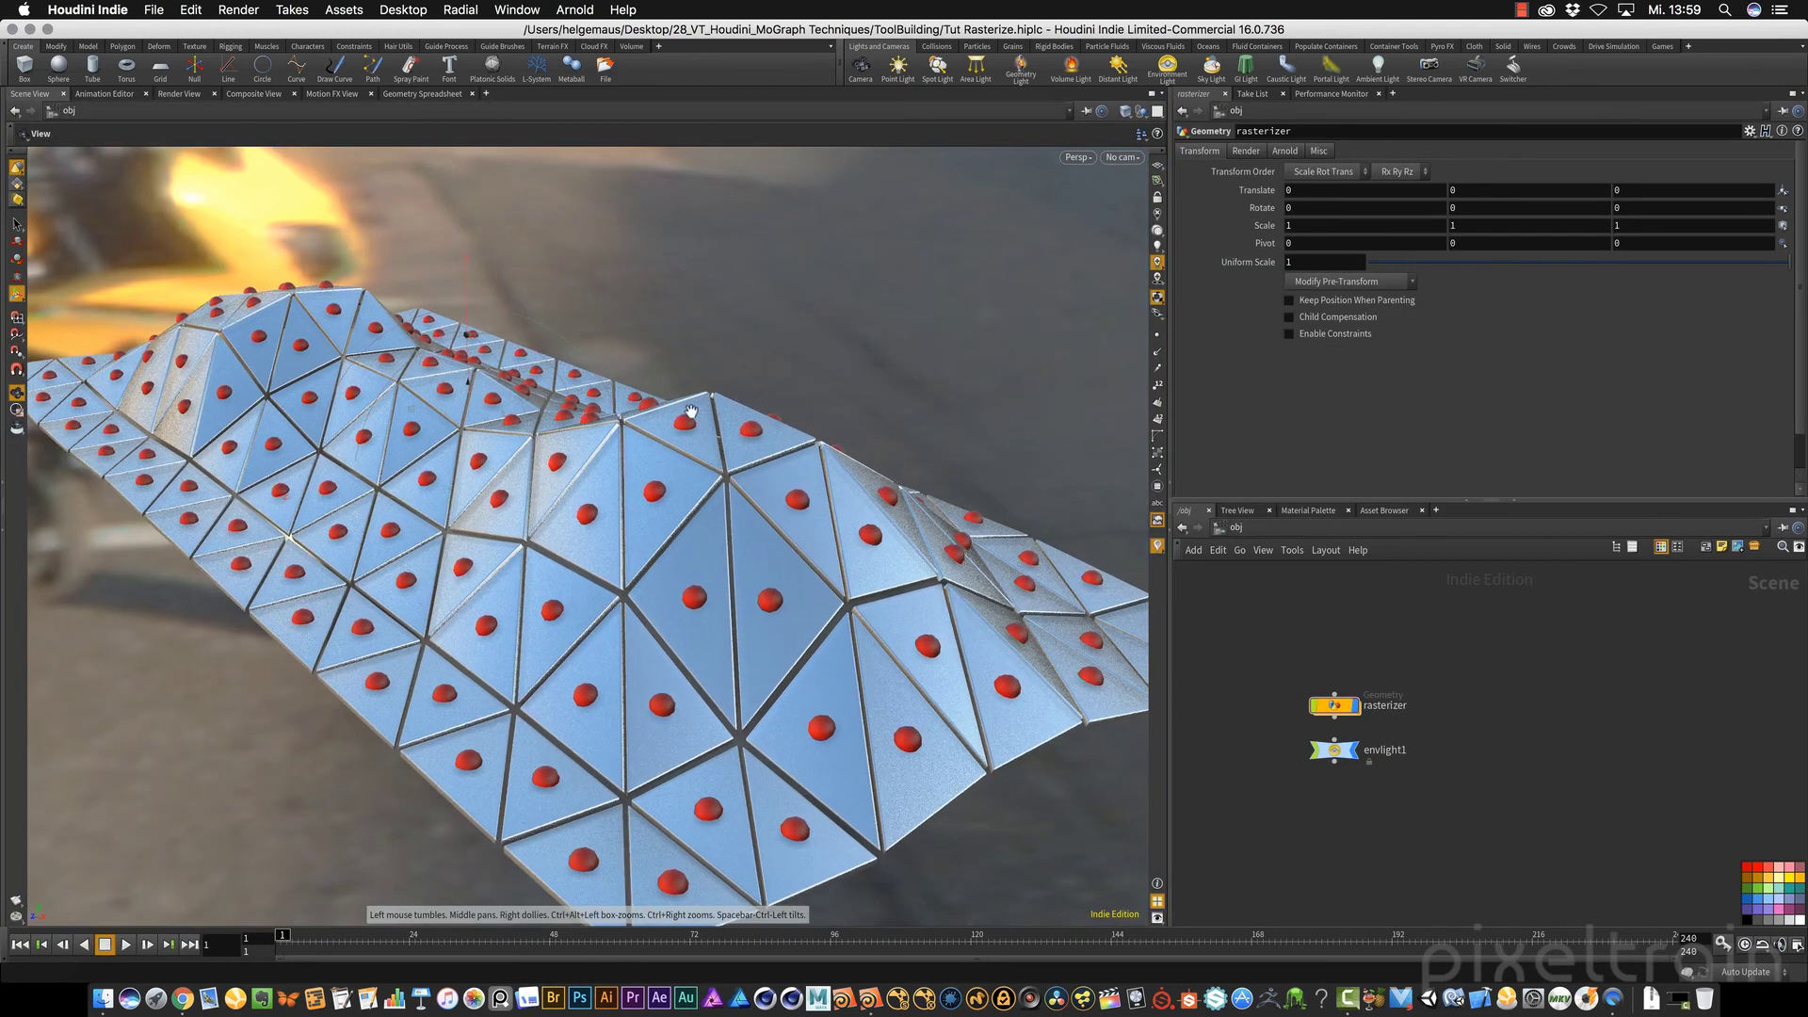
click(179, 93)
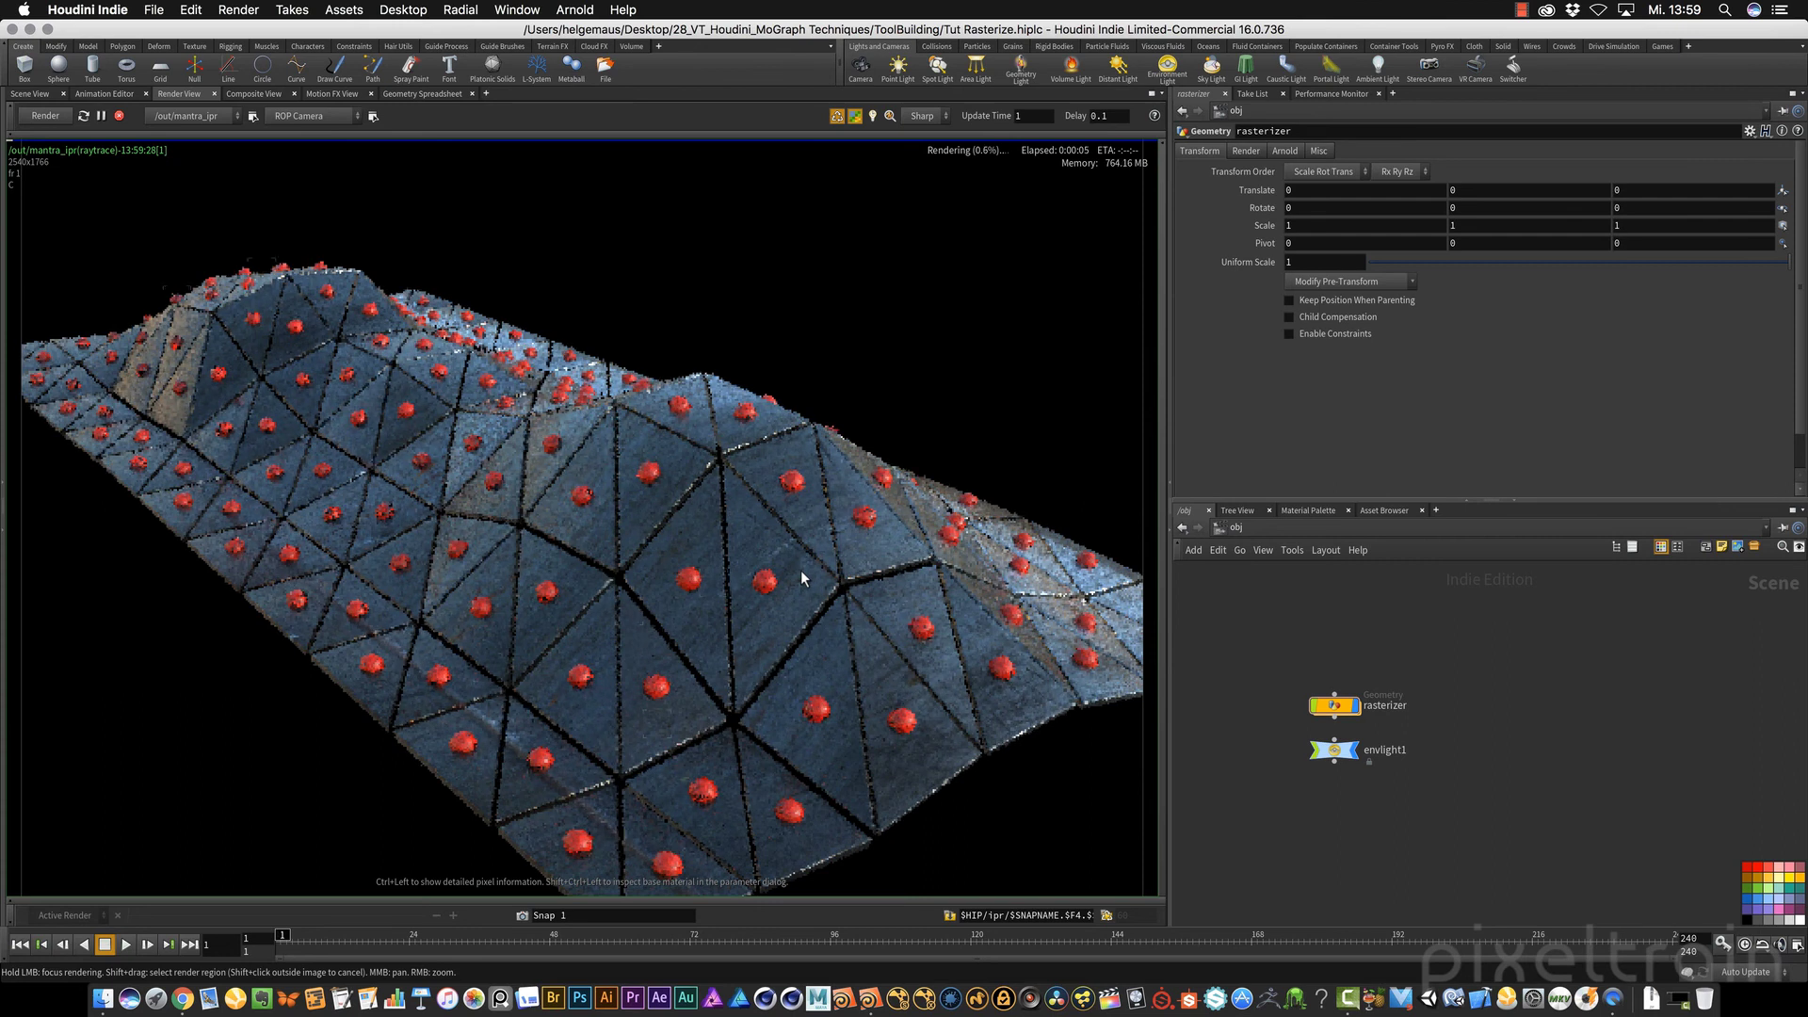
key(n)
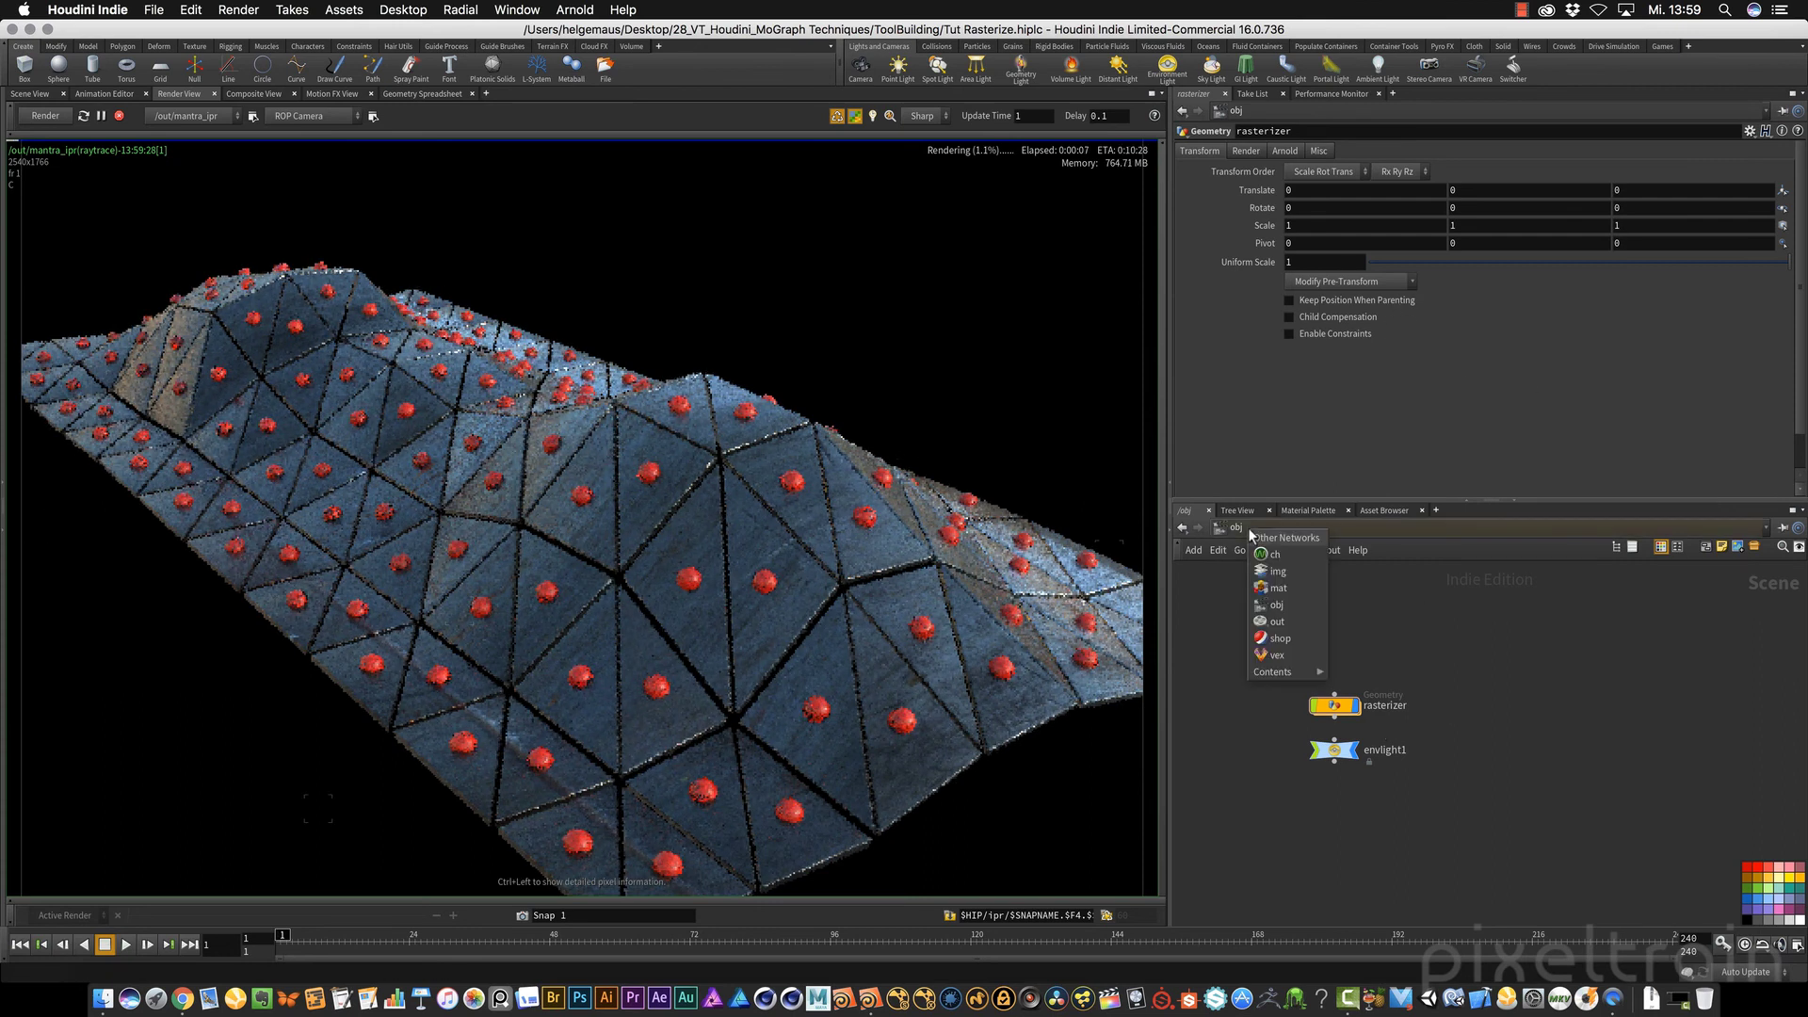
click(1297, 589)
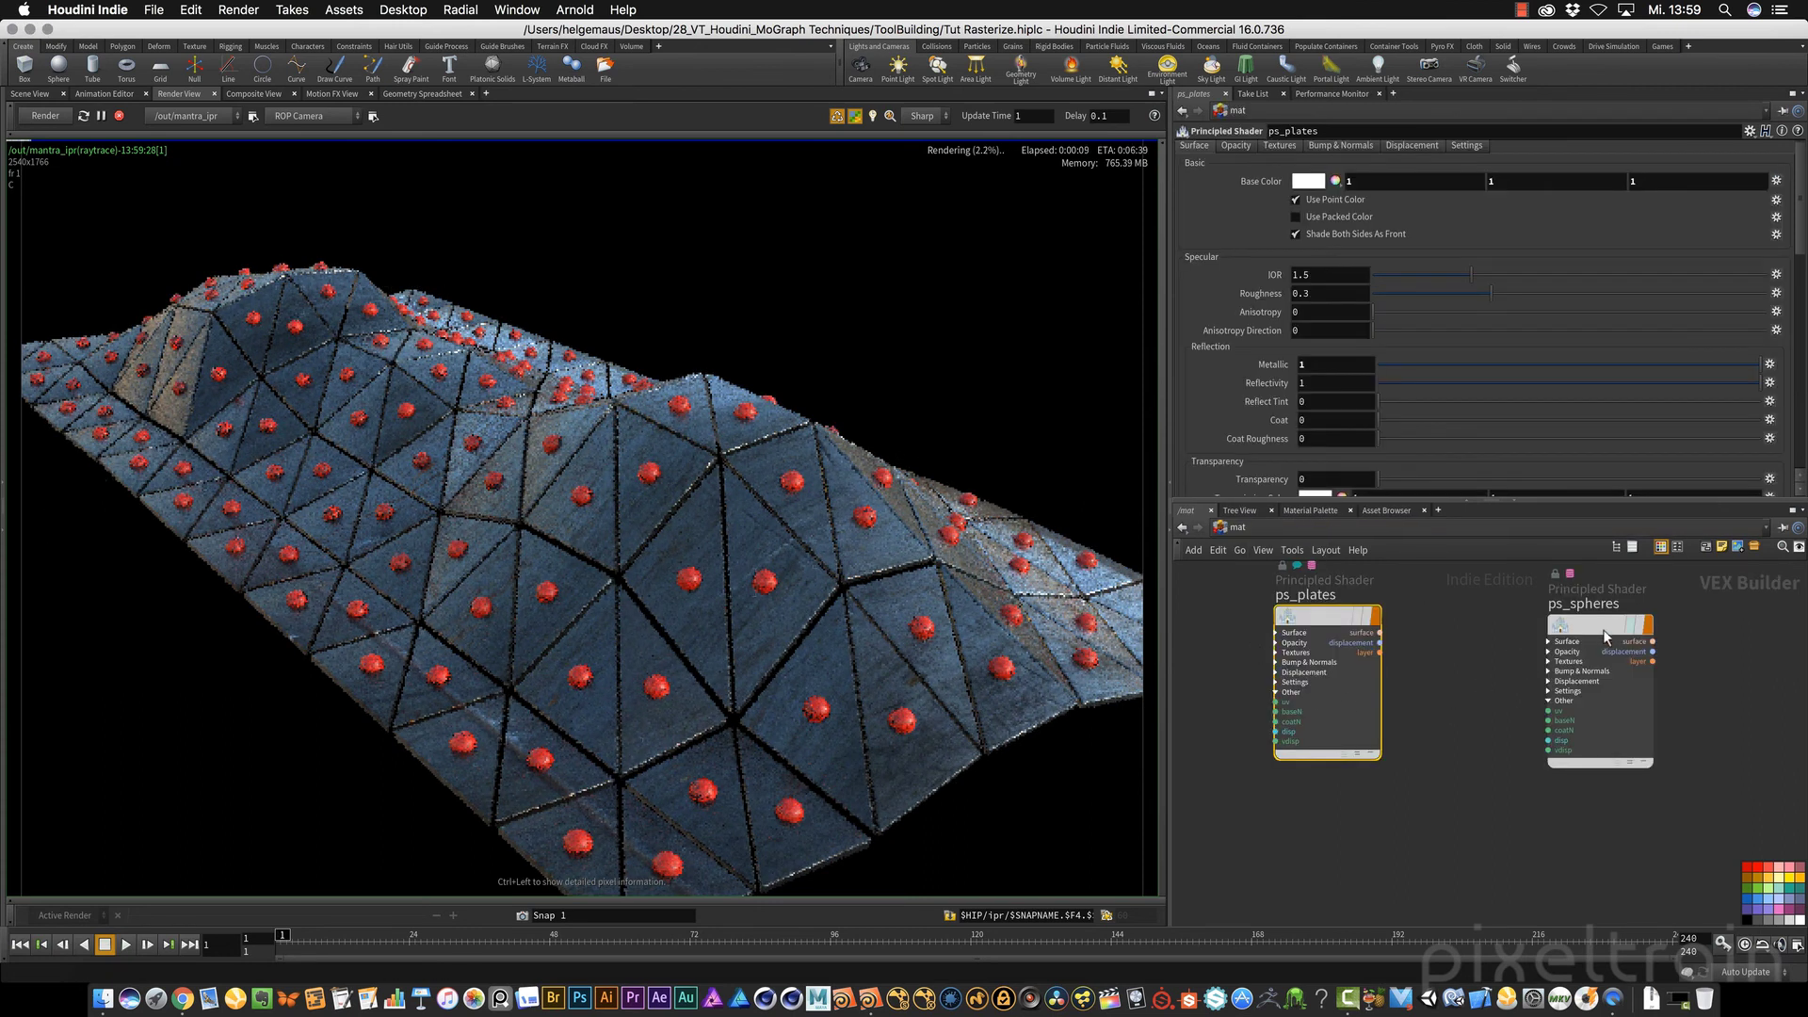
Step: Enable bump mapping on ps_plates with Texture Type set to Bump
click(1343, 147)
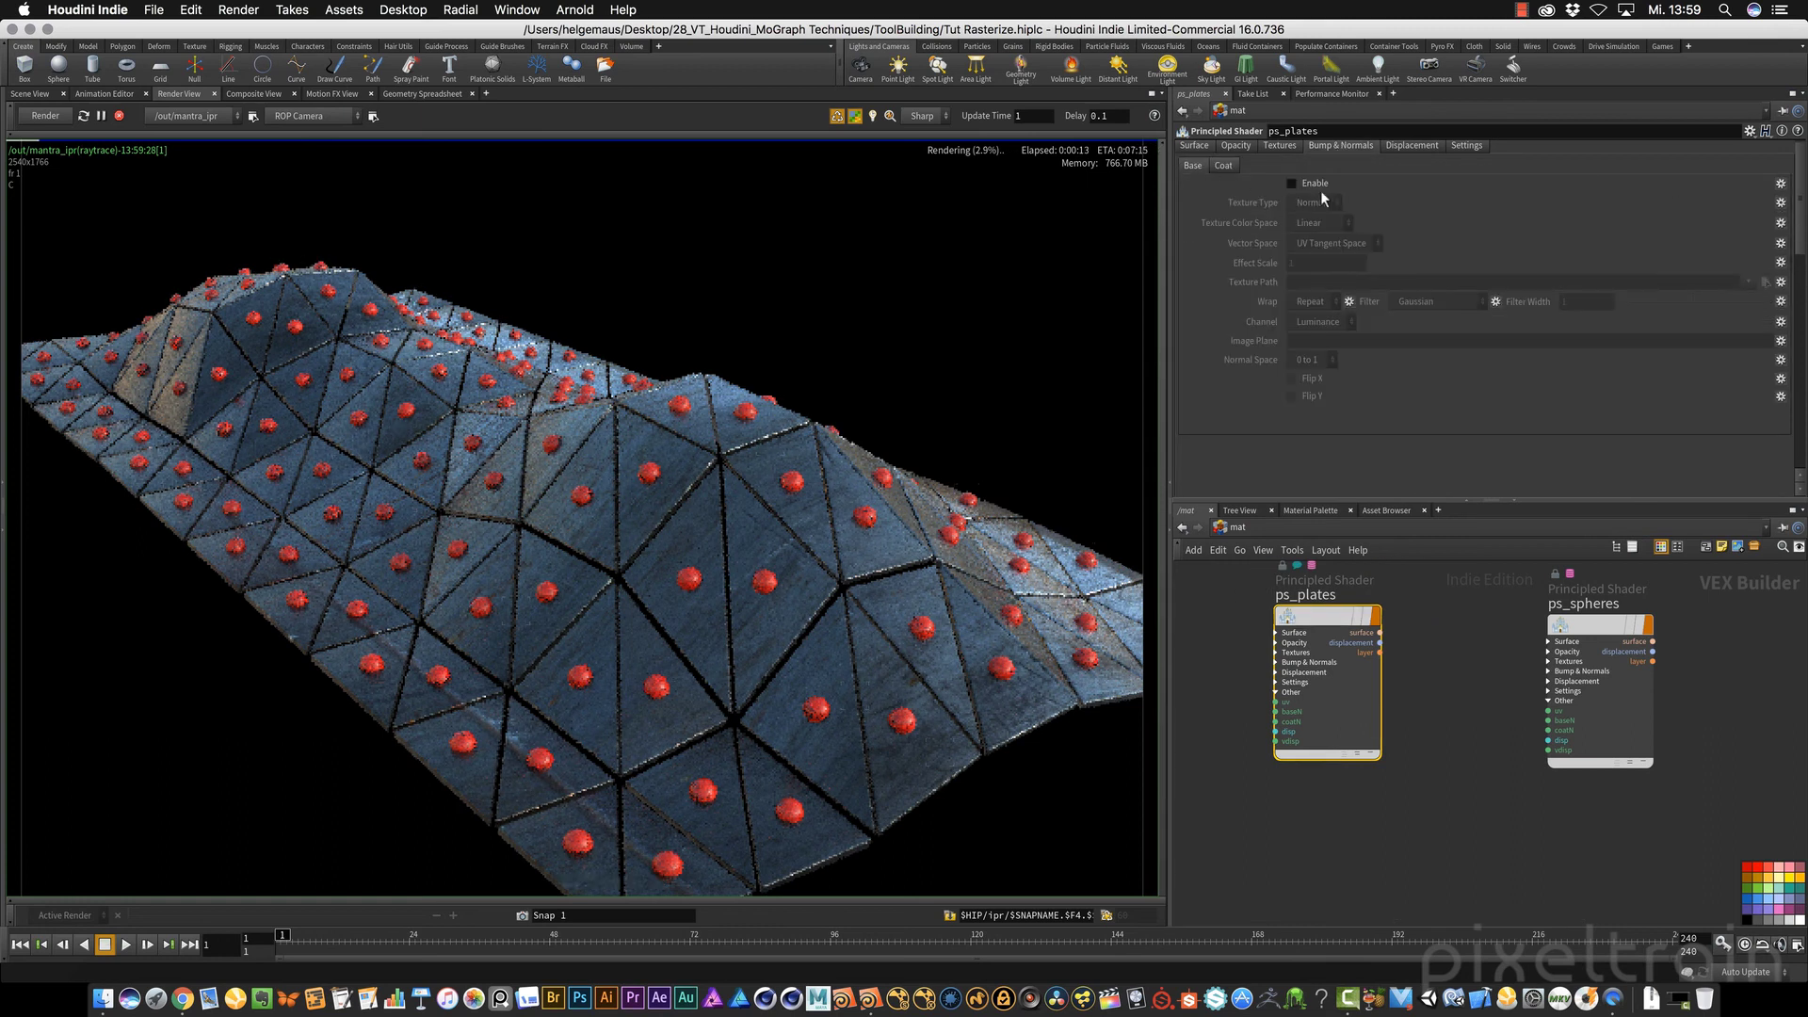
click(1292, 184)
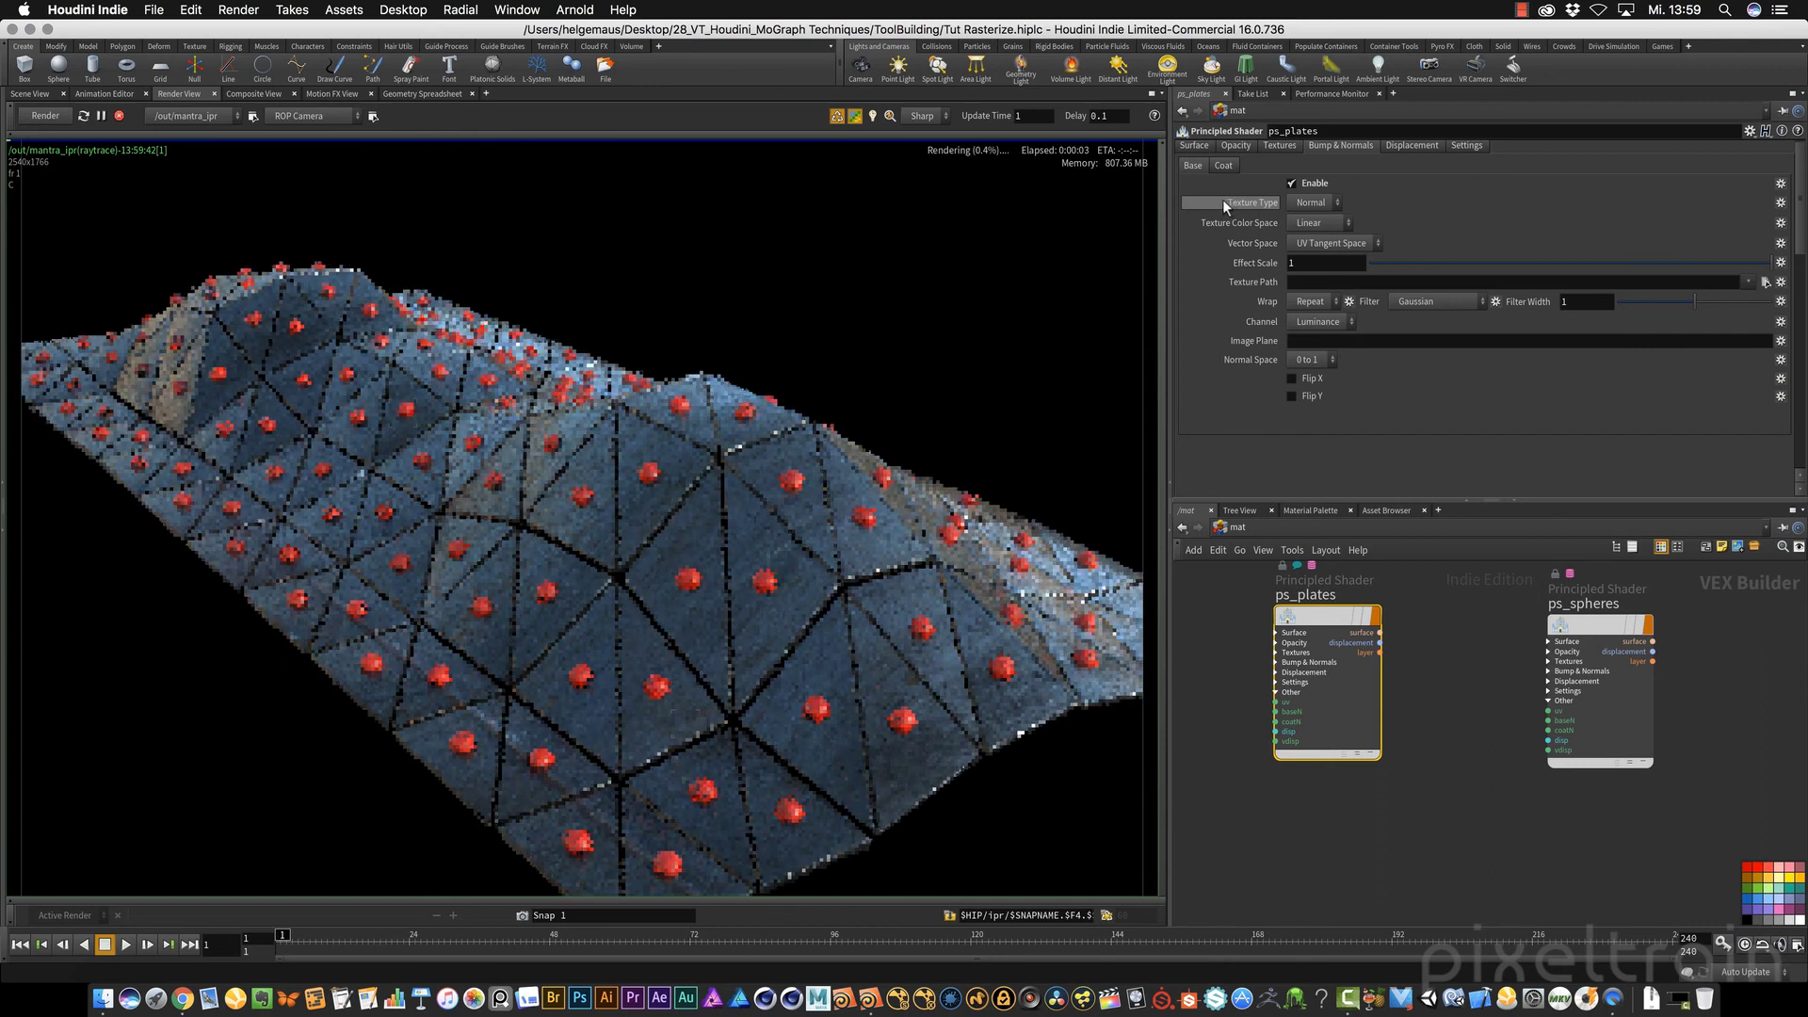
click(1335, 203)
click(1312, 229)
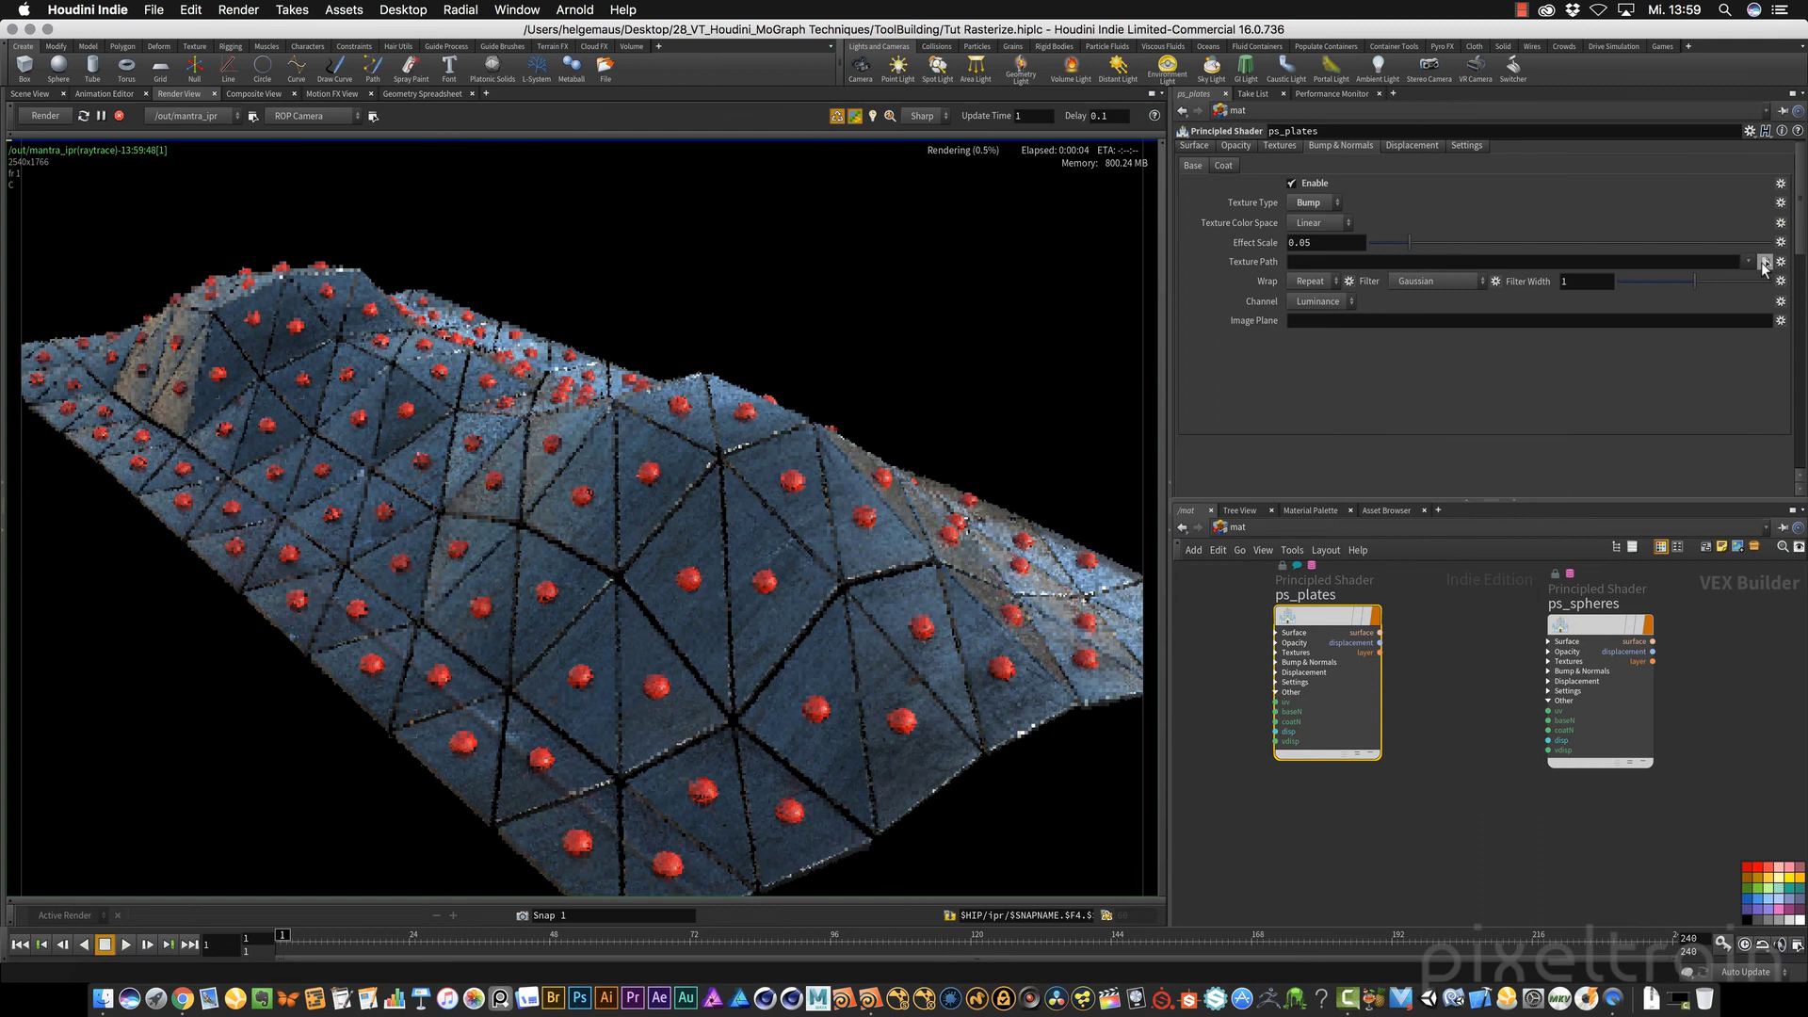
Step: Load MetalBare0102_L.jpg as the bump texture
click(1748, 263)
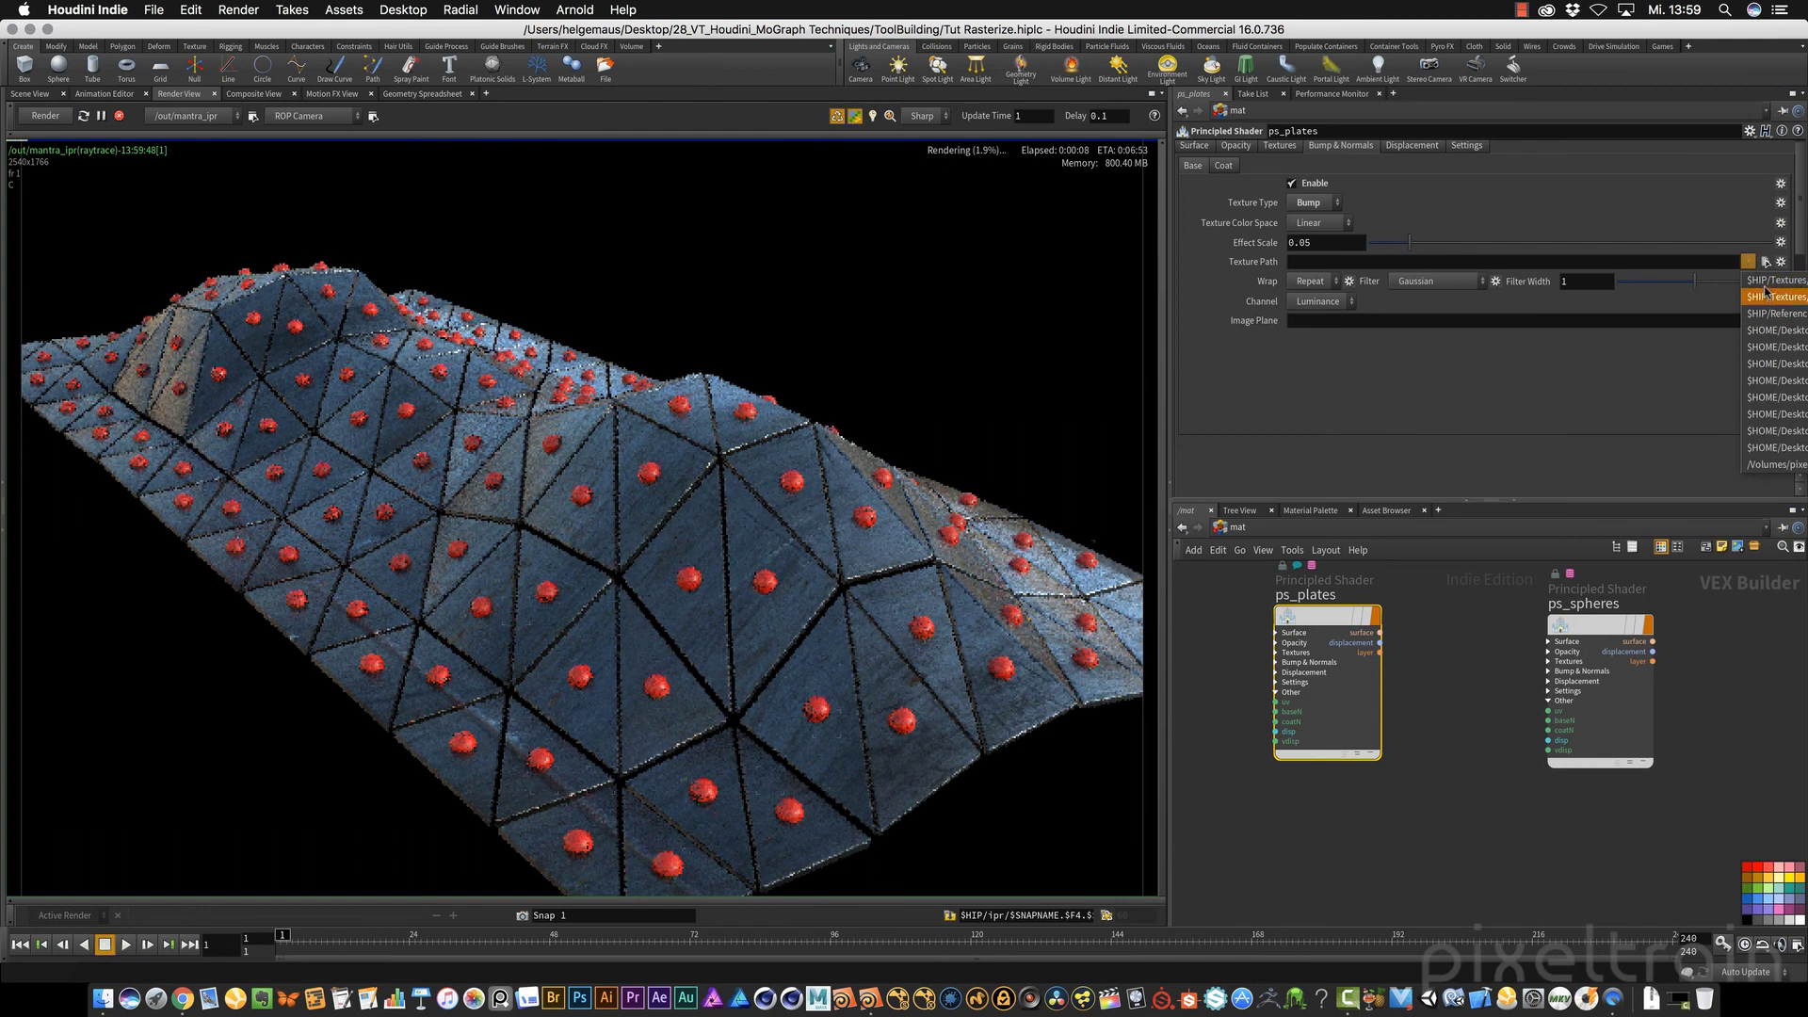
click(1672, 218)
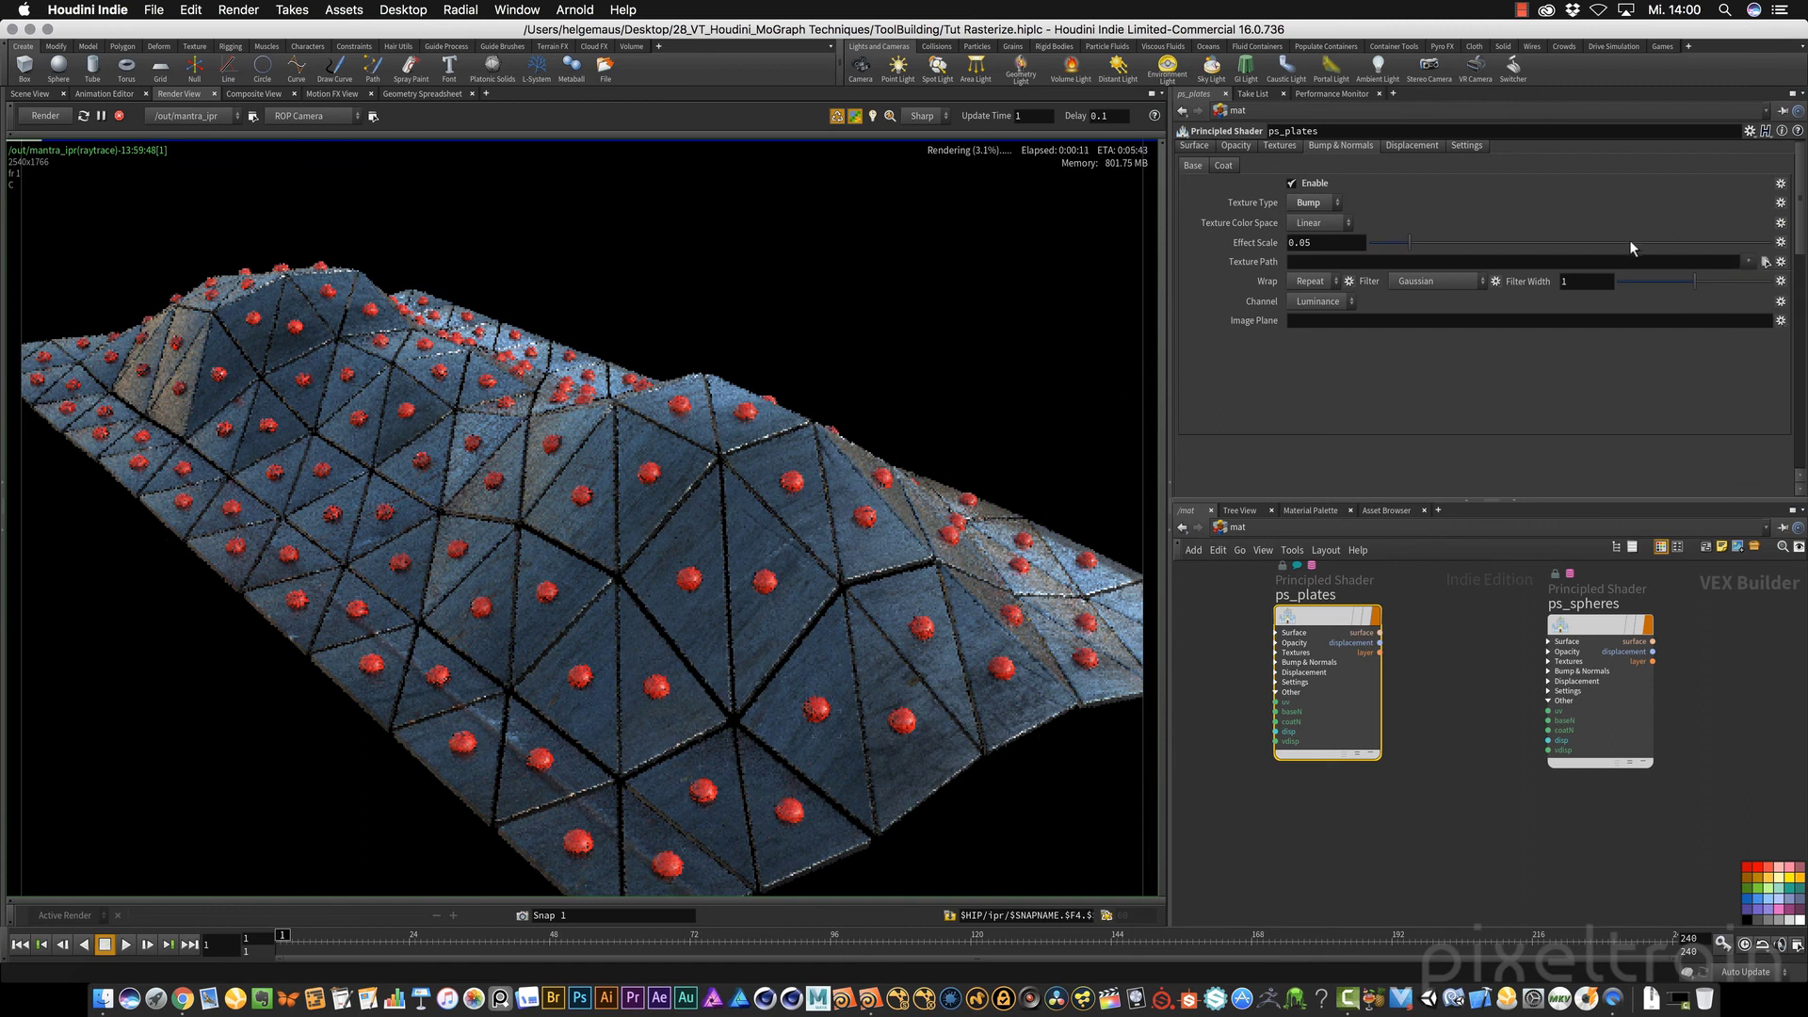
click(1765, 262)
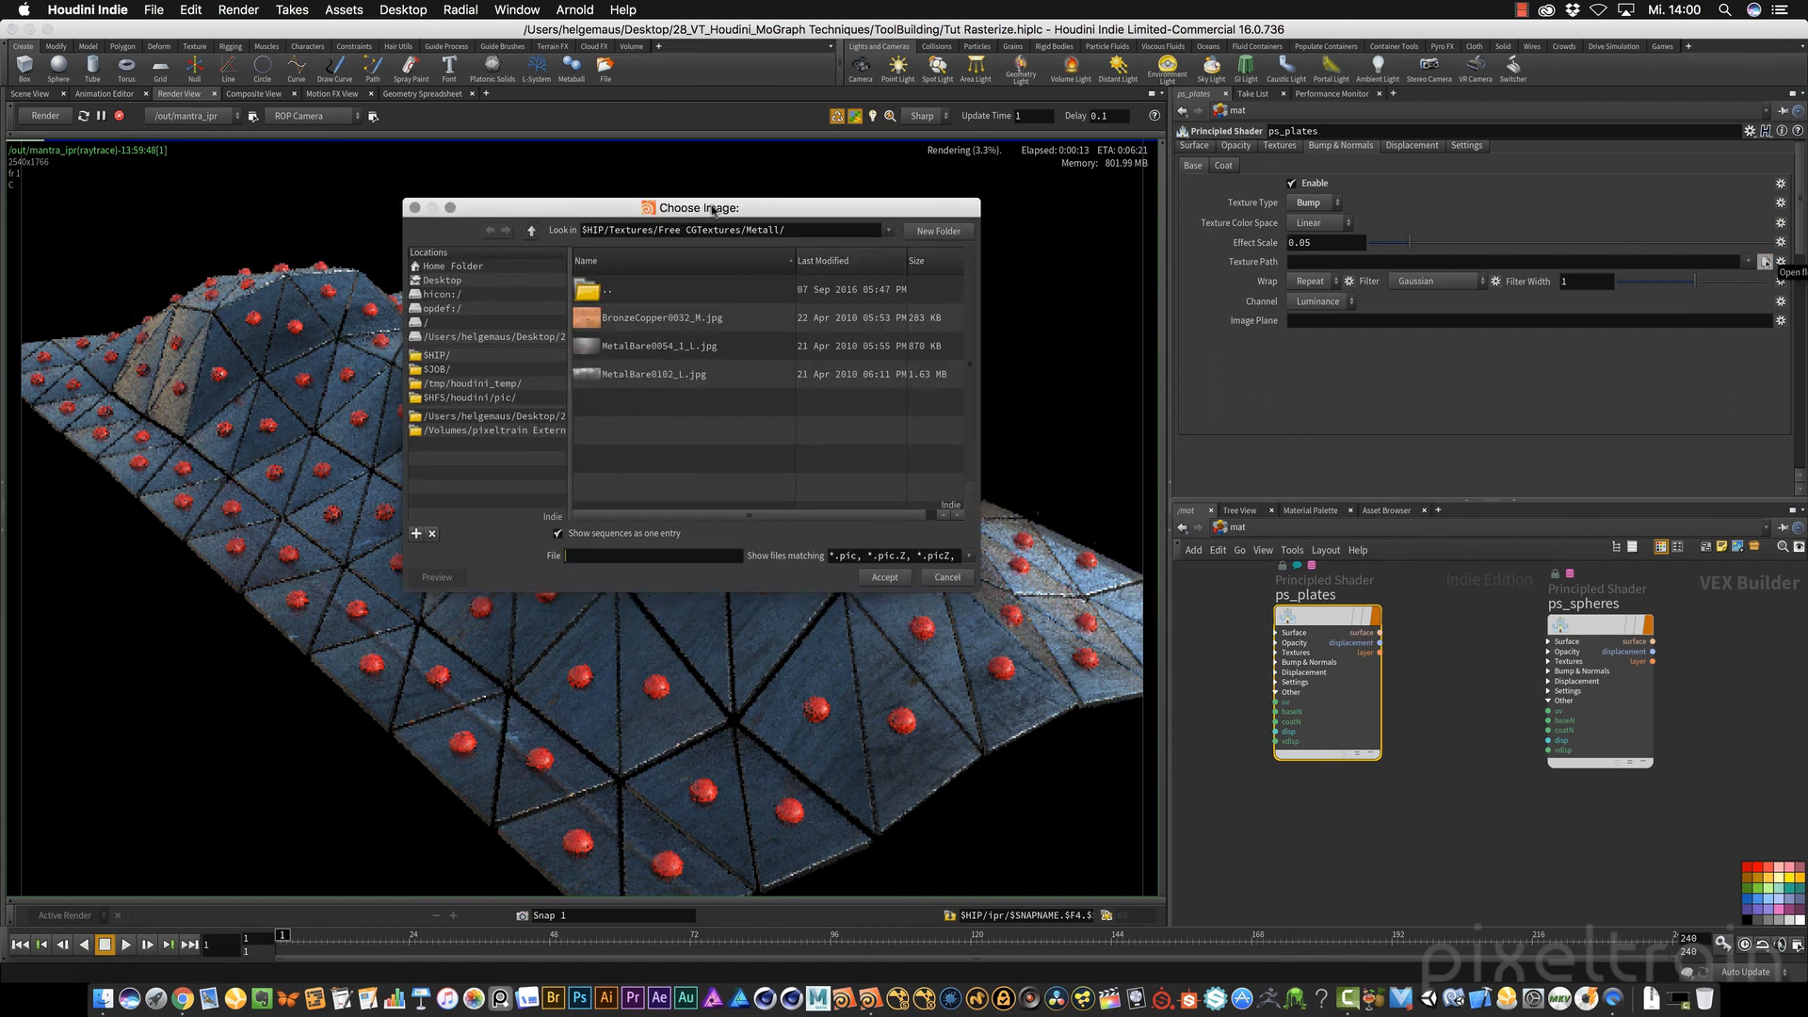
drag(723, 207, 918, 185)
click(834, 352)
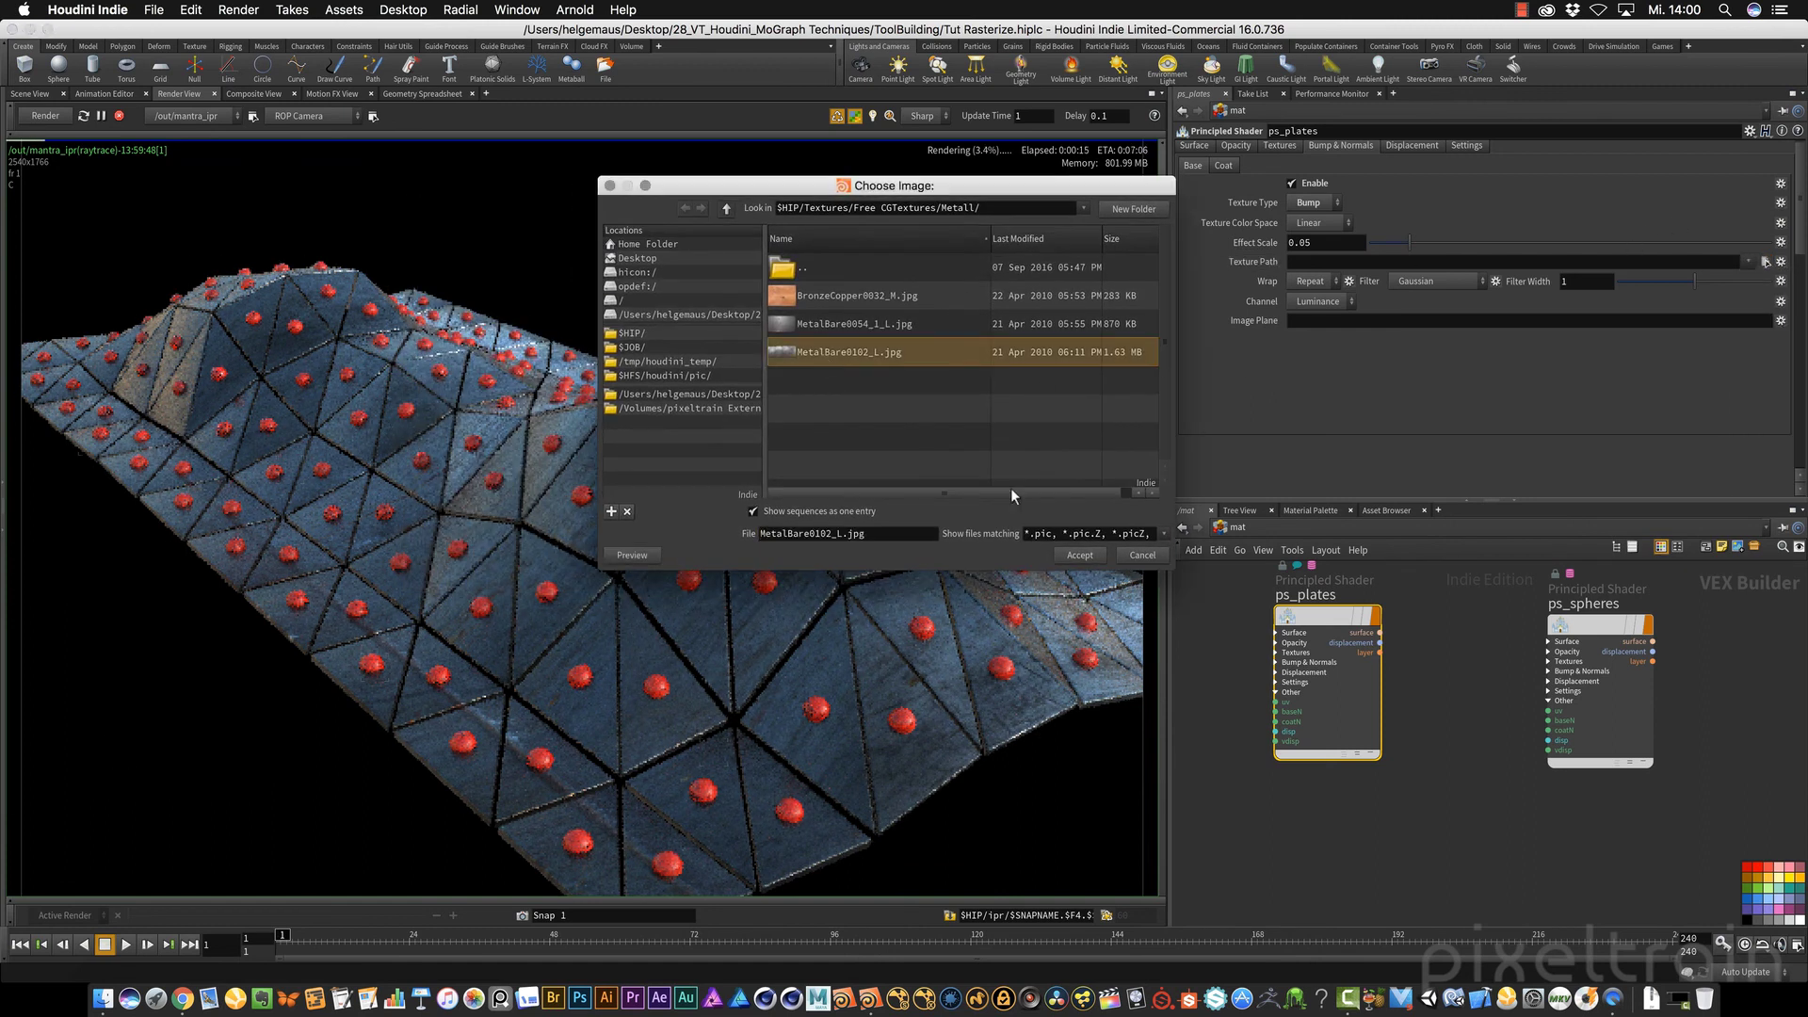
click(1079, 556)
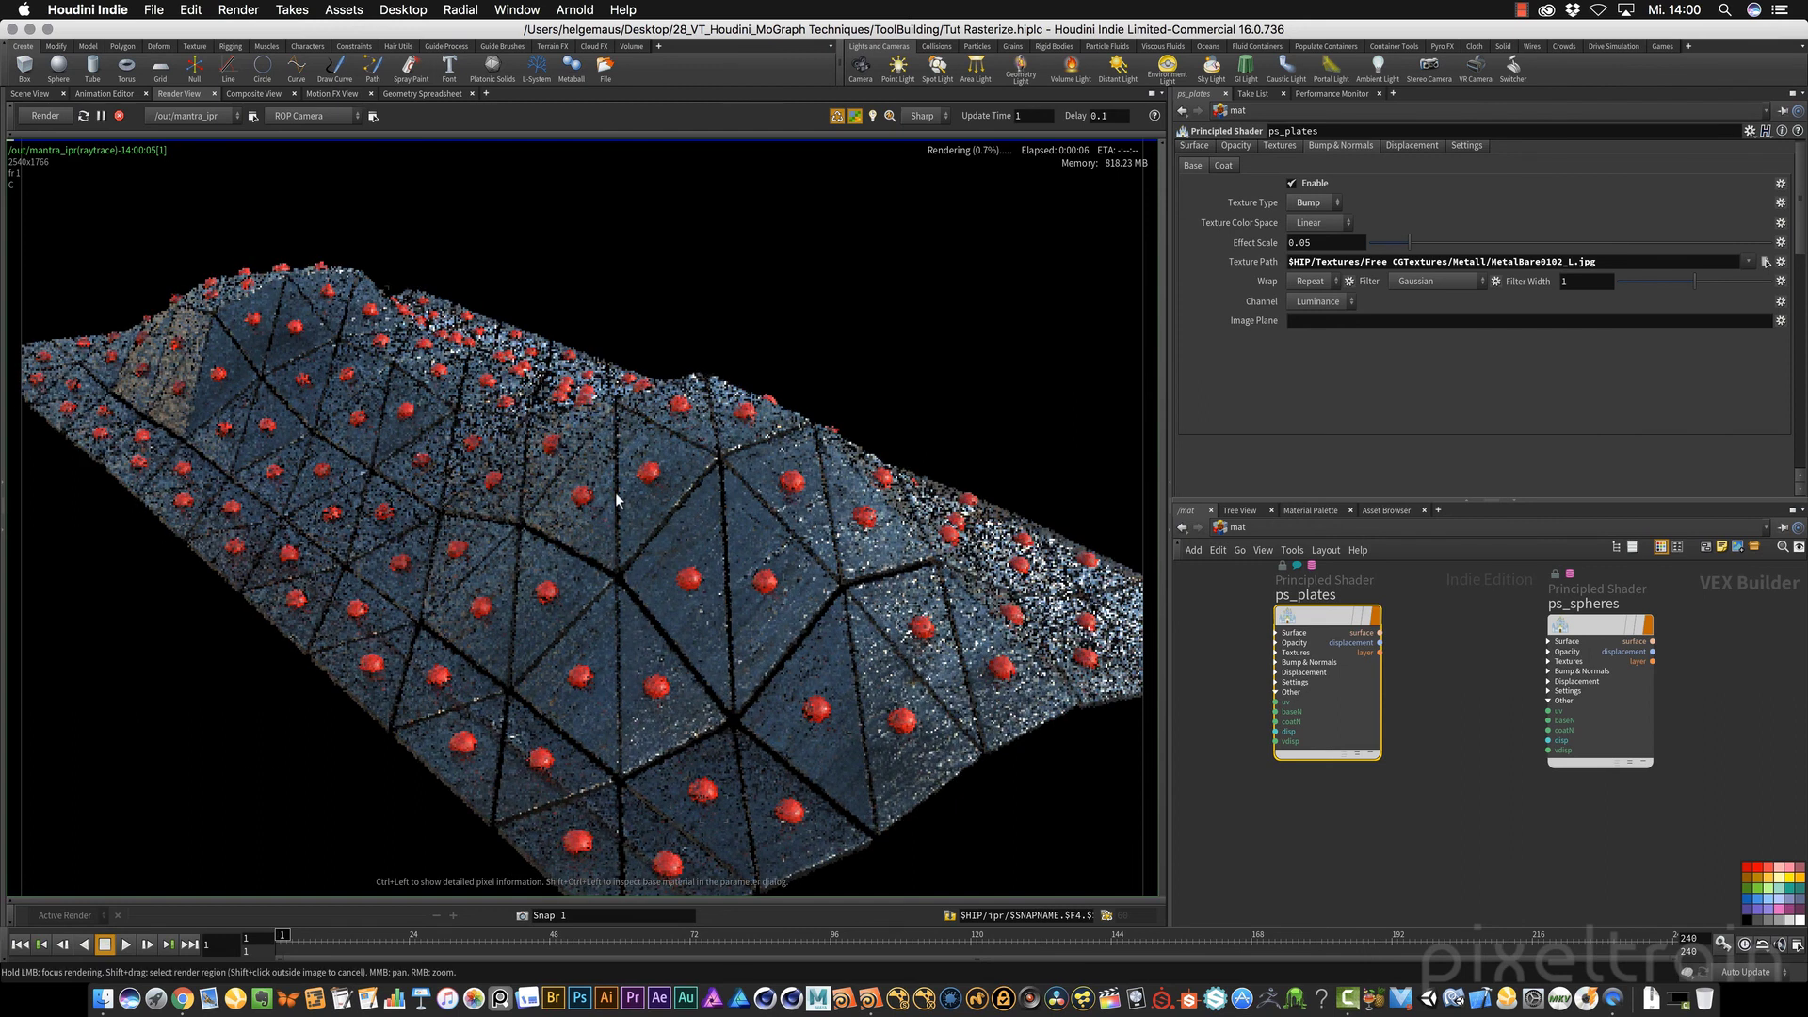
Step: Set the bump Effect Scale to 0.02
drag(1304, 242, 1361, 250)
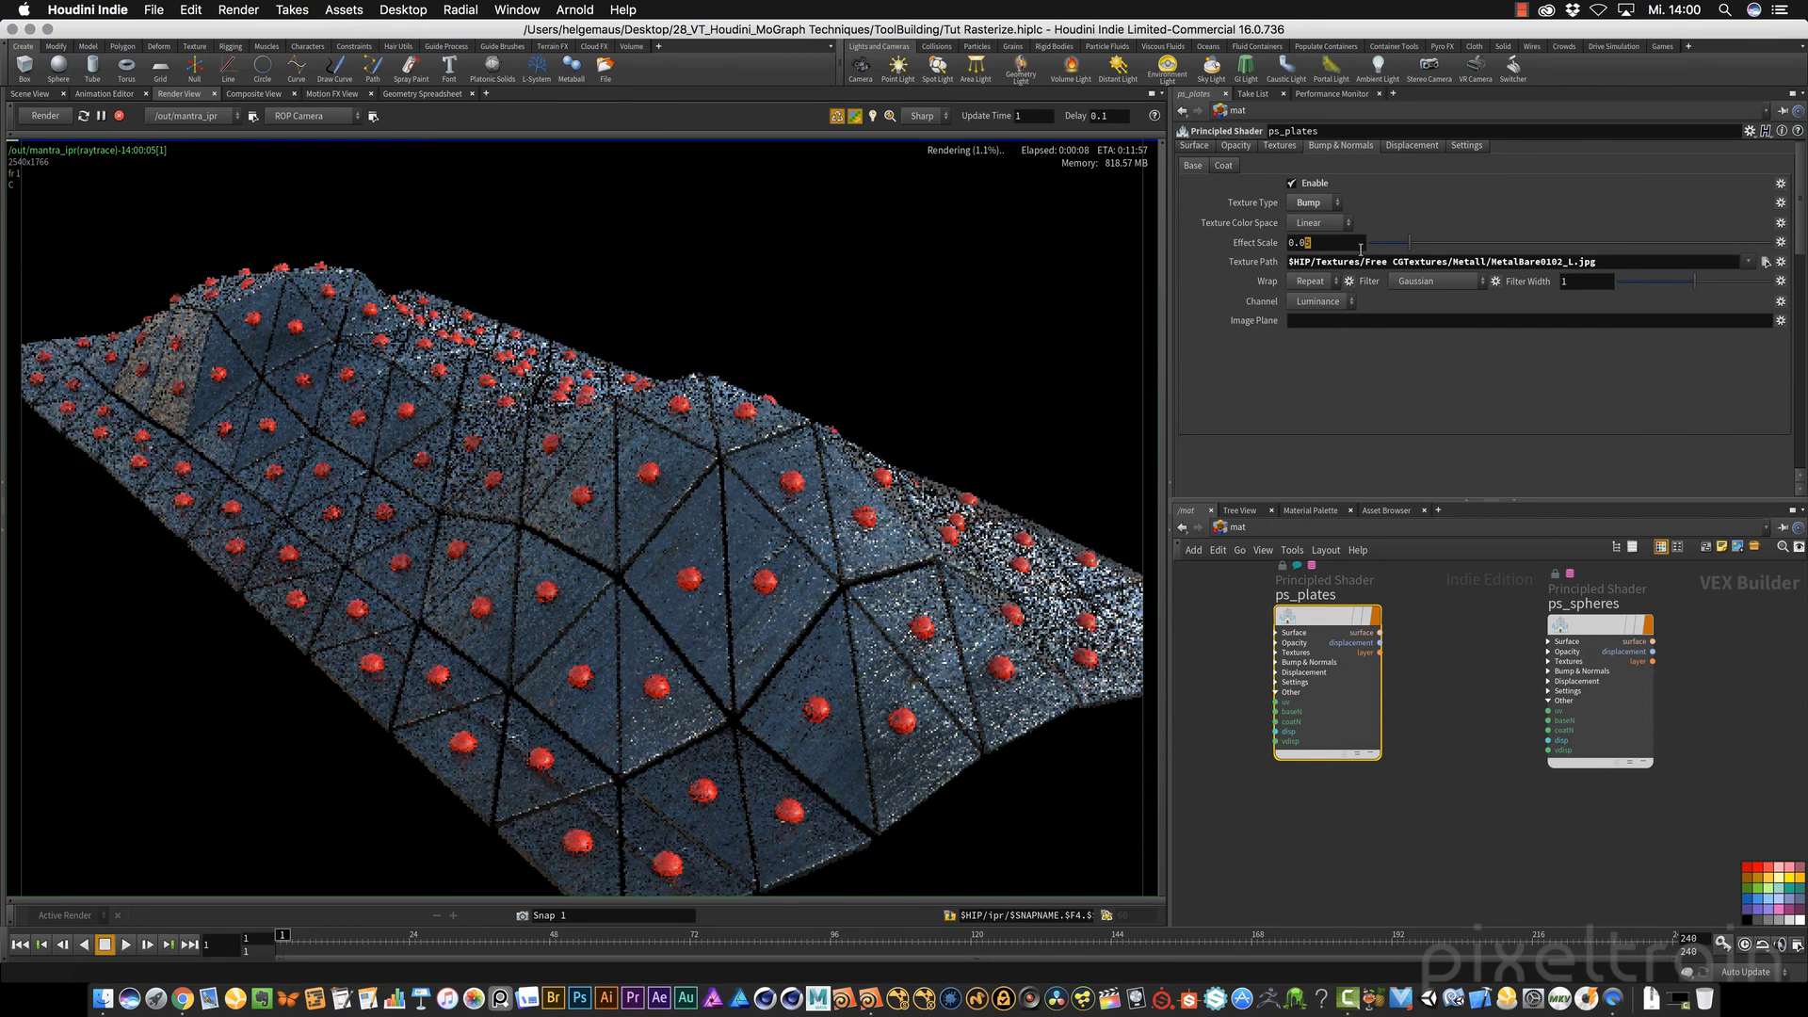
text(2)
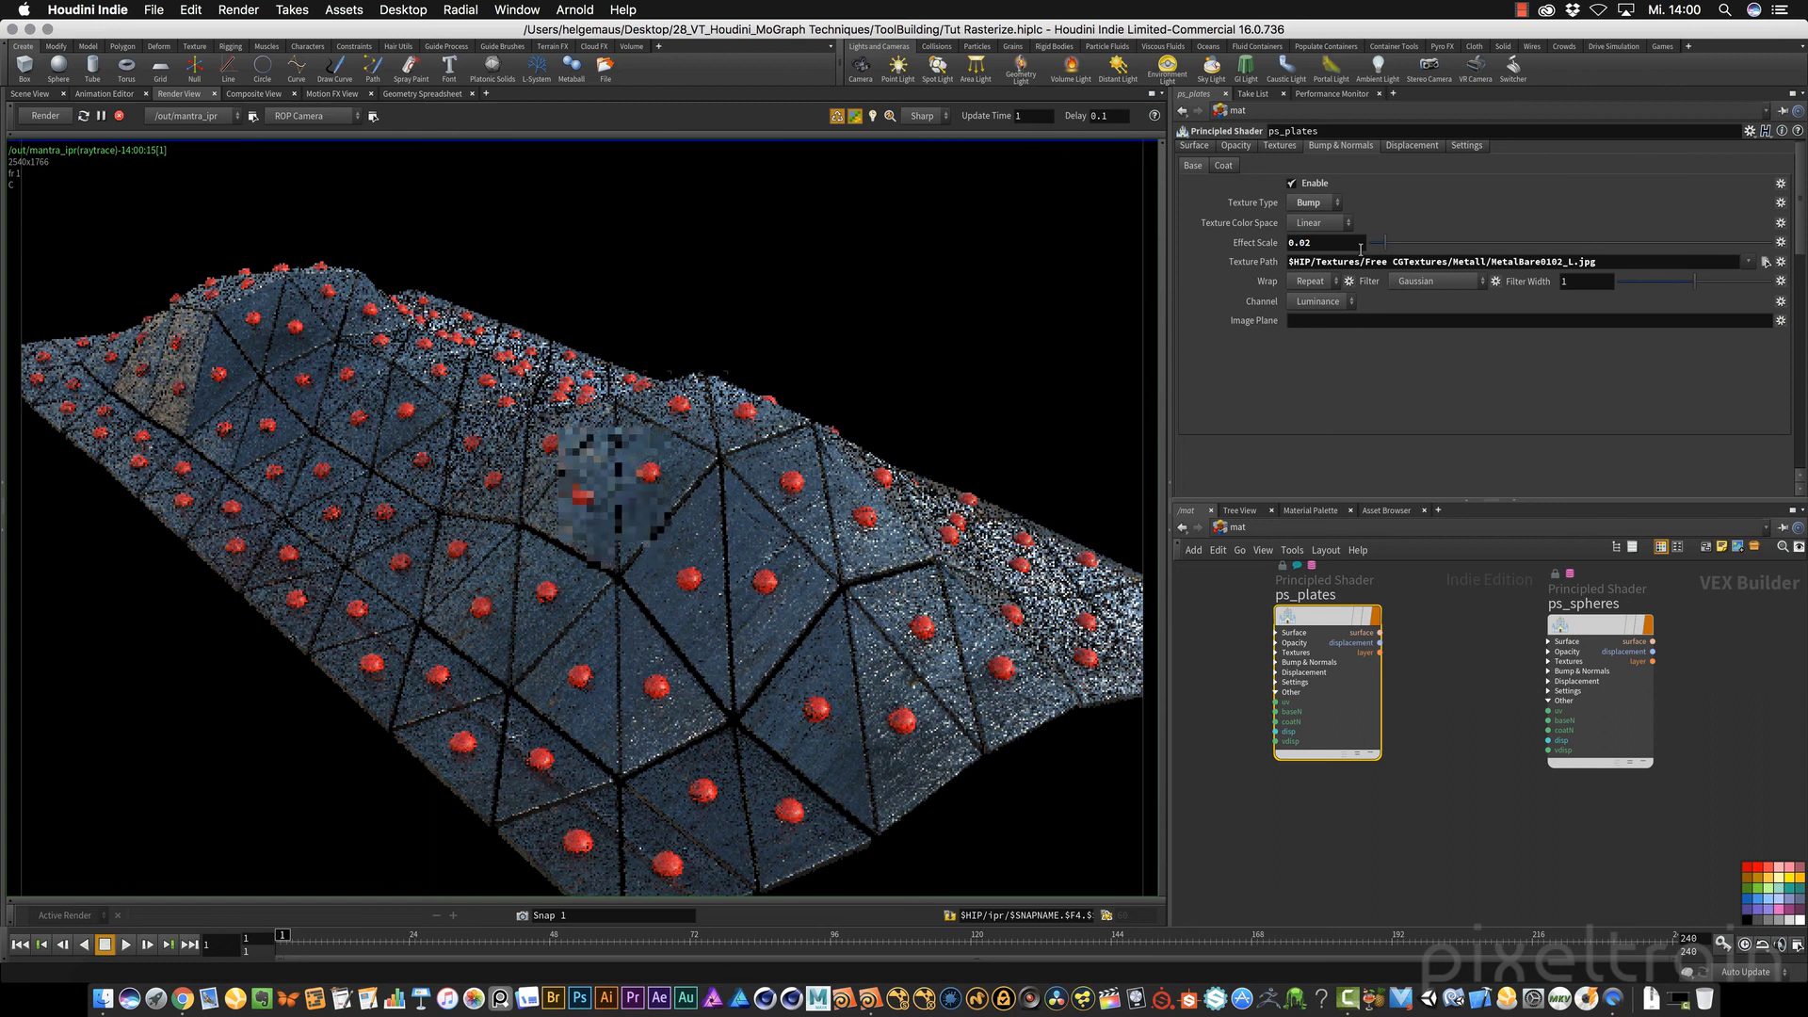
key(Return)
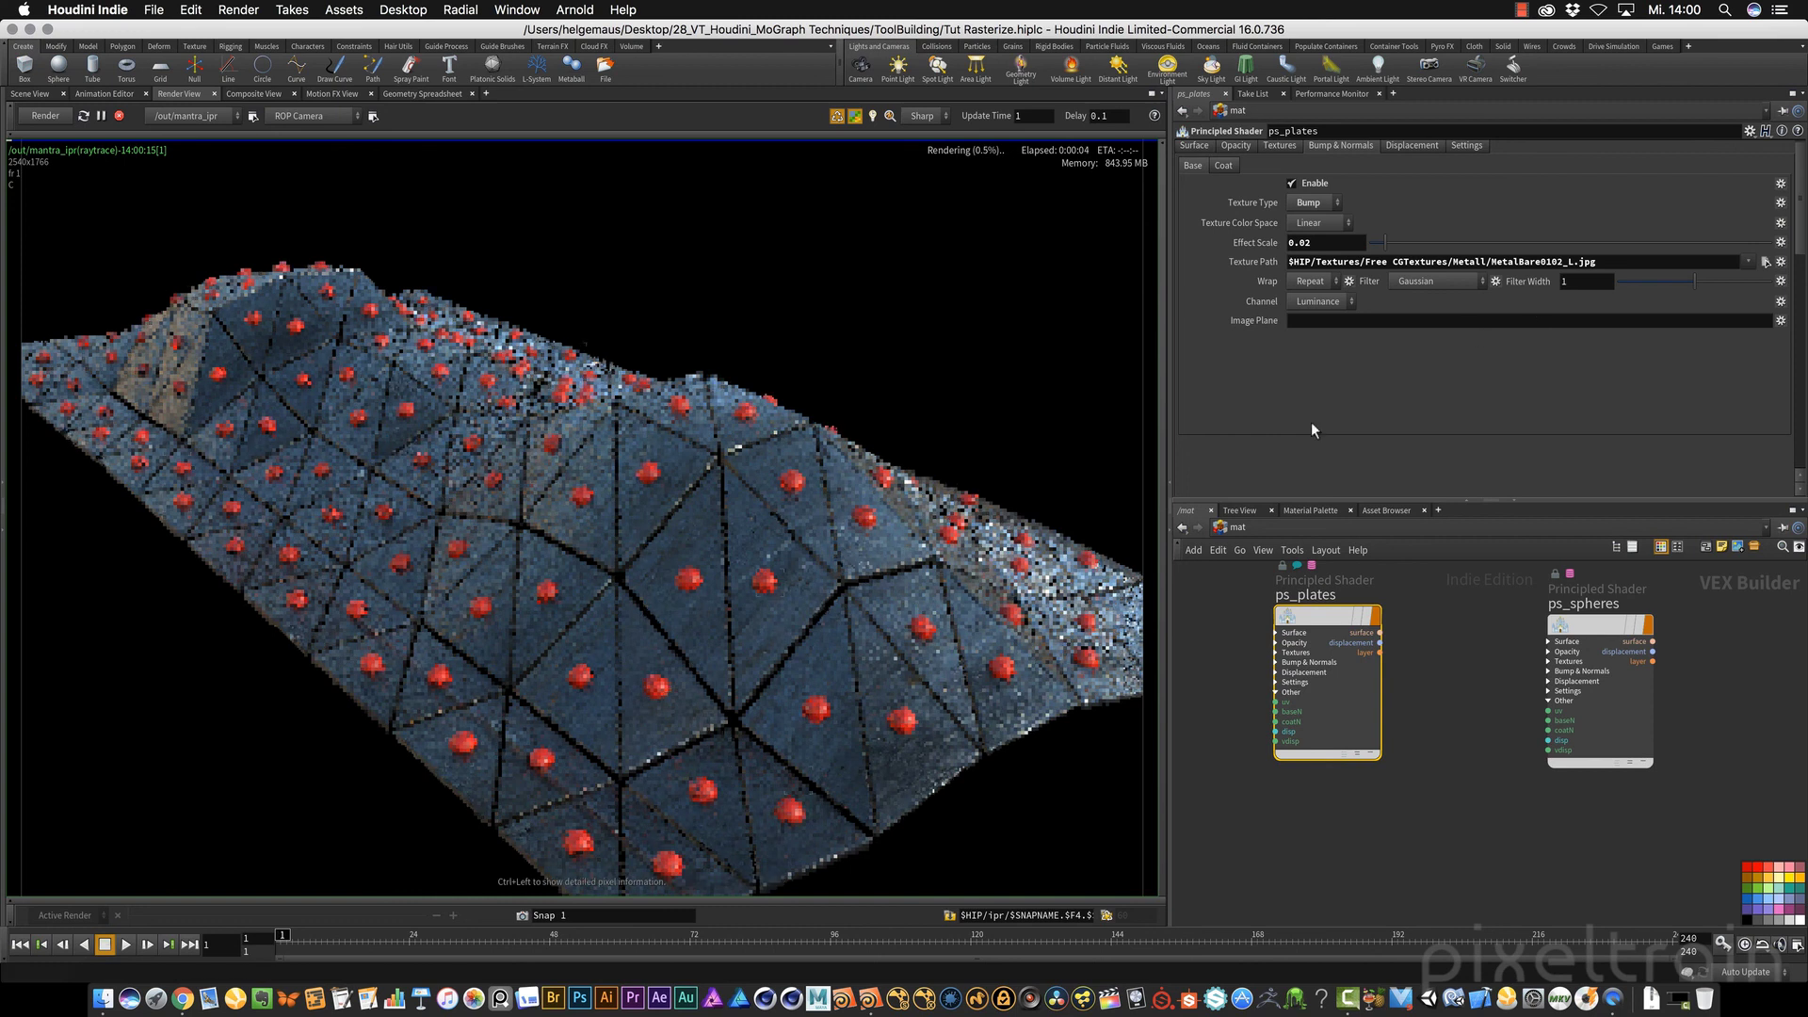
Step: Select ps_spheres, set its base colour to 1, 1, 1 and Metallic to 1
click(1598, 628)
drag(1598, 628, 1499, 619)
double_click(1353, 181)
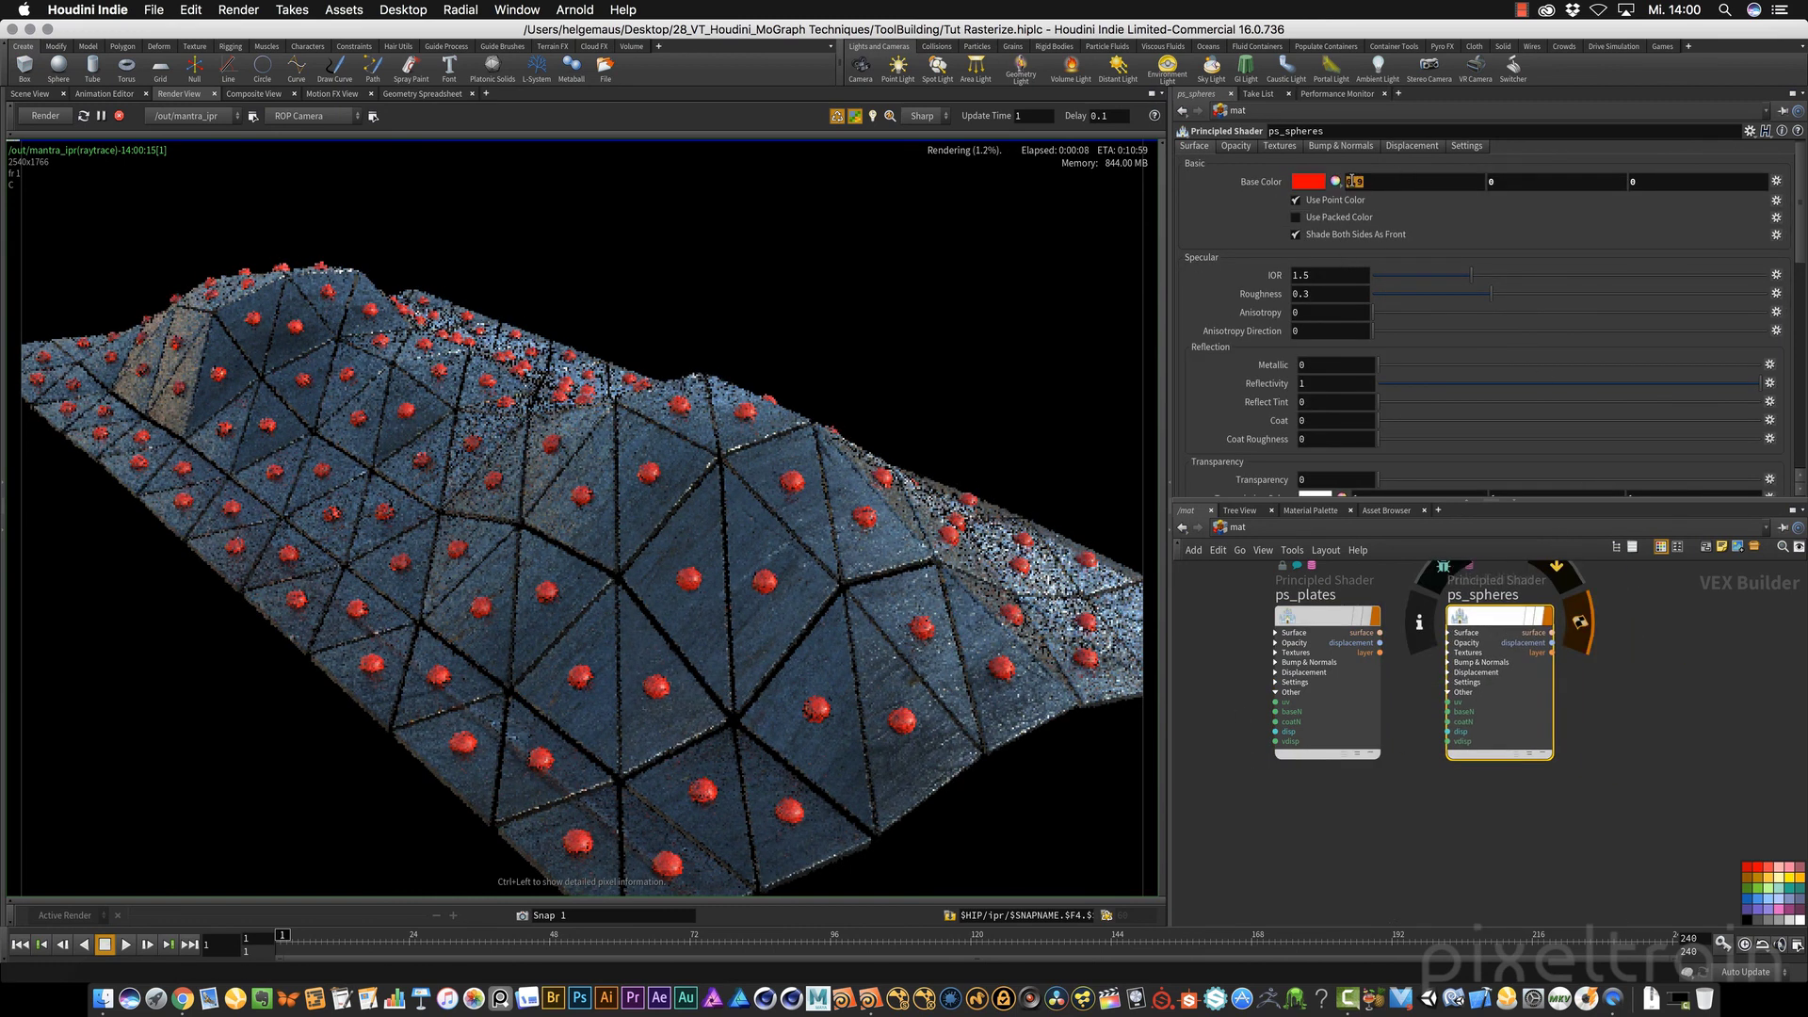
text(1)
key(Tab)
text(1)
key(Tab)
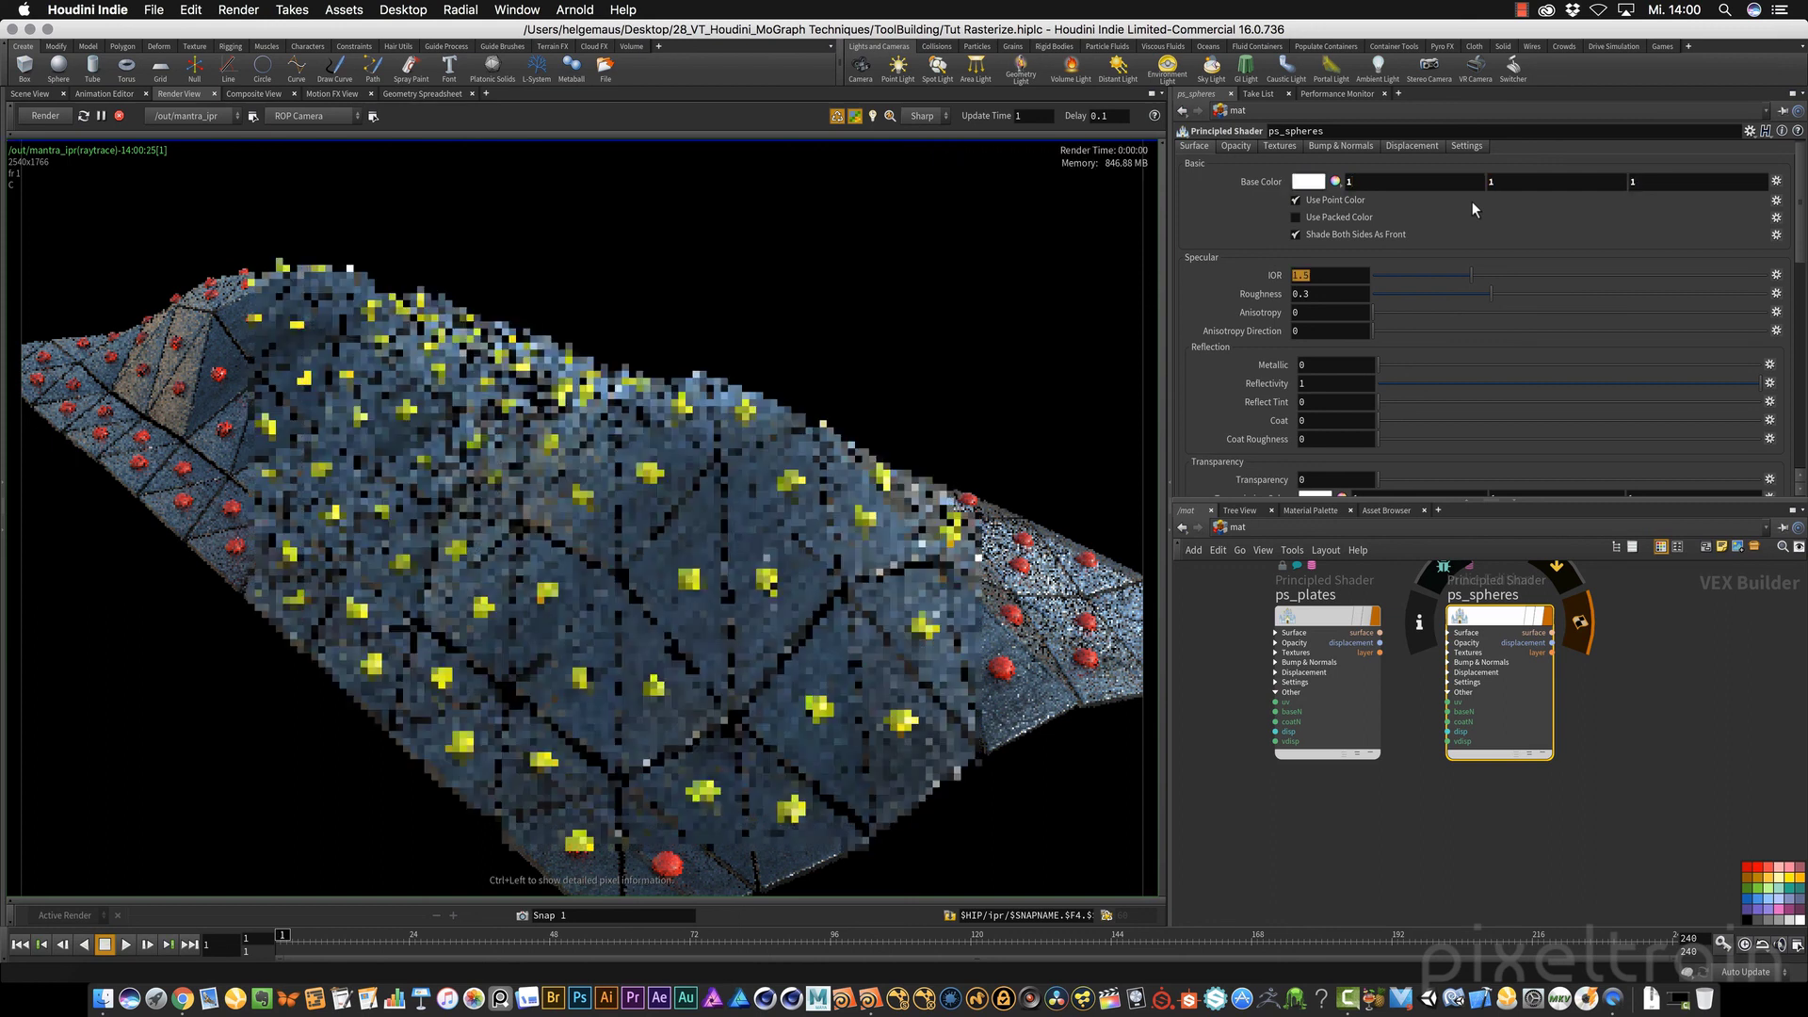
text(1)
key(Tab)
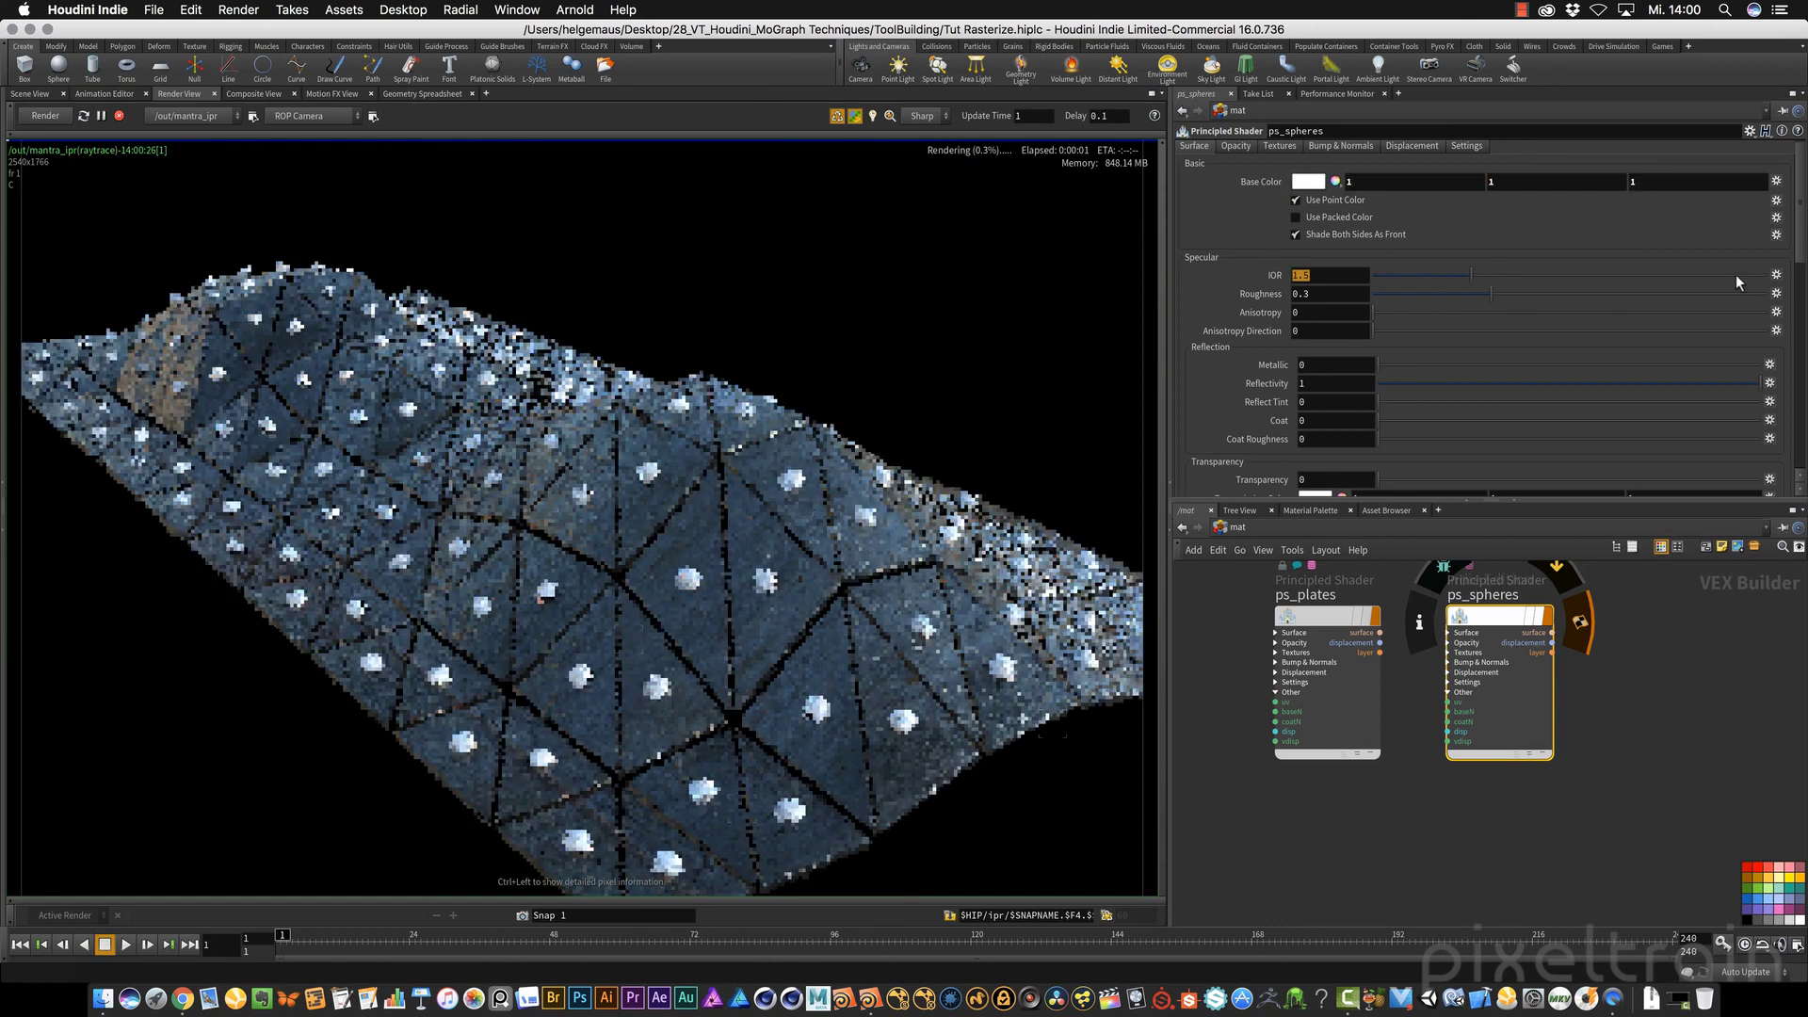
drag(1403, 365, 1771, 379)
Step: Enable a base colour texture on ps_spheres using BronzeCopper0032_M.jpg
click(1279, 145)
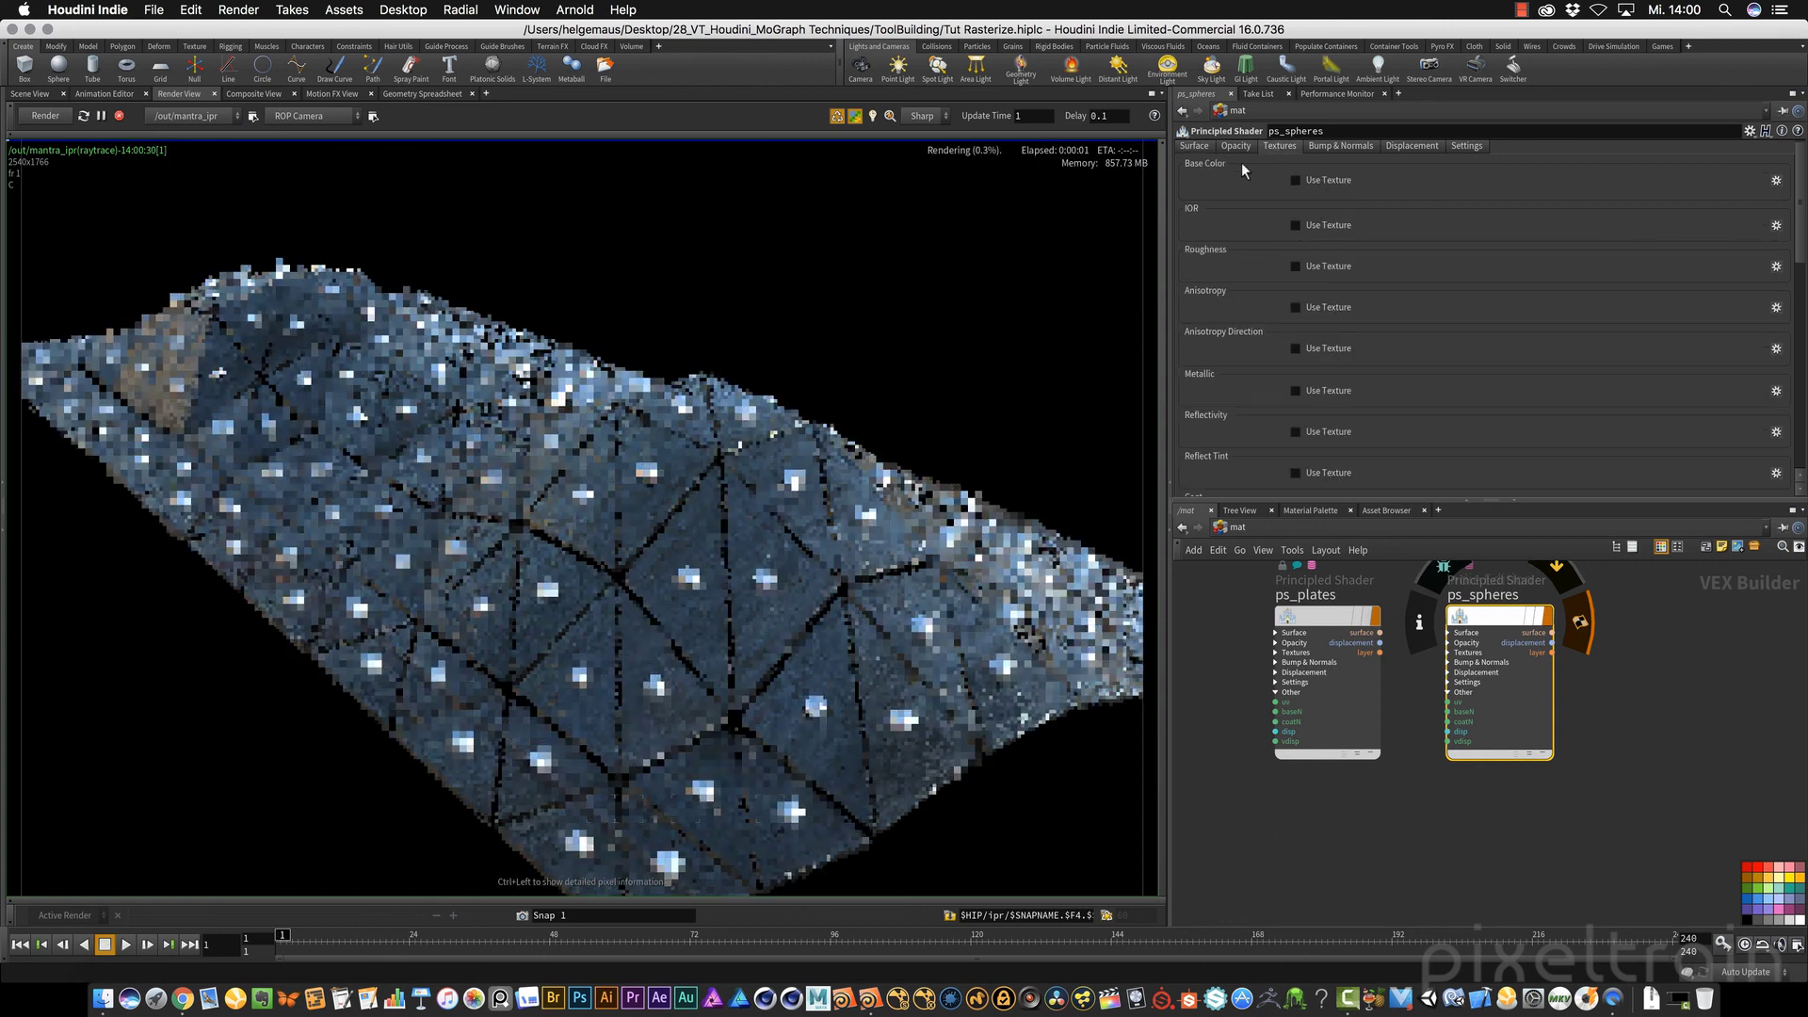
click(1319, 181)
click(1760, 197)
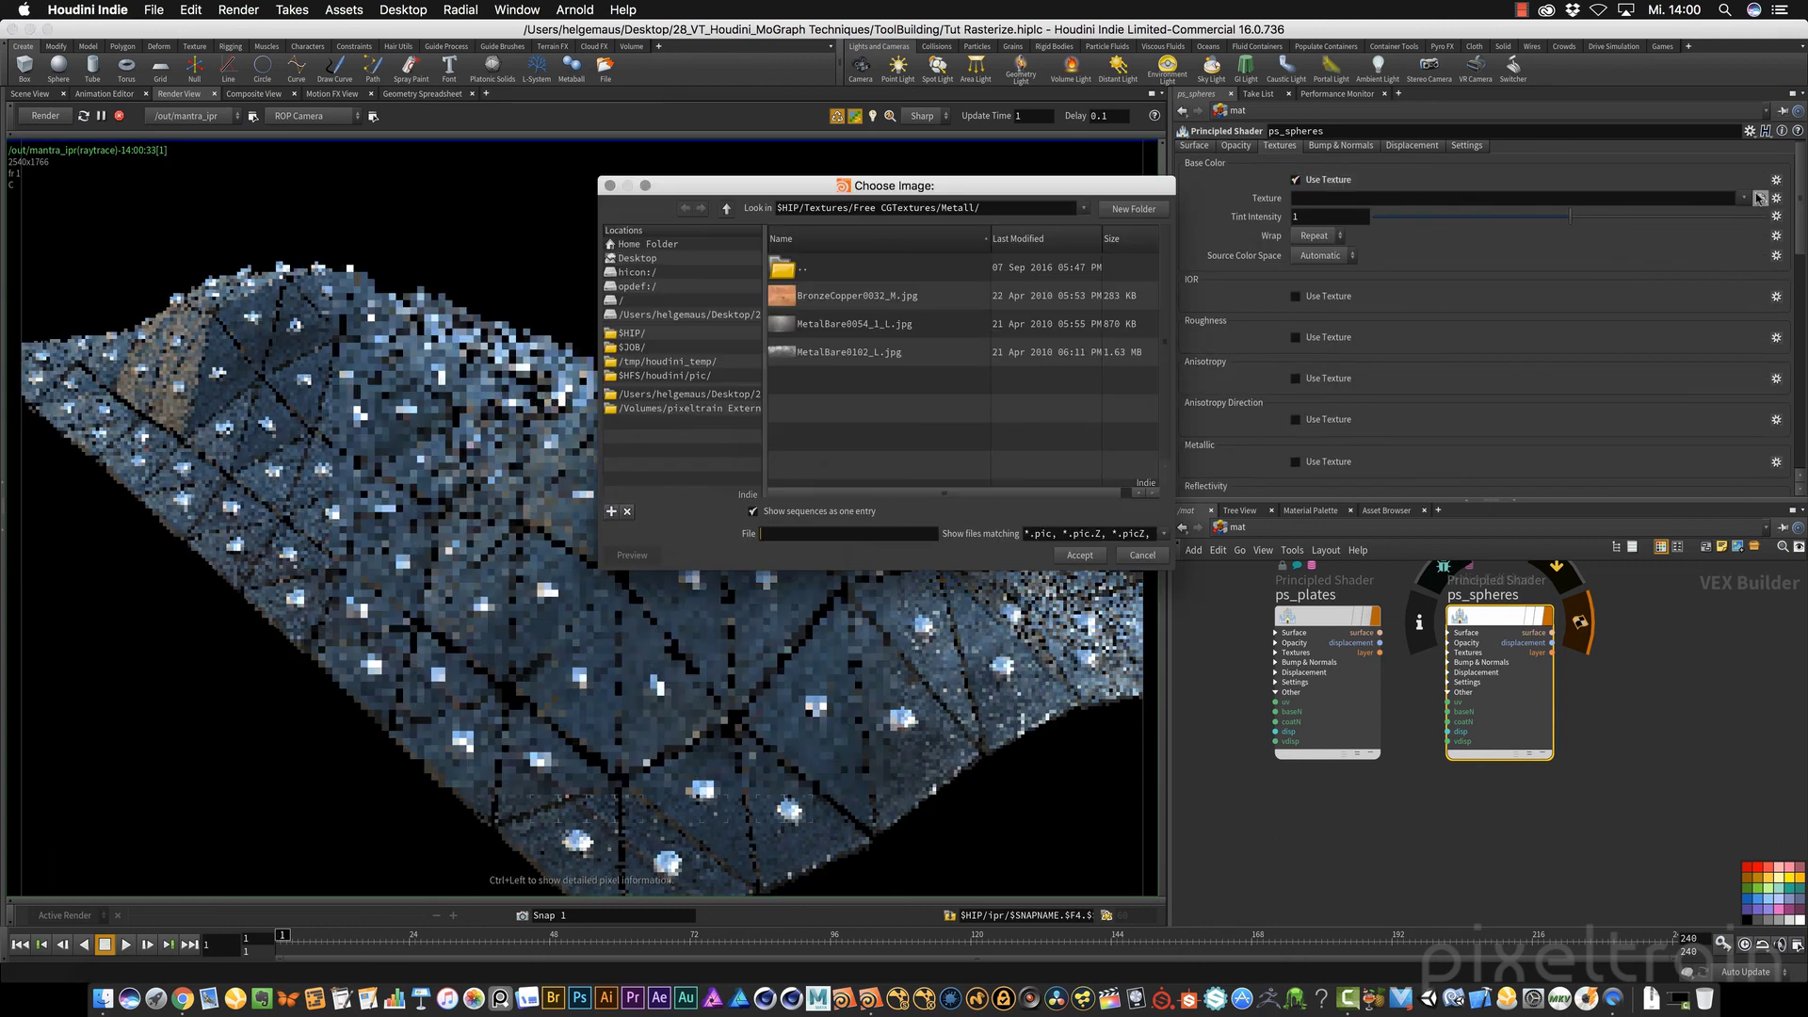
click(795, 297)
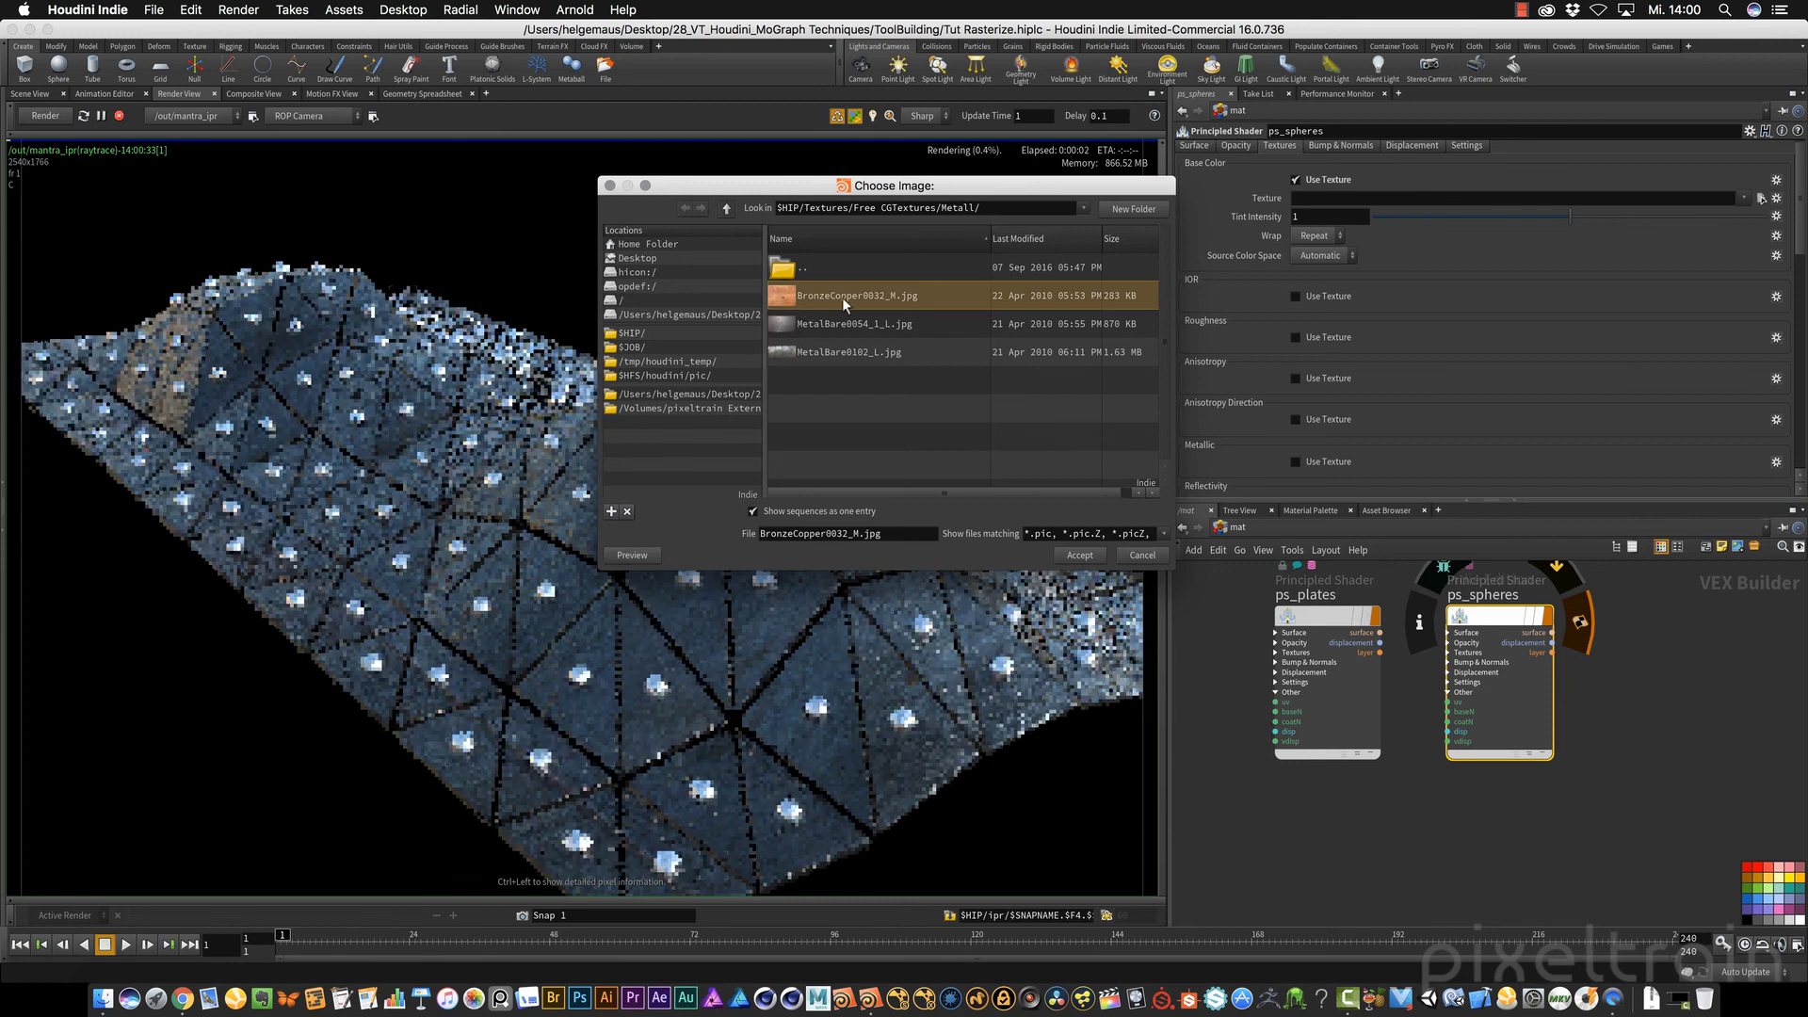
click(1079, 555)
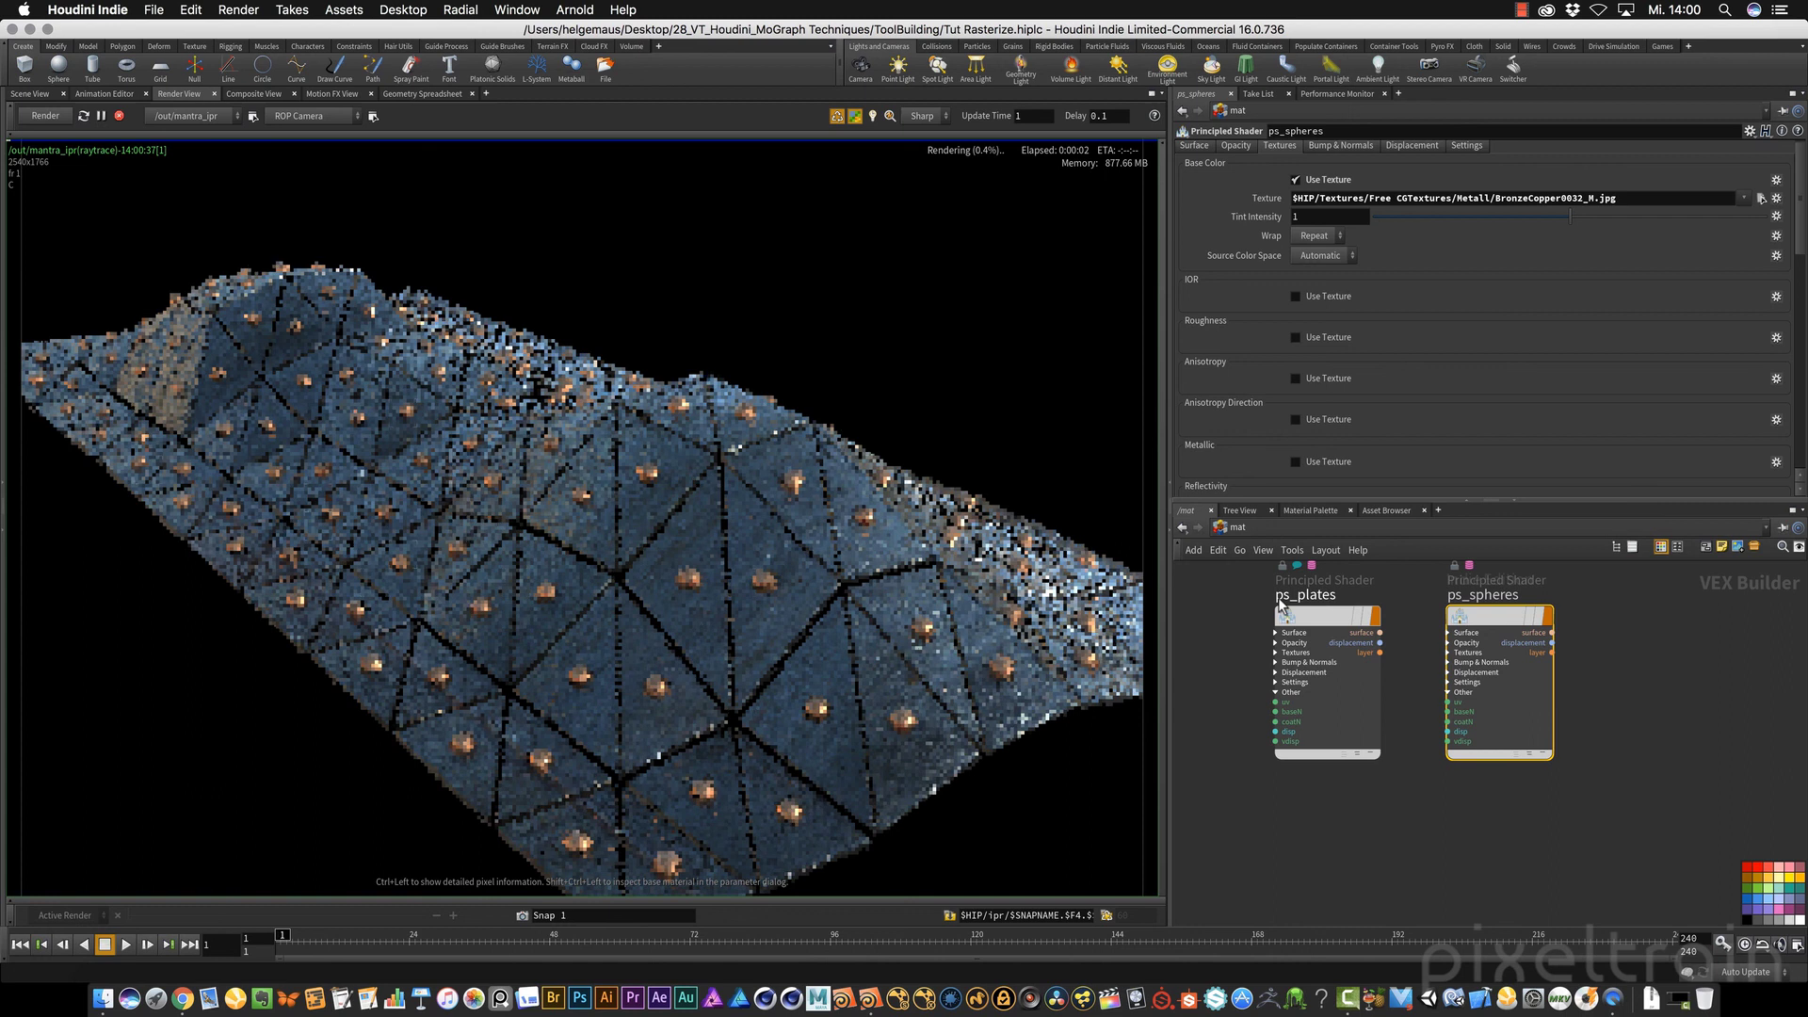
click(1192, 145)
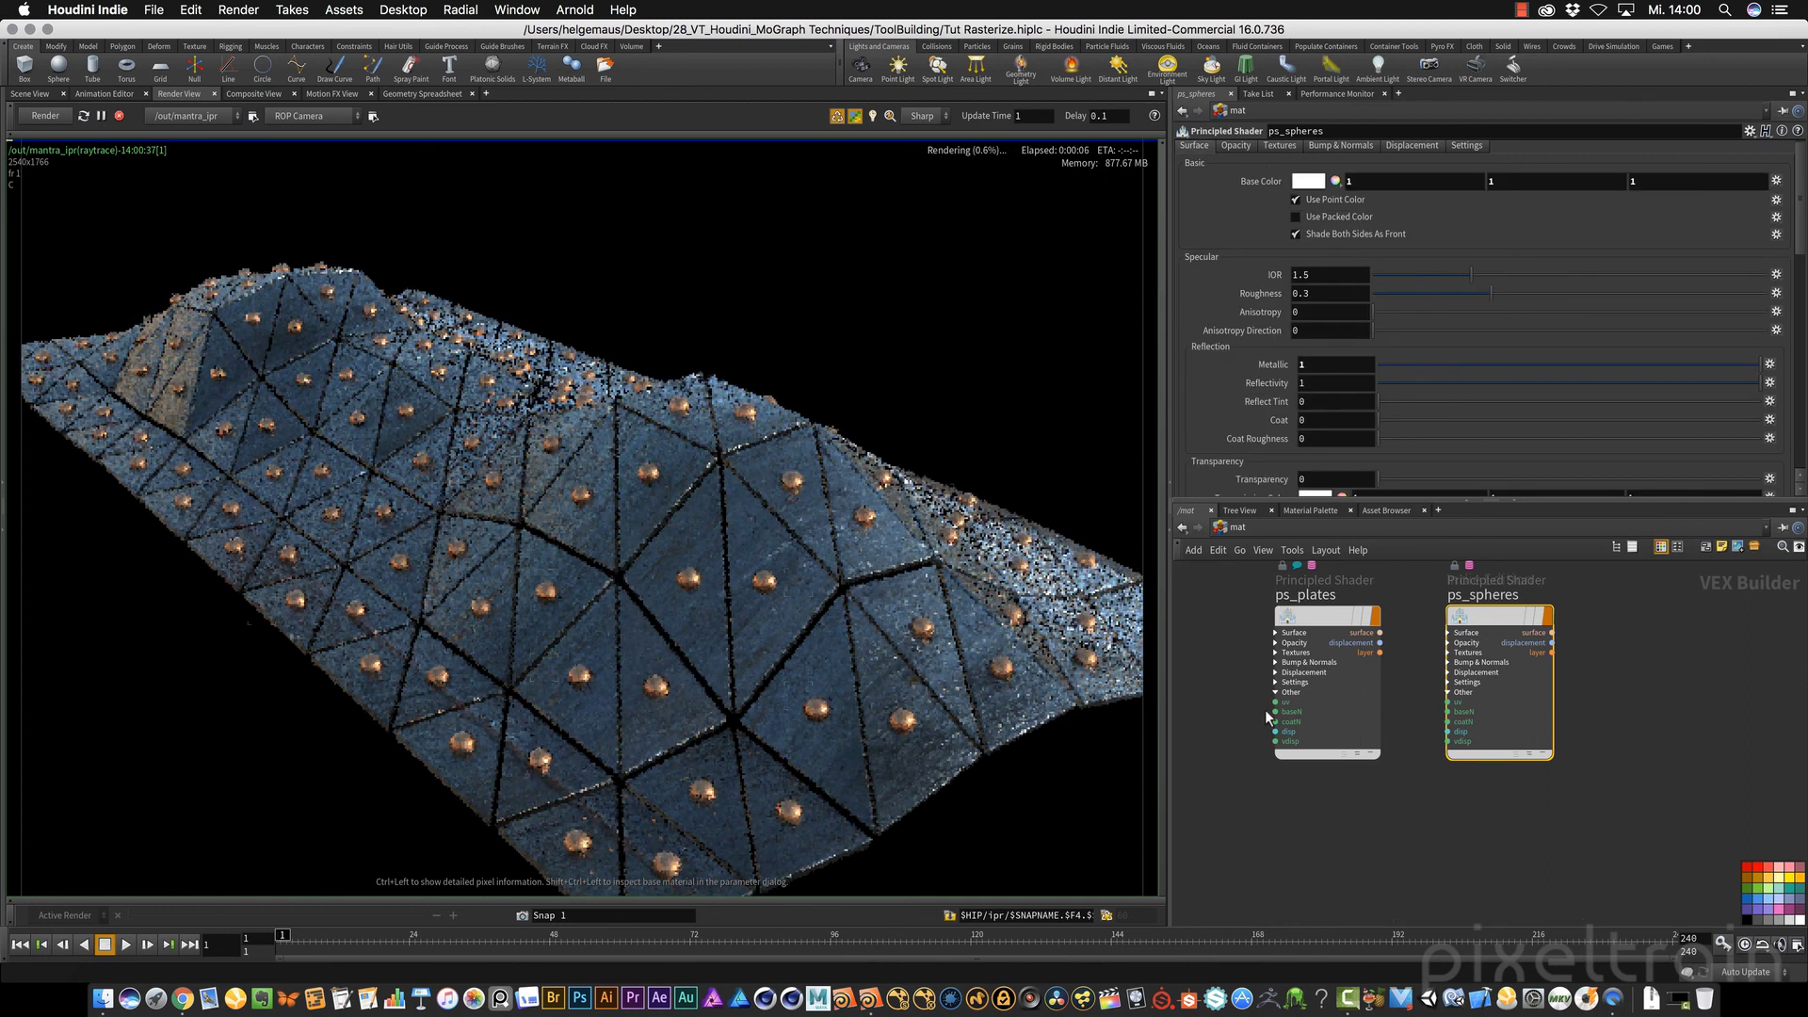